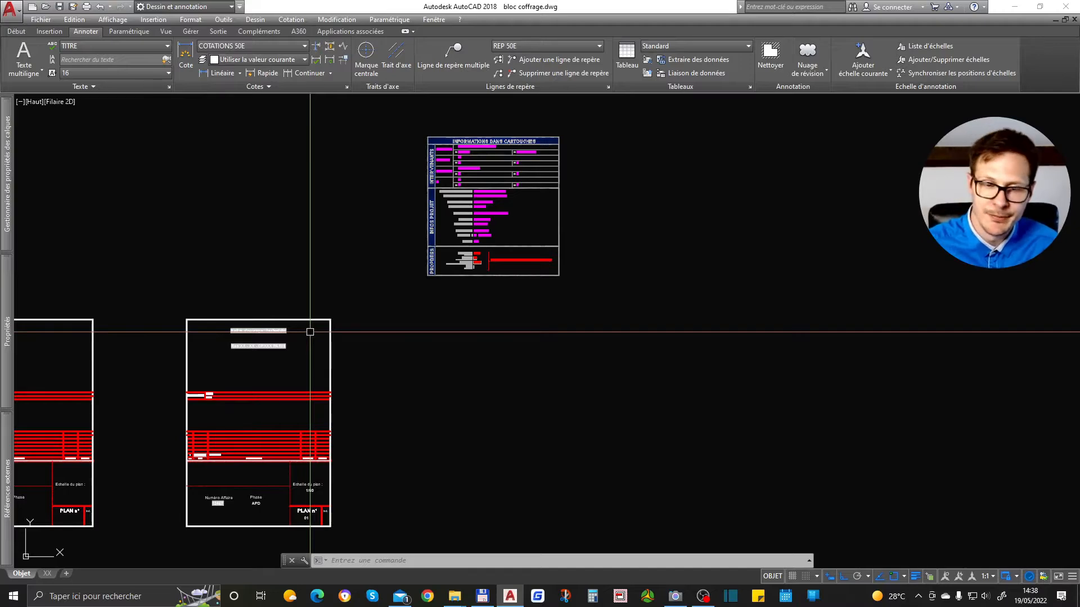
Copy the revision index block from the leftmost of the three completed title blocks into the empty space below them.
scroll(310, 332, down, 5)
mouse_move(731, 225)
middle_down()
mouse_move(664, 284)
mouse_move(613, 441)
middle_up()
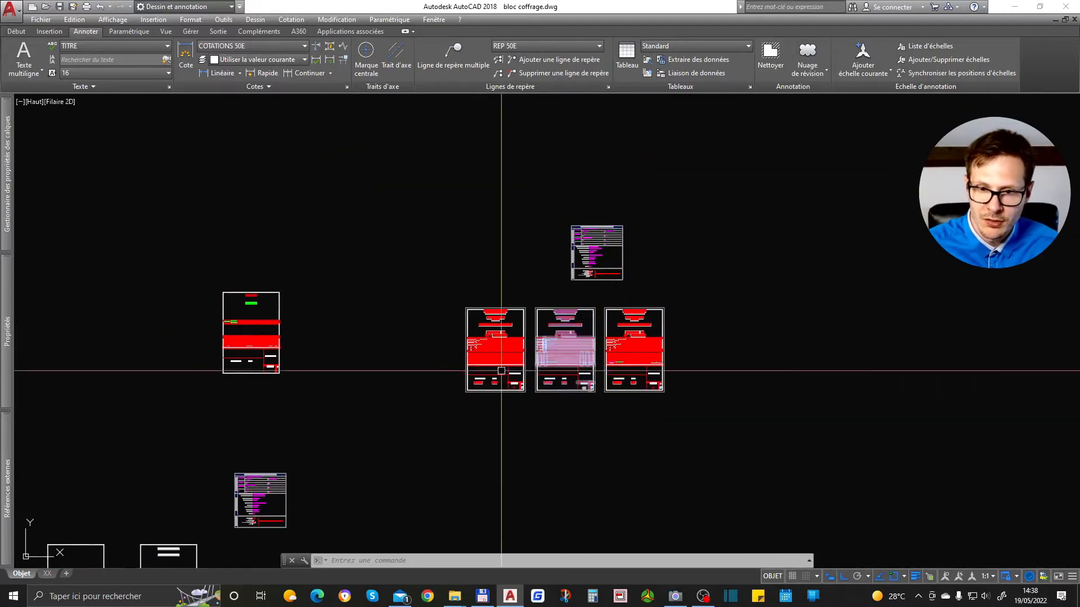
scroll(512, 372, up, 10)
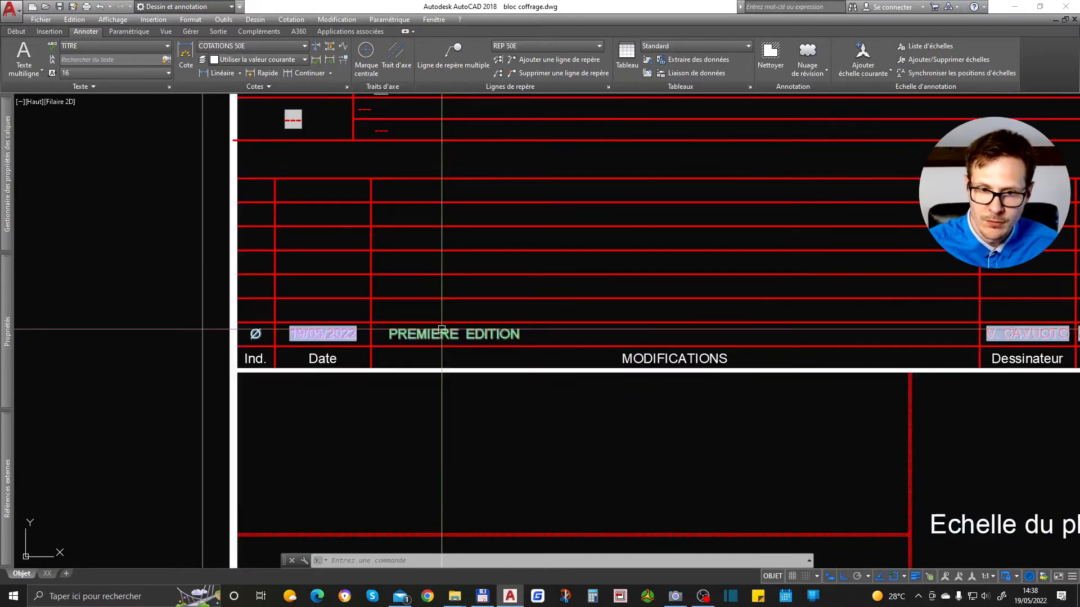
scroll(518, 284, down, 8)
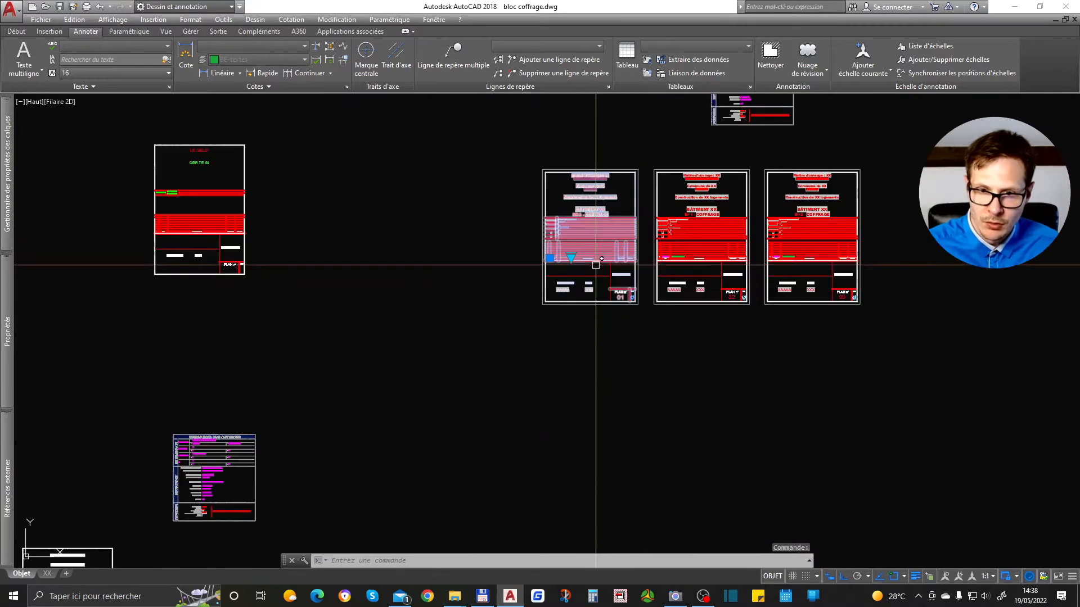
text(co)
key(space)
click(611, 284)
scroll(622, 229, down, 6)
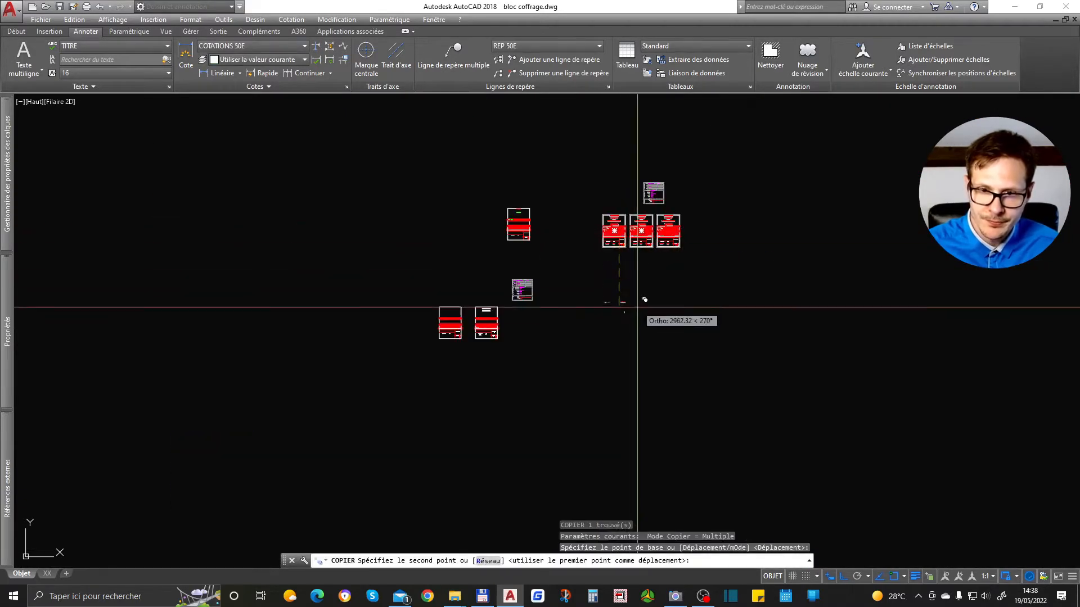
click(622, 343)
scroll(620, 342, up, 7)
key(space)
Move the copied index block into the test title block's revision table, directly above the "Ajout résa" row.
click(728, 258)
click(478, 405)
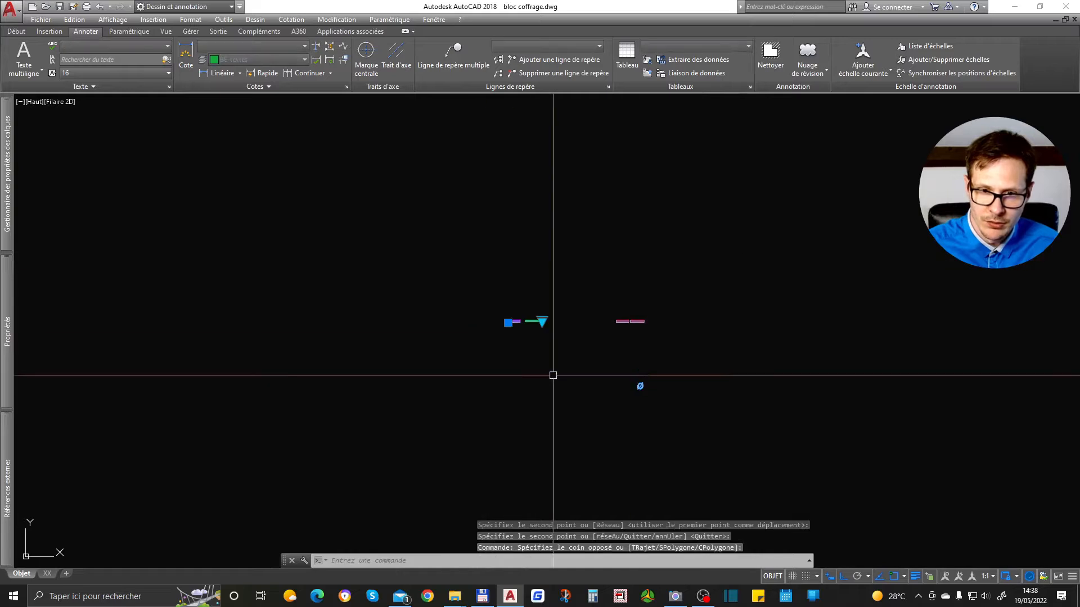
scroll(553, 376, up, 4)
click(499, 322)
scroll(500, 320, down, 5)
middle_drag(362, 250, 810, 280)
scroll(740, 291, up, 7)
scroll(570, 243, up, 2)
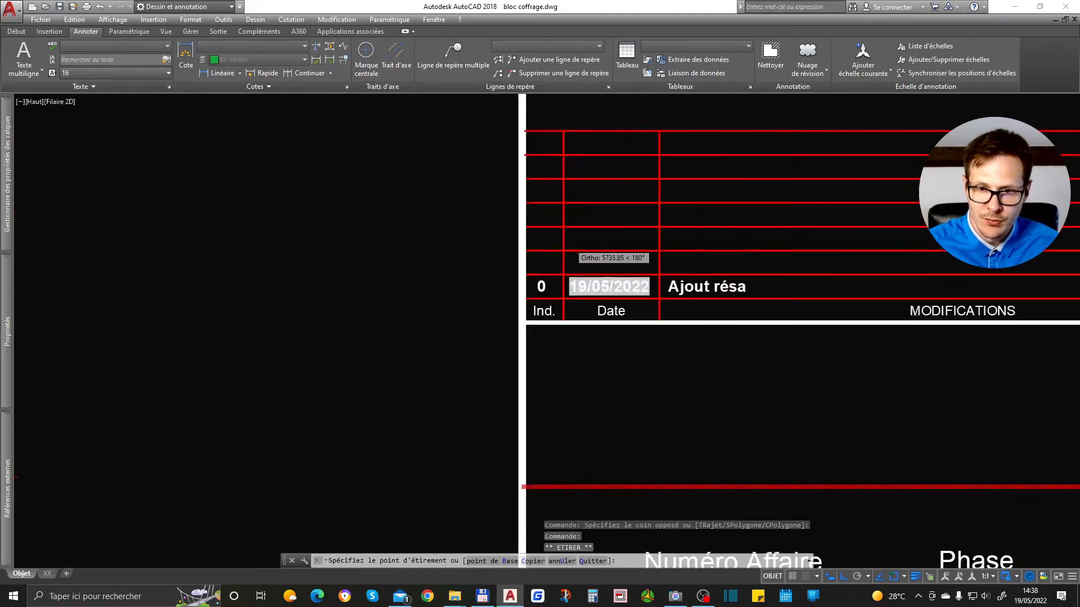
scroll(568, 244, up, 2)
click(561, 292)
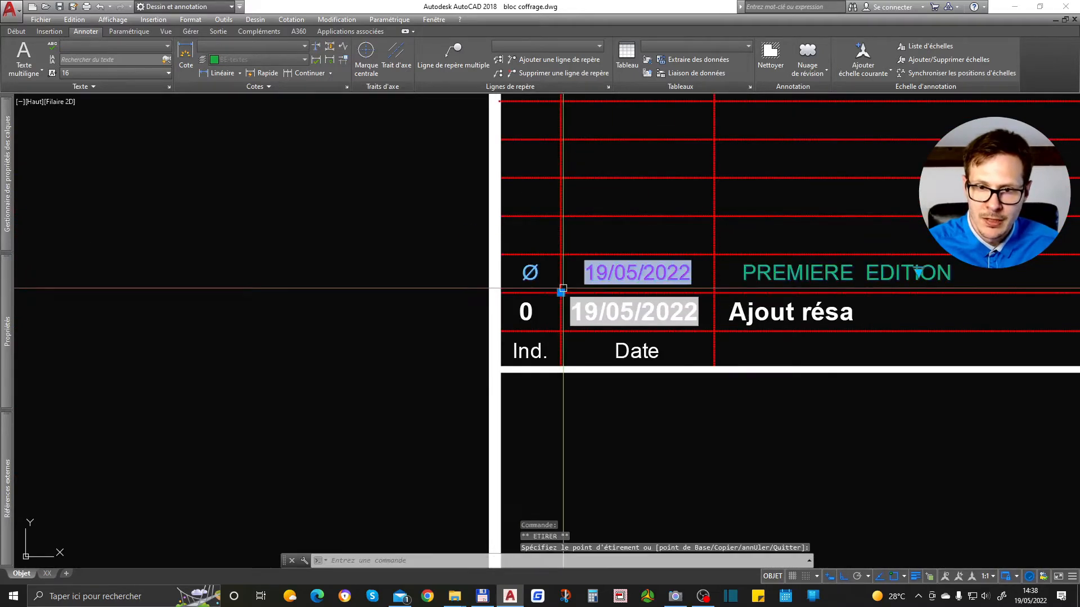
key(space)
key(Escape)
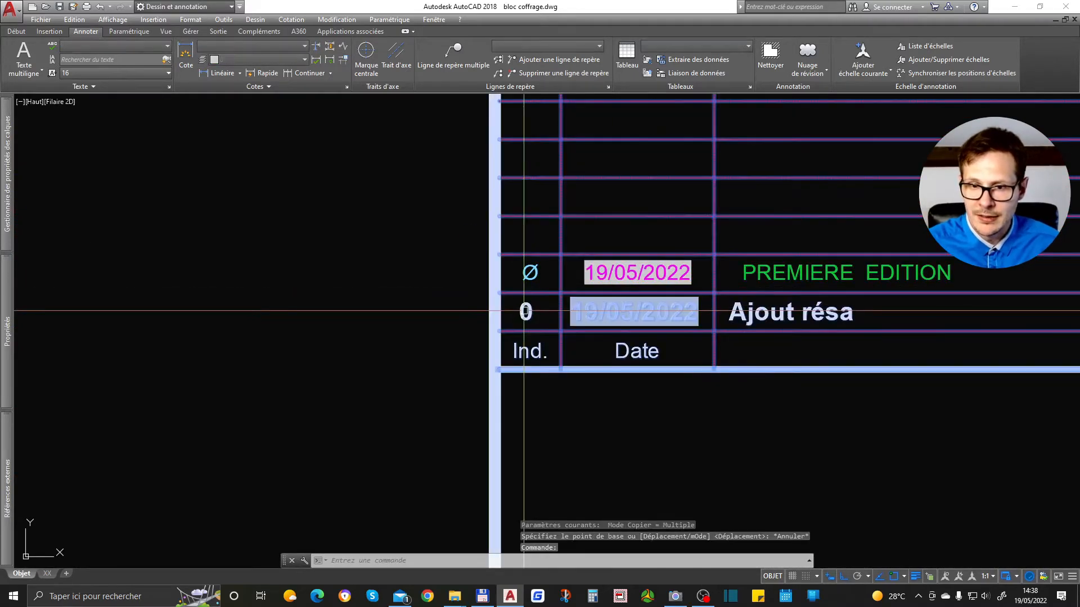
Clear the INDICE1, DATE1 and MODIF1 attribute values in the "cartouche test" title block.
double_click(524, 311)
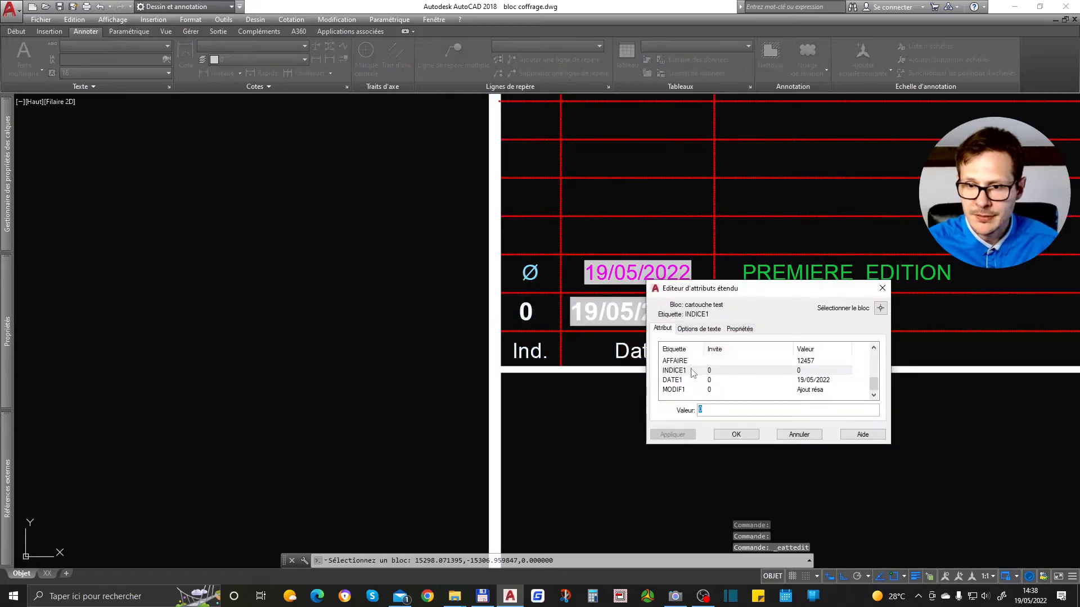
key(Delete)
click(734, 435)
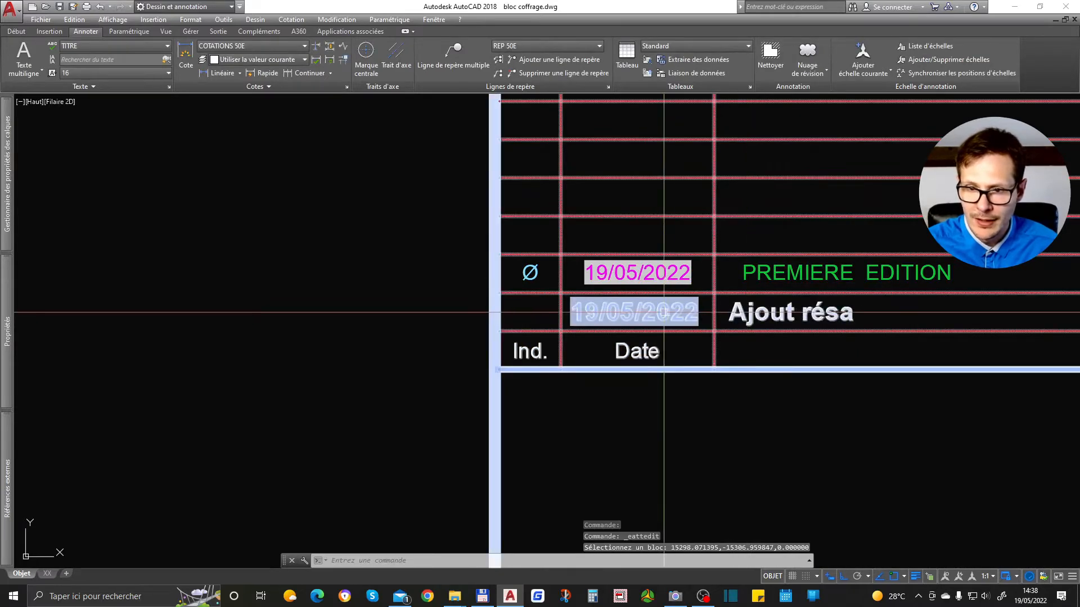
double_click(665, 317)
click(754, 433)
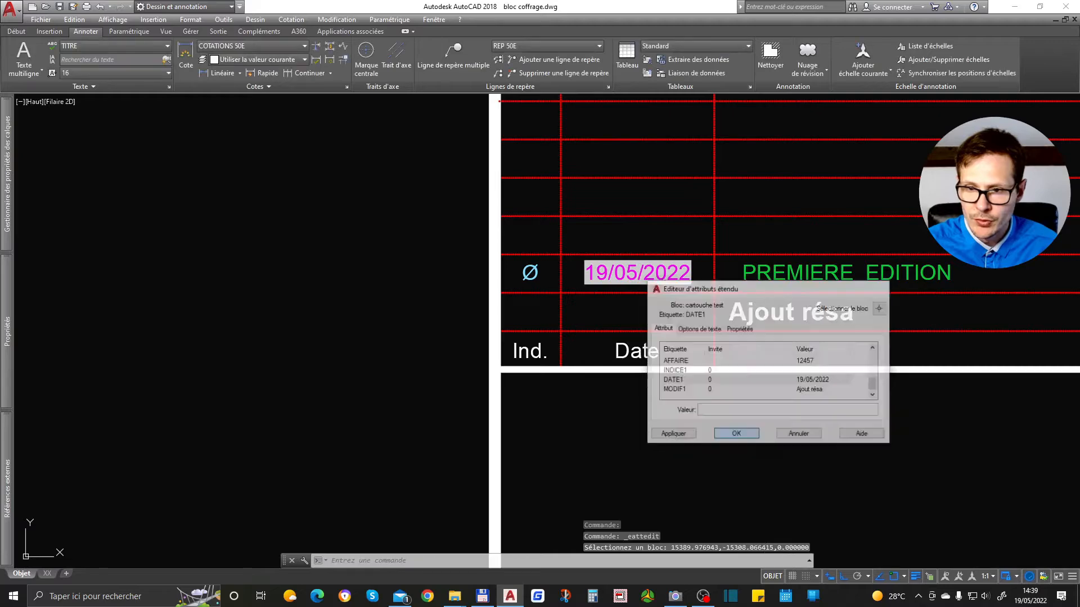
double_click(757, 313)
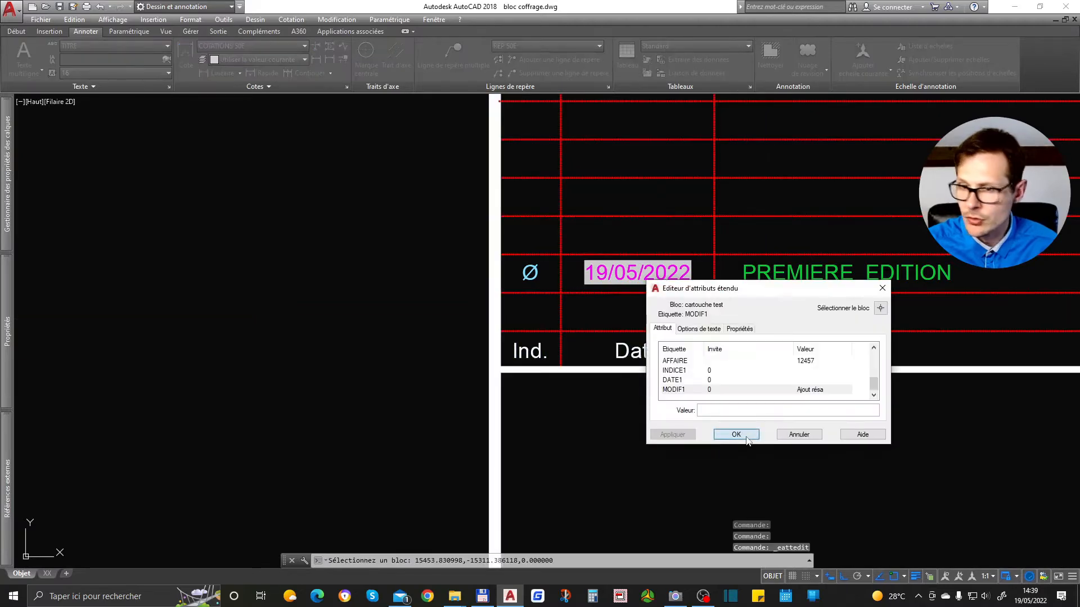
click(747, 438)
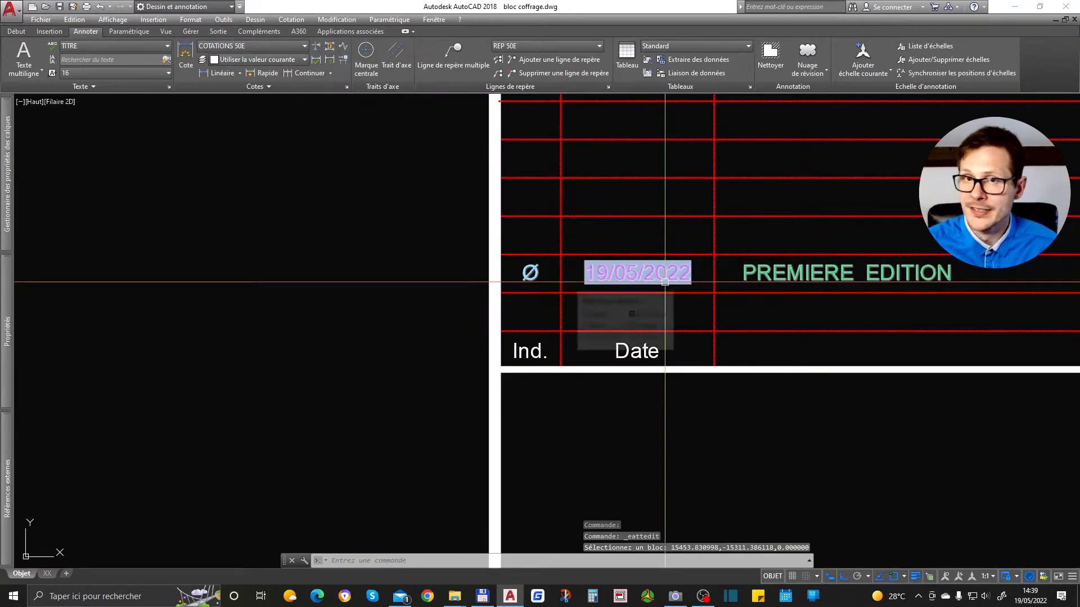
Move the index block down one row so it fills the emptied line directly above the revision table's headings.
scroll(559, 249, down, 4)
middle_drag(648, 280, 408, 308)
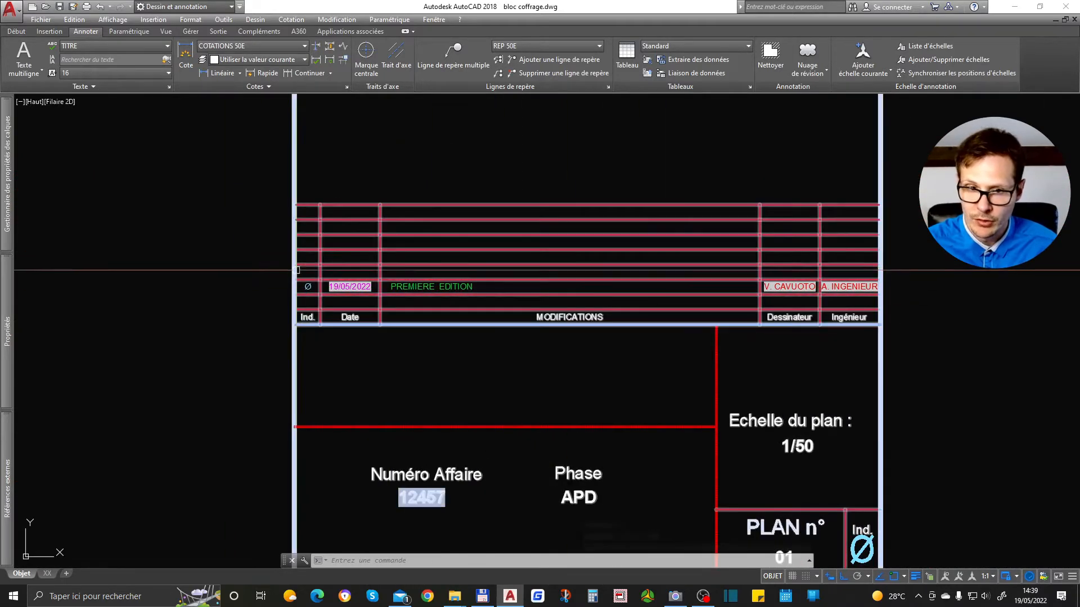
scroll(309, 278, up, 2)
click(309, 279)
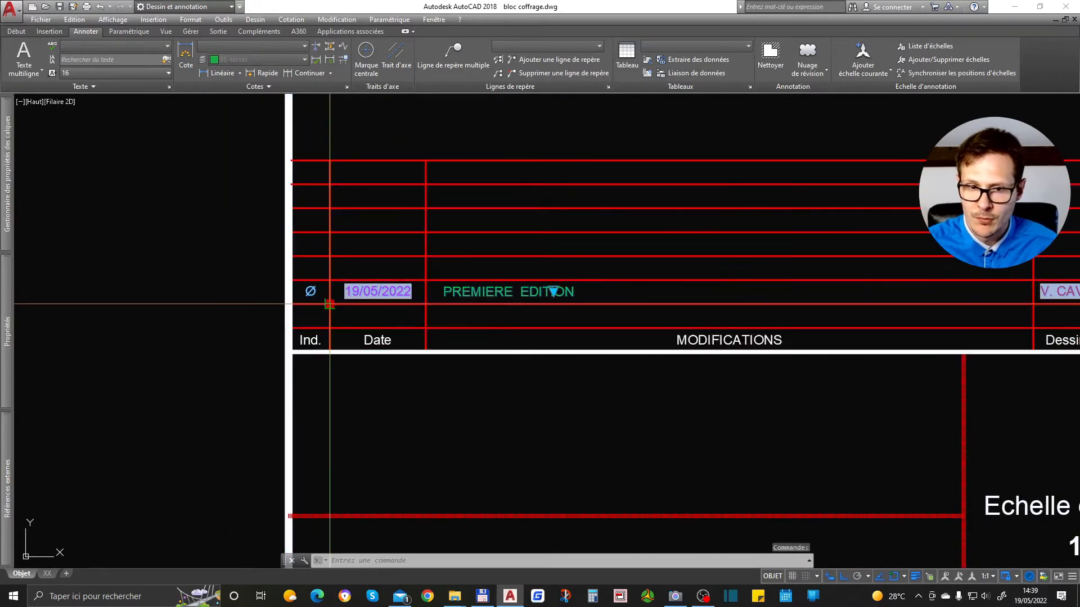
click(329, 304)
click(330, 328)
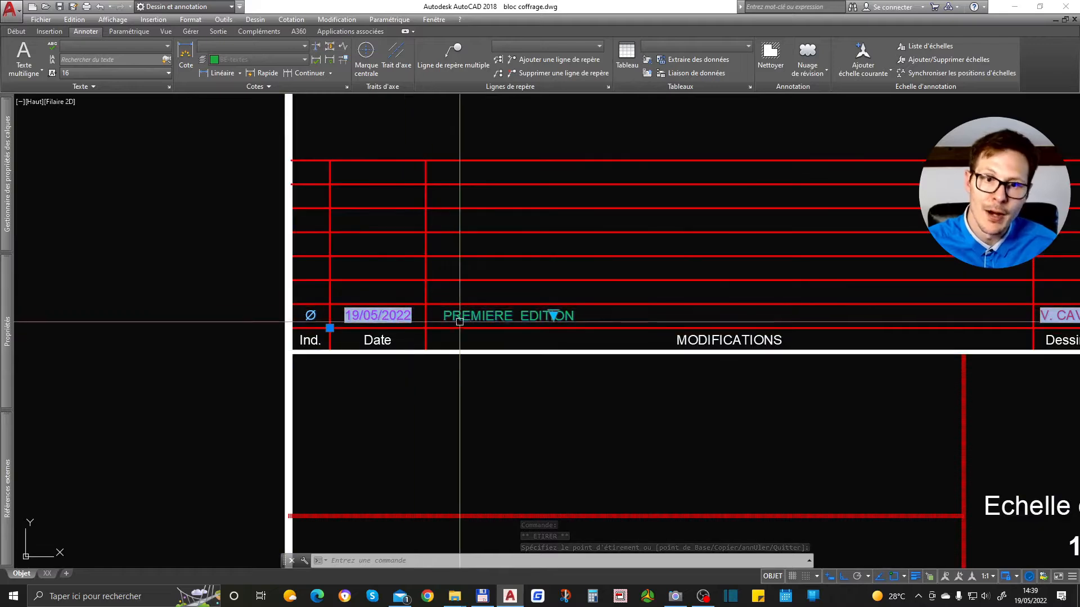
Switch the index block to Indice C and examine its revision rows and the index beside the plan number.
scroll(427, 286, down, 6)
scroll(776, 458, up, 6)
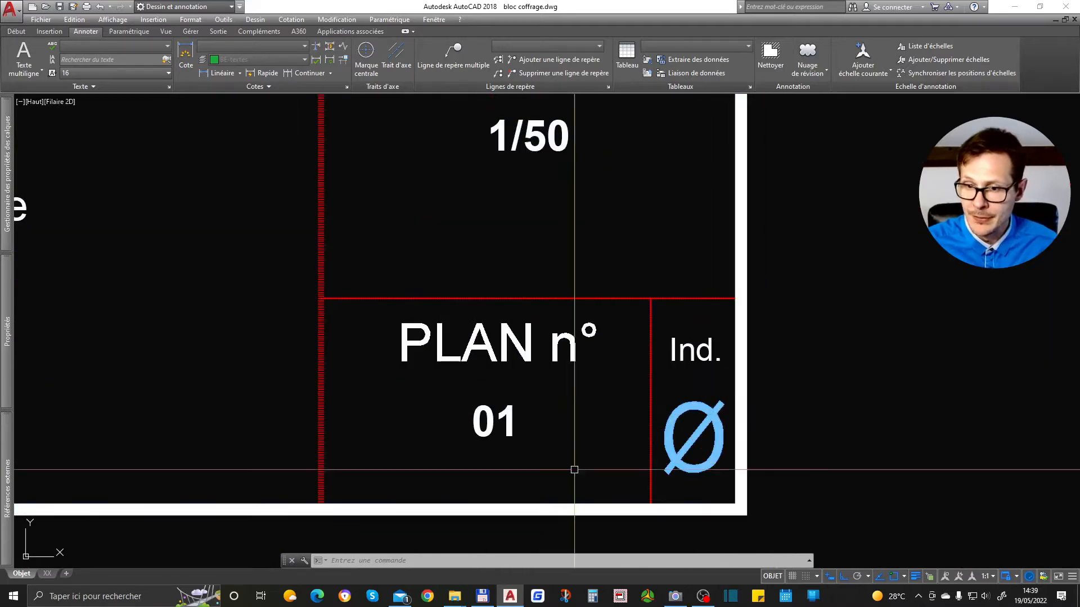
scroll(692, 406, down, 1)
scroll(694, 412, down, 3)
scroll(703, 425, down, 2)
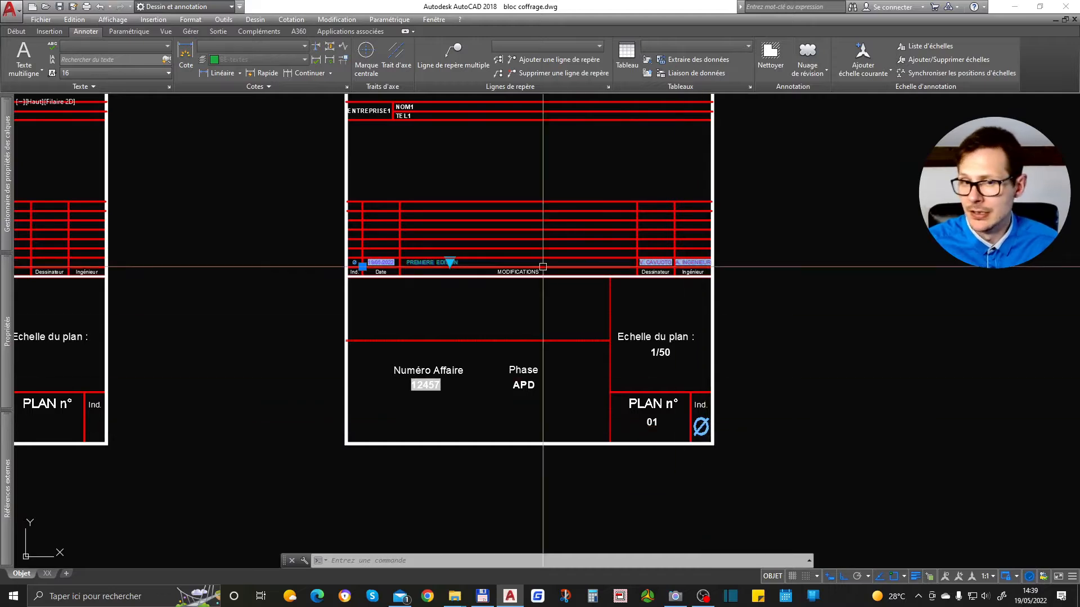
click(449, 262)
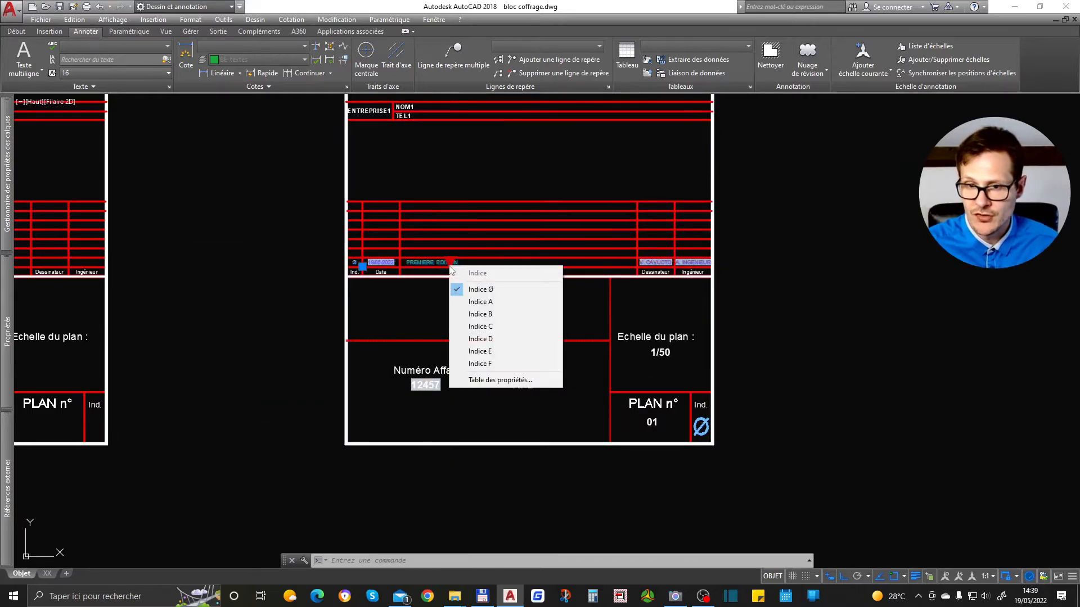
click(505, 327)
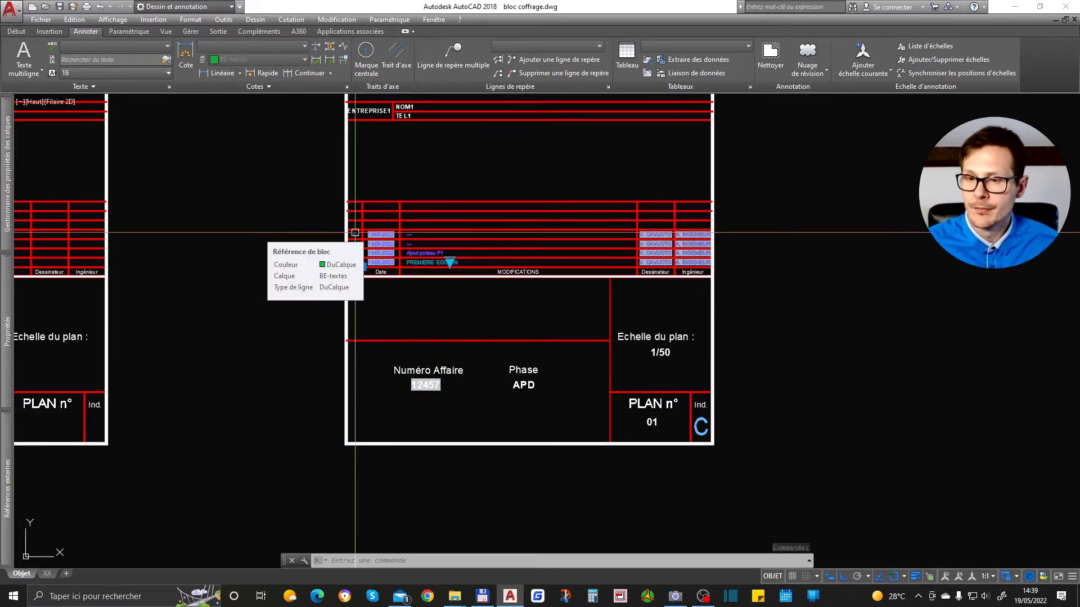
scroll(709, 419, up, 4)
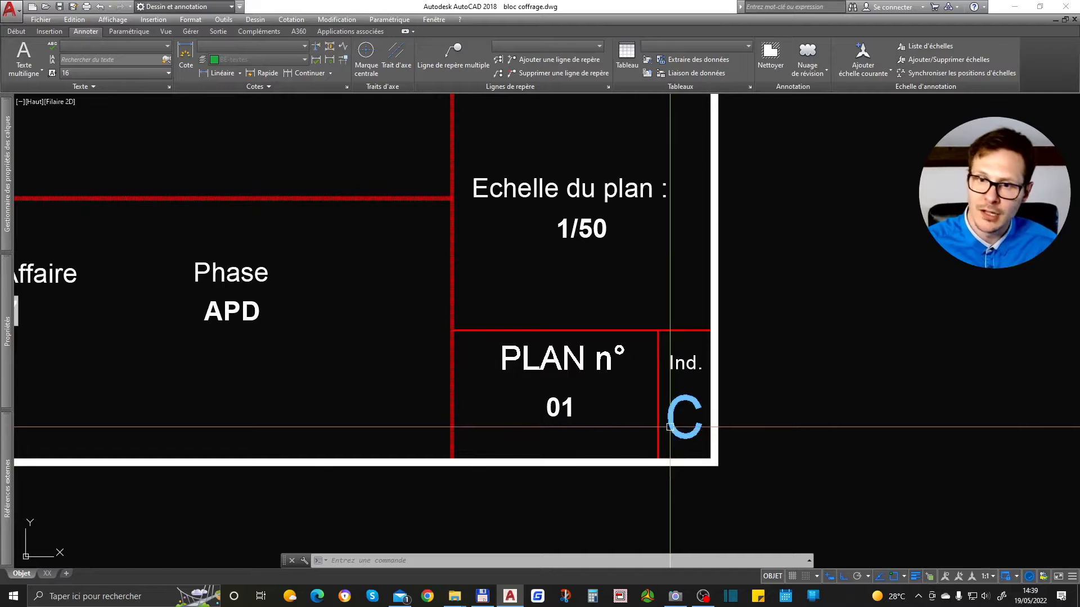
scroll(670, 425, down, 2)
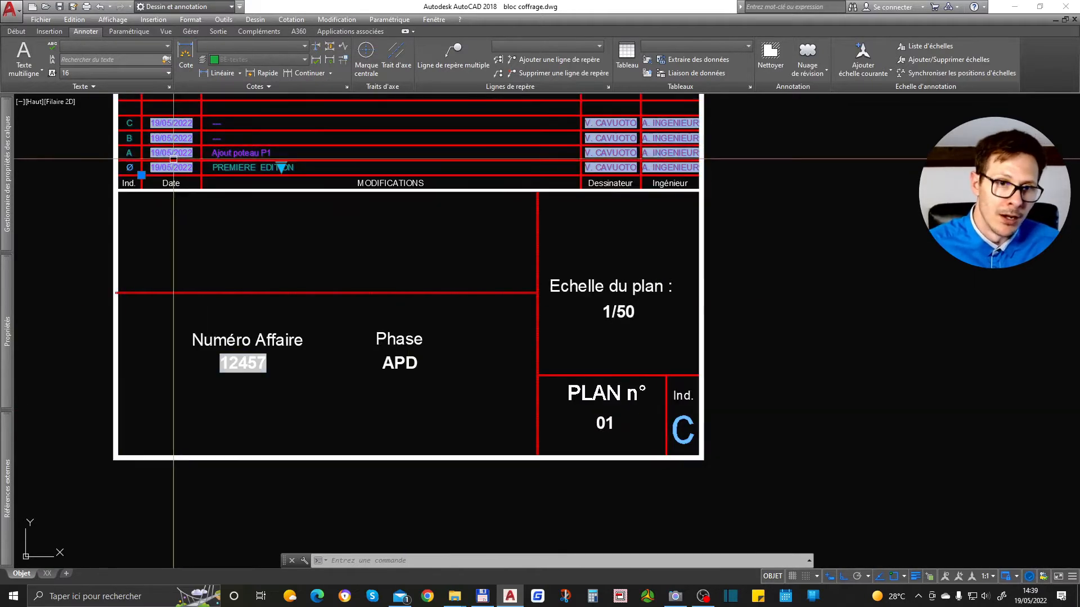
mouse_move(196, 138)
middle_down()
mouse_move(192, 147)
mouse_move(355, 245)
middle_up()
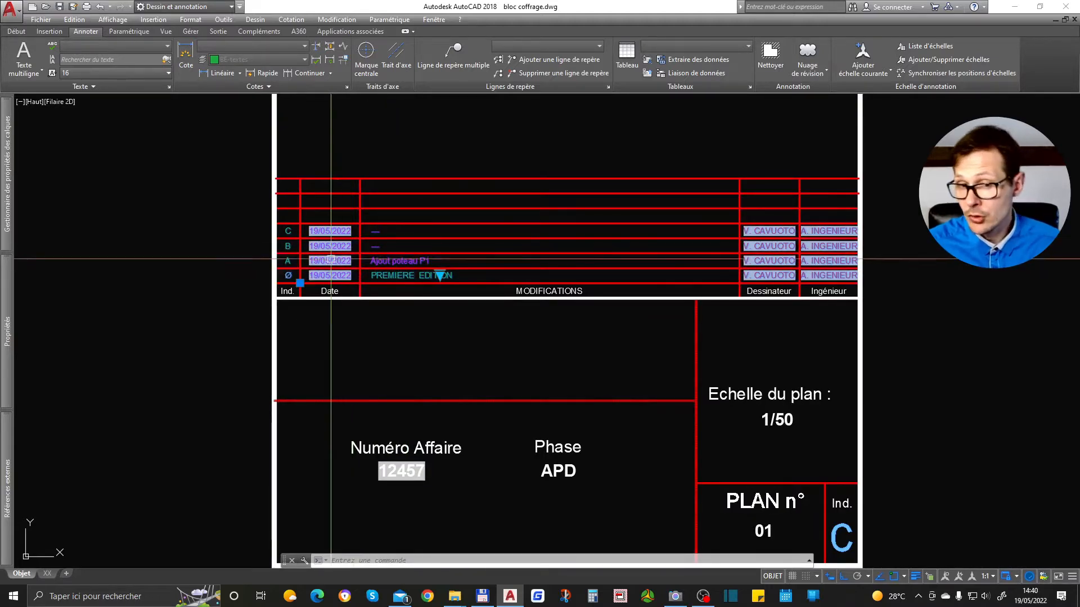
scroll(352, 239, down, 2)
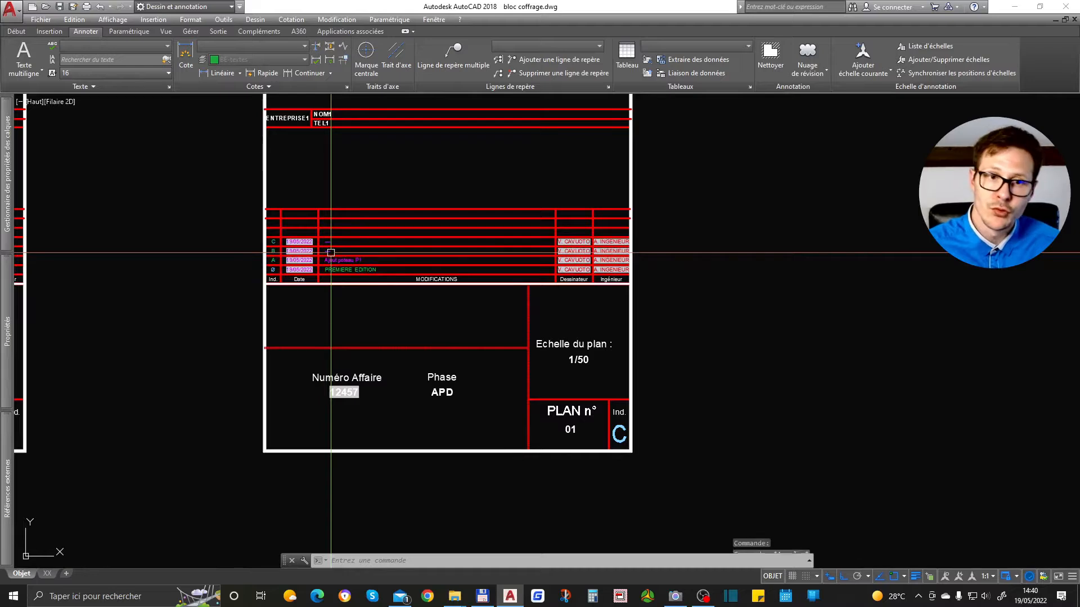
key(Escape)
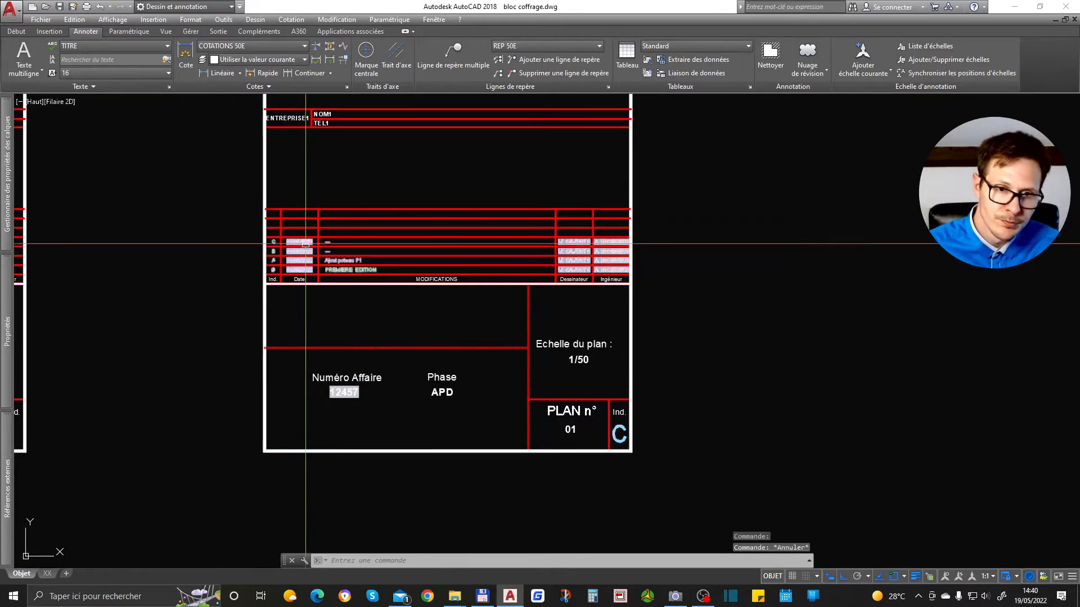
Move the index block out of the test title block into the empty space just below it.
scroll(306, 243, up, 4)
click(309, 232)
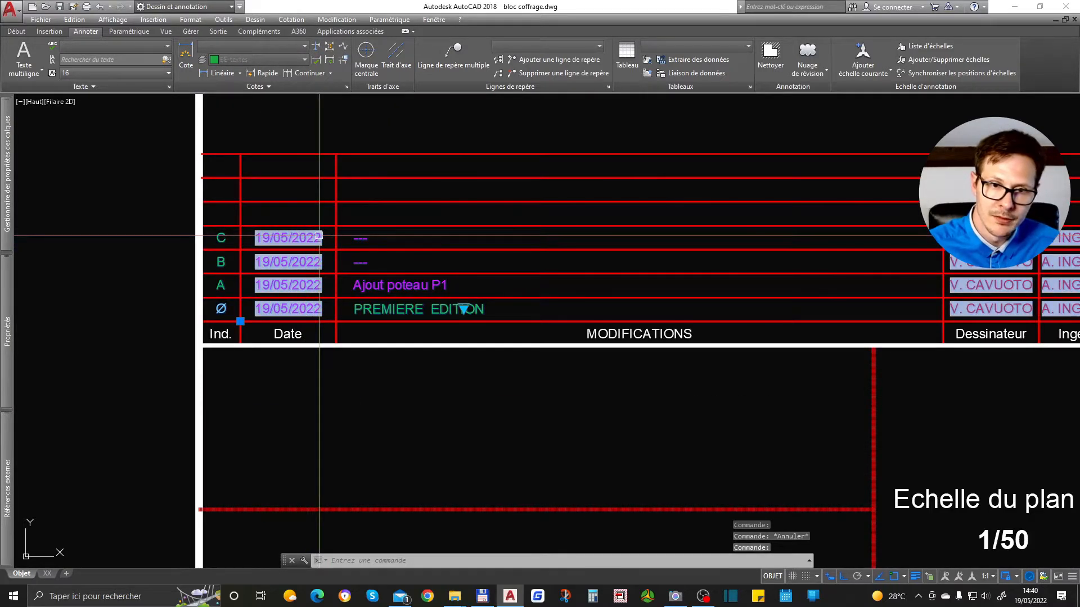
scroll(287, 233, down, 10)
text(d)
key(Return)
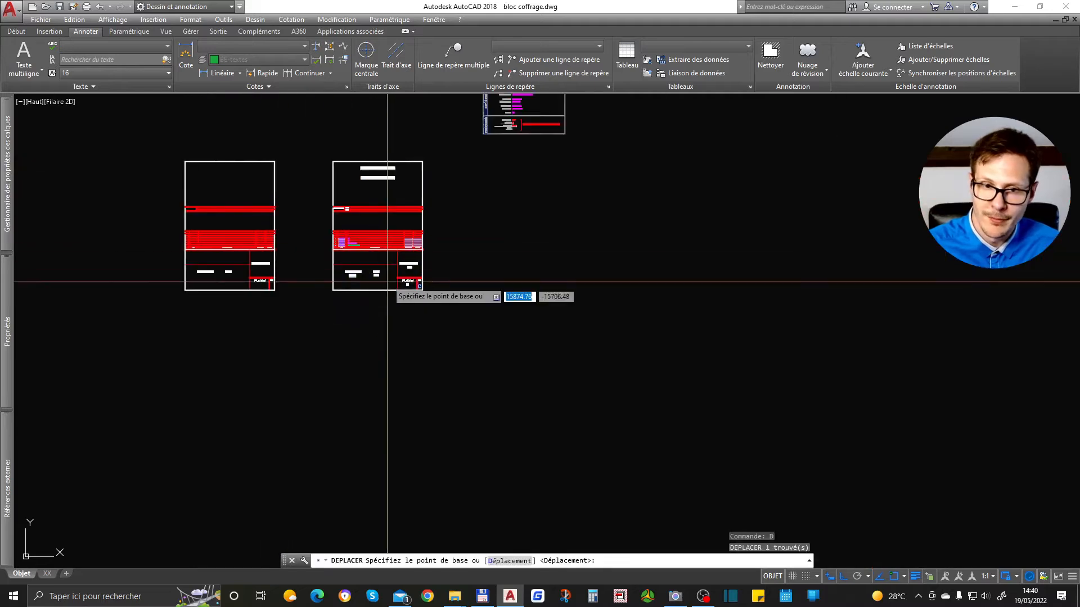
click(389, 261)
click(400, 330)
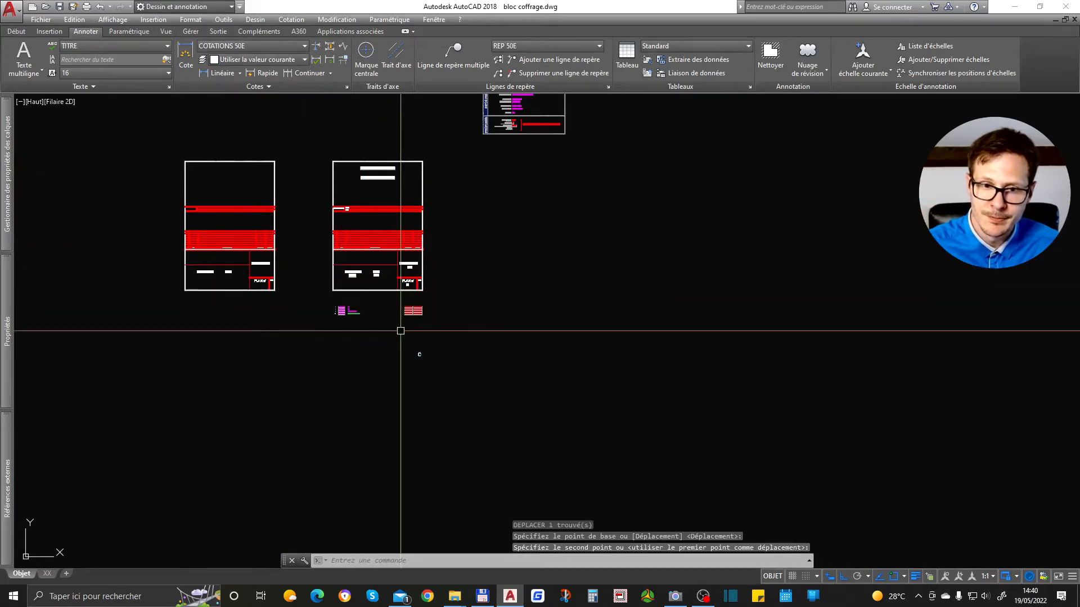
Set the moved index block to Indice Ø and review its attributes without changing them.
scroll(364, 294, up, 6)
click(298, 295)
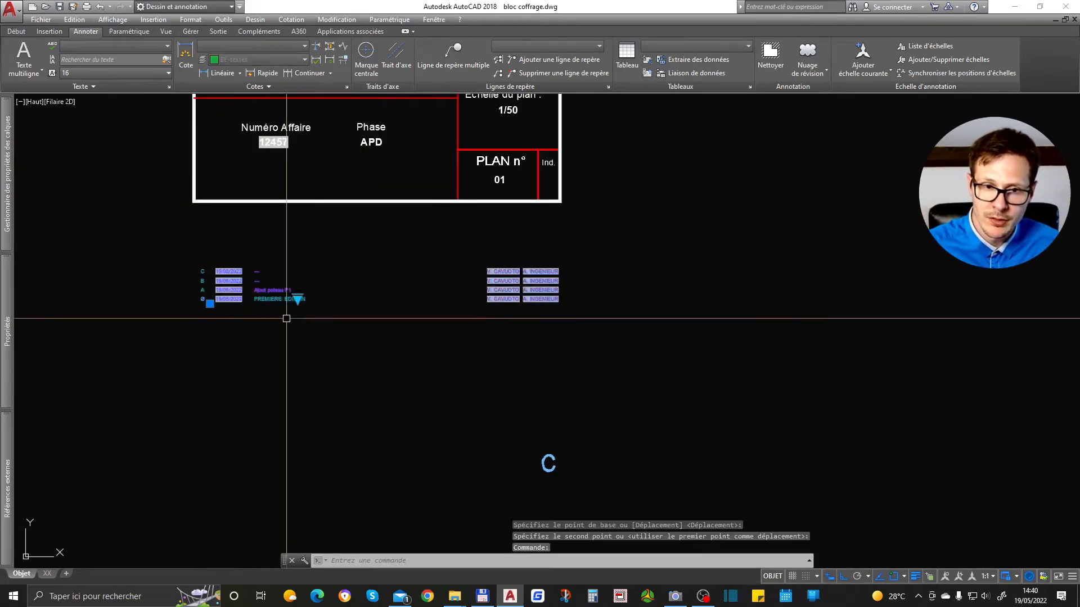
click(298, 299)
click(355, 326)
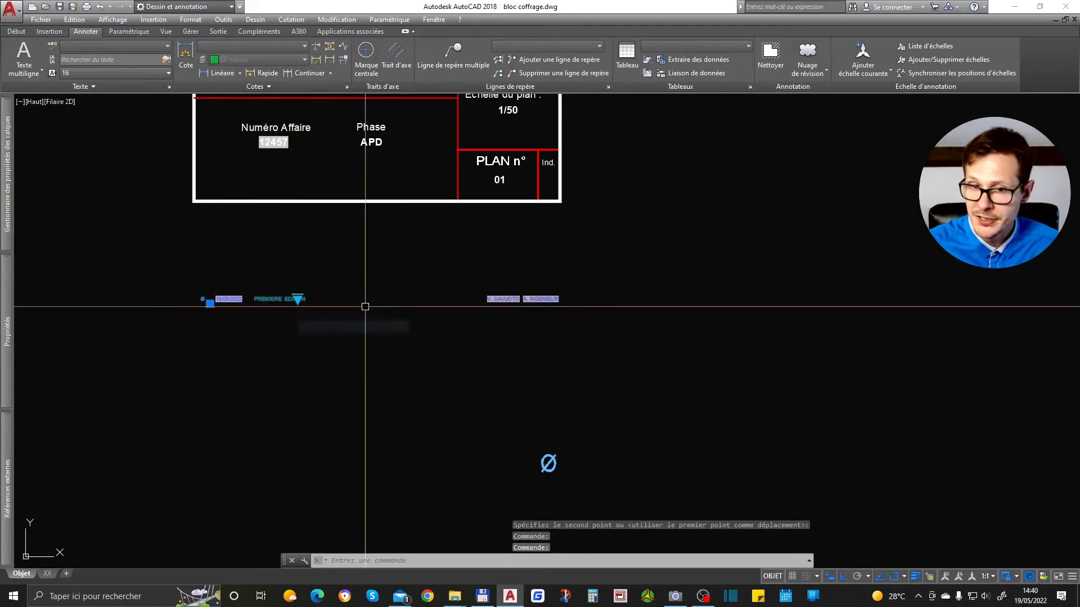
double_click(289, 296)
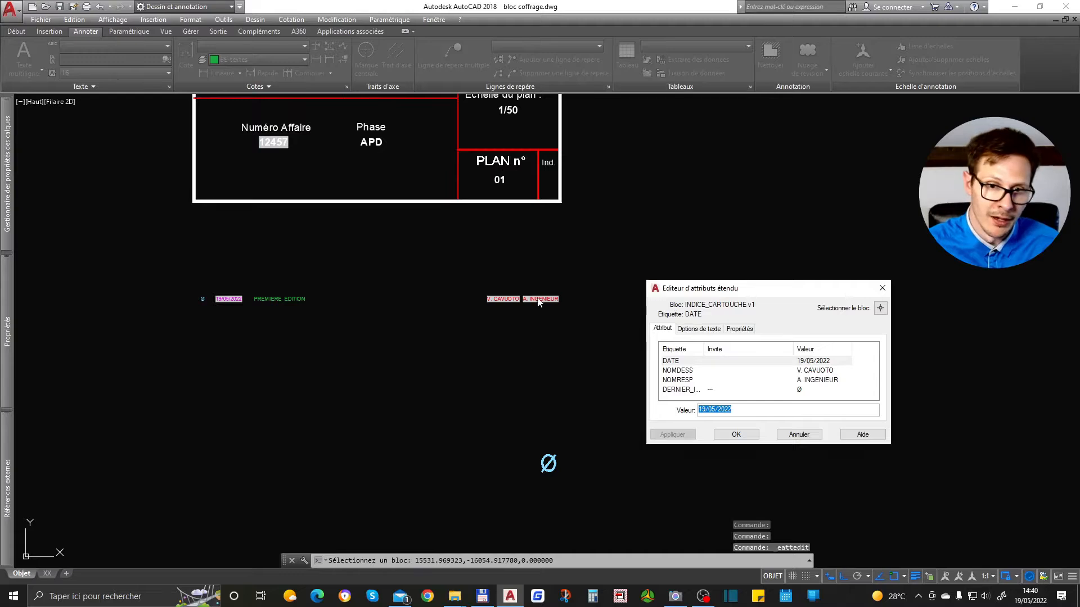
key(Escape)
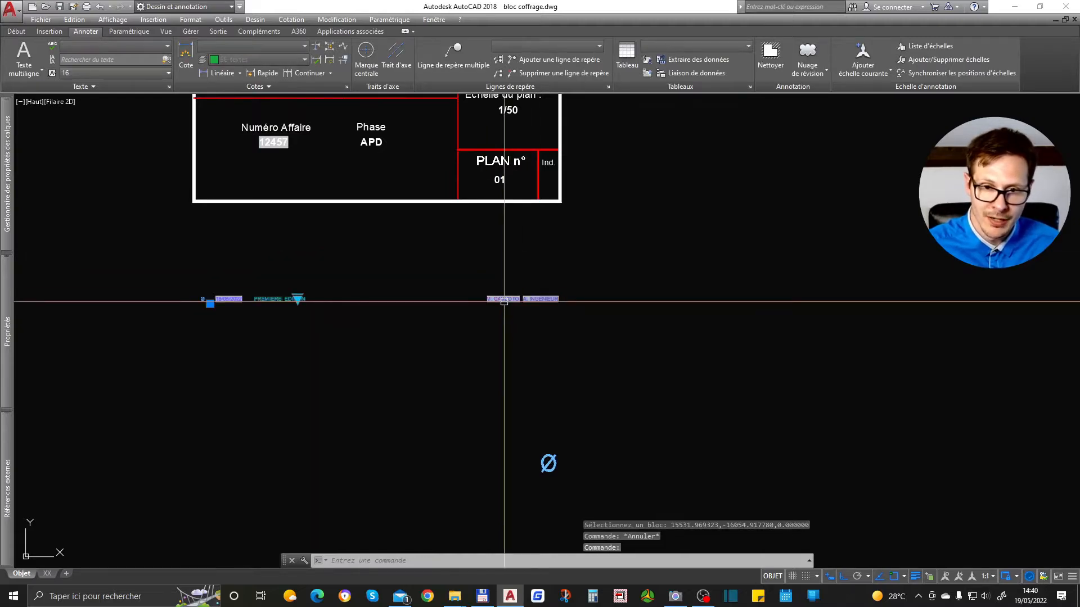
Open the index block in the block editor and save it under the new name INDICE_CARTOUCHE v2.
right_click(504, 302)
click(570, 293)
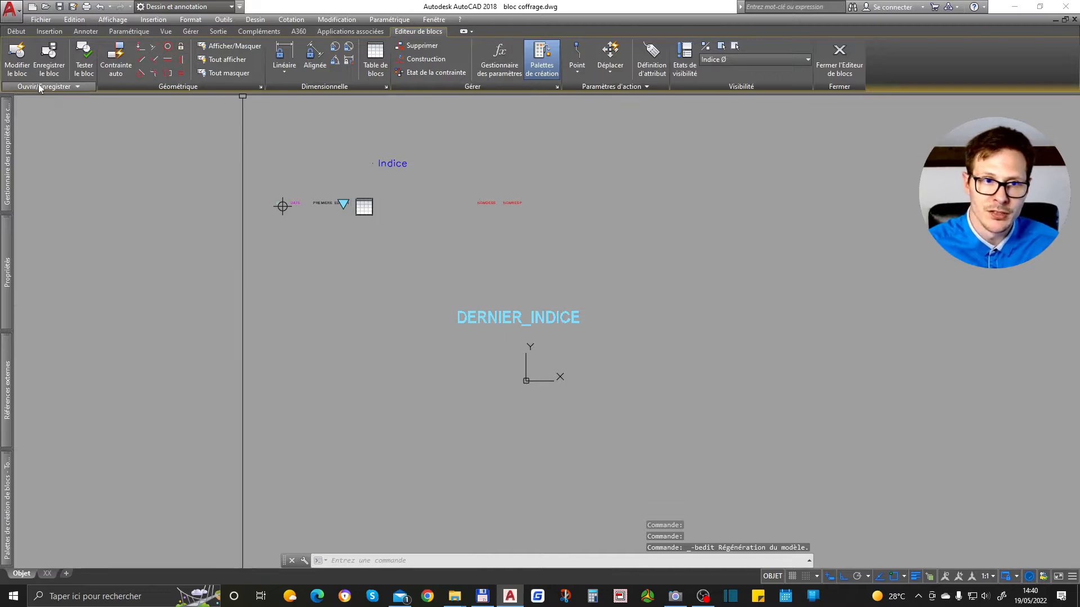
click(73, 100)
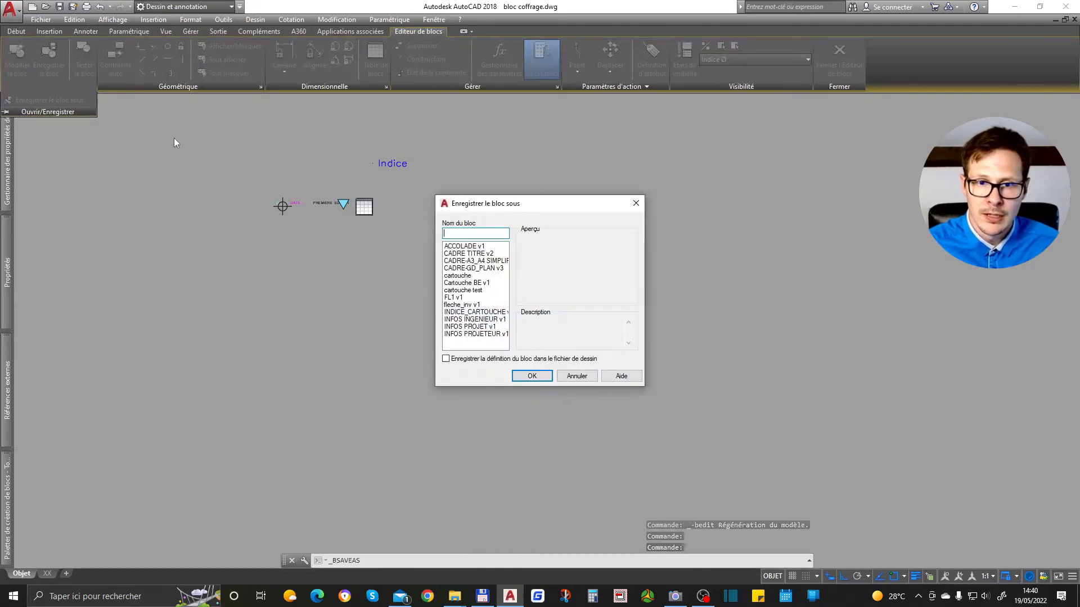
click(480, 312)
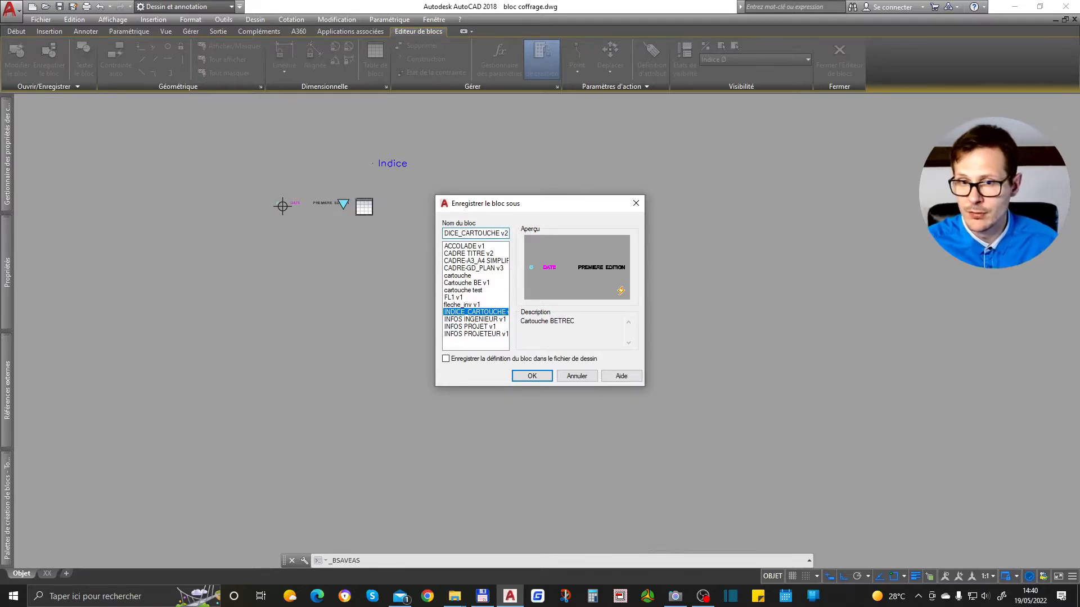
click(533, 377)
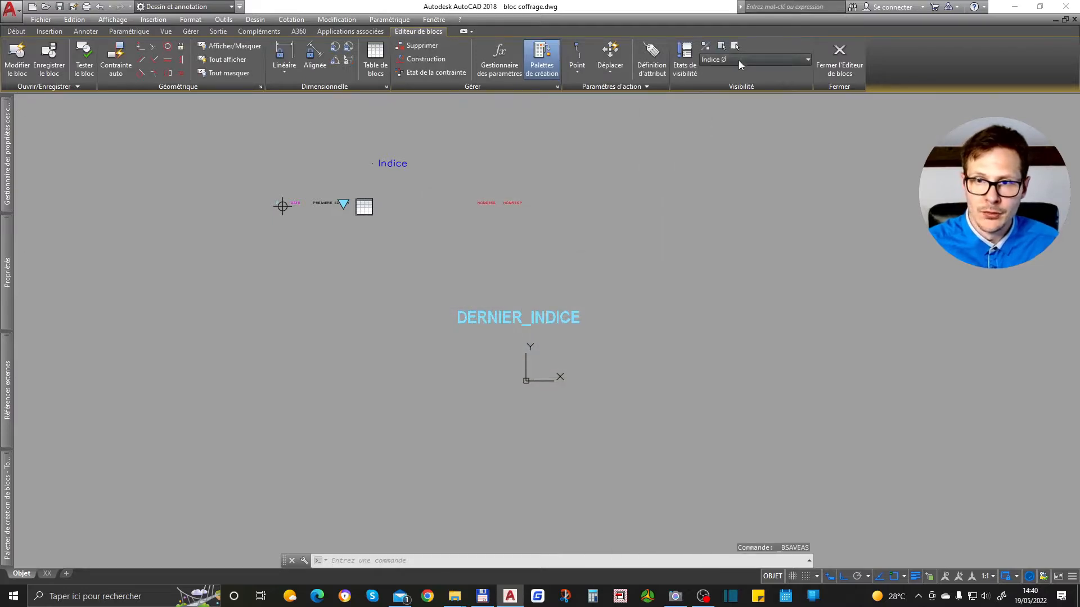
Turn on the dimmed display of hidden objects and compare the Indice F and Indice A visibility states with Indice Ø.
click(737, 60)
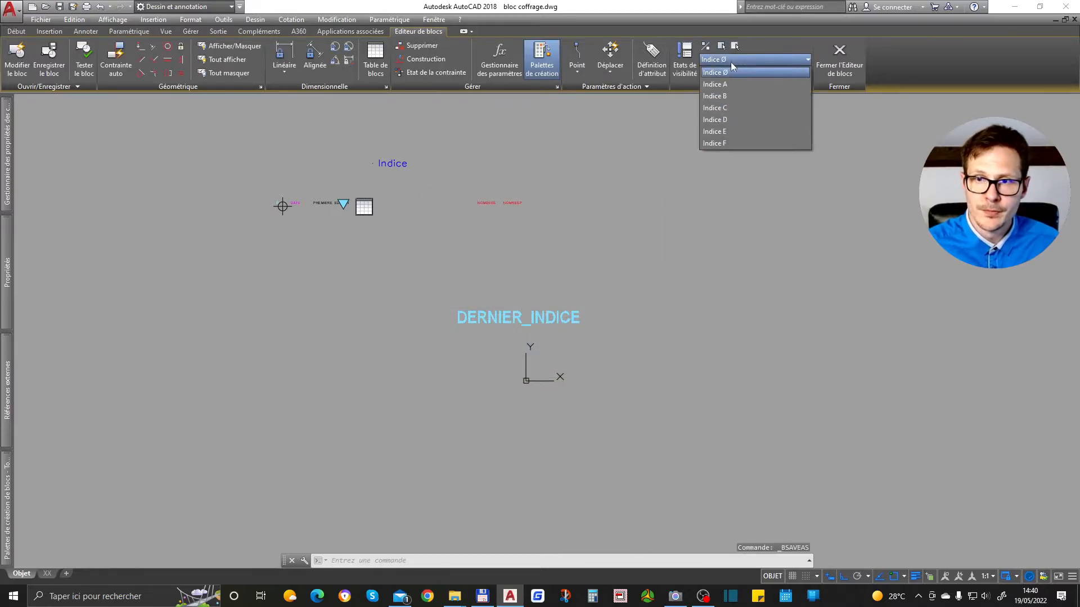
click(709, 43)
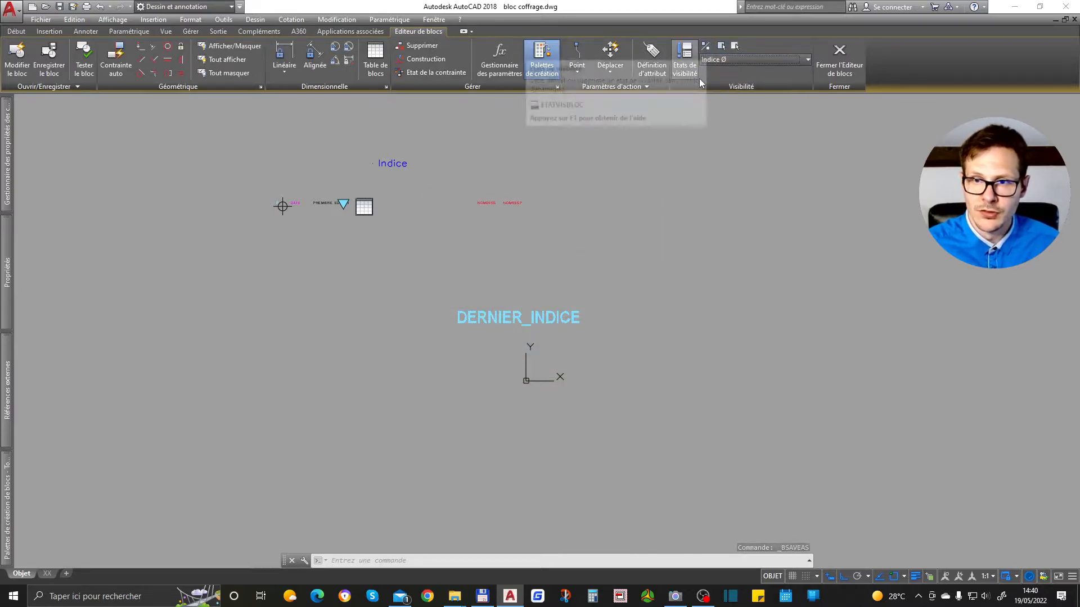
click(707, 46)
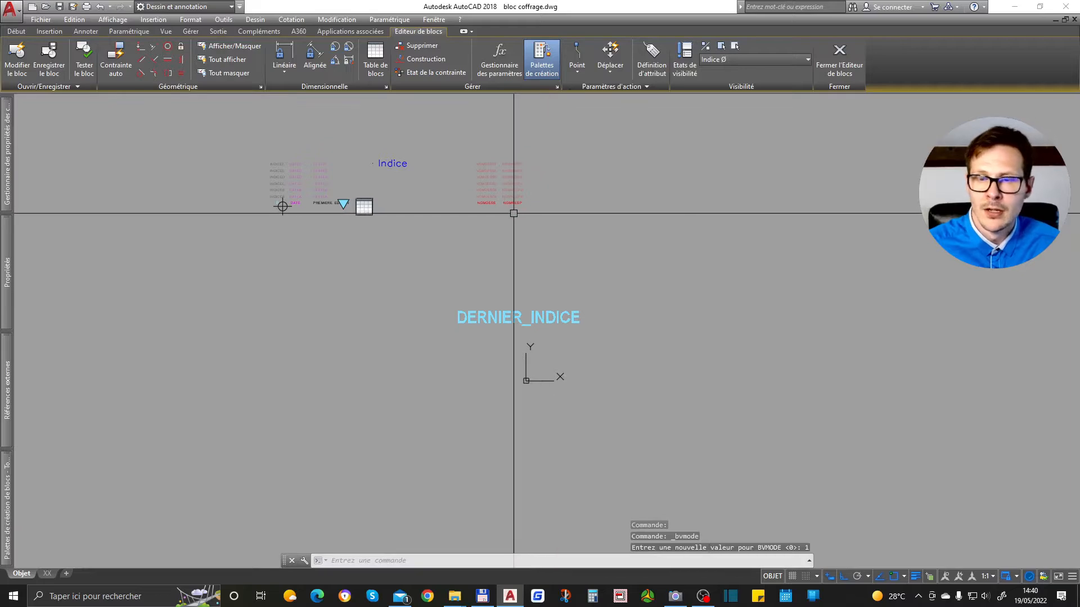
click(744, 65)
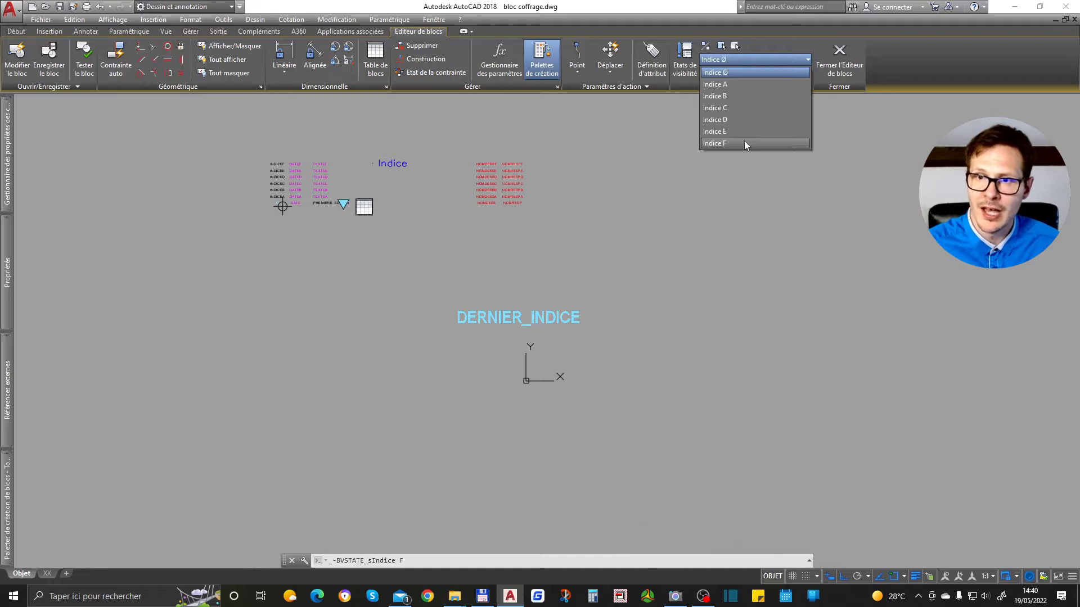
click(735, 73)
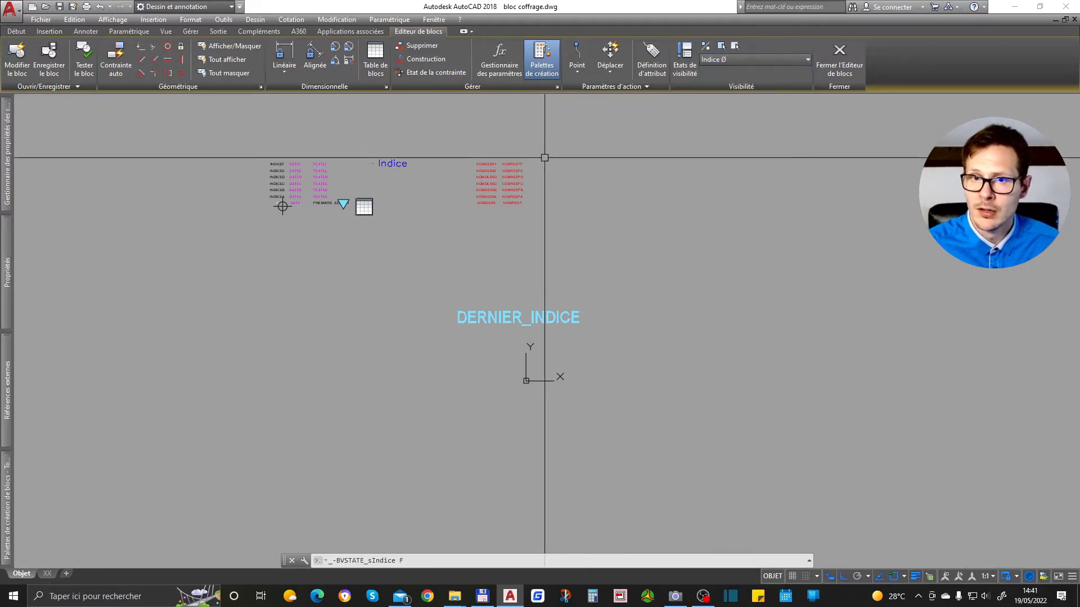
click(715, 63)
click(732, 73)
click(737, 59)
click(727, 73)
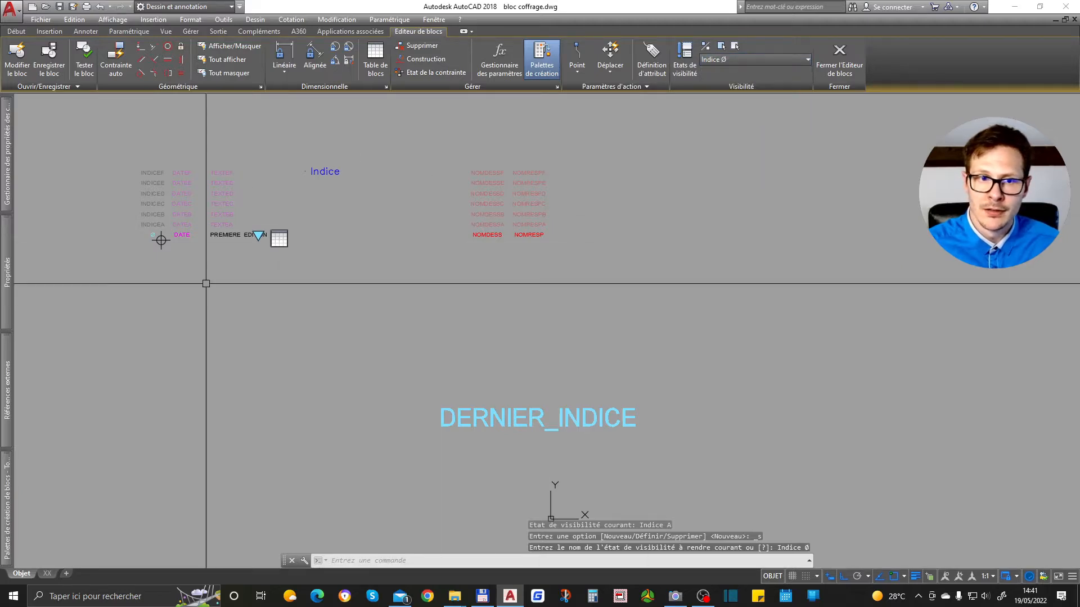
Select the first-edition row and the DERNIER_INDICE attribute to examine what belongs to Indice Ø, leaving nothing selected.
scroll(464, 164, up, 2)
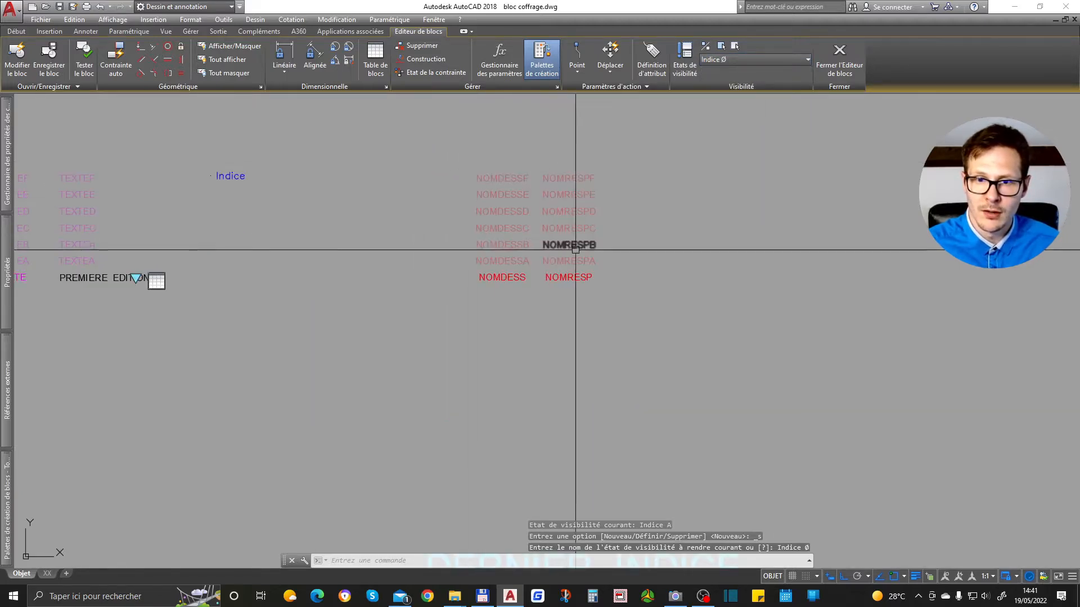
scroll(618, 253, down, 2)
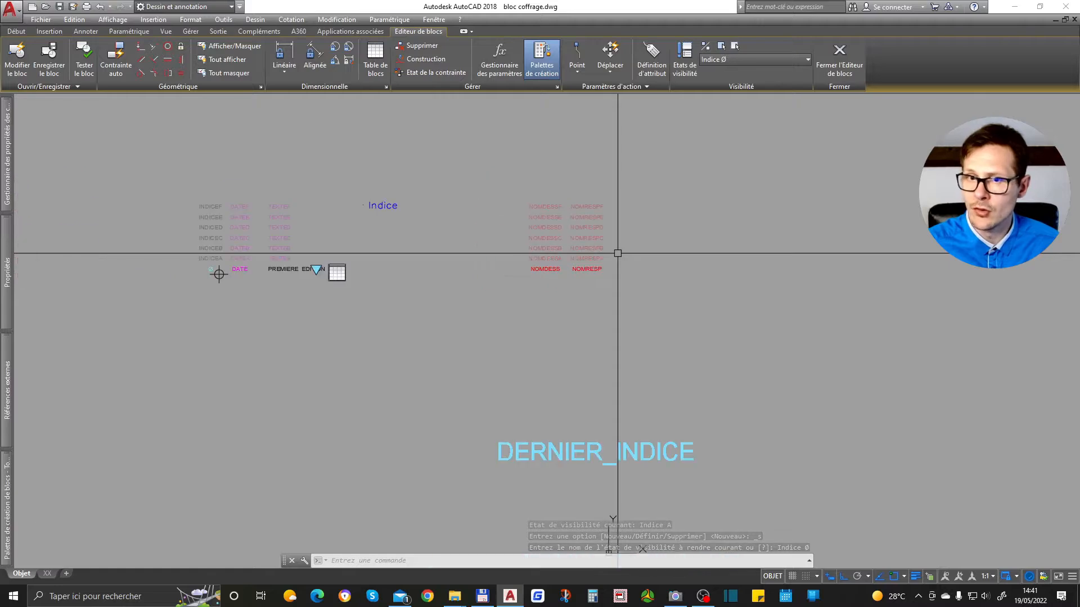
click(144, 265)
click(765, 335)
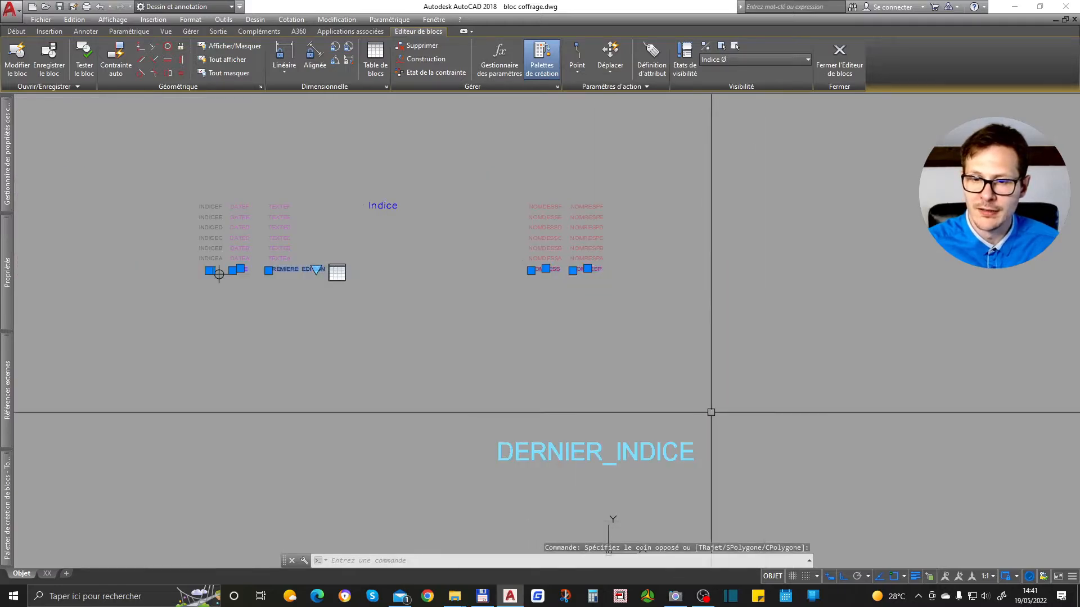
click(610, 501)
click(453, 418)
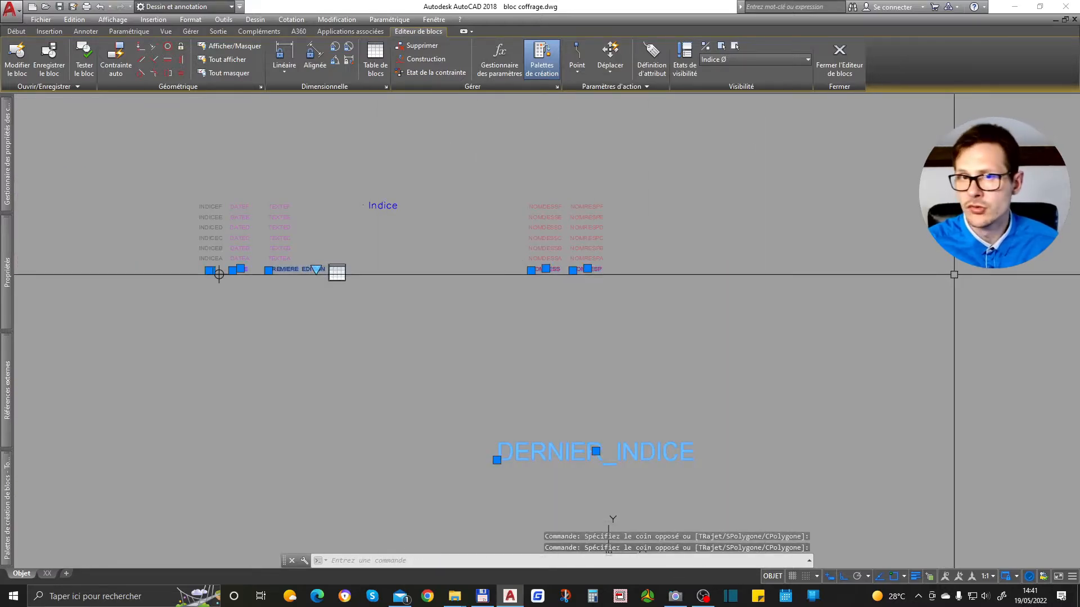
key(Escape)
scroll(292, 225, up, 2)
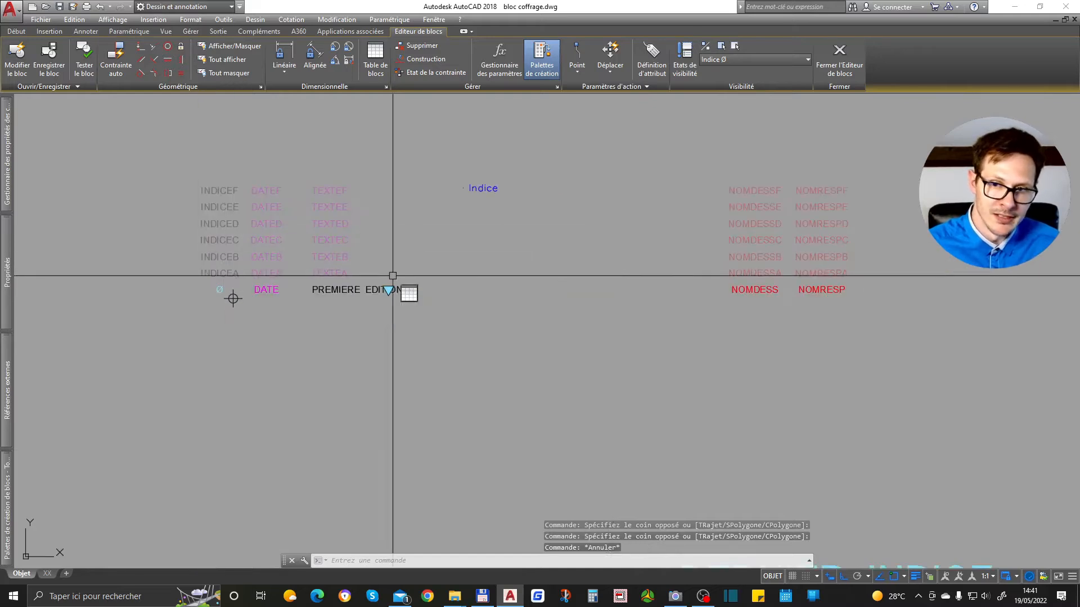
key(Escape)
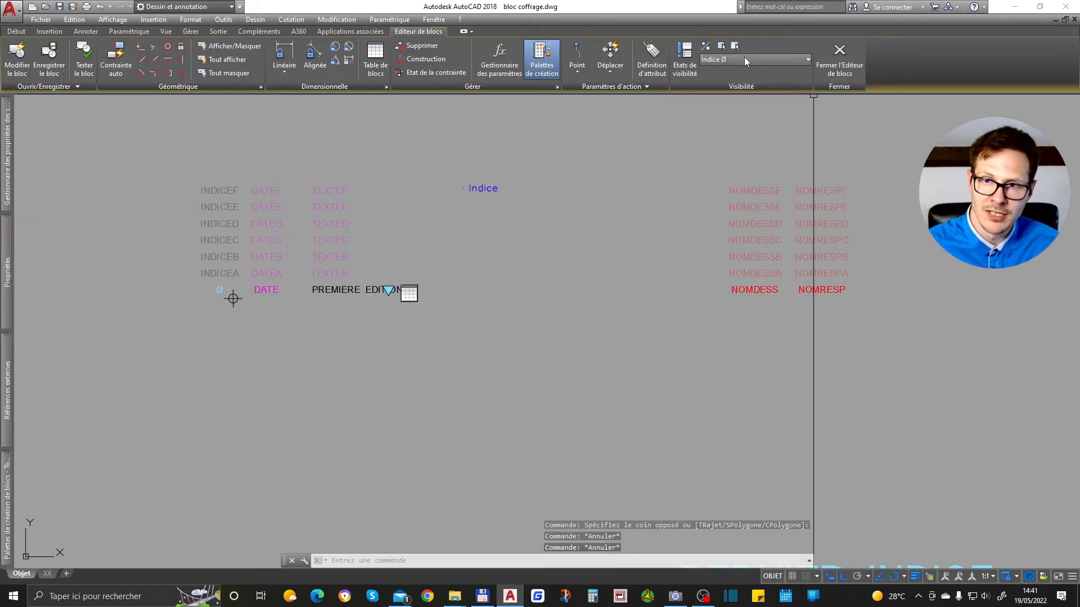
Examine the revision rows in the Indice E and Indice F visibility states, ending on Indice Ø.
click(744, 56)
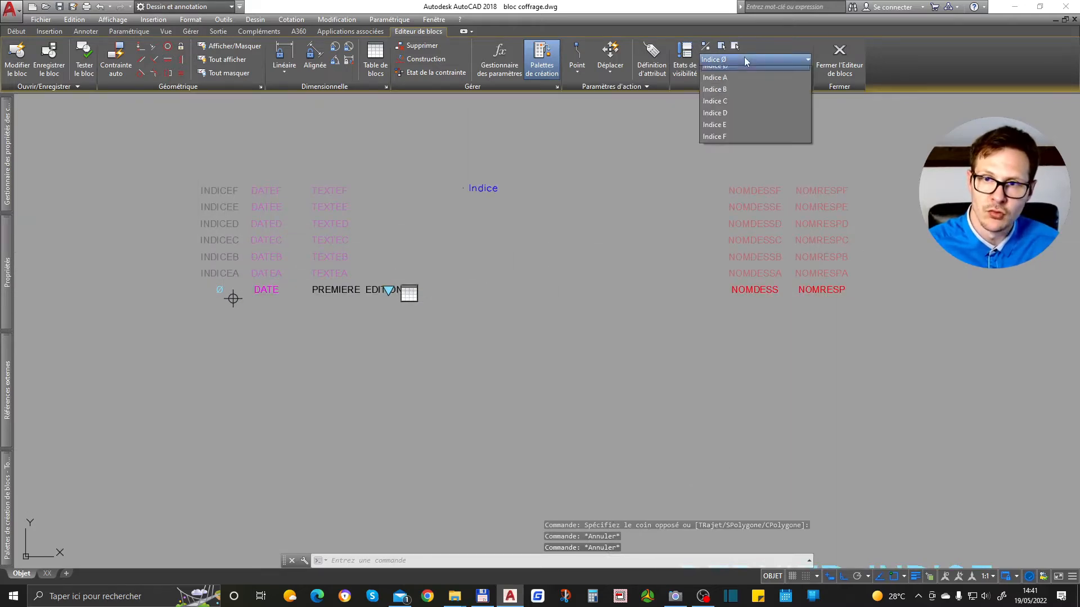
click(738, 133)
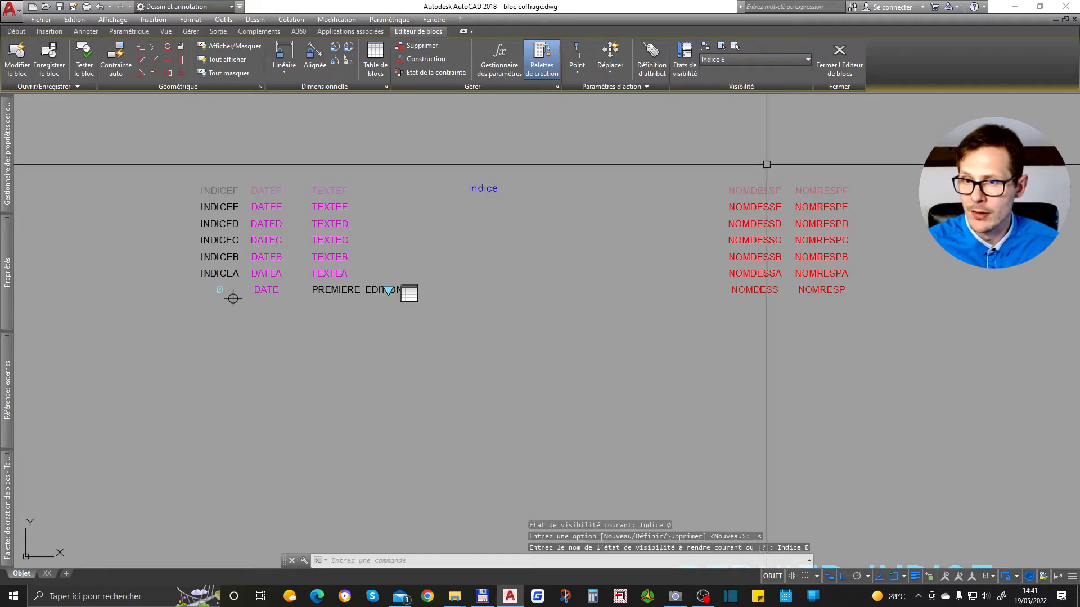
click(730, 59)
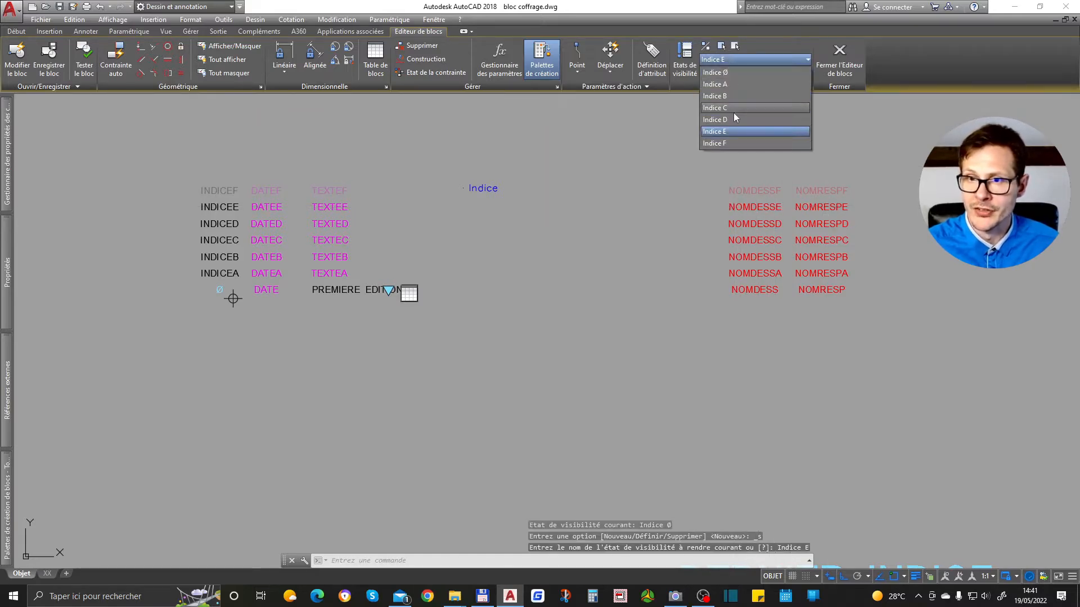
click(736, 144)
click(737, 57)
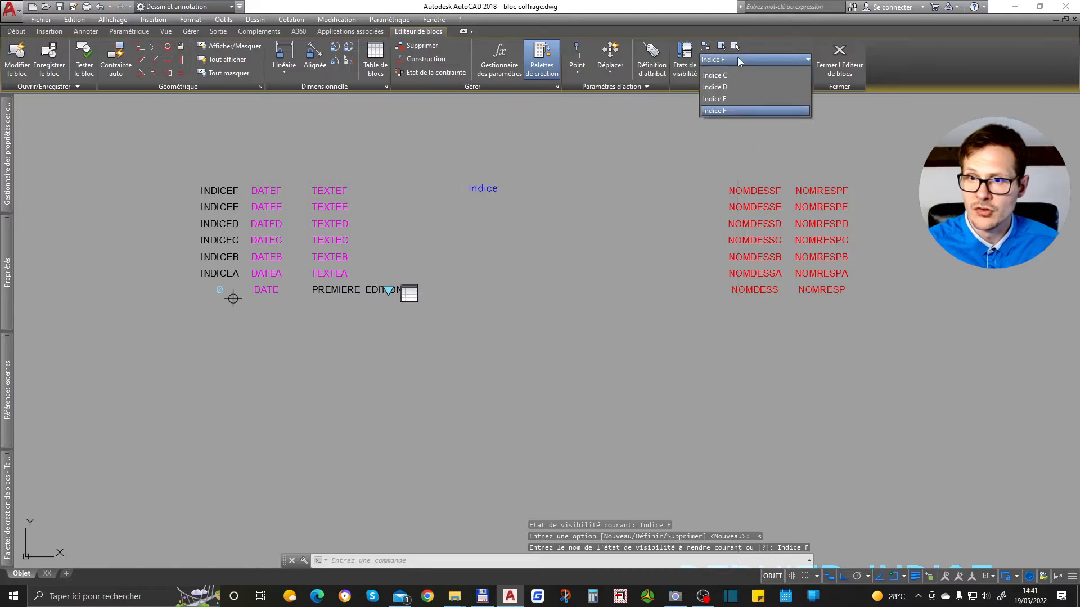
click(732, 73)
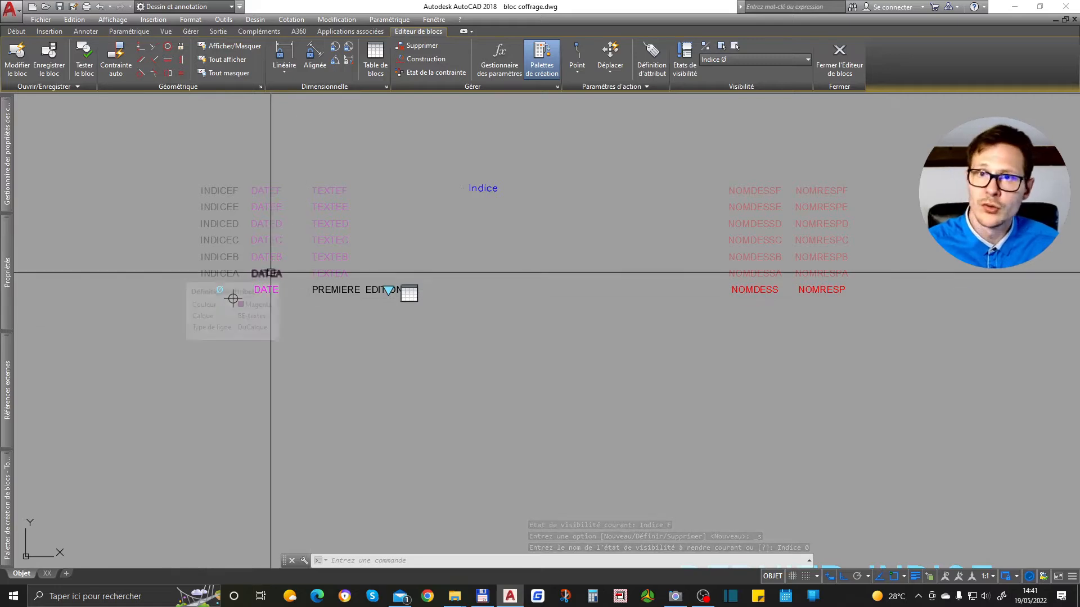
Turn off the dimmed display of hidden objects and make Indice F the current visibility state.
click(706, 47)
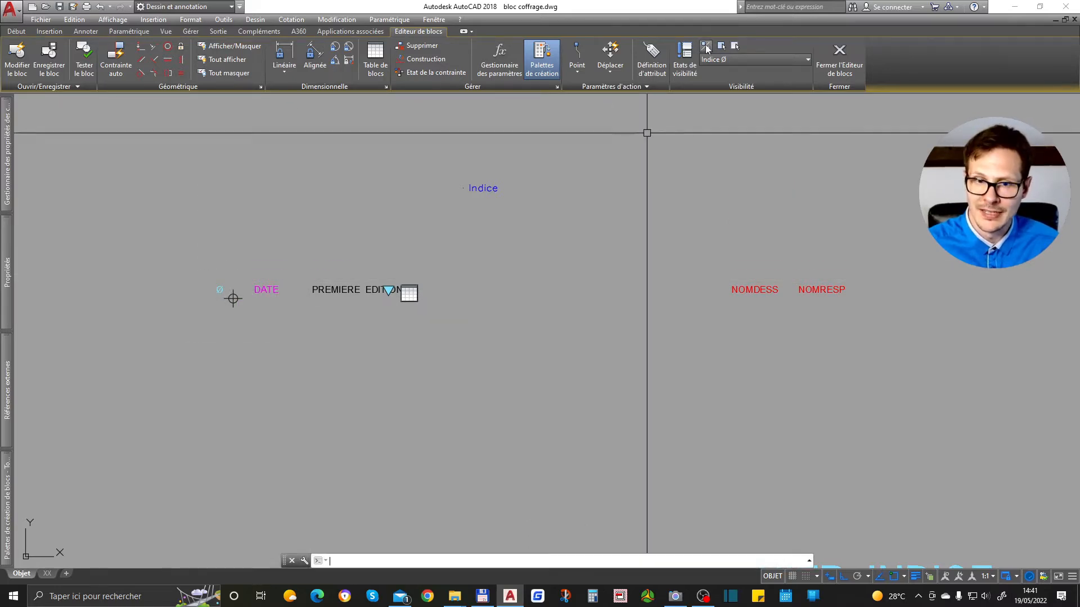
click(717, 60)
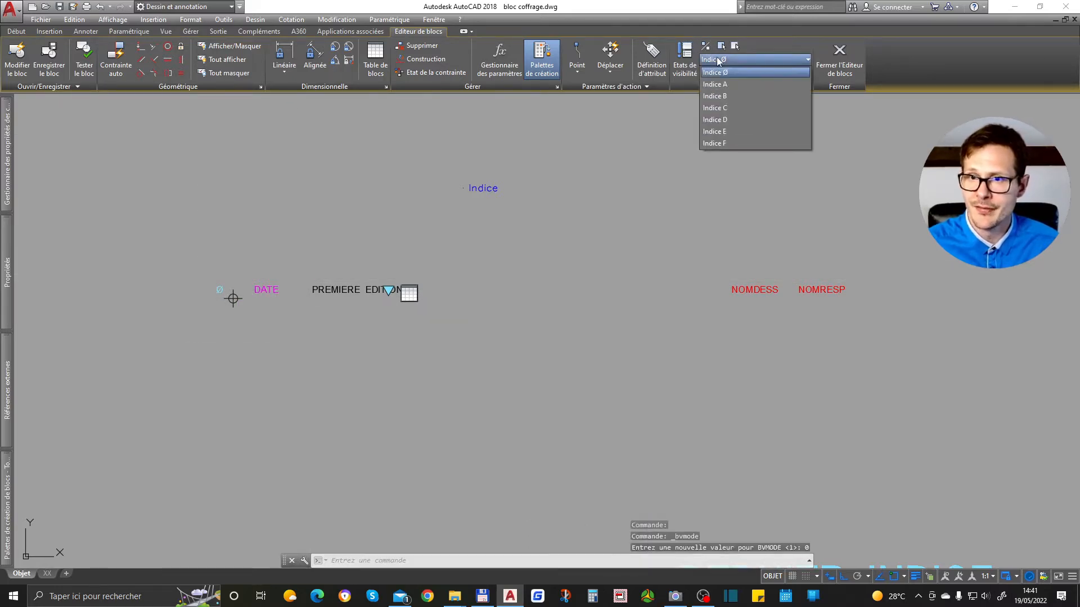
click(723, 147)
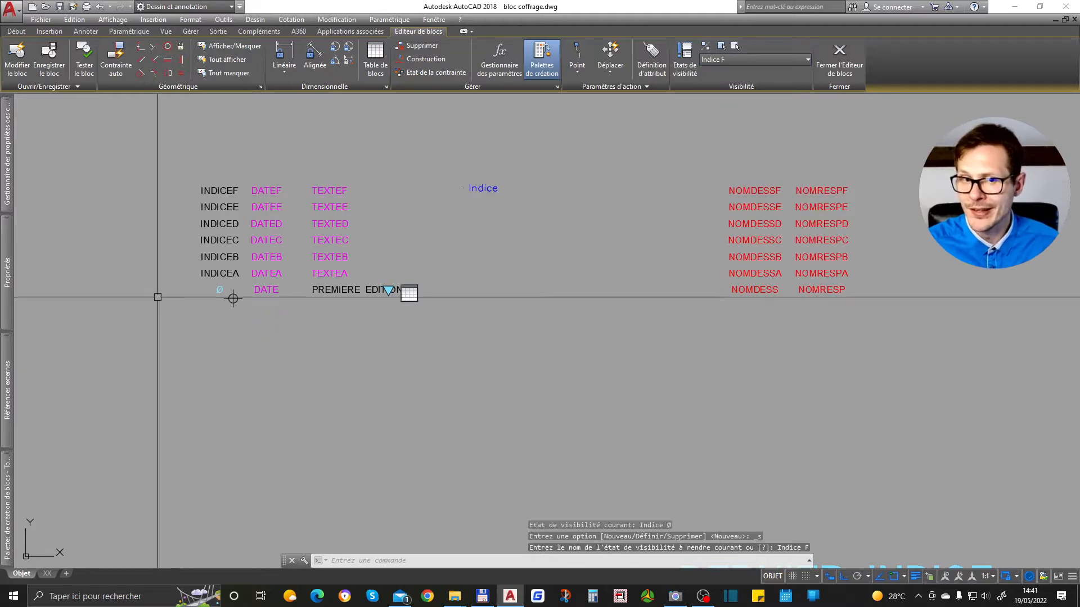
Open the INDICEA and DATEA attributes in the first revision row for inspection and leave them unchanged.
scroll(257, 185, up, 3)
scroll(305, 391, down, 5)
double_click(276, 286)
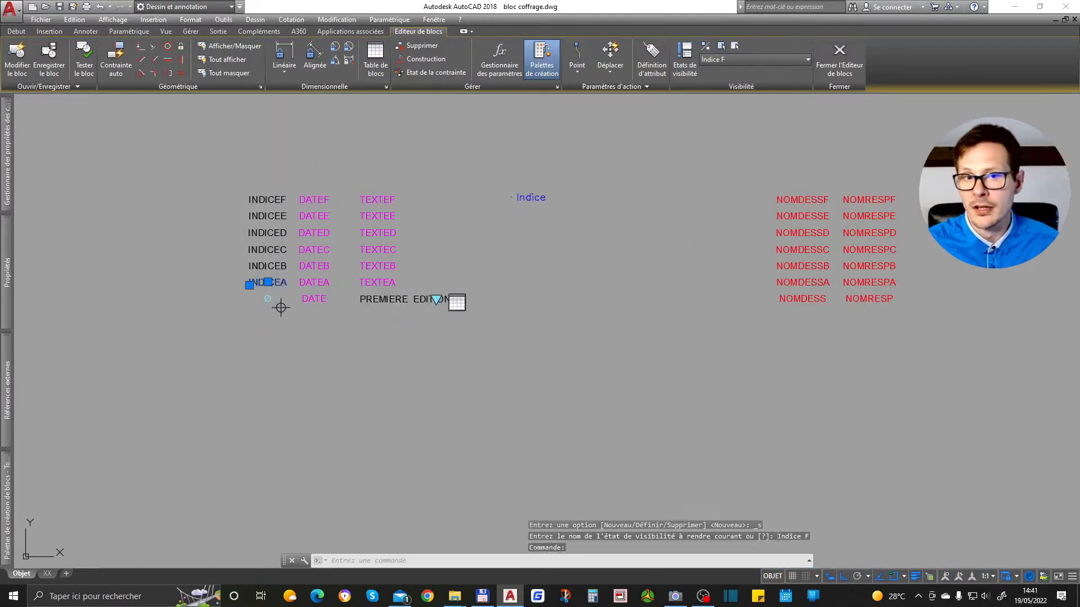
key(Return)
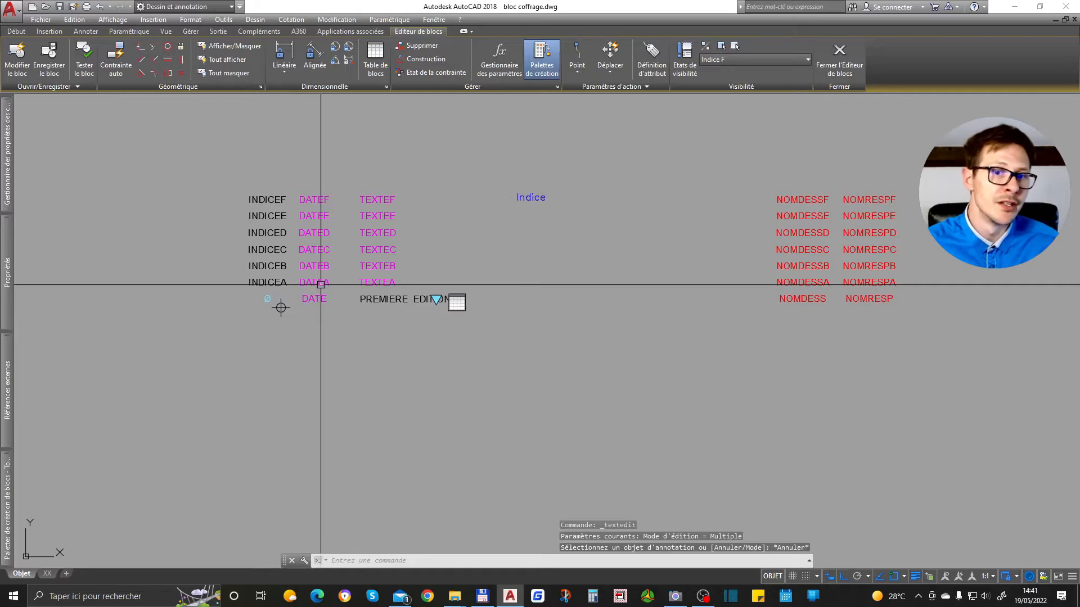
click(323, 289)
key(Return)
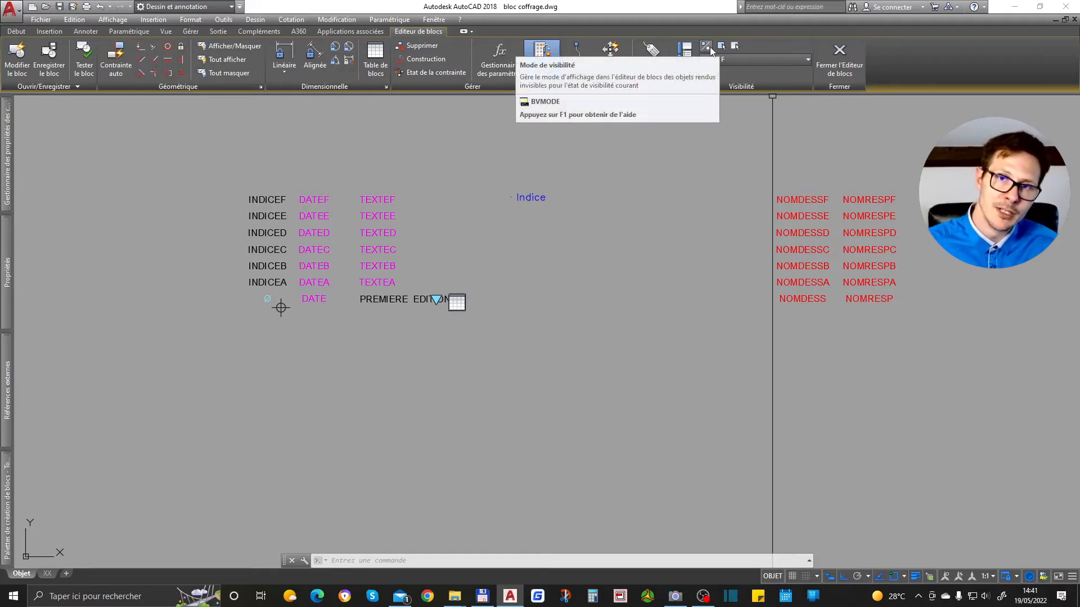
scroll(557, 155, down, 3)
scroll(558, 155, up, 3)
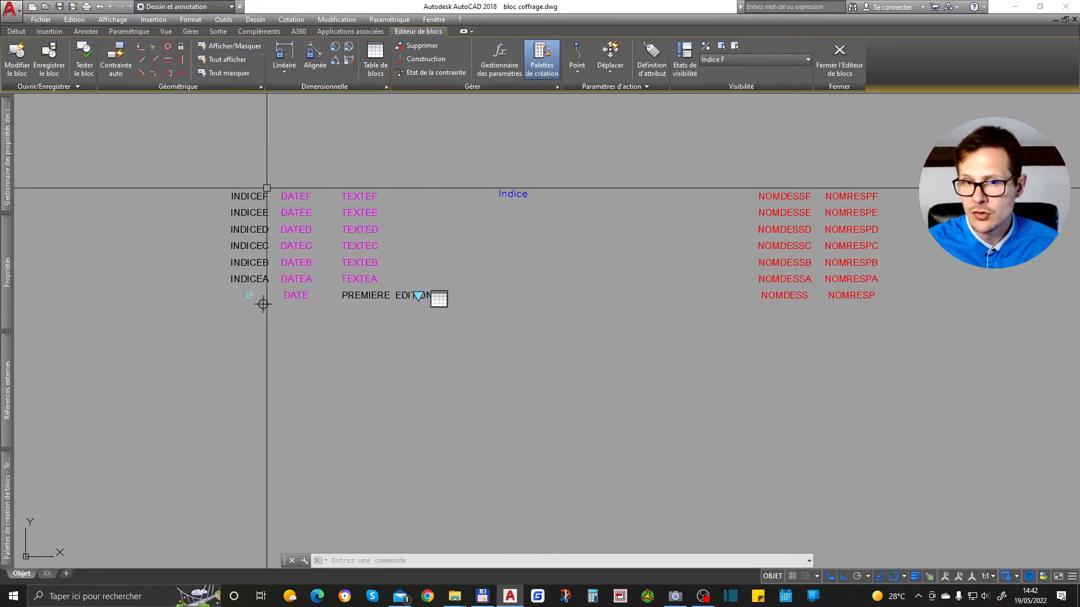
Delete the index, date, text, draughtsman and engineer attributes of revision rows B to F, keeping rows Ø and A.
click(180, 167)
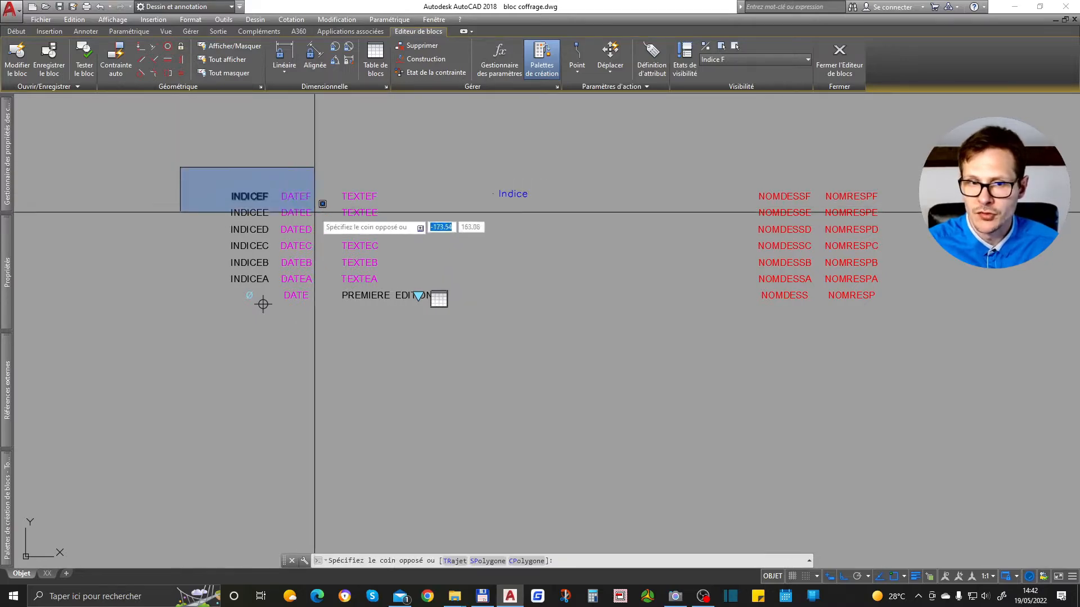
click(403, 271)
click(687, 162)
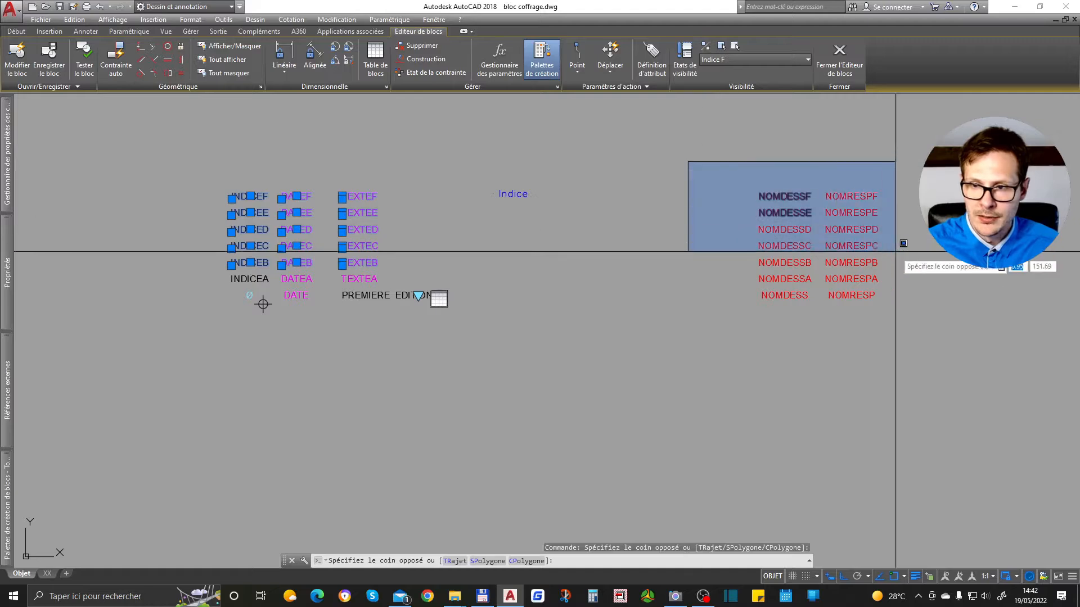
click(945, 269)
key(Delete)
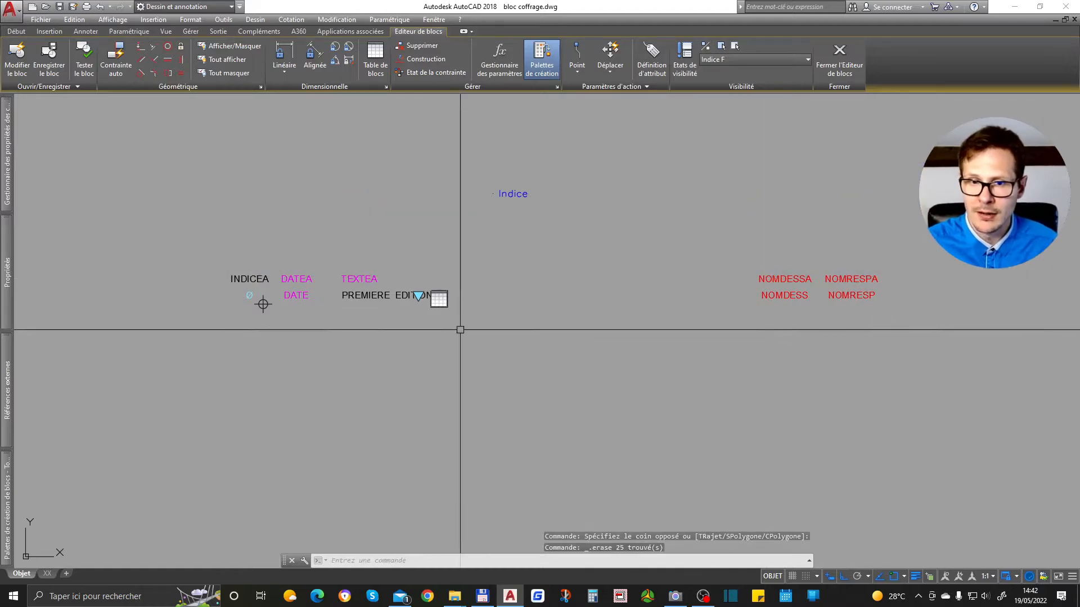
Remove the rows Indice B to Indice F from the block properties table and accept the table.
click(439, 298)
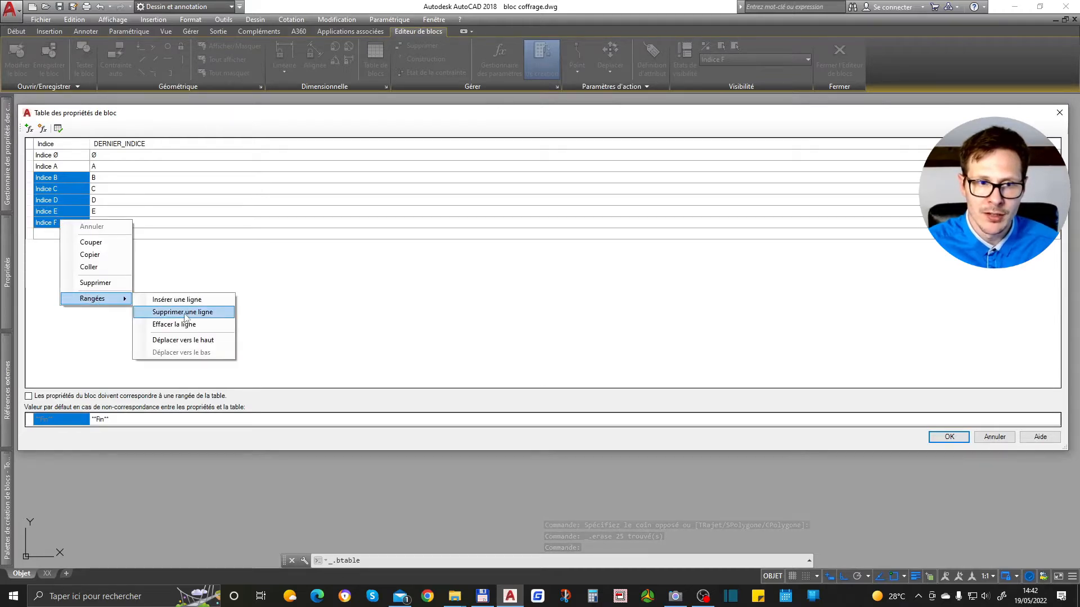
click(186, 313)
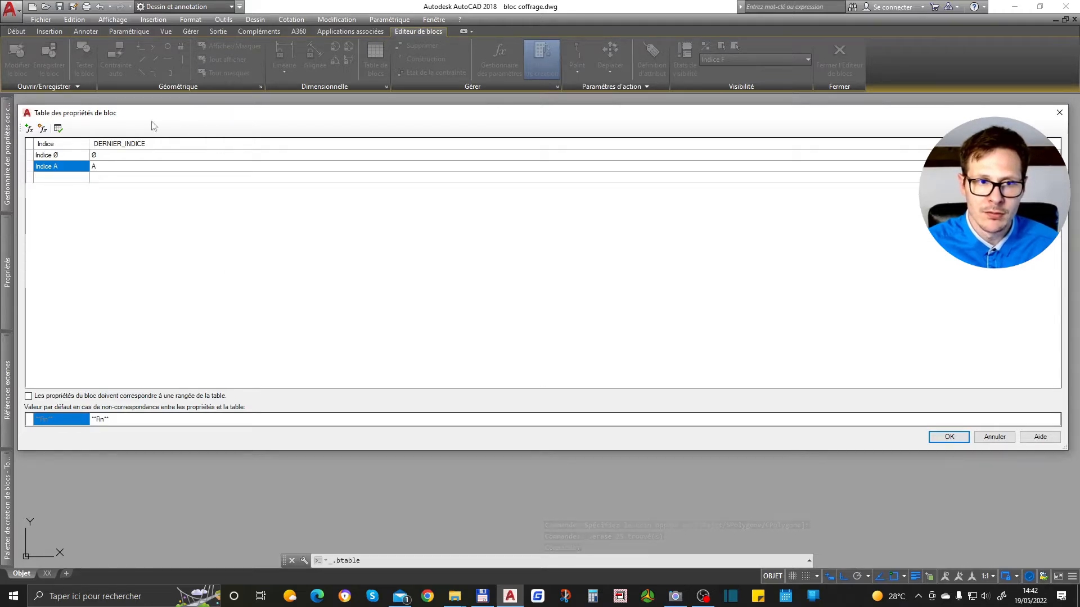
click(953, 440)
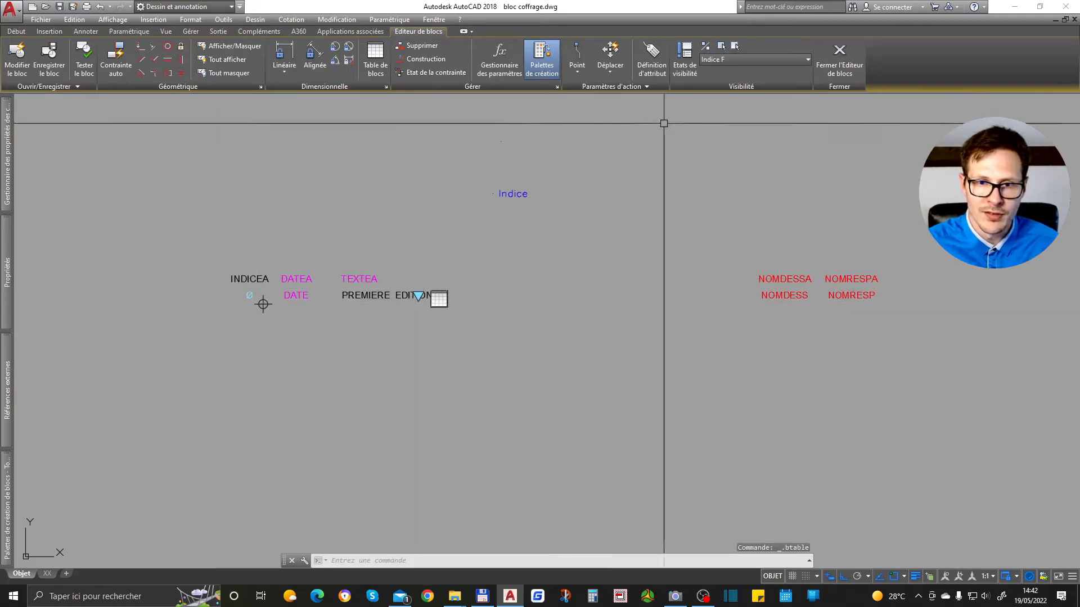
Make Indice Ø current and delete the visibility states Indice B to Indice F, and close the block editor saving the changes.
double_click(508, 199)
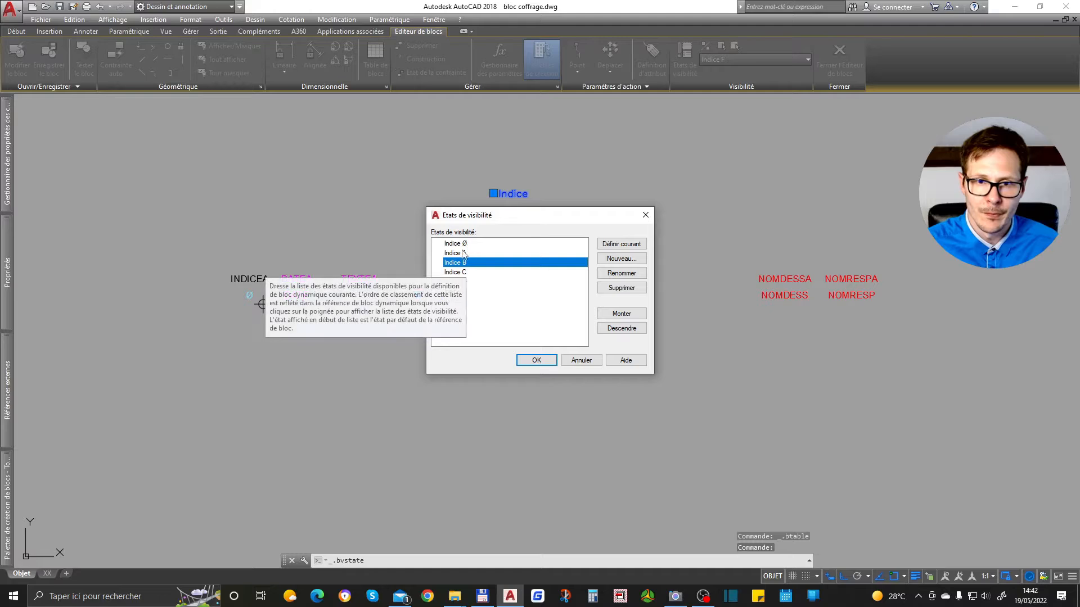
double_click(458, 244)
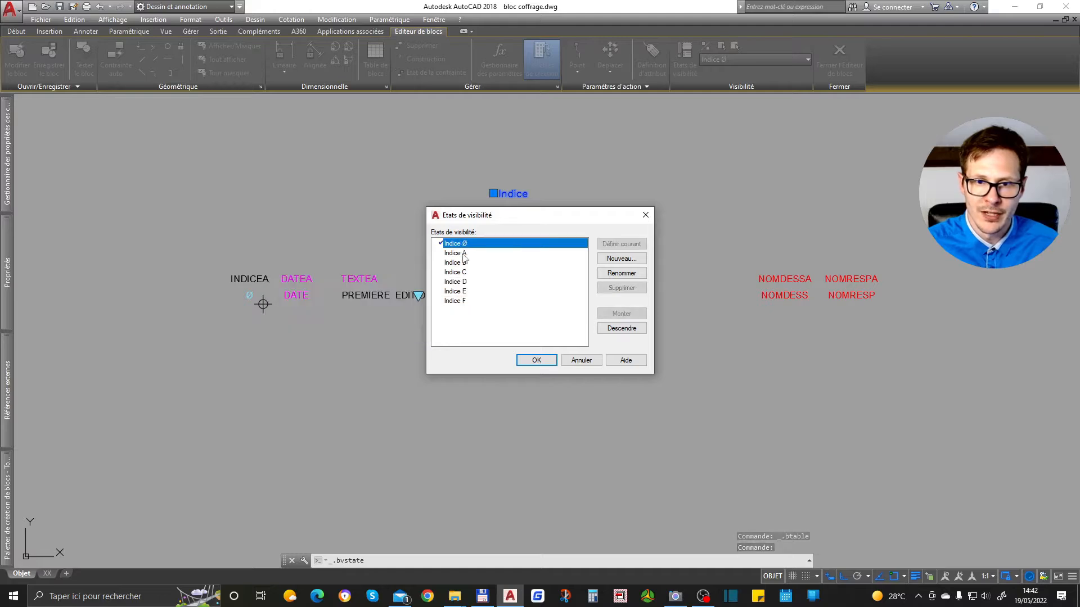
shift+click(465, 301)
right_click(465, 302)
click(507, 332)
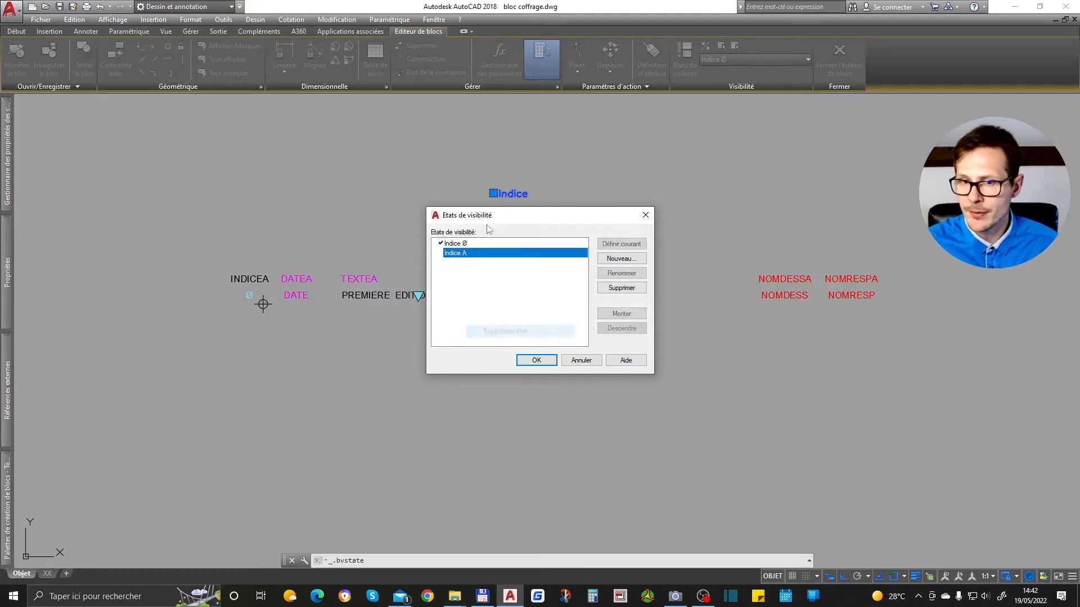
click(548, 354)
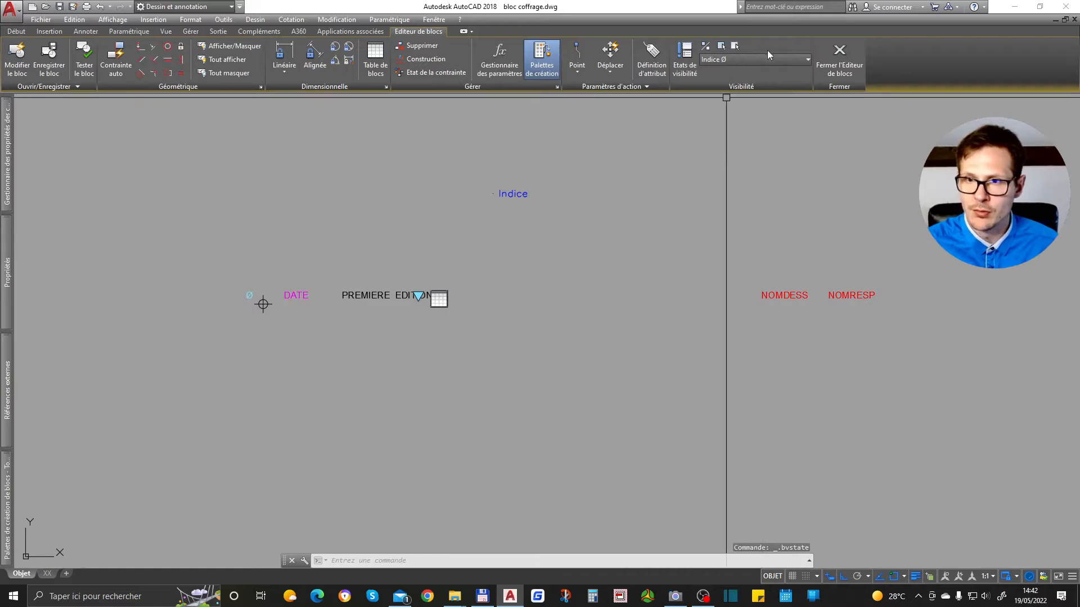
click(833, 53)
click(534, 281)
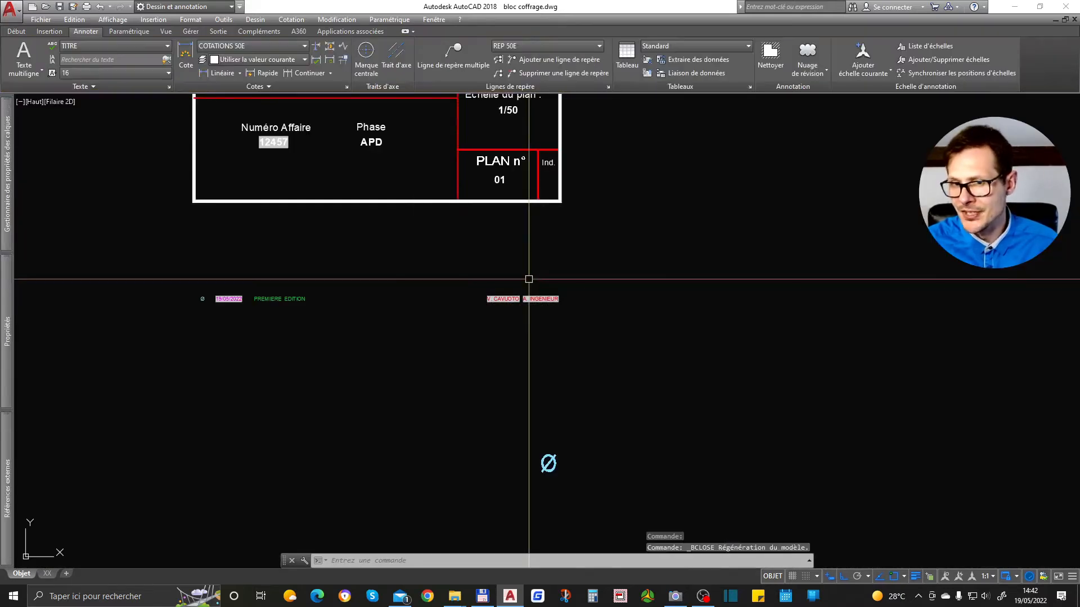
Set the existing revision index block below the title block to the Indice F state and deselect it.
click(501, 277)
click(442, 343)
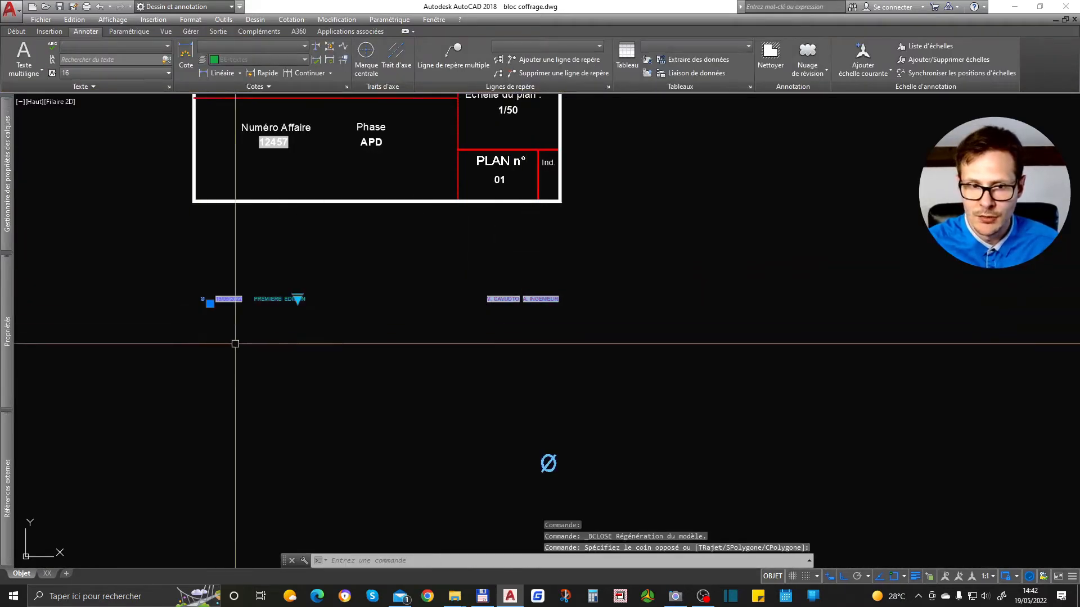
click(297, 299)
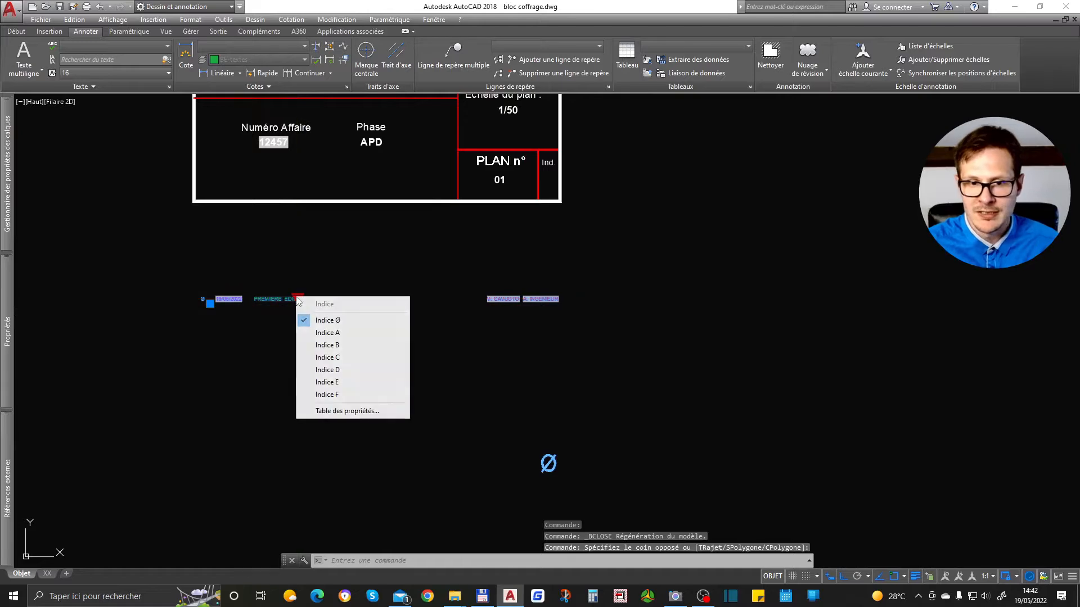
click(371, 394)
key(Escape)
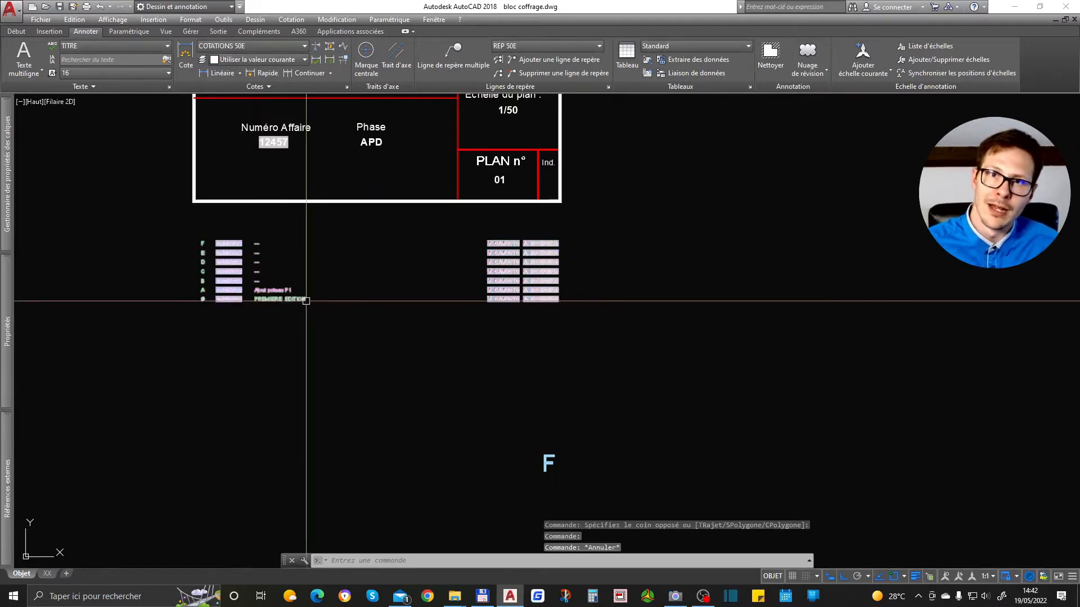
Insert the INDICE_CARTOUCHE v2 block in the empty area beside the existing index block.
text(i)
key(Return)
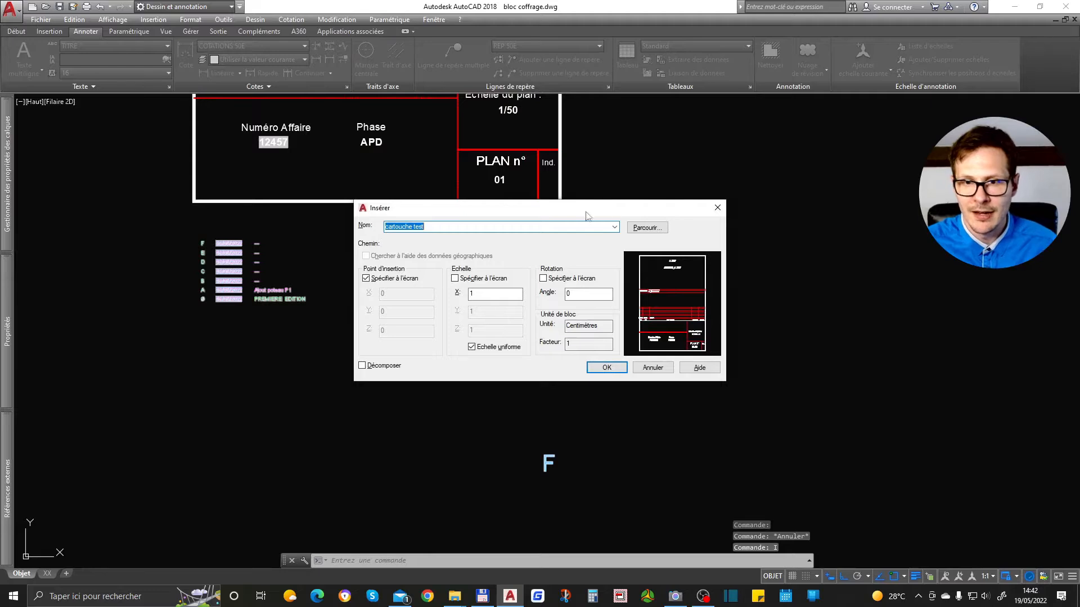
click(615, 228)
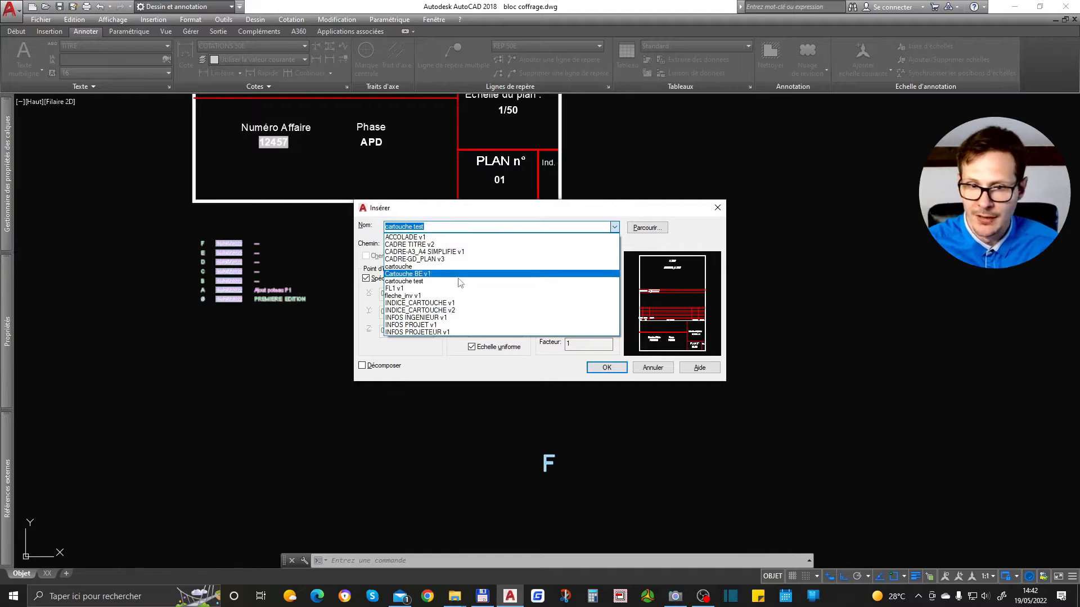
click(444, 311)
click(623, 370)
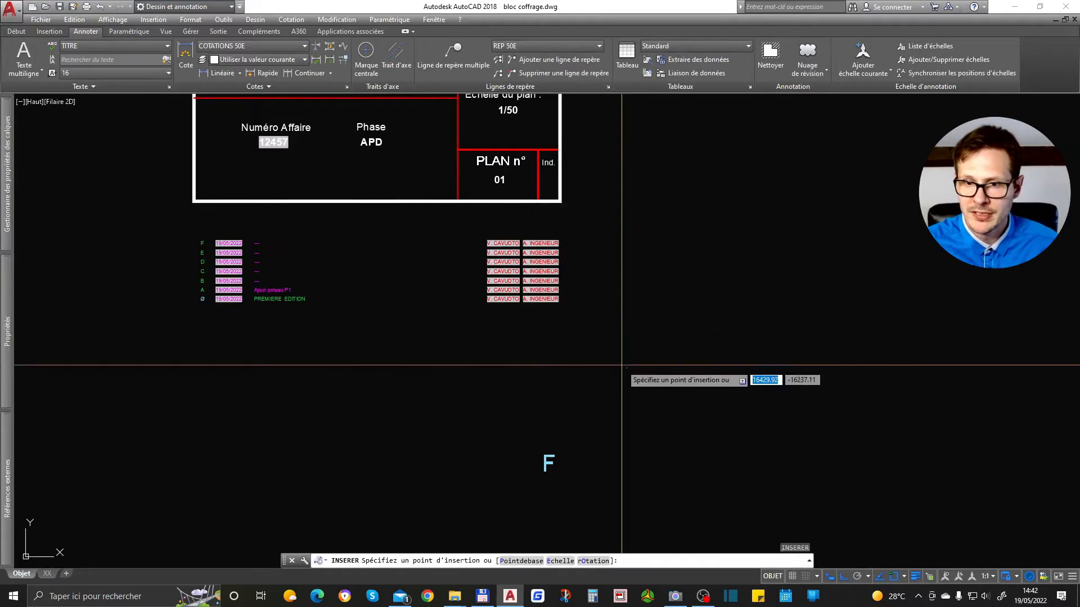
click(619, 380)
click(456, 426)
Scale the newly inserted INDICE_CARTOUCHE v2 block by a factor of 10.
click(692, 277)
click(660, 315)
scroll(560, 325, down, 4)
scroll(515, 319, up, 6)
text(ech)
key(Return)
click(424, 250)
text(10)
key(Return)
scroll(430, 275, down, 8)
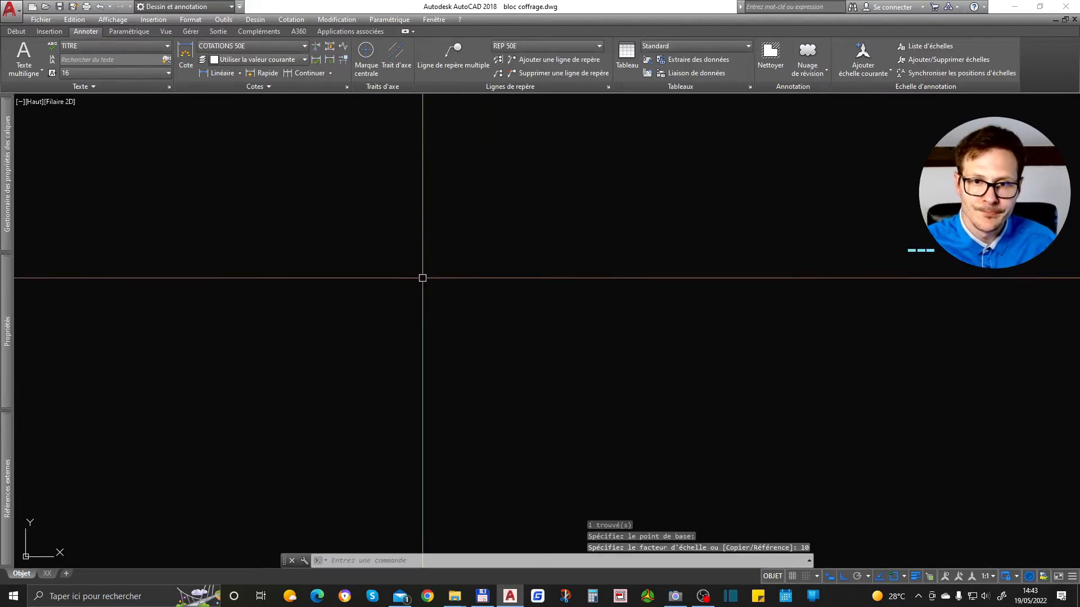
Check the scale of the existing INDICE_CARTOUCHE v1 block and set the v2 block's X scale to the same value, 50.
scroll(471, 275, down, 4)
click(453, 289)
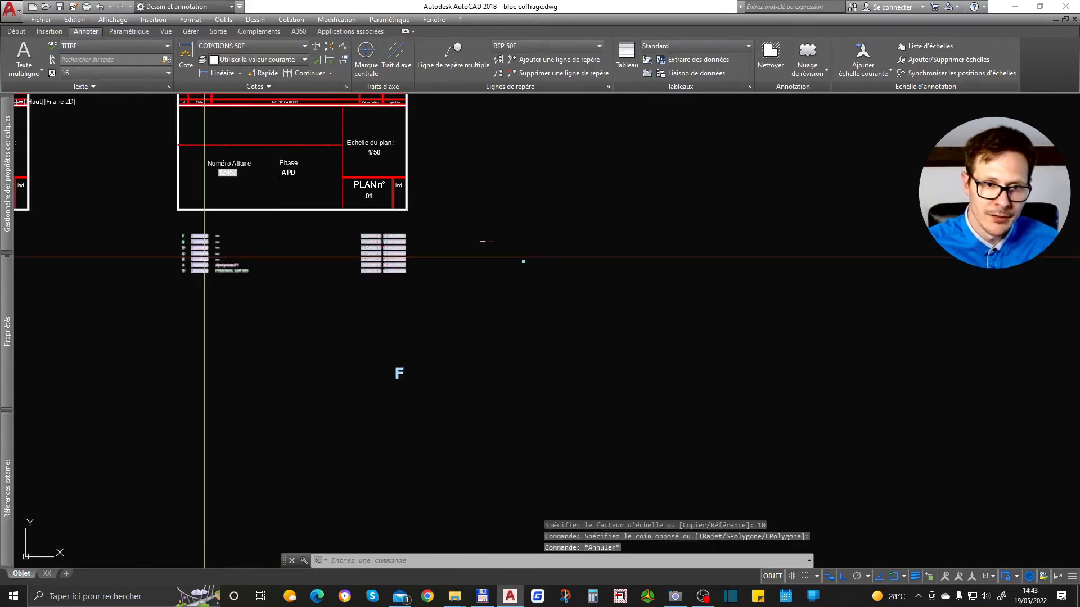
key(Escape)
mouse_move(7, 334)
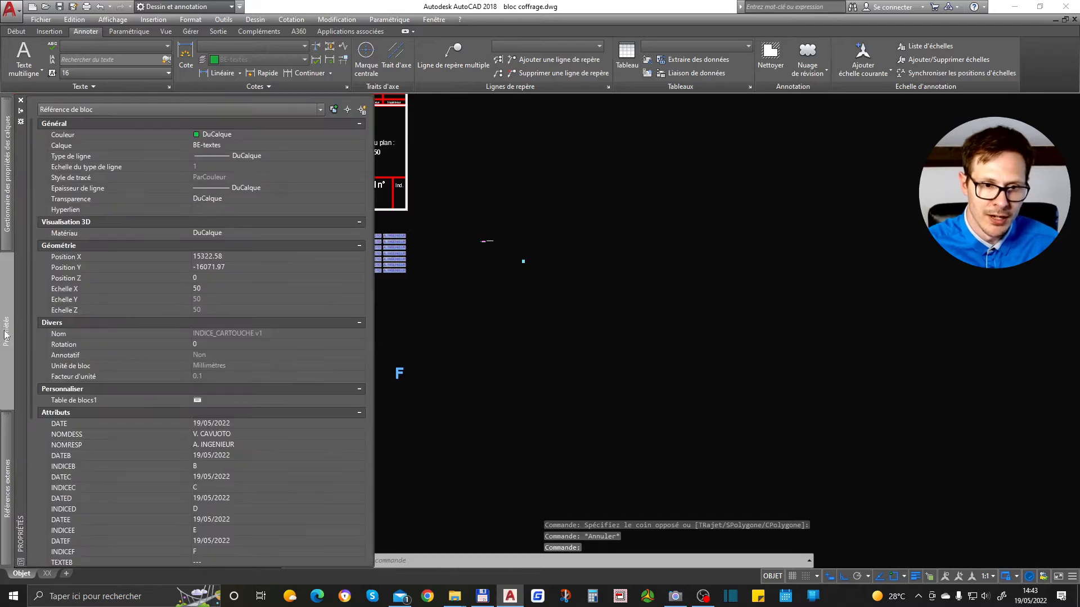
key(Escape)
click(477, 226)
key(Escape)
click(515, 220)
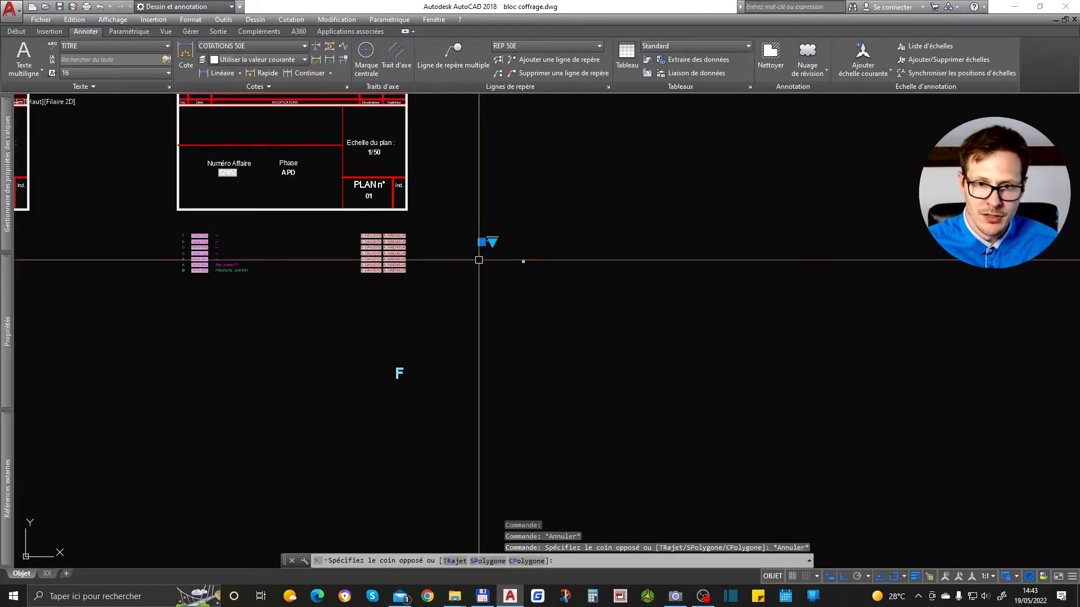
click(476, 260)
mouse_move(7, 335)
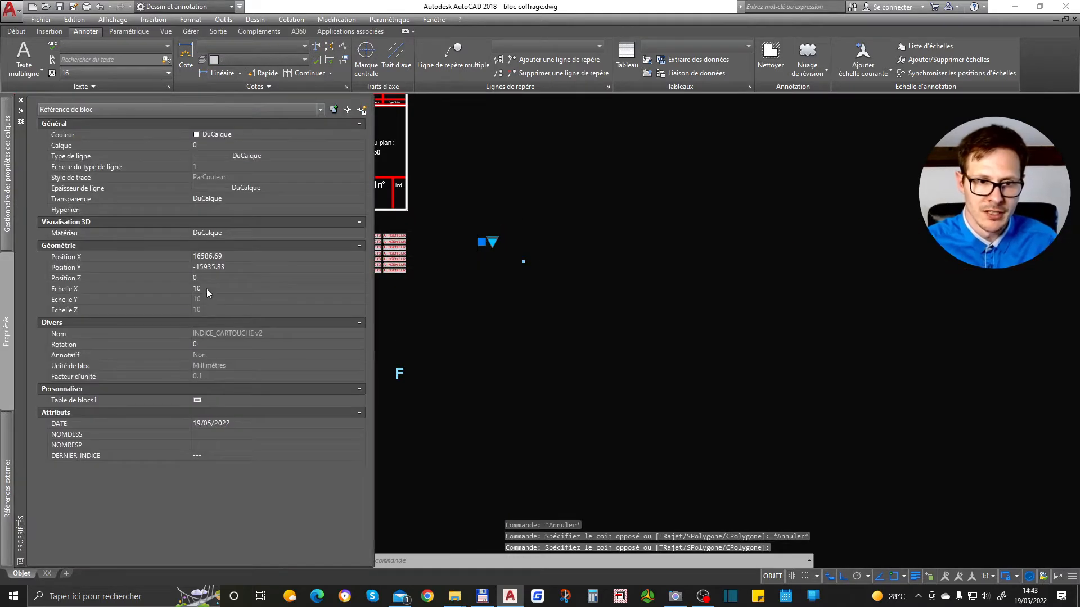
key(Return)
scroll(564, 244, down, 4)
key(Escape)
scroll(548, 243, up, 4)
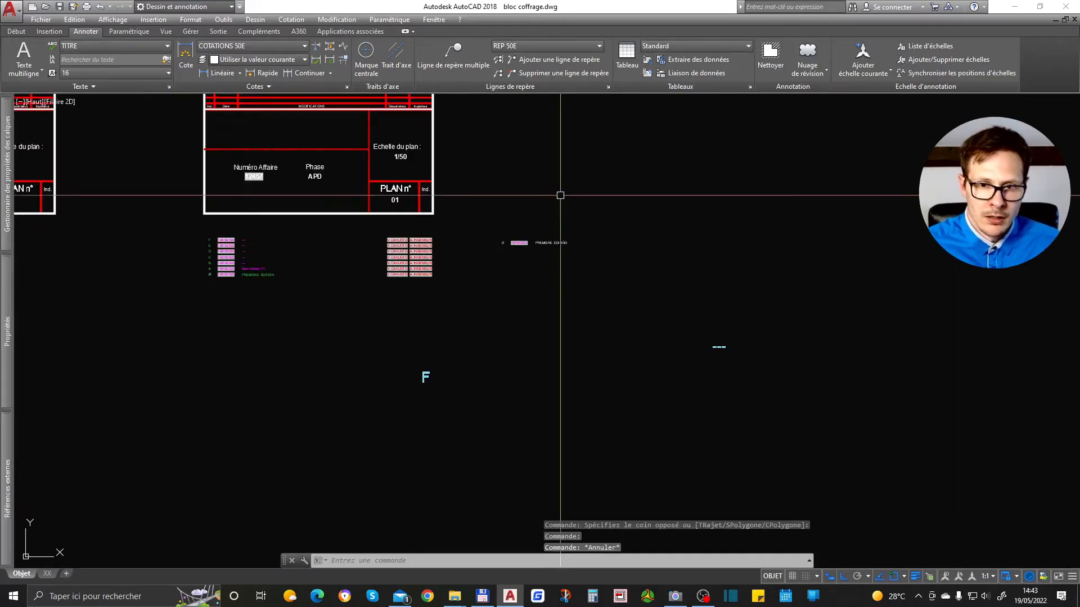
Move the v2 index block into the title block's lowest revision row, its insertion point at the divider between the Ind. and Date columns.
click(559, 196)
click(517, 273)
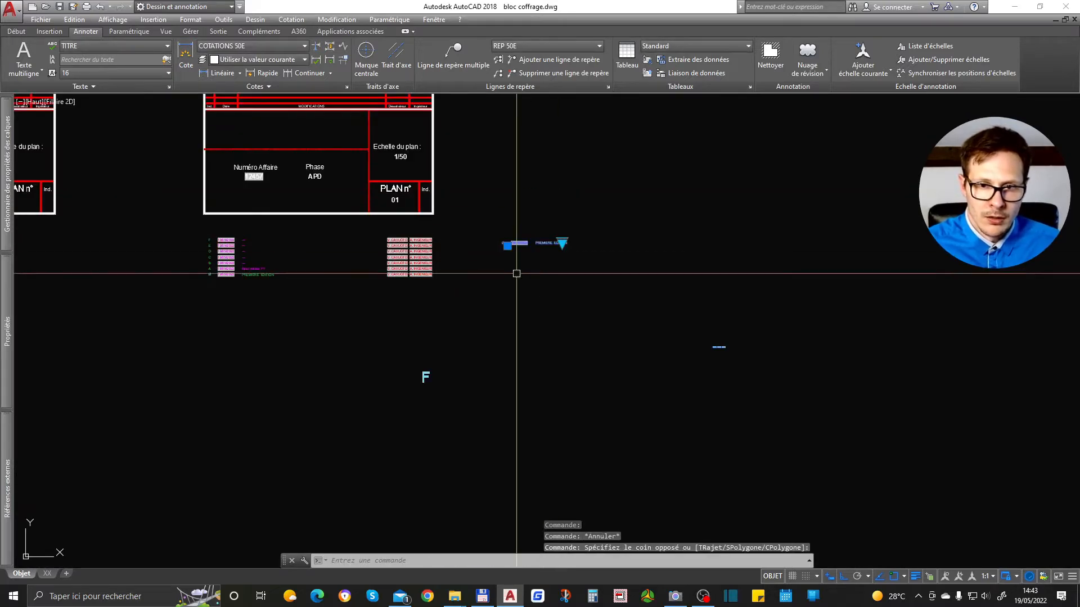
click(508, 246)
middle_drag(300, 202, 405, 386)
scroll(327, 284, up, 9)
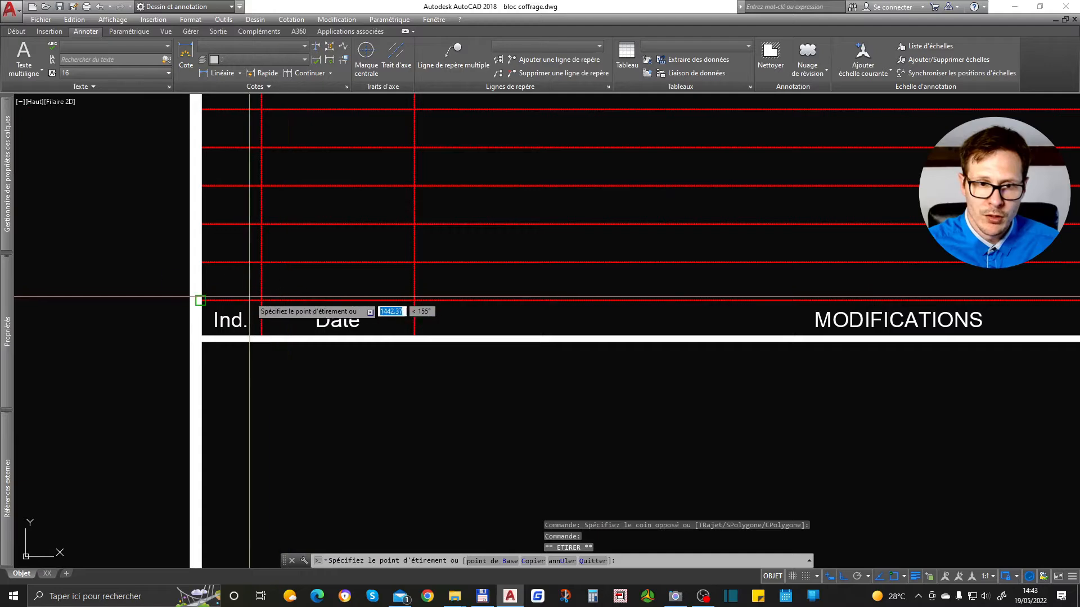
scroll(261, 294, down, 4)
key(Escape)
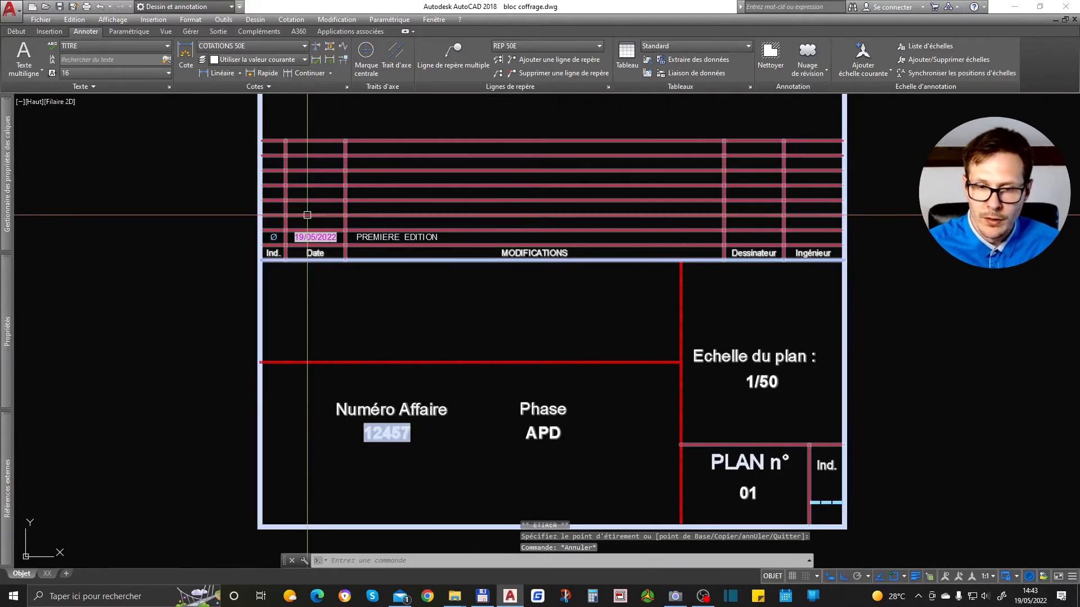
key(Escape)
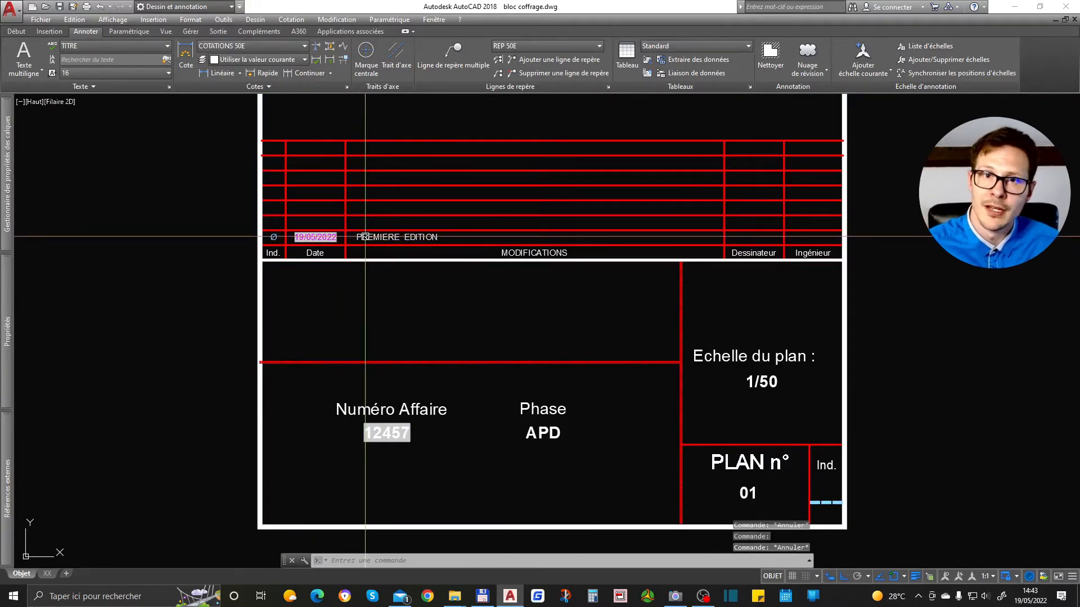
Select the placed v2 block and examine its Ø revision row and the last-index text in the title block's Ind. cell.
scroll(295, 236, up, 3)
click(297, 236)
scroll(297, 237, down, 3)
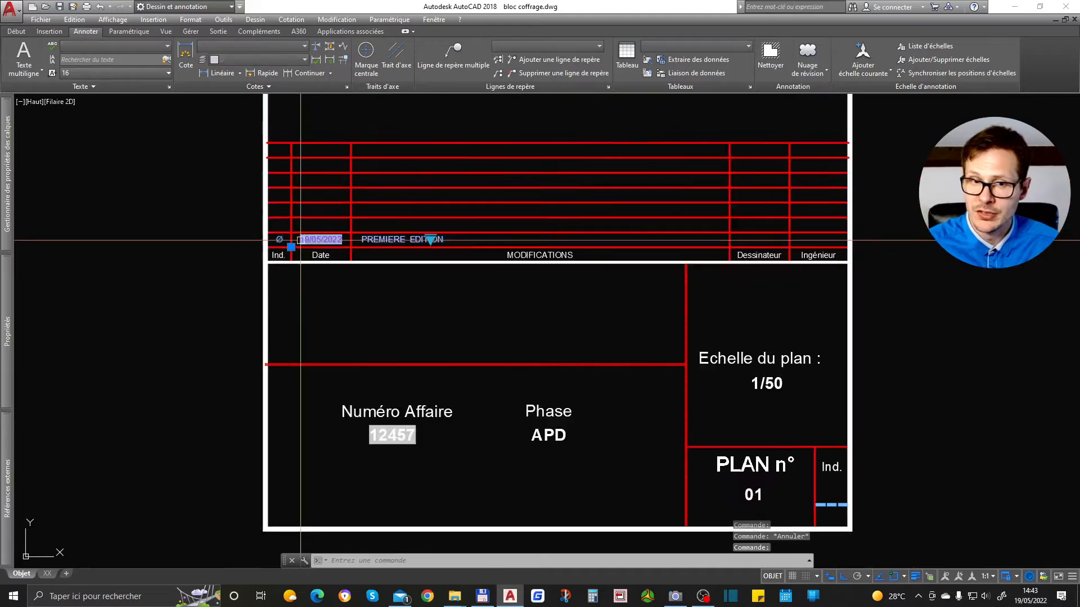
scroll(278, 240, up, 3)
scroll(278, 240, down, 3)
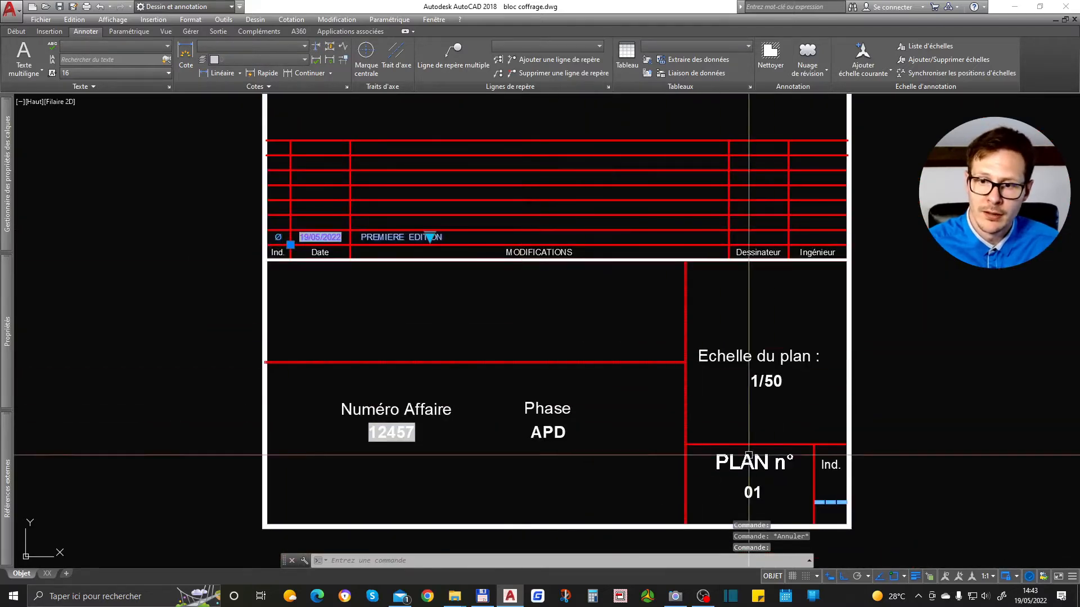
scroll(844, 499, up, 2)
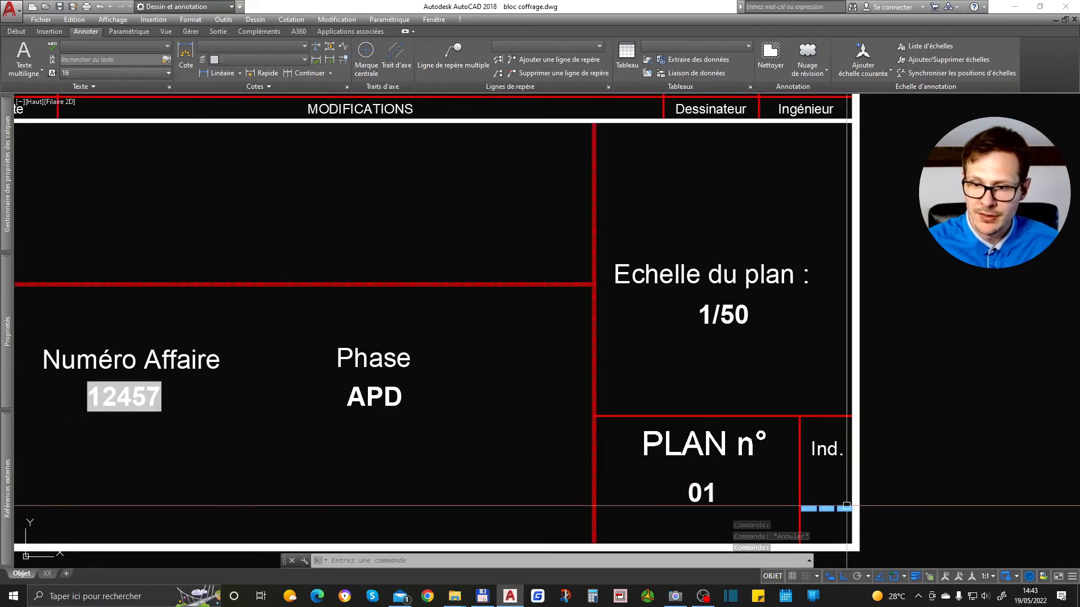
scroll(838, 506, down, 2)
scroll(680, 414, up, 2)
middle_drag(719, 427, 646, 399)
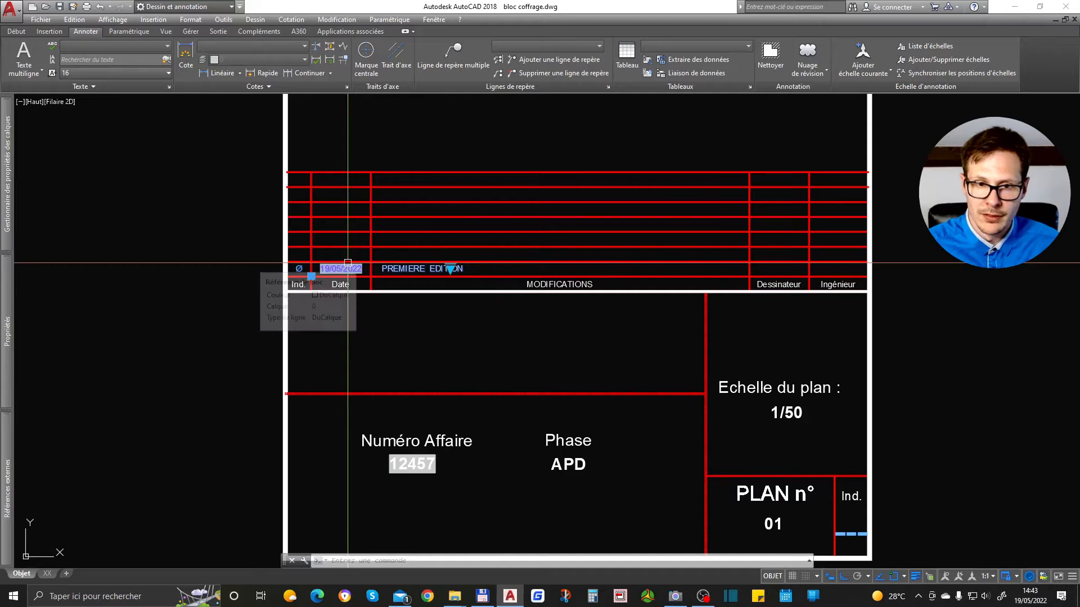
Open the placed INDICE_CARTOUCHE v2 block in the block editor.
right_click(330, 264)
click(416, 278)
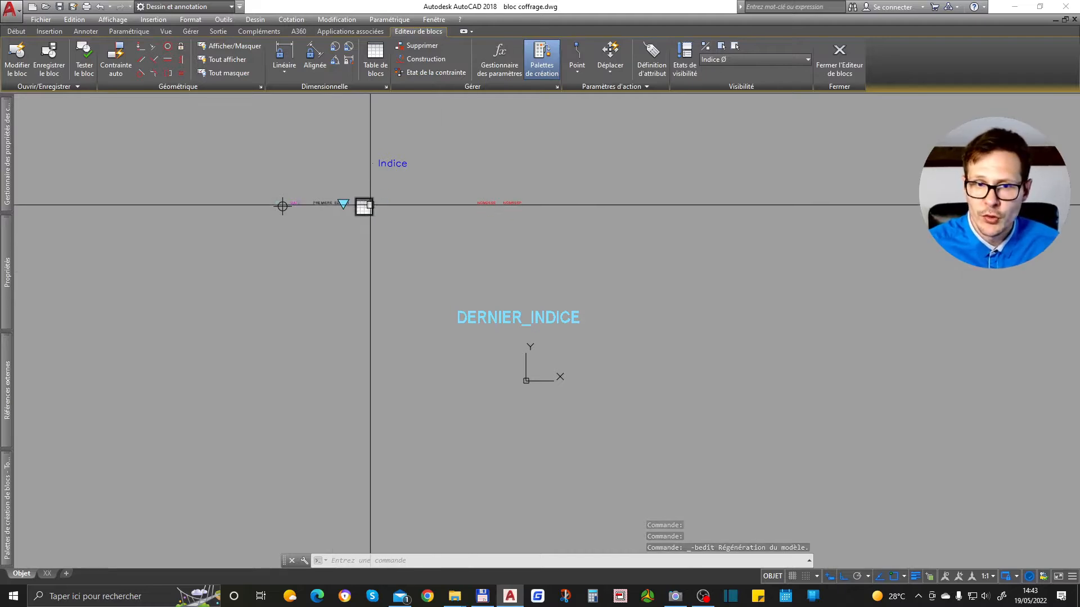
scroll(371, 189, up, 4)
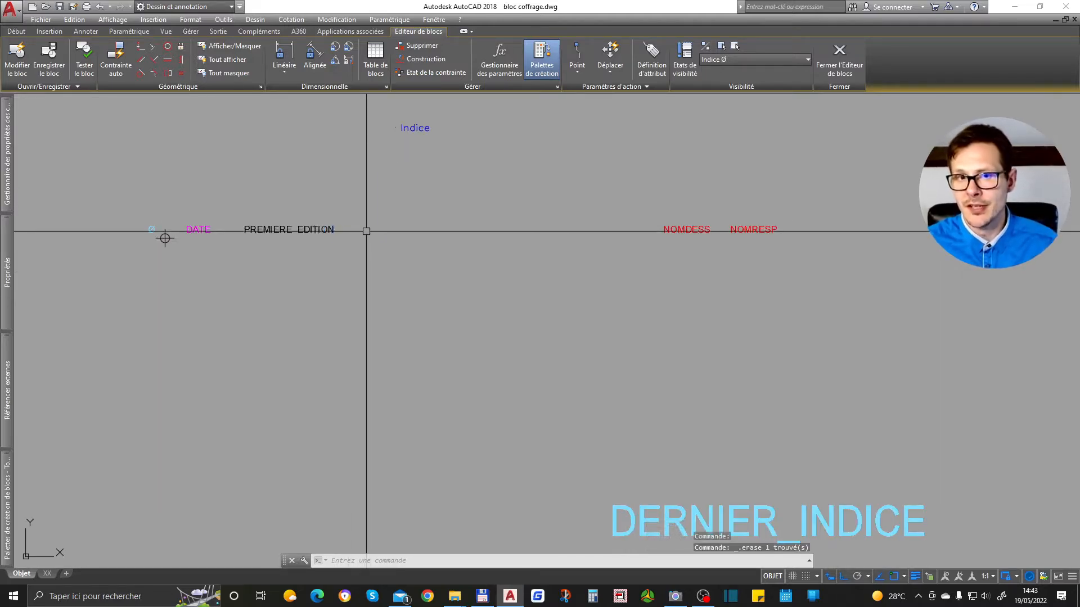
Undo the deletion of the block properties table to review its rows, and delete the table from the block again.
key(ctrl+z)
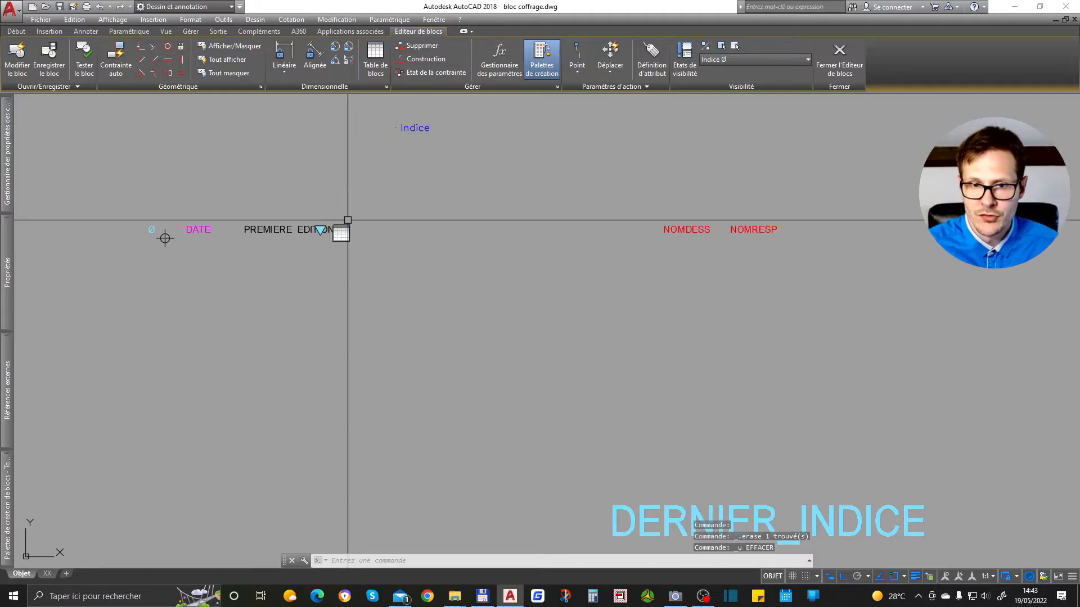
double_click(344, 230)
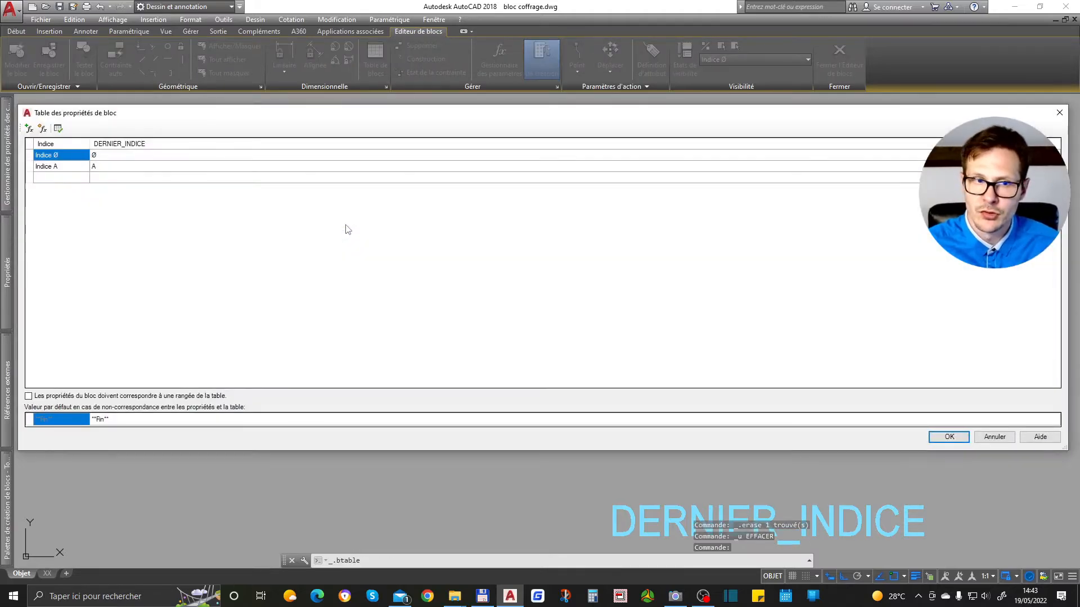
key(Return)
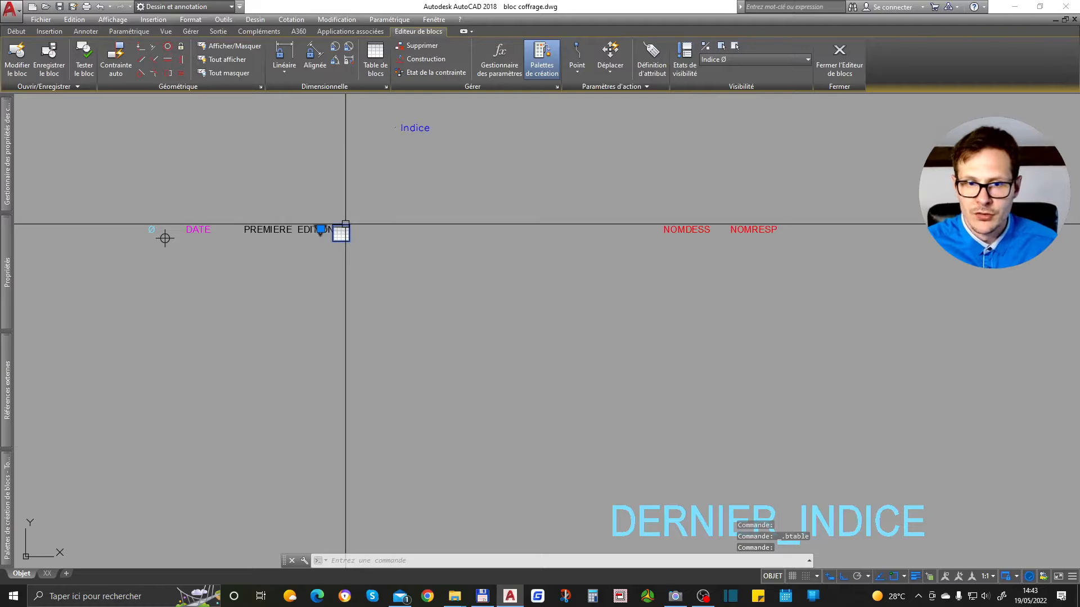
key(Delete)
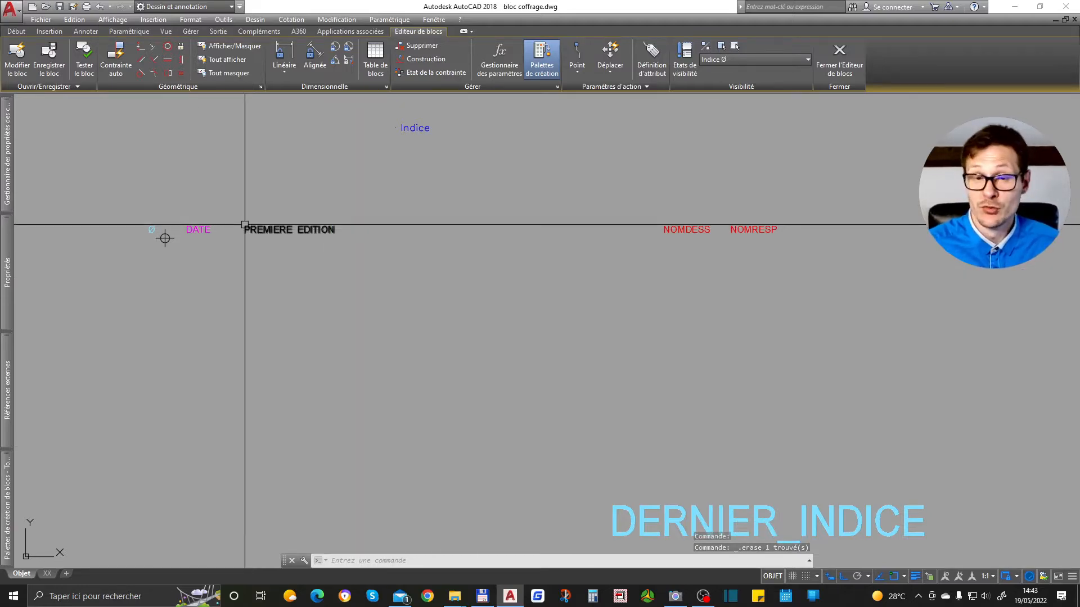
middle_drag(311, 311, 350, 330)
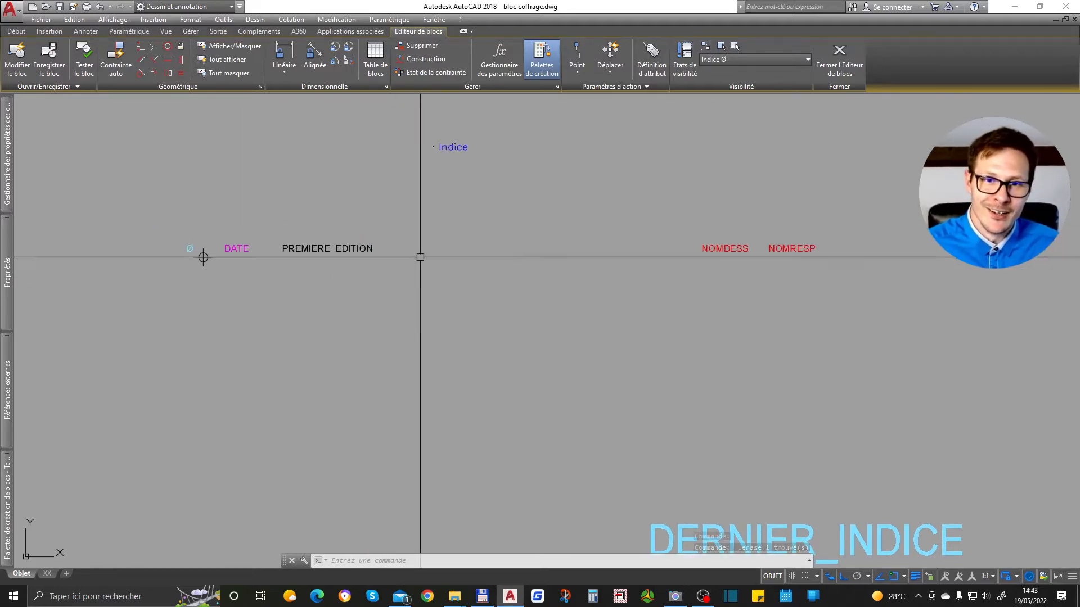
Turn on the display of objects hidden by the visibility states and make Indice A the current state.
click(463, 145)
scroll(456, 173, down, 2)
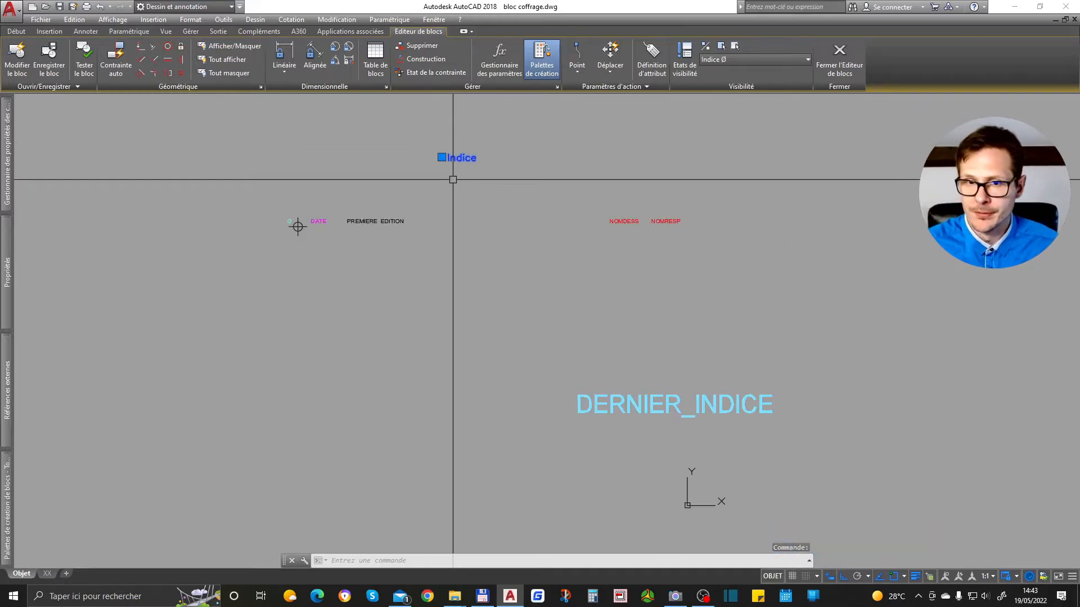
click(708, 47)
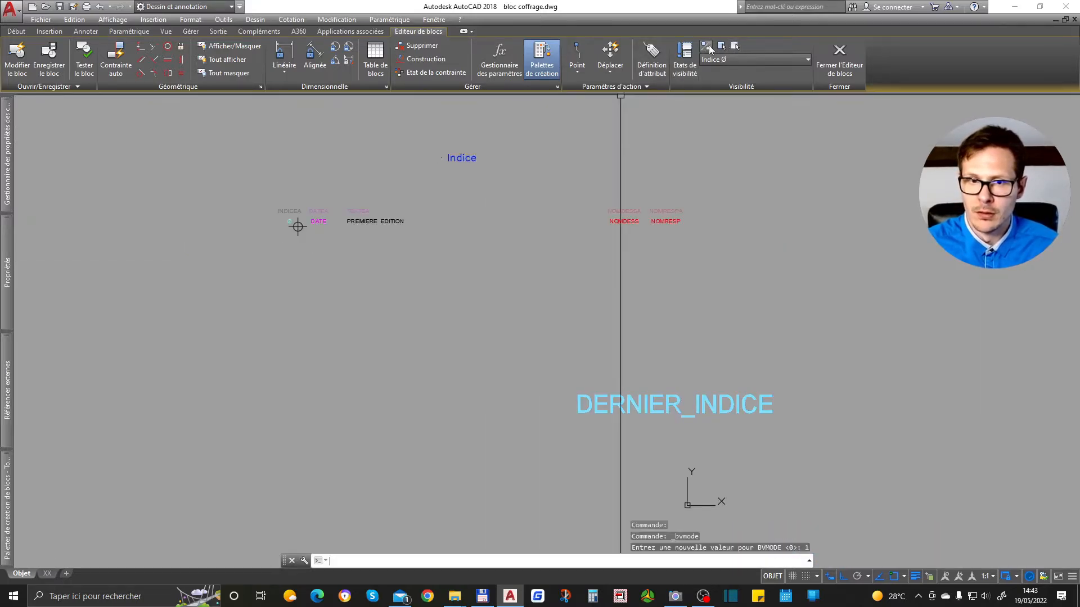
click(742, 59)
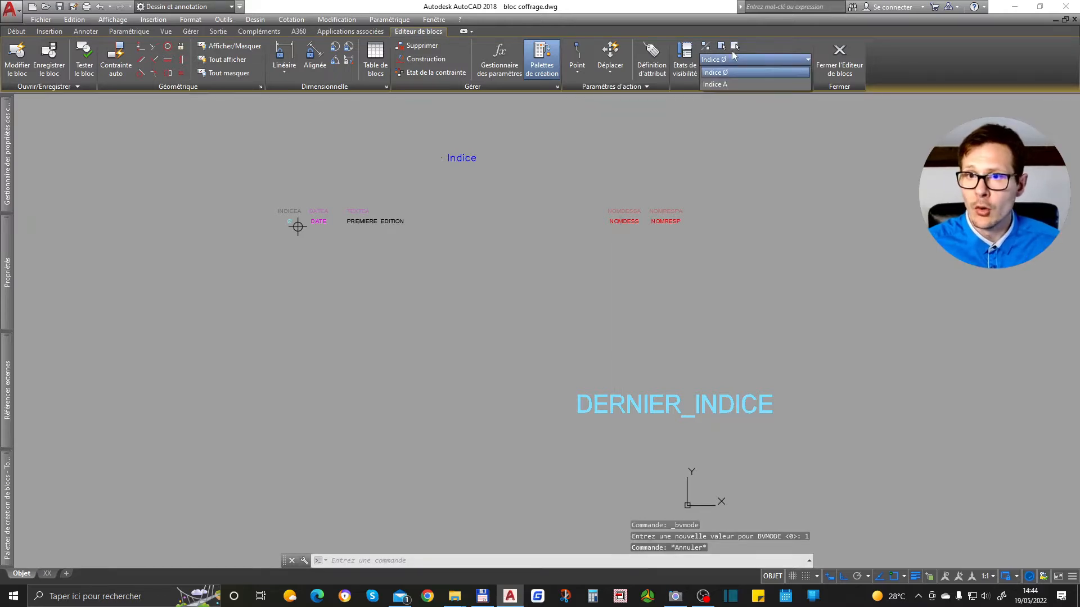
click(720, 84)
Delete the Indice visibility parameter from the block.
click(481, 152)
click(459, 173)
key(Delete)
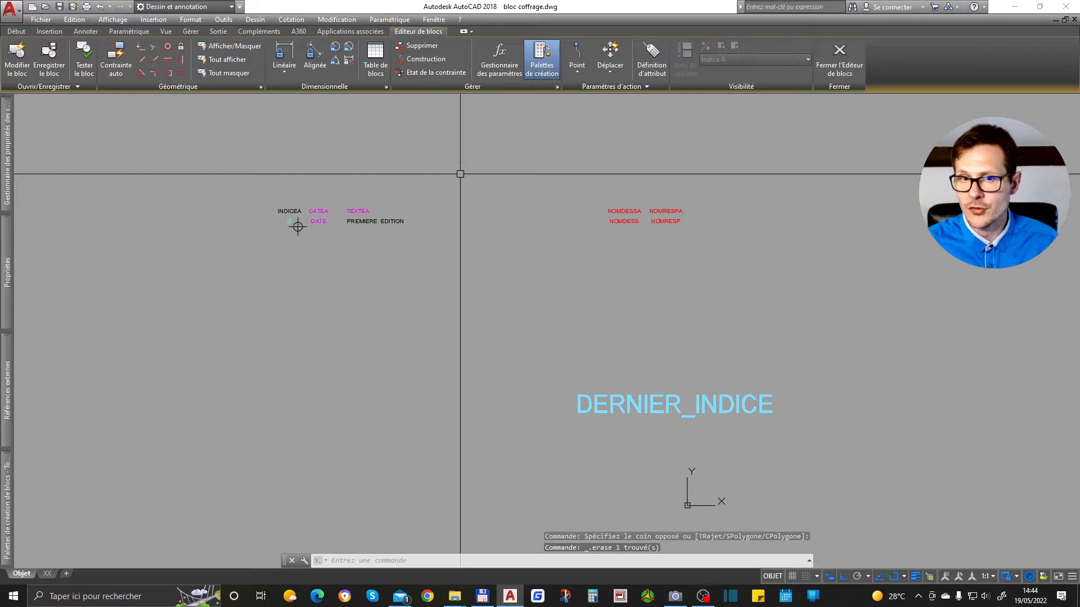
Copy the five attributes of the index A row one row spacing up to form a new row above it.
middle_drag(411, 181, 403, 234)
click(204, 203)
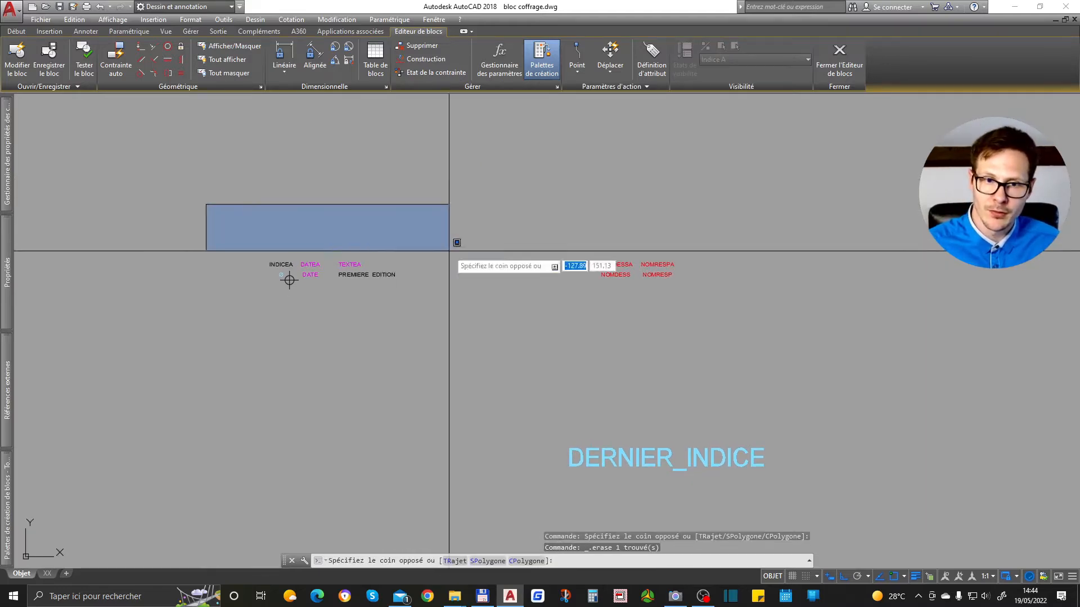
click(783, 262)
scroll(369, 252, up, 2)
text(c)
key(Return)
click(242, 297)
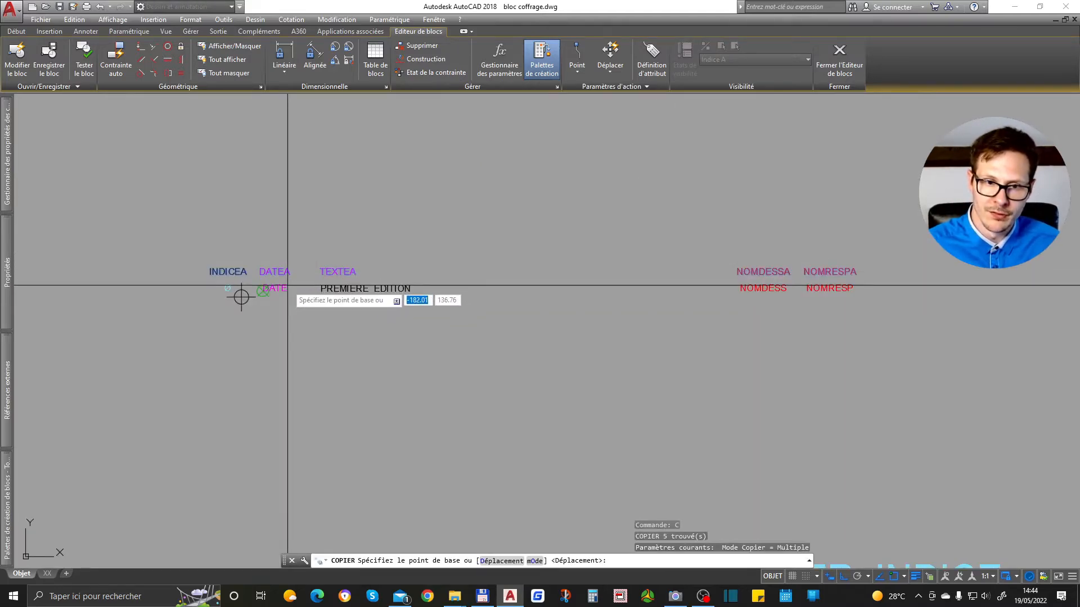
scroll(225, 299, up, 2)
click(213, 302)
key(Return)
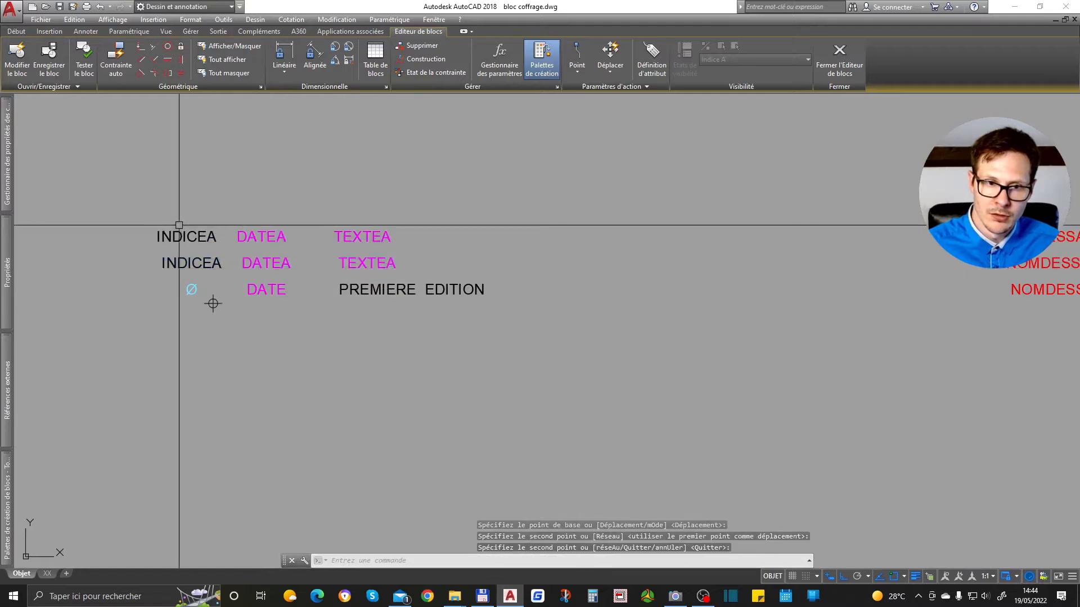
Move the copied upper attribute row so its columns line up with the index A row below.
click(132, 198)
scroll(210, 220, down, 2)
click(903, 236)
text(d)
key(Return)
scroll(148, 219, up, 4)
click(393, 126)
click(316, 356)
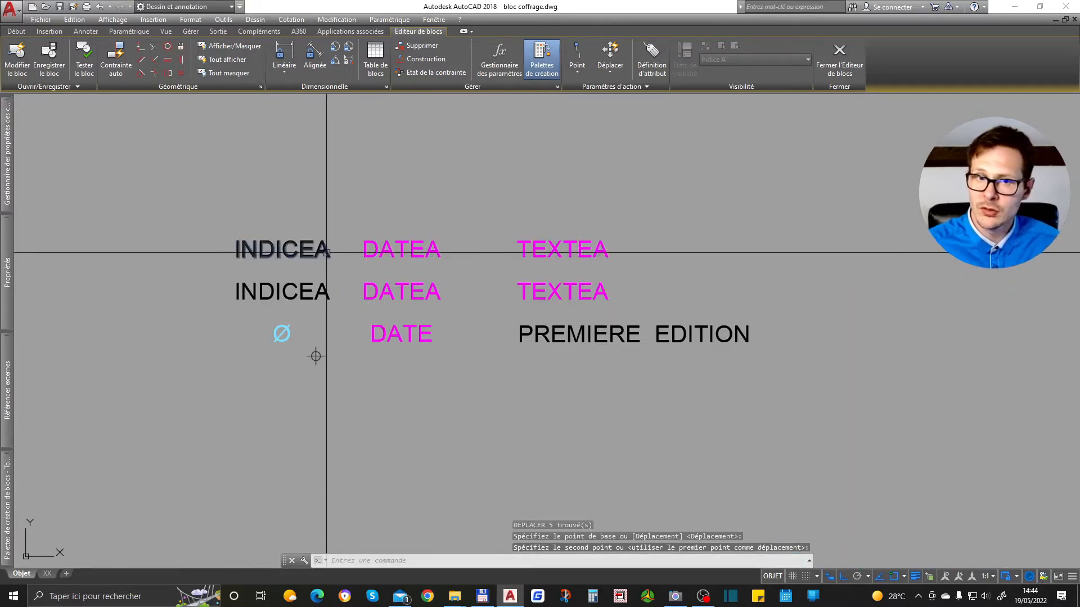
Redefine the upper row's index attribute as INDICEB with default B, and change its date attribute's tag to DATEB.
double_click(306, 250)
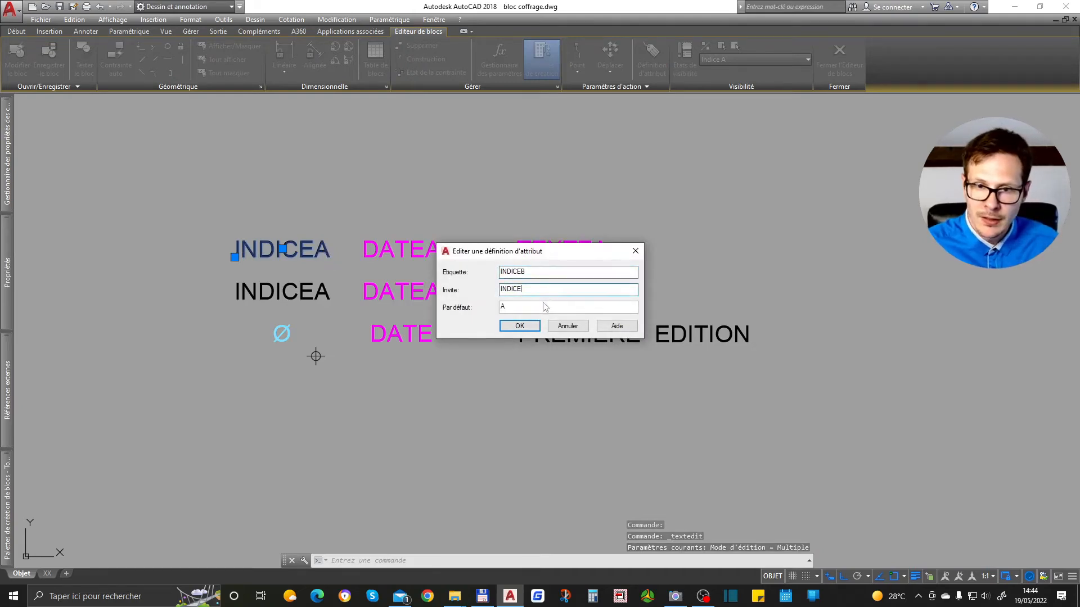
click(520, 326)
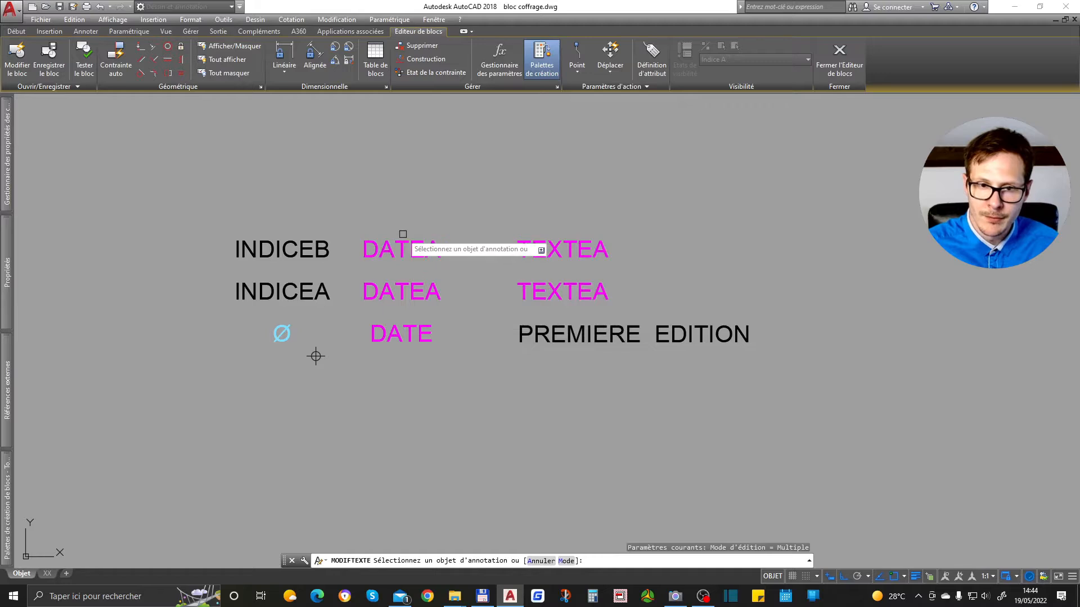
click(406, 250)
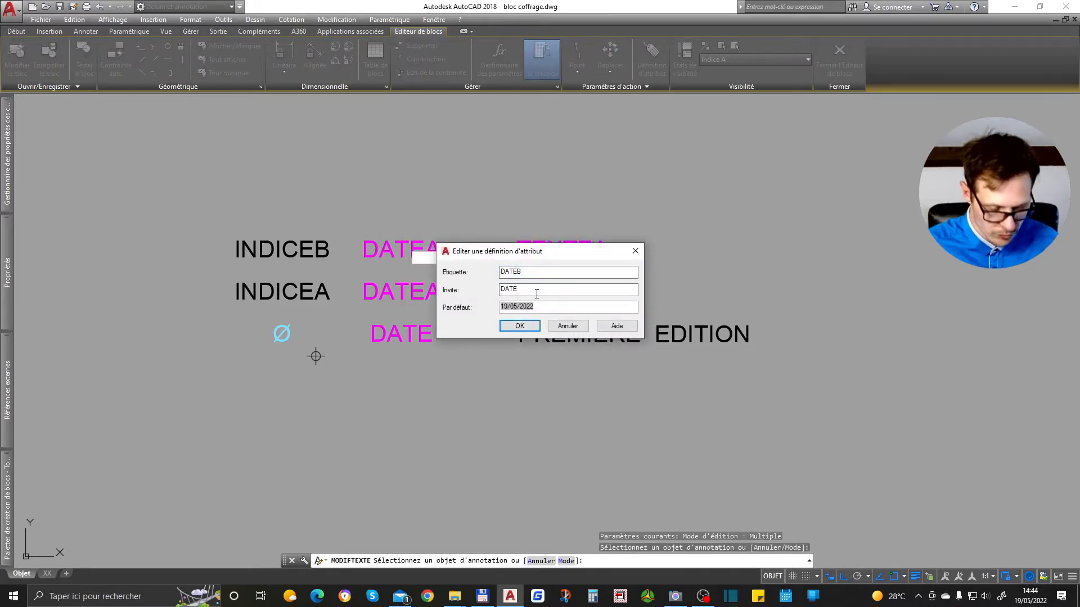
click(520, 326)
scroll(478, 315, down, 1)
scroll(535, 281, up, 1)
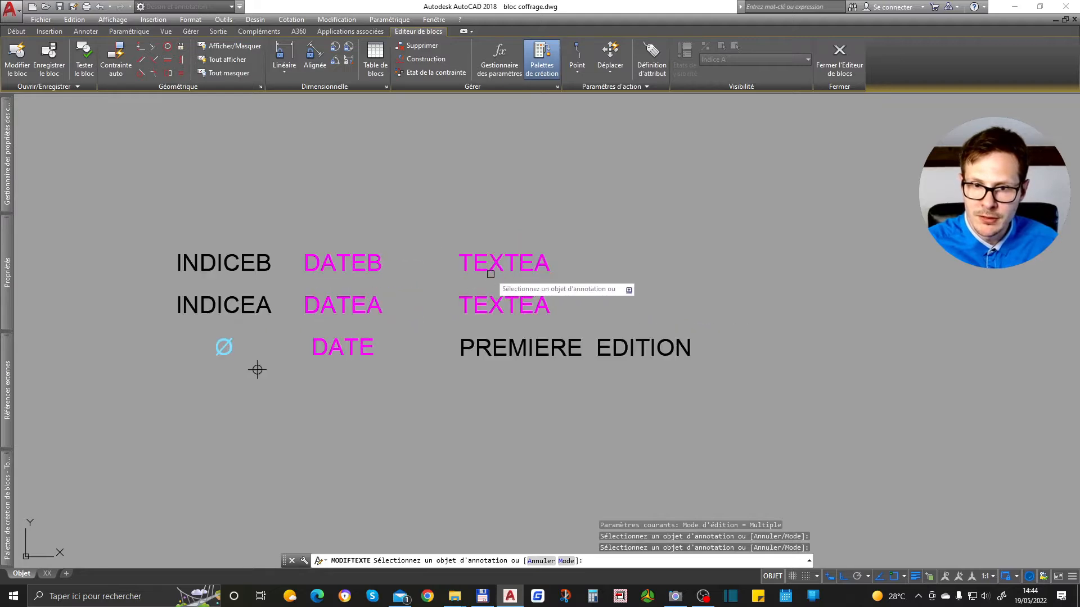
Set the tag and prompt of the upper row's text attribute to TEXTEB.
click(546, 272)
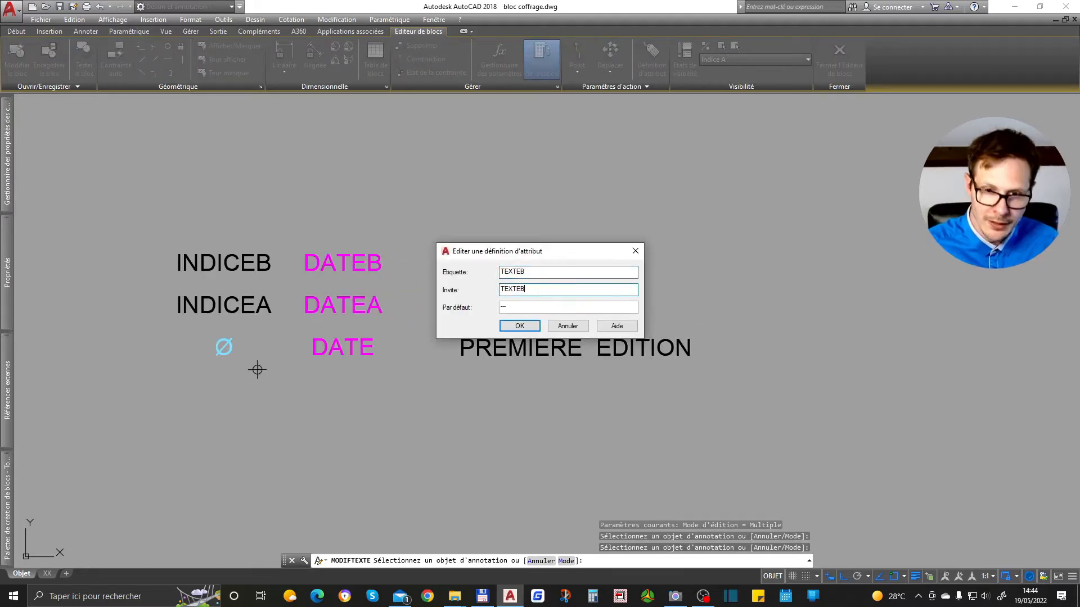
click(519, 326)
scroll(260, 315, down, 2)
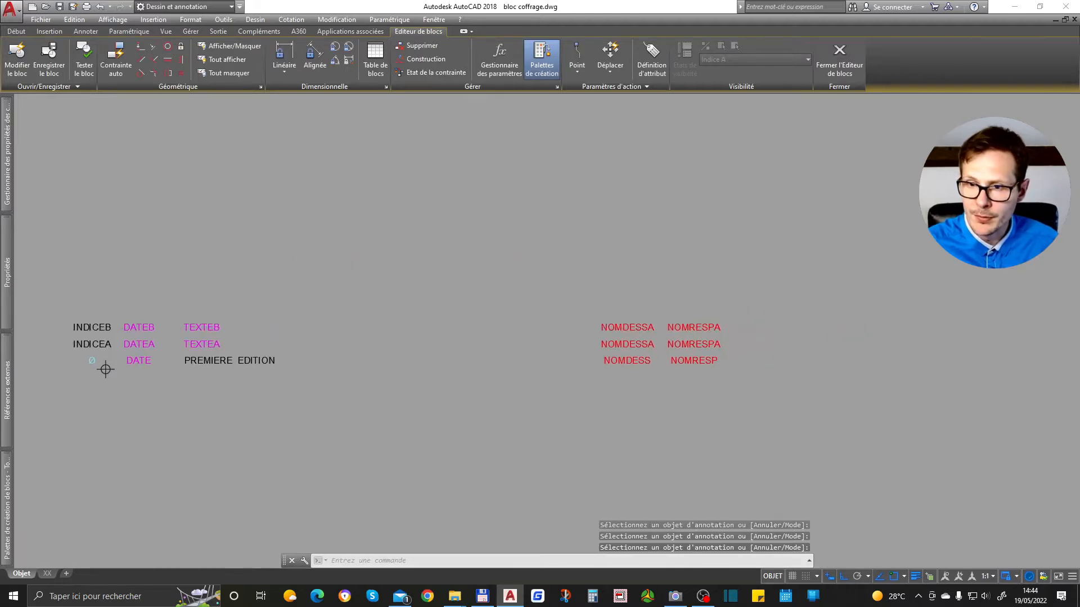
Change the tags of the upper row's two red name attributes to NOMDESSB and NOMRESPB and update their prompts.
scroll(632, 323, up, 2)
click(632, 325)
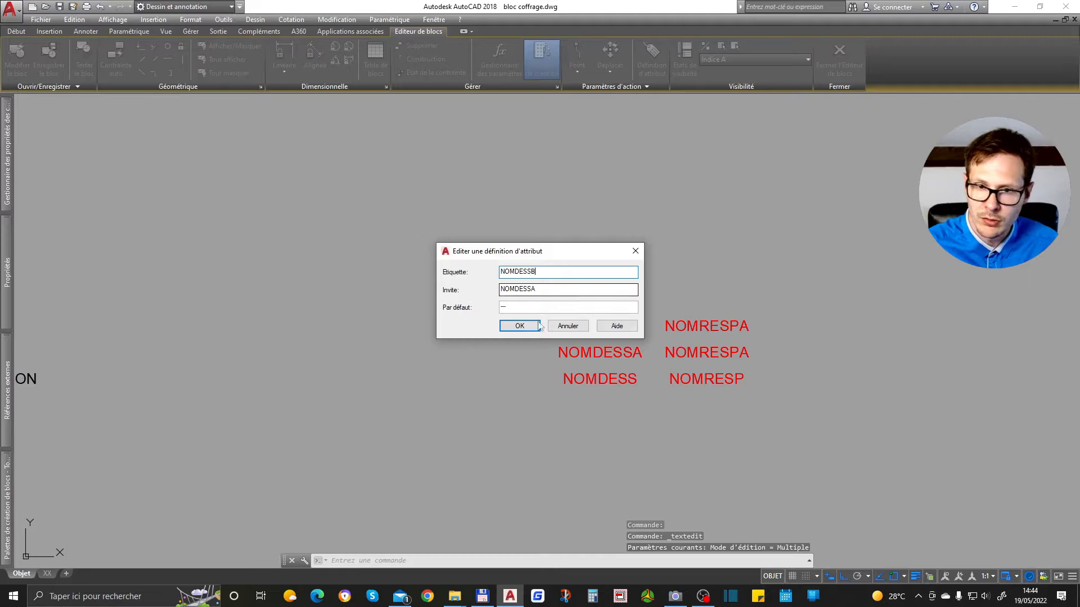
click(520, 326)
click(683, 325)
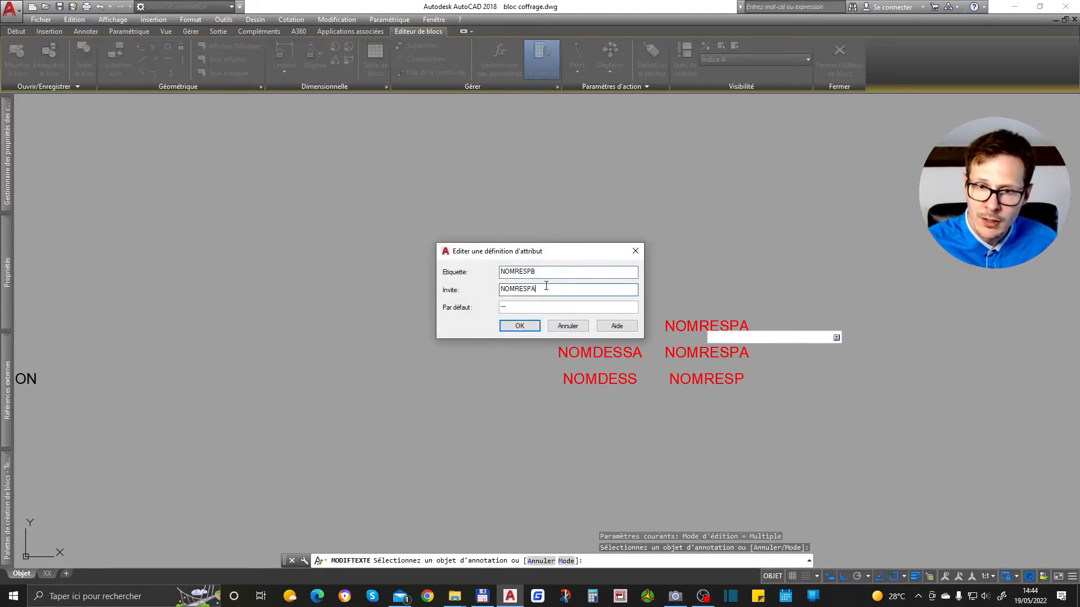
click(520, 325)
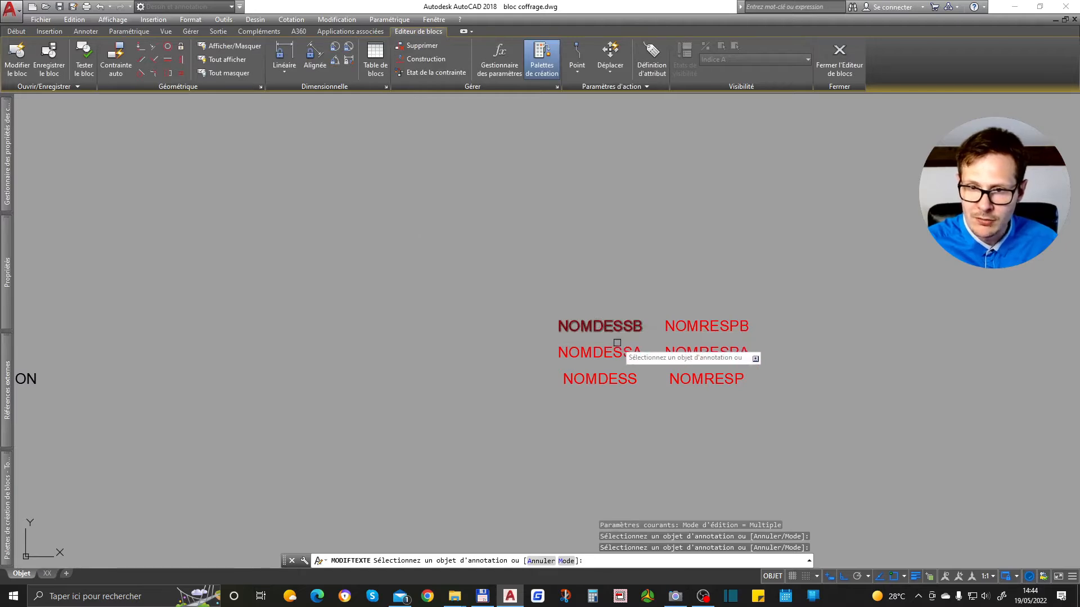
click(630, 325)
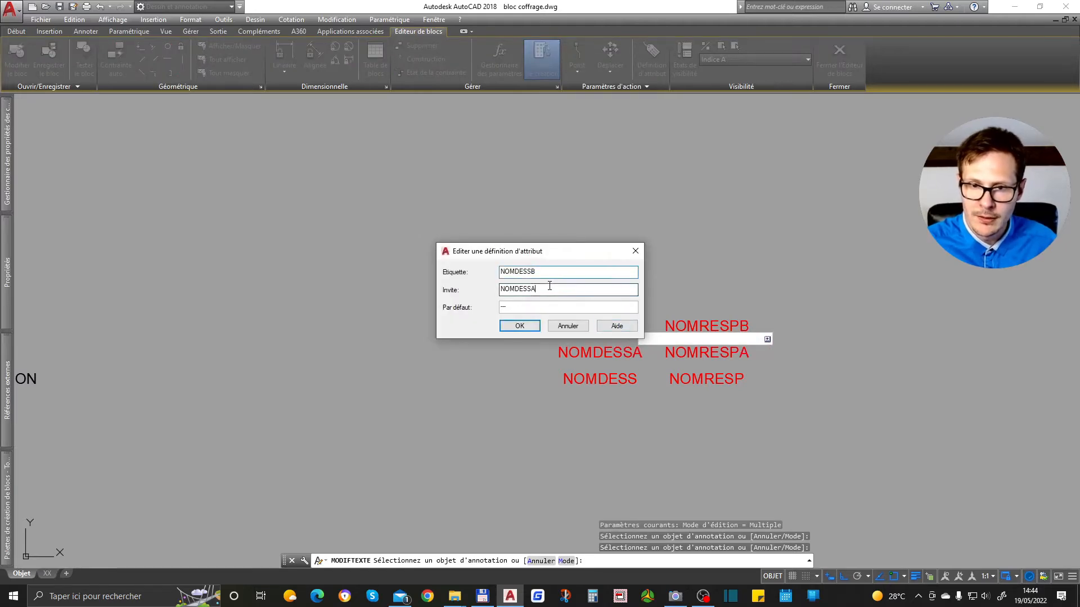
click(519, 326)
key(Escape)
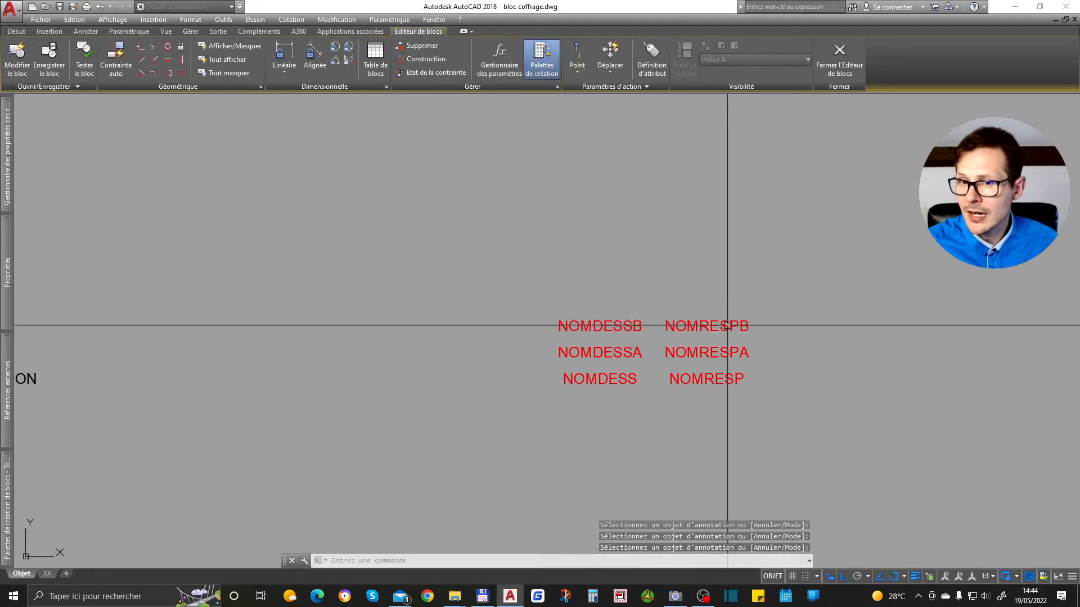
Examine the index A and B attribute rows and the tag, prompt and default in the INDICEB attribute definition.
scroll(703, 328, down, 4)
click(284, 287)
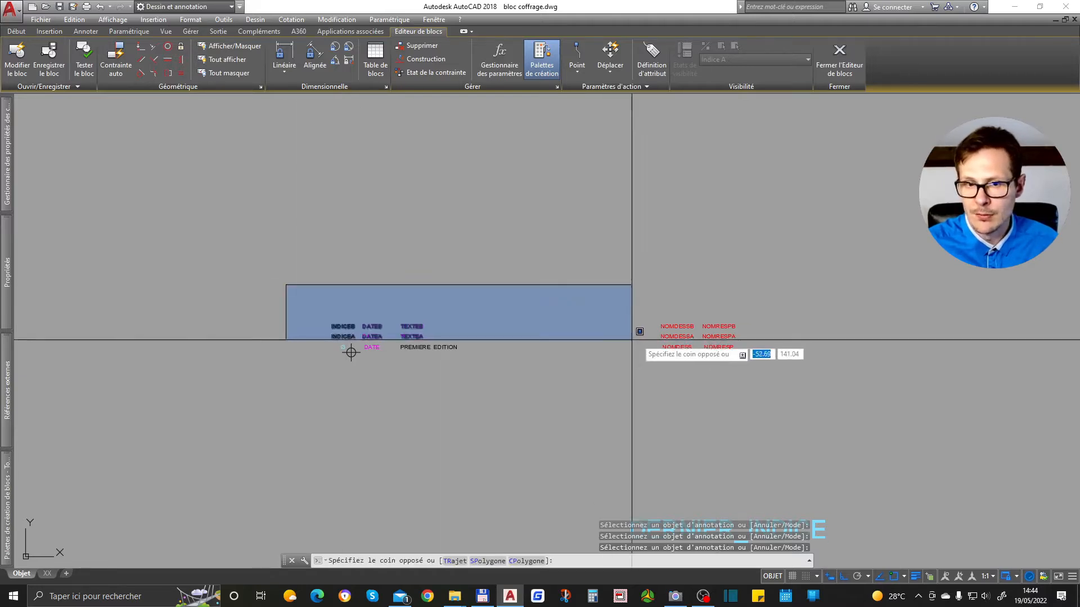
click(752, 326)
key(Escape)
scroll(399, 323, up, 4)
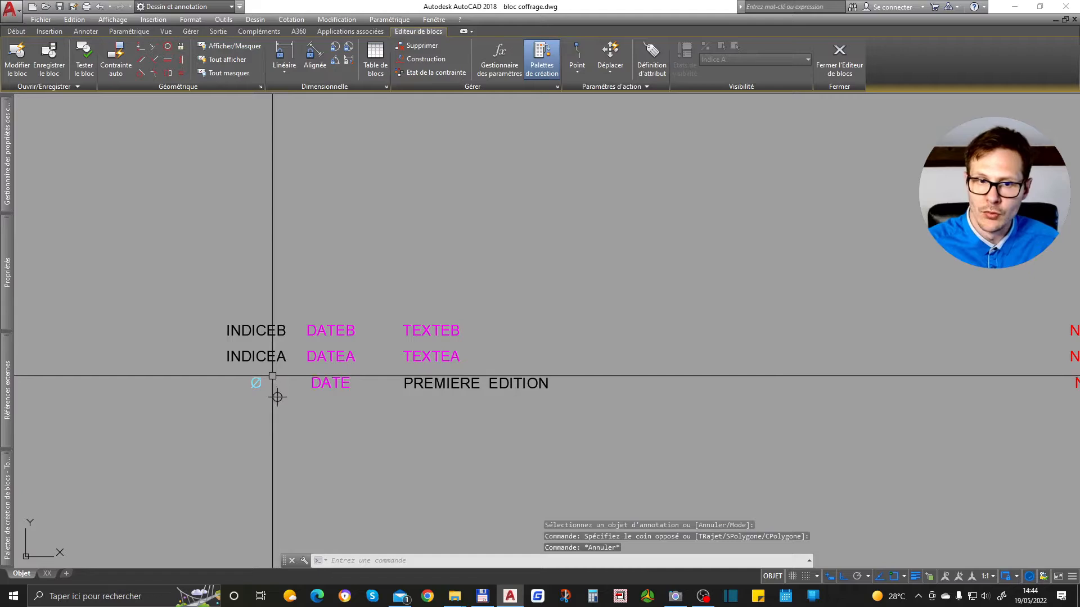
double_click(278, 331)
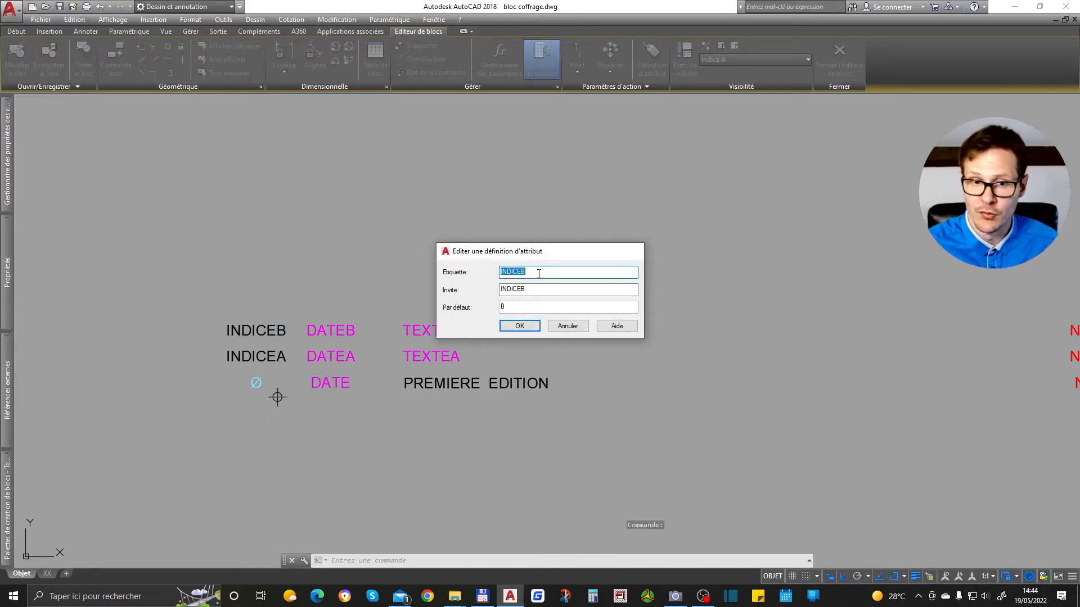
key(Escape)
key(Escape)
key(Escape)
scroll(481, 339, down, 2)
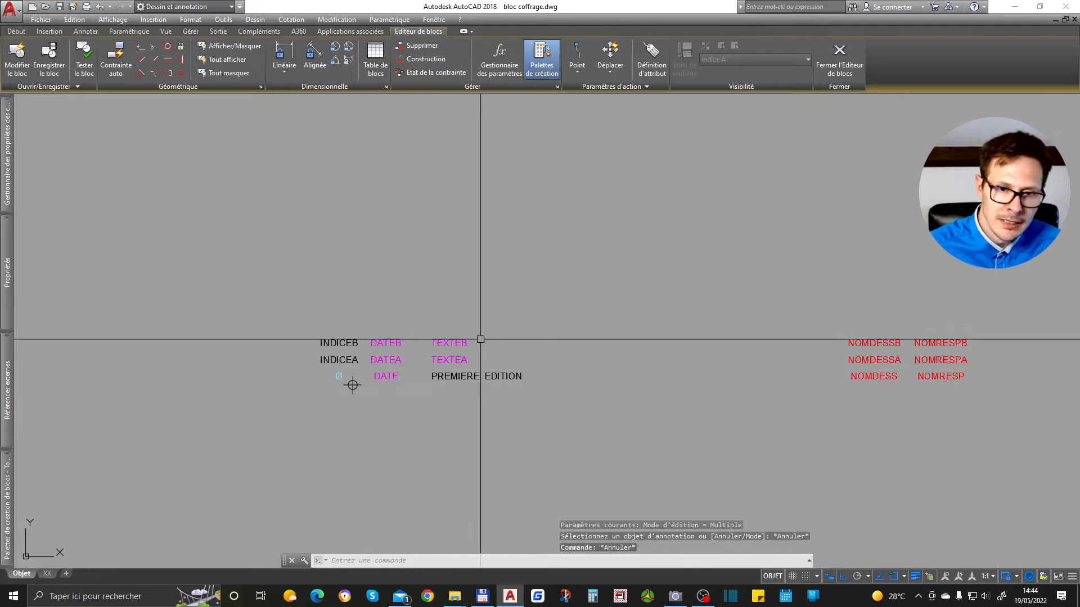
scroll(244, 306, down, 2)
scroll(333, 299, down, 2)
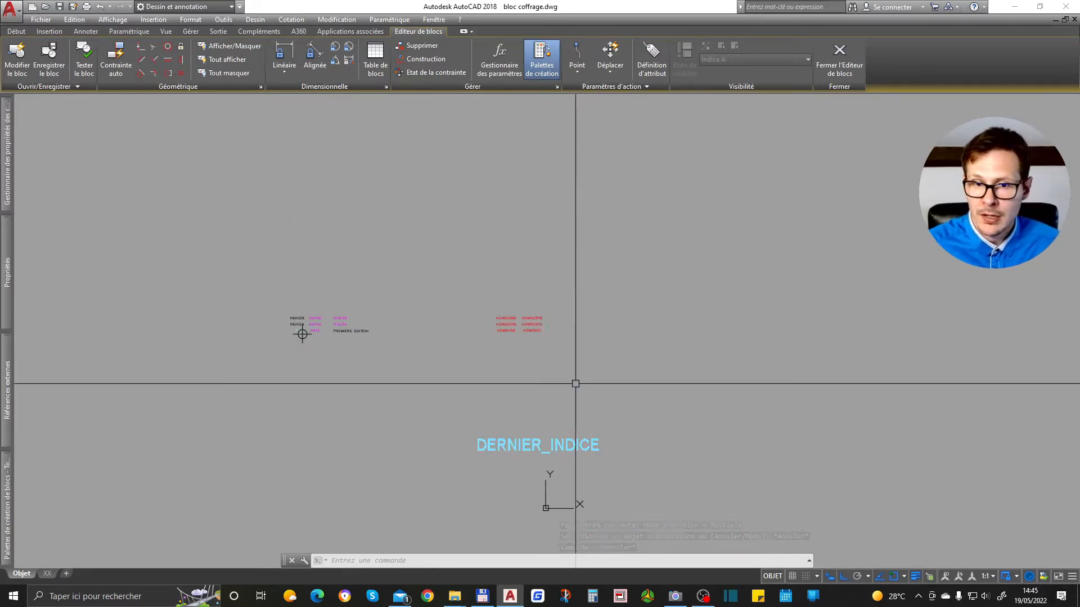
click(247, 185)
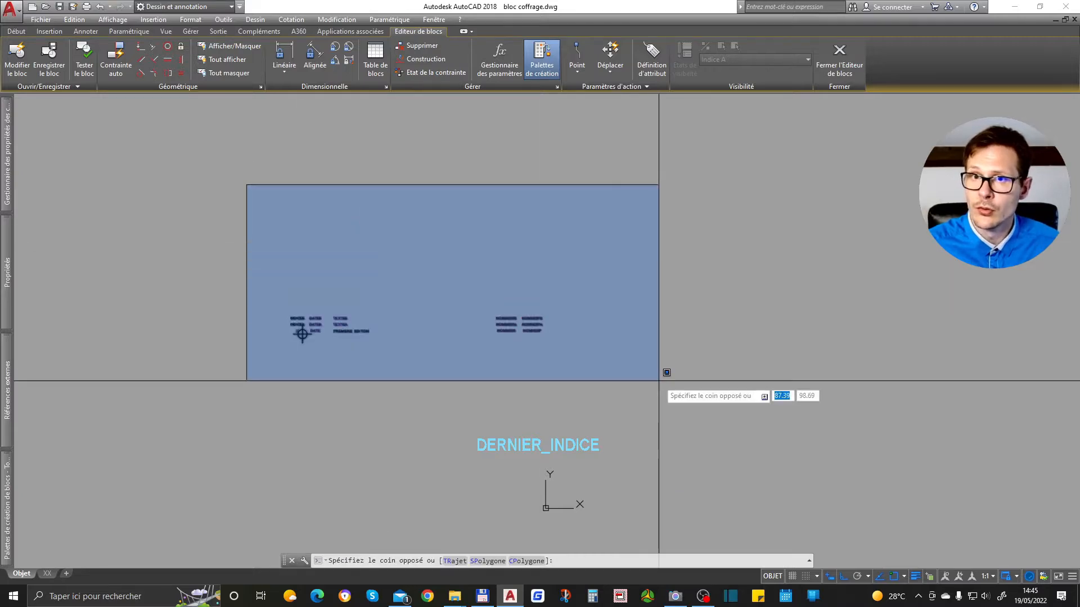
key(Escape)
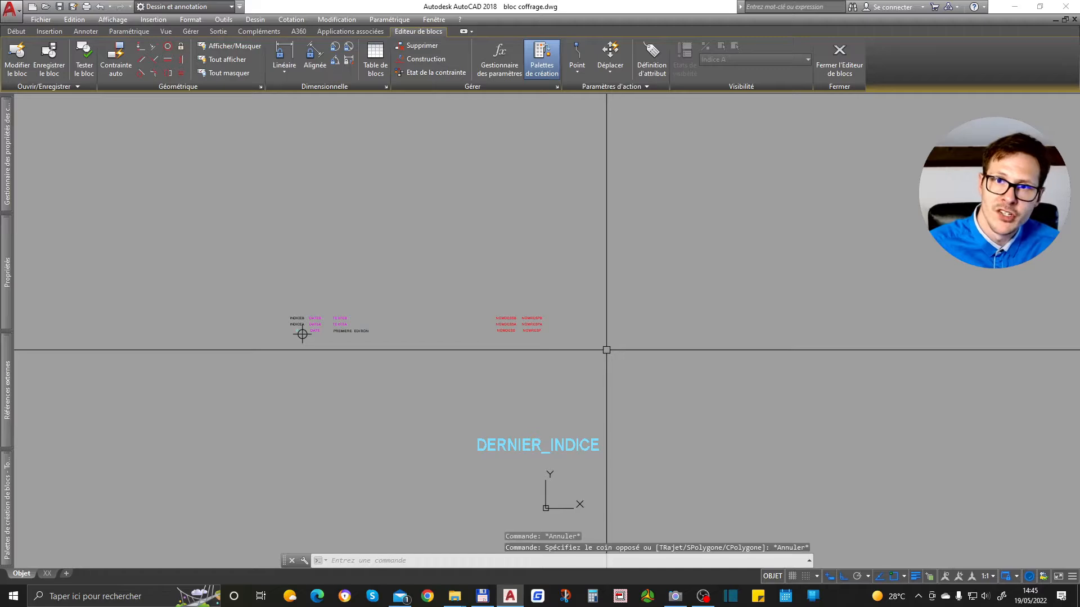
scroll(326, 326, up, 5)
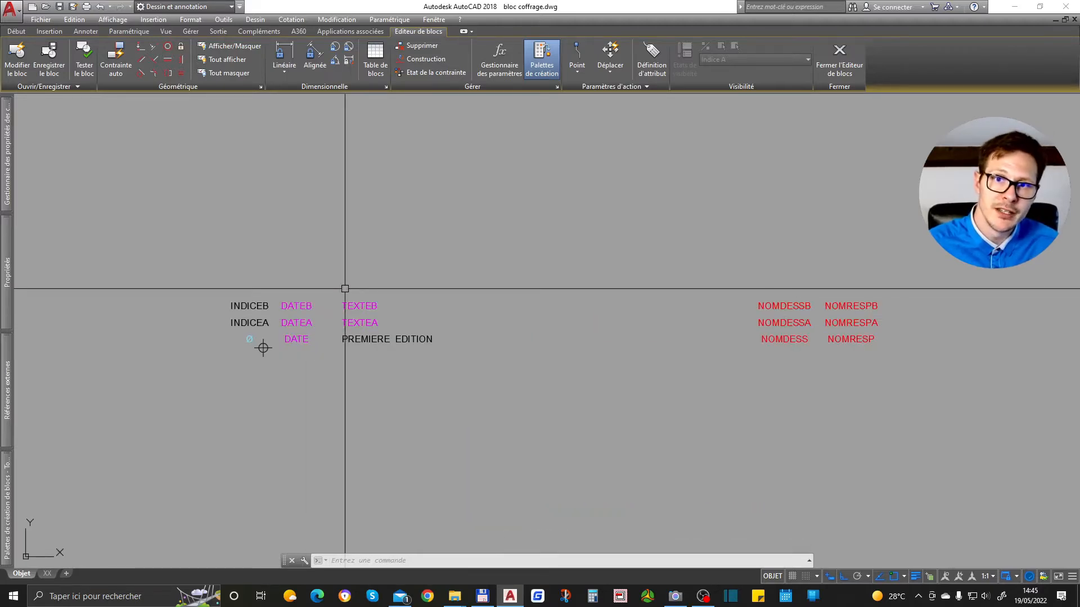
Add a new visibility parameter with one grip just below the PREMIERE EDITION row.
click(577, 71)
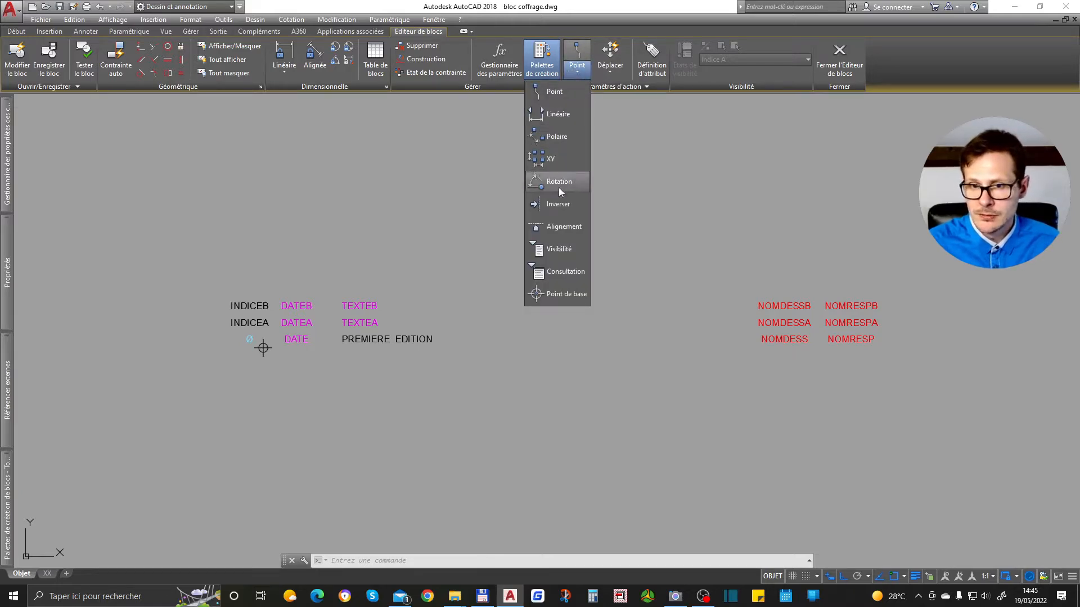
click(568, 252)
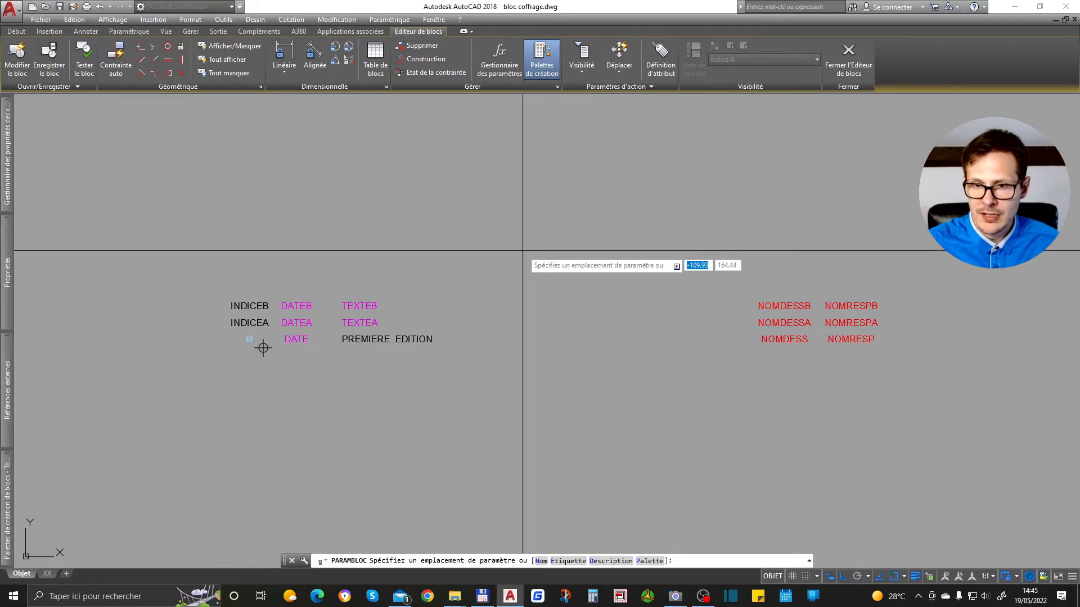
click(429, 402)
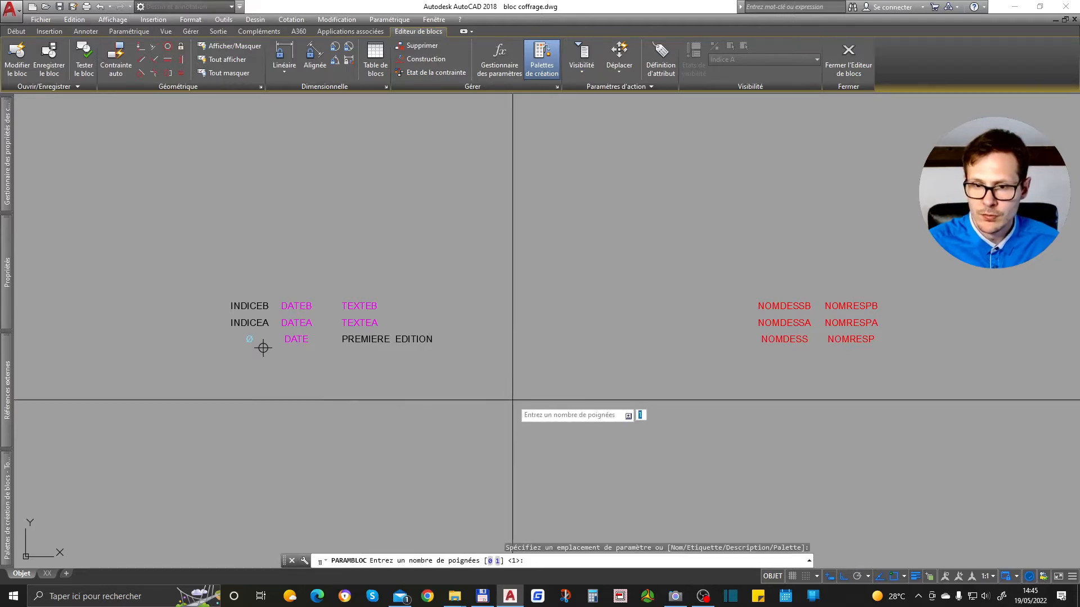
key(Return)
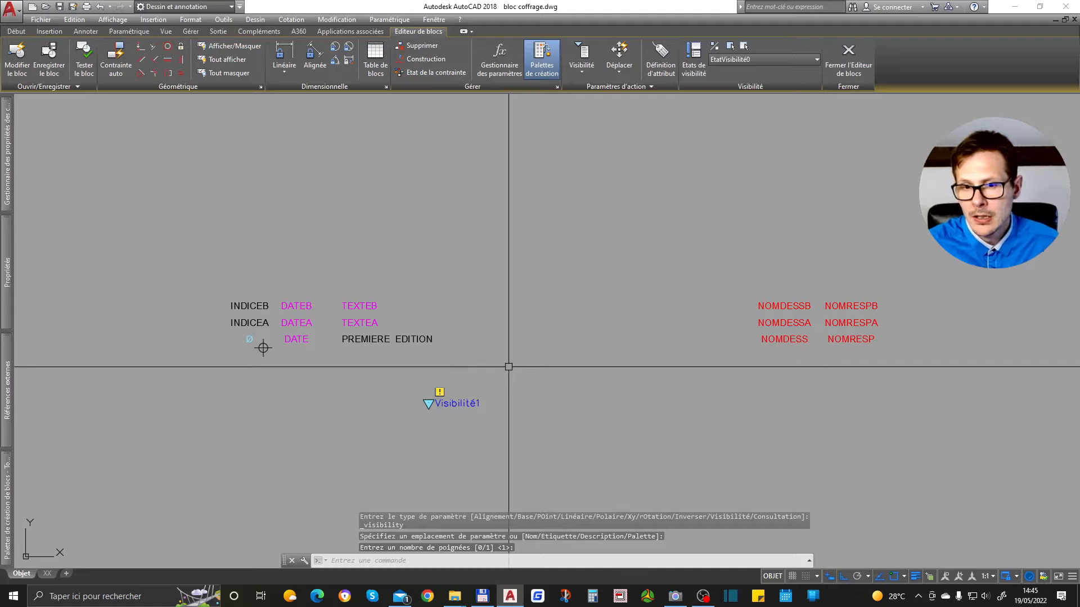
Rename the new parameter's only visibility state as indiceB.
double_click(465, 404)
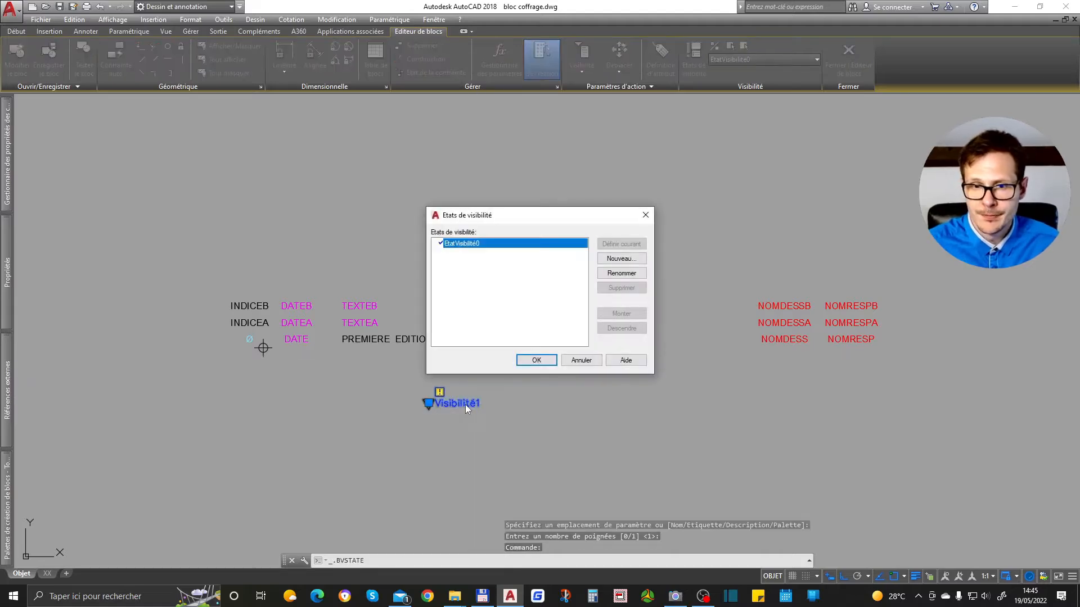
click(621, 273)
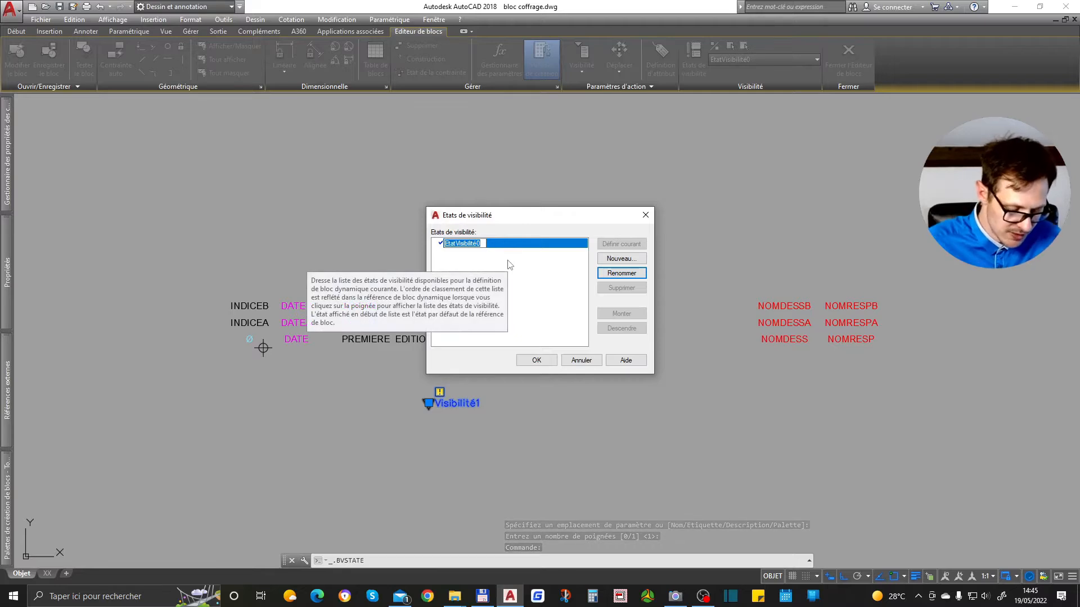
text(indiceB)
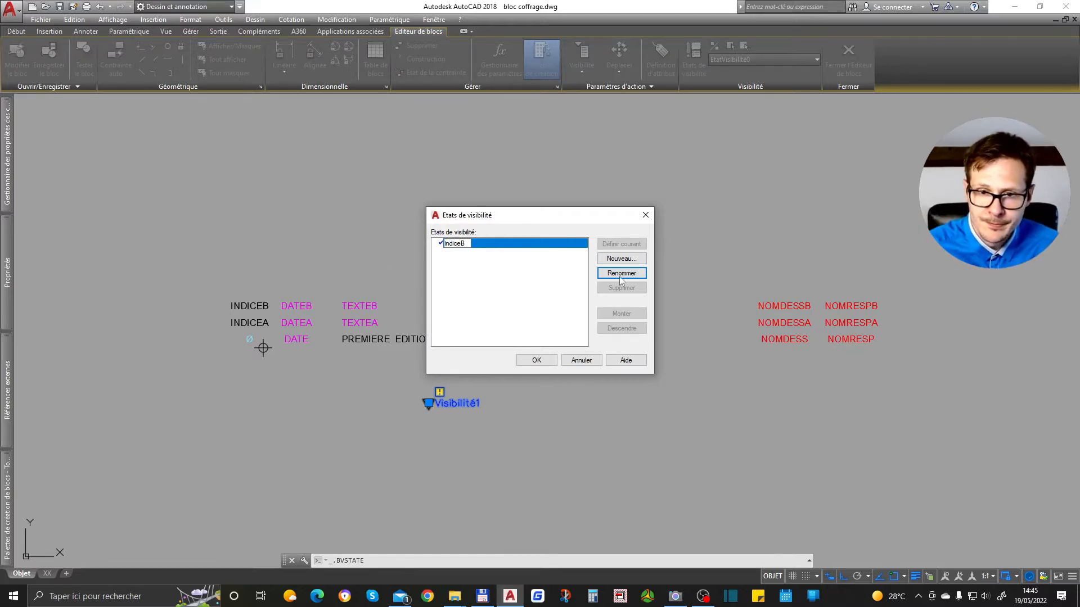
click(538, 363)
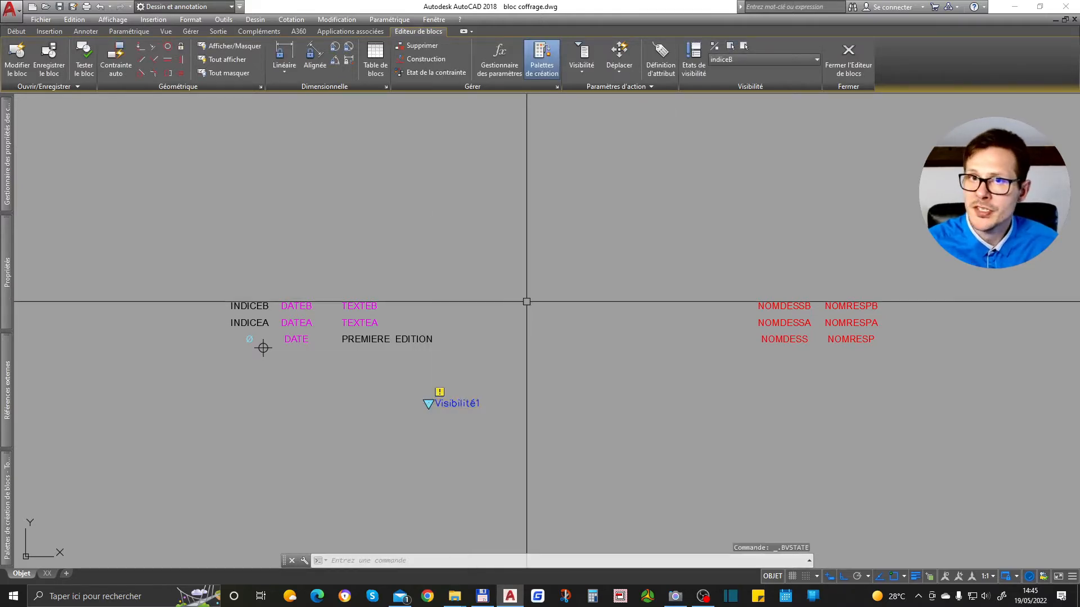
Add a visibility state named indiceA to the parameter, keeping the visibility of the existing objects.
double_click(444, 400)
click(620, 261)
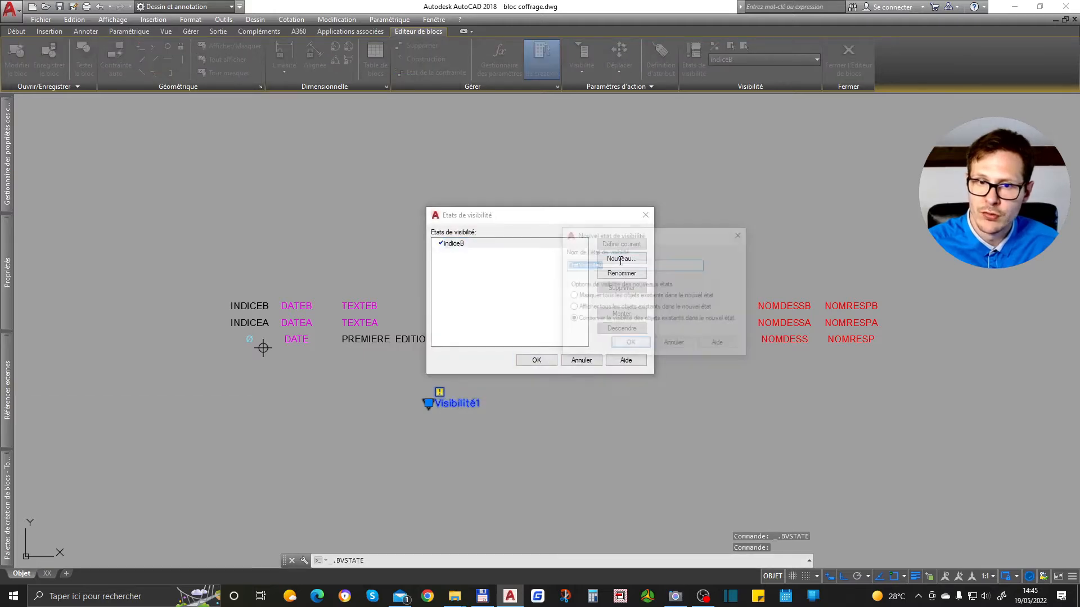
text(in)
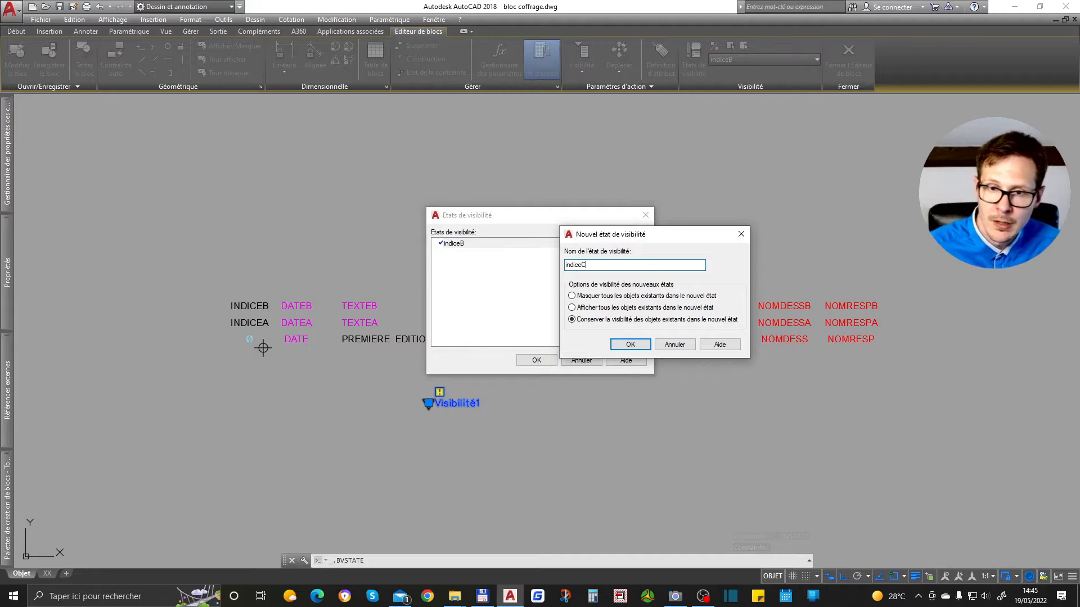
text(diceC)
key(BackSpace)
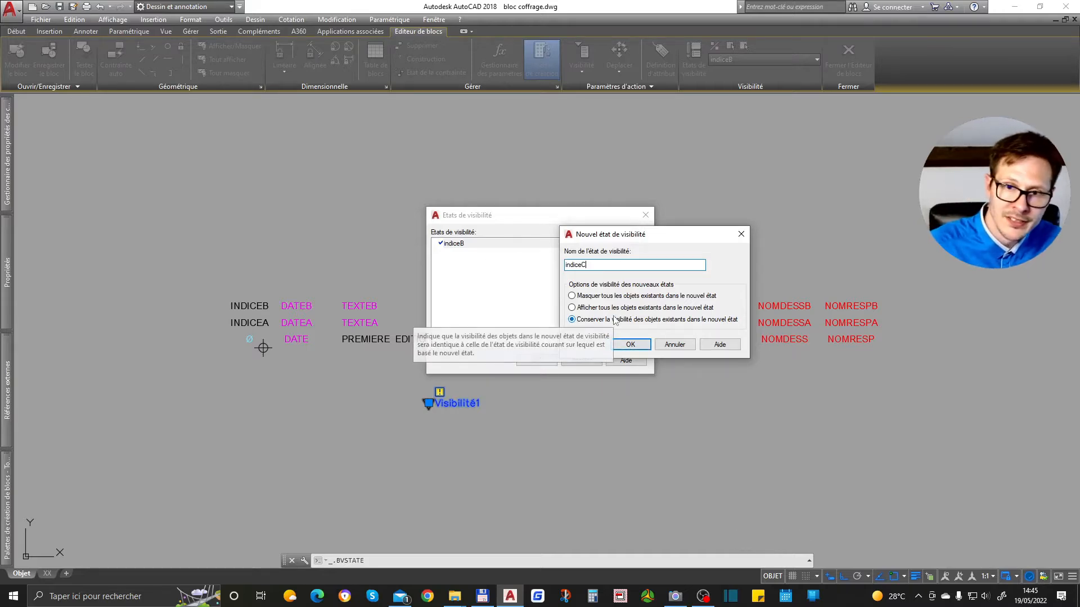
click(630, 345)
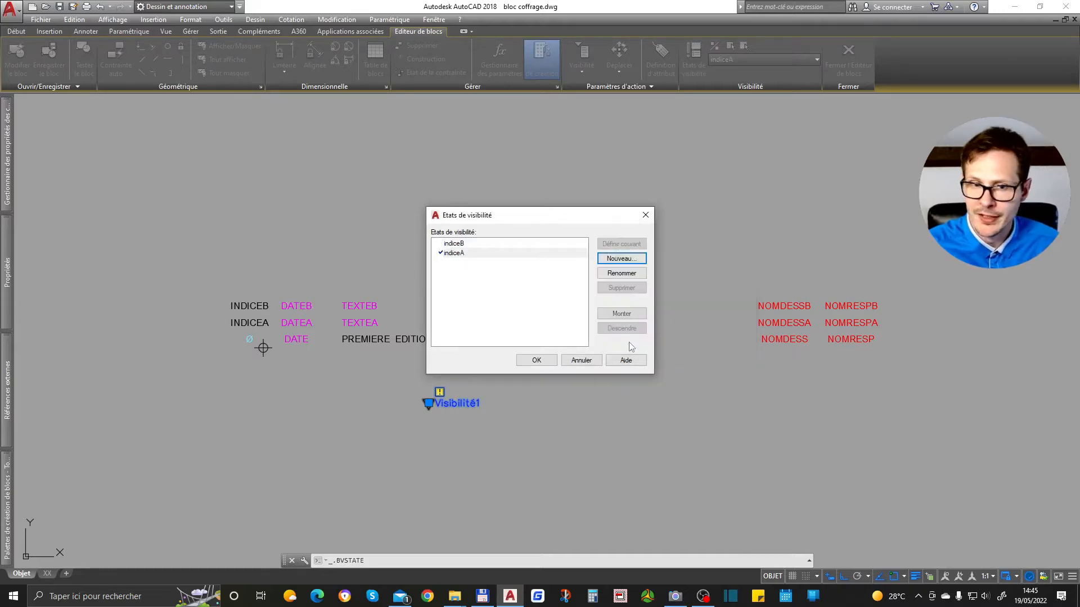
click(537, 360)
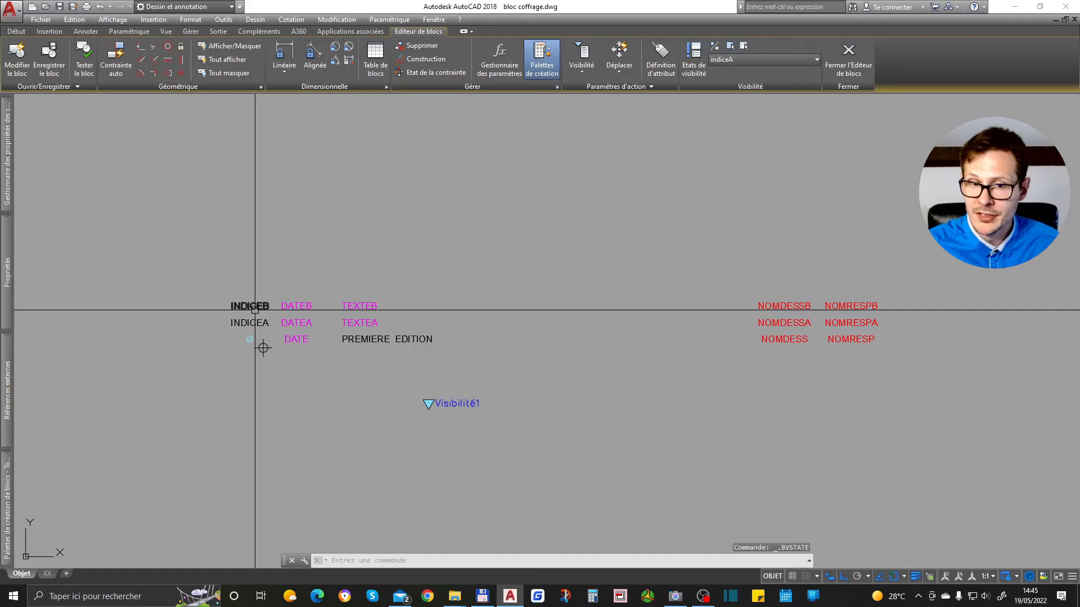
Hide all the index B row attributes, from INDICEB to NOMRESPB, in the current indiceA state.
click(175, 274)
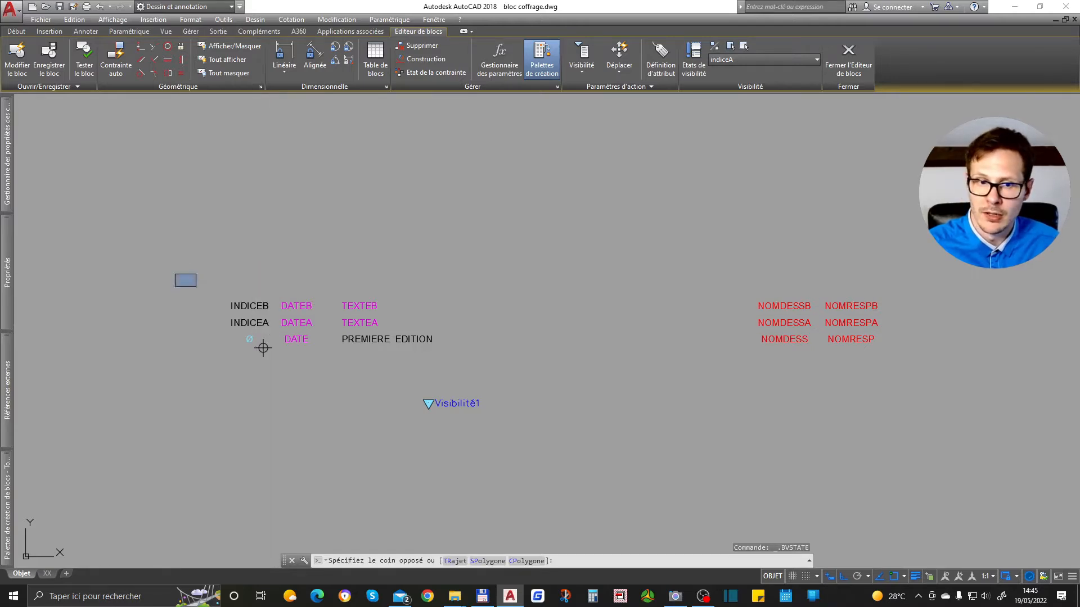
click(896, 308)
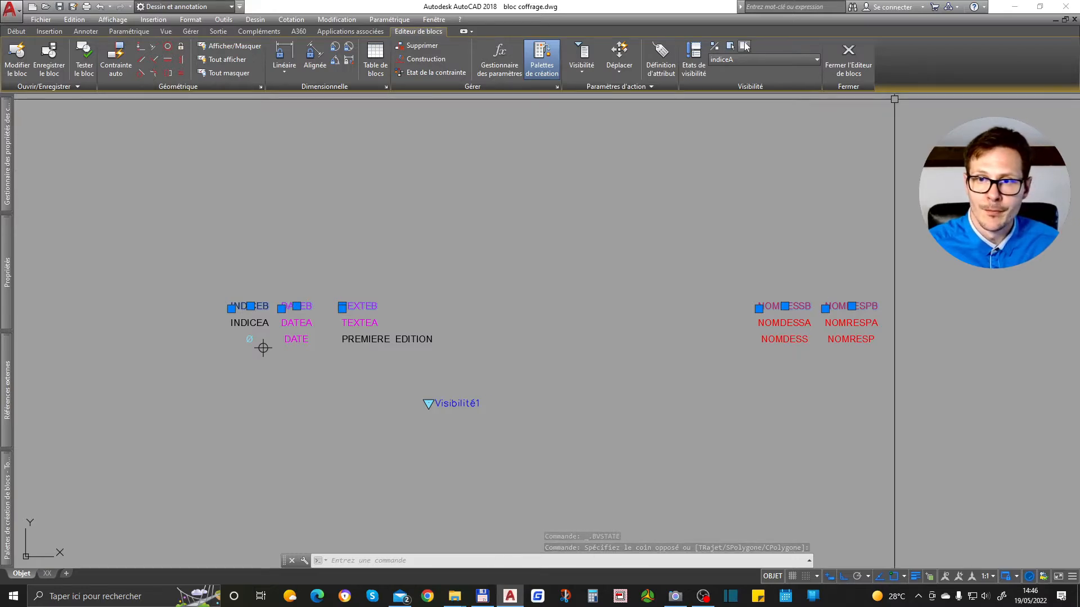
click(745, 46)
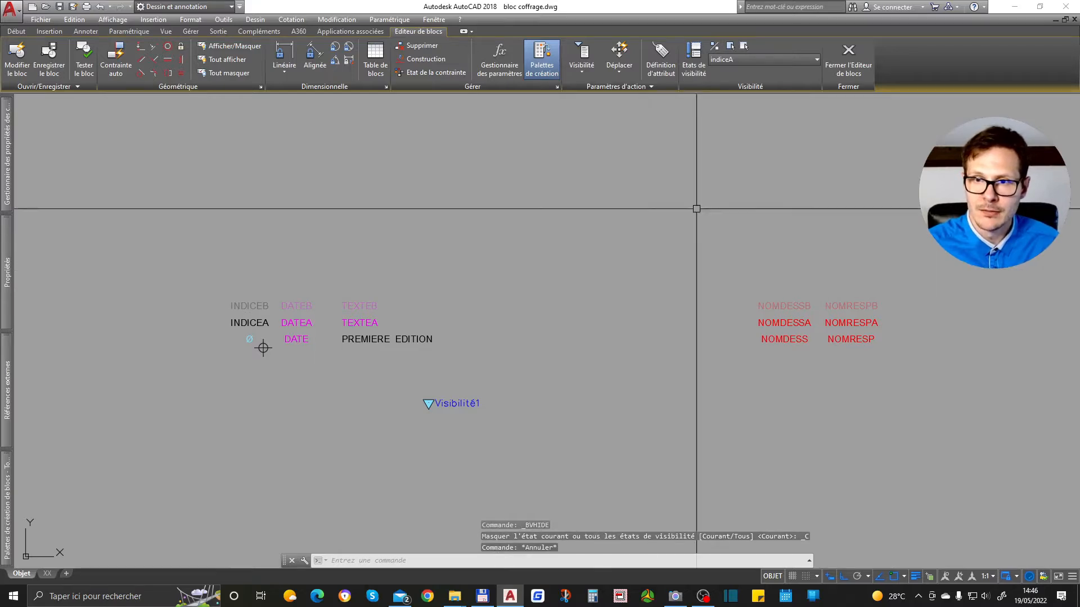
Check the index B row's visibility by toggling the display of hidden objects and switching between the indiceB and indiceA states.
click(714, 46)
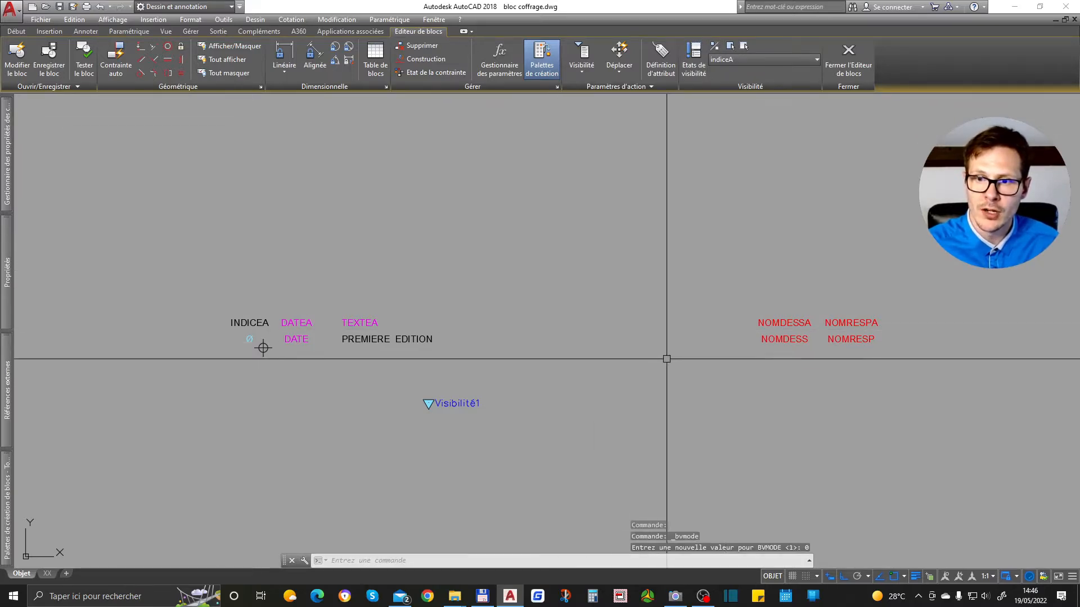
click(714, 46)
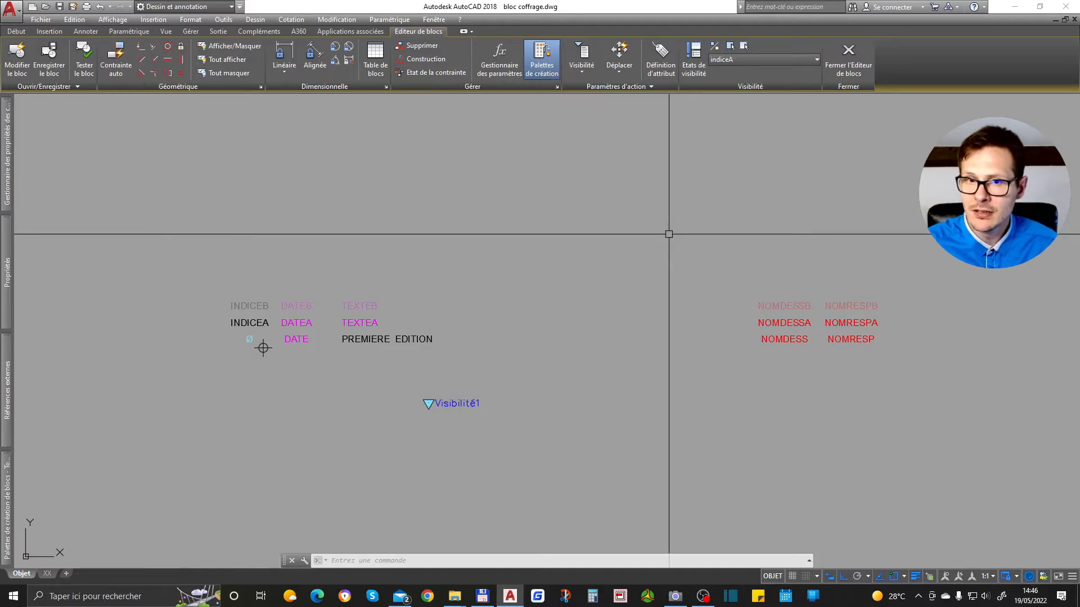
click(717, 50)
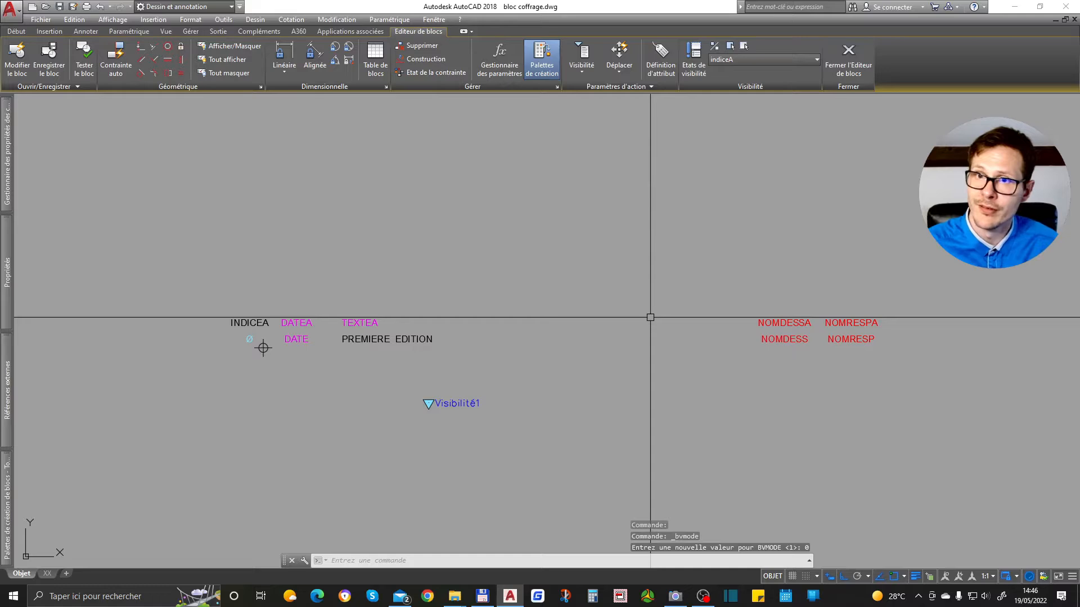
click(715, 46)
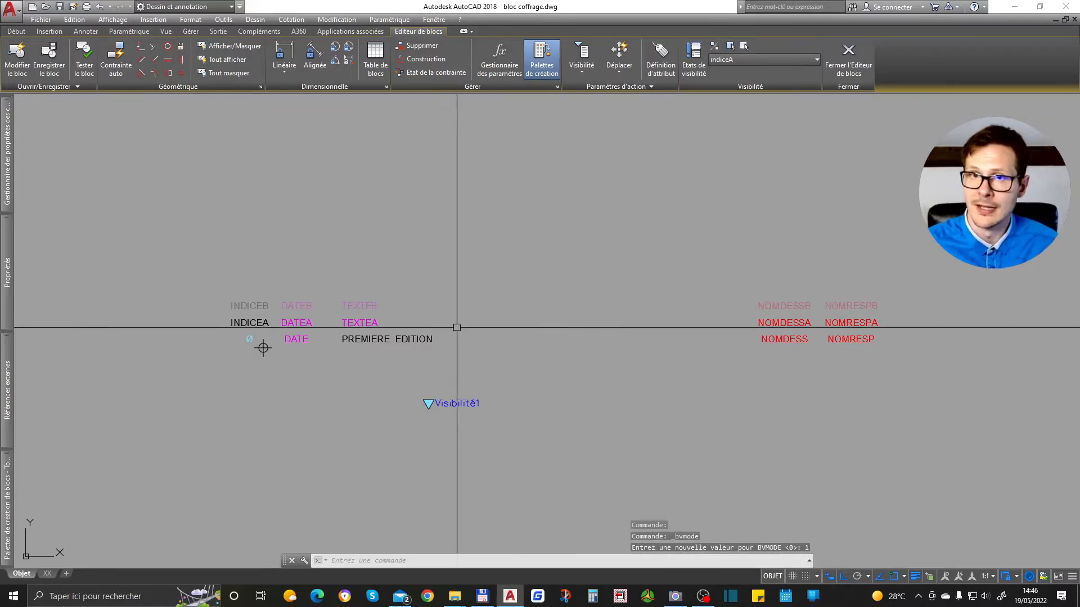
click(778, 58)
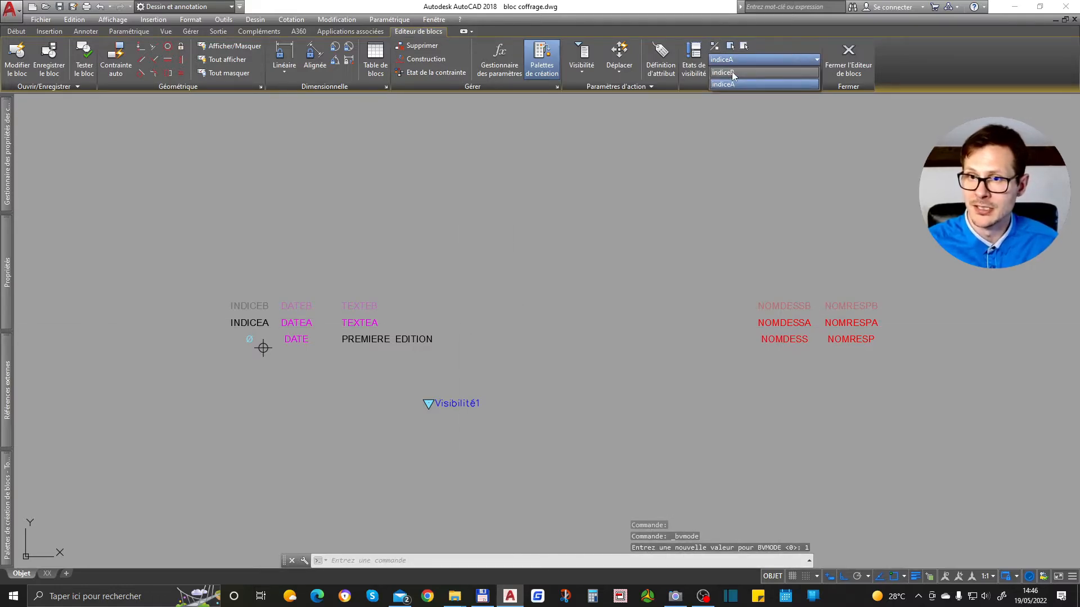
click(732, 73)
click(743, 58)
click(729, 85)
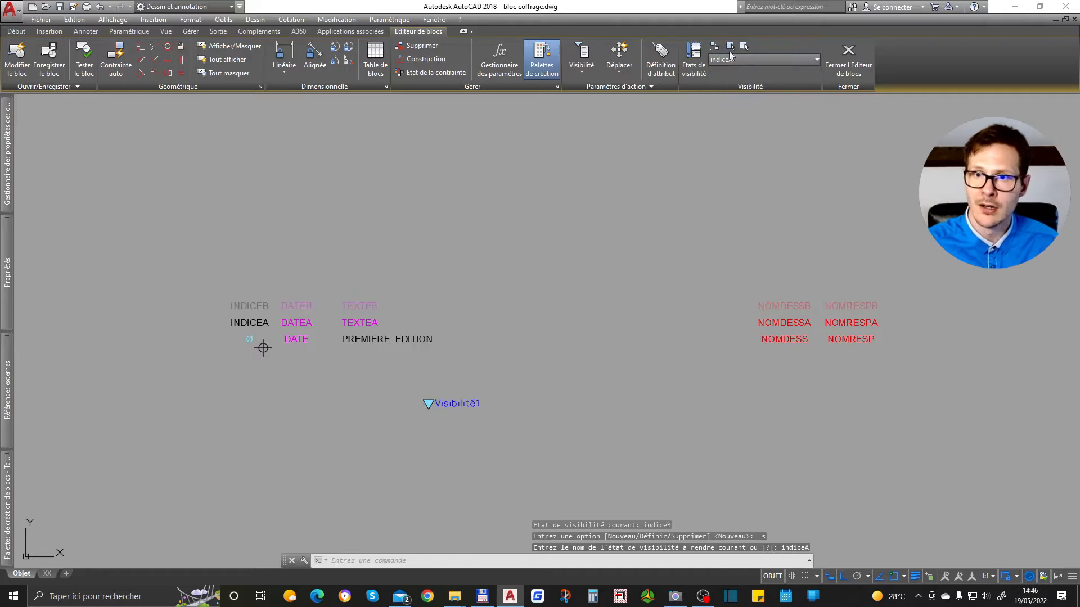
Turn off the dimmed display of hidden objects in the indiceA state.
click(715, 46)
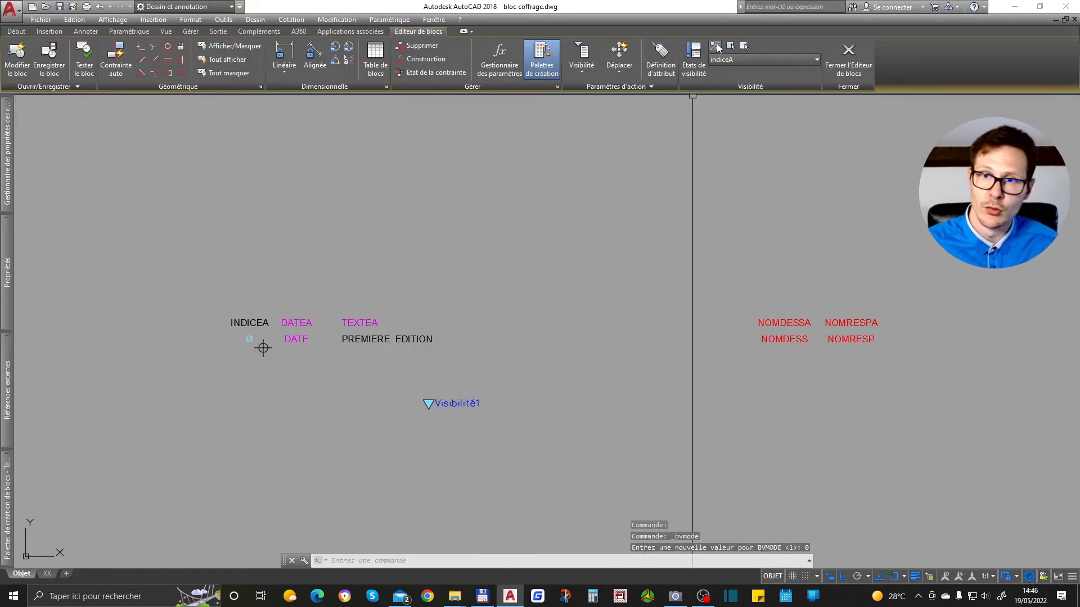
click(714, 48)
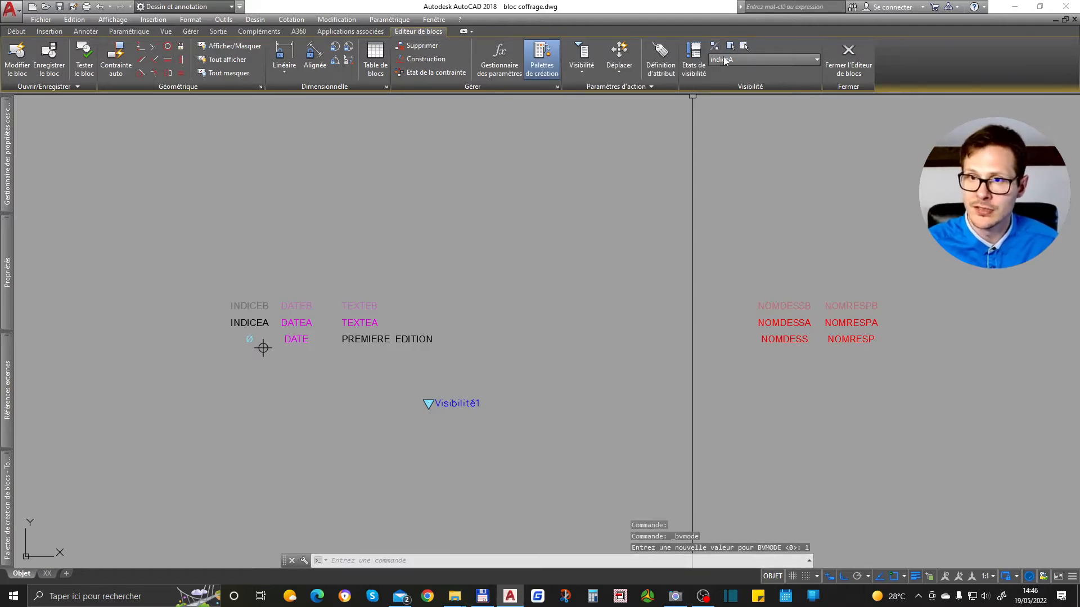
click(715, 47)
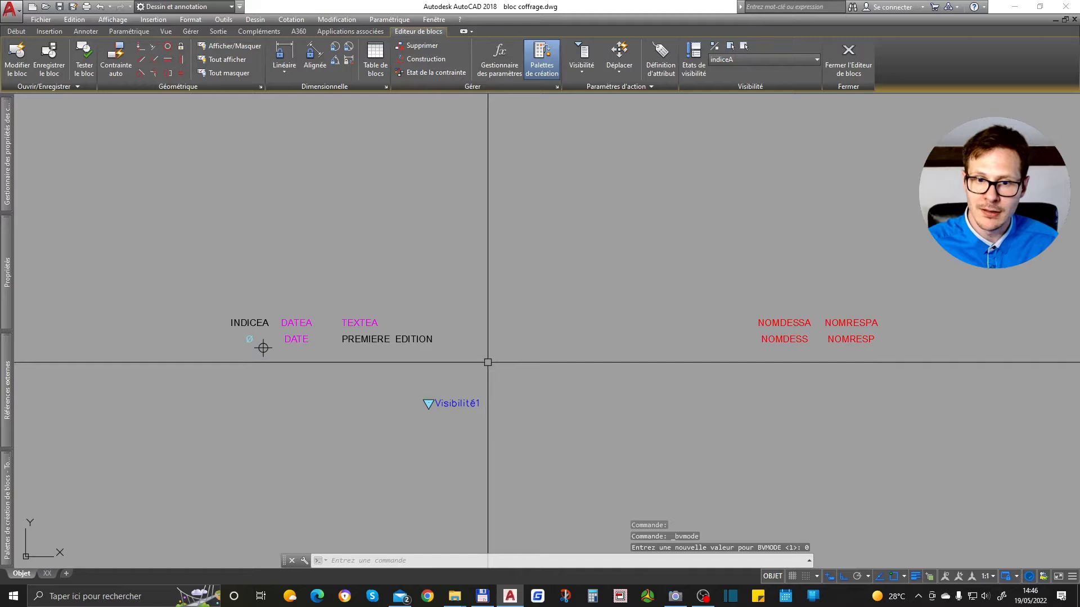
Add another visibility state named indice0, based on the current visibility of the existing objects.
double_click(428, 404)
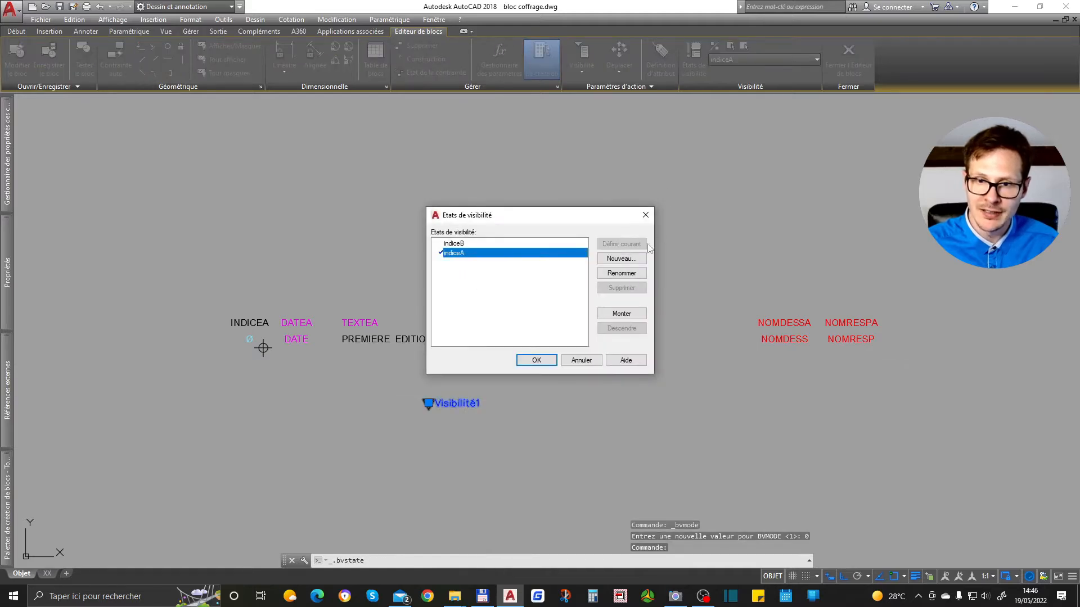
click(623, 259)
text(indice0)
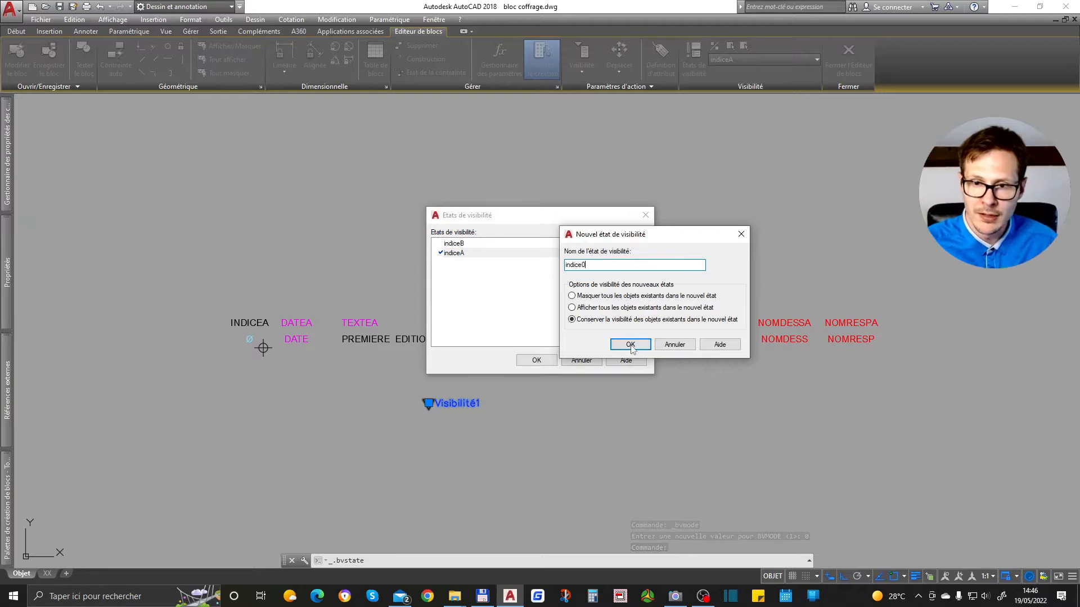
click(630, 352)
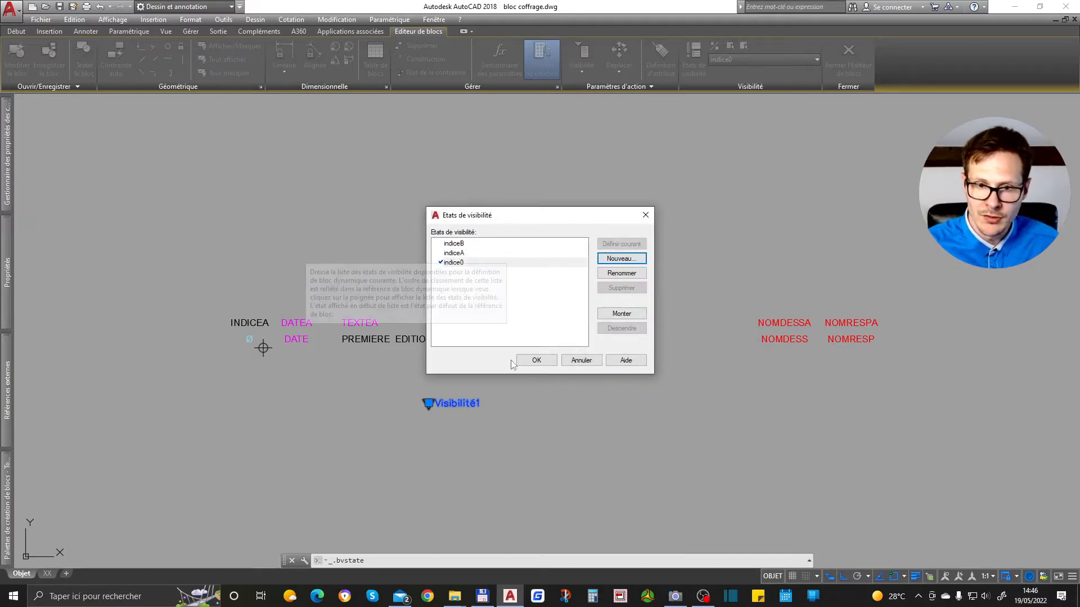
click(532, 362)
Hide all the index A row attributes, from INDICEA to NOMRESPA, for the current indice0 state only.
click(82, 264)
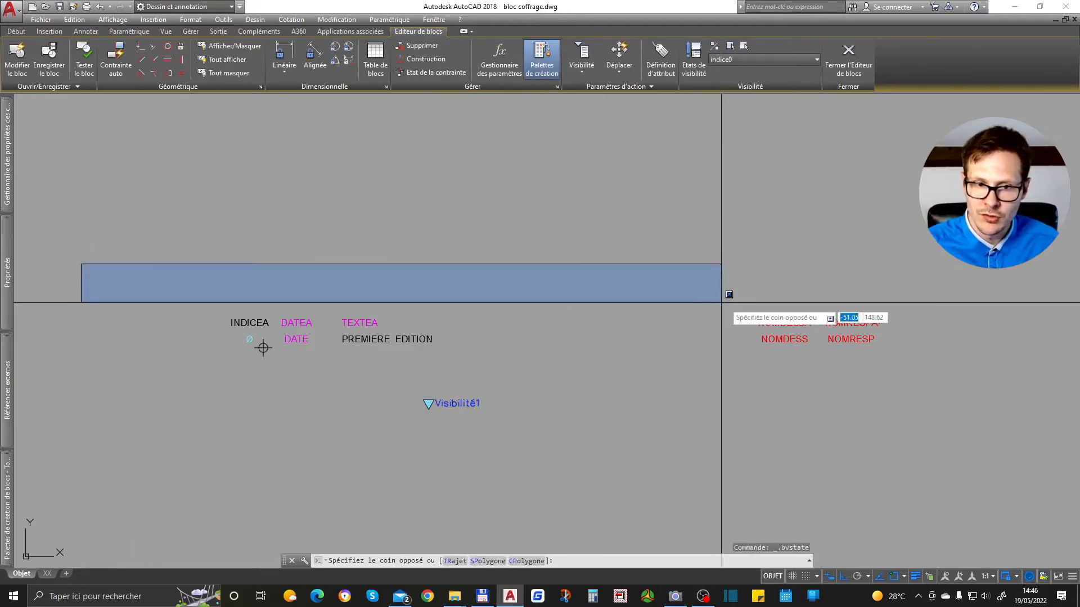
click(904, 331)
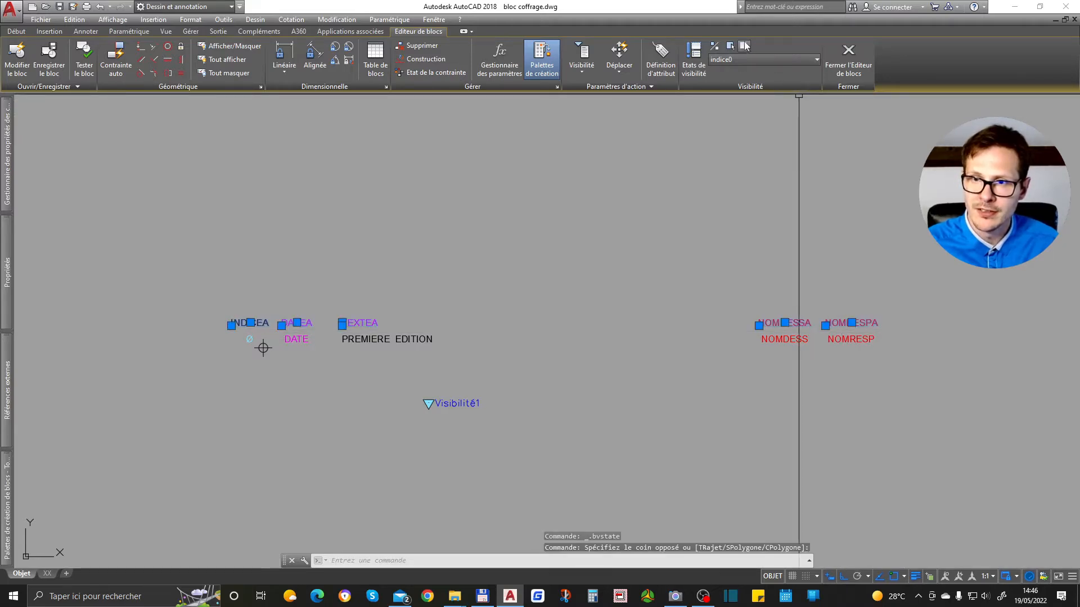
right_click(621, 271)
mouse_move(707, 308)
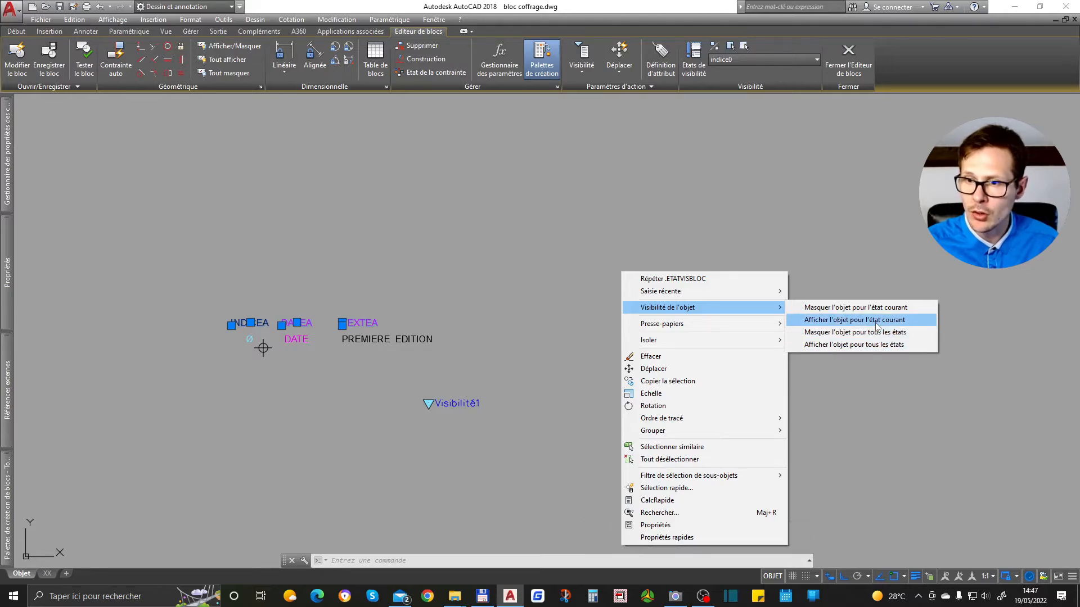
click(744, 48)
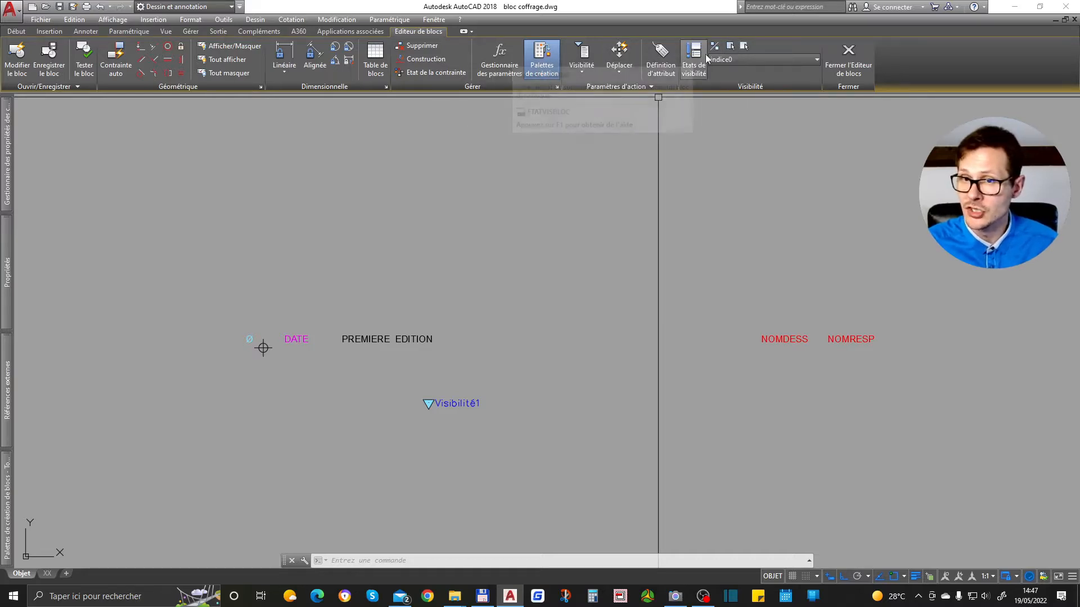
Review the parameter's list of visibility states and their order.
click(744, 59)
click(743, 58)
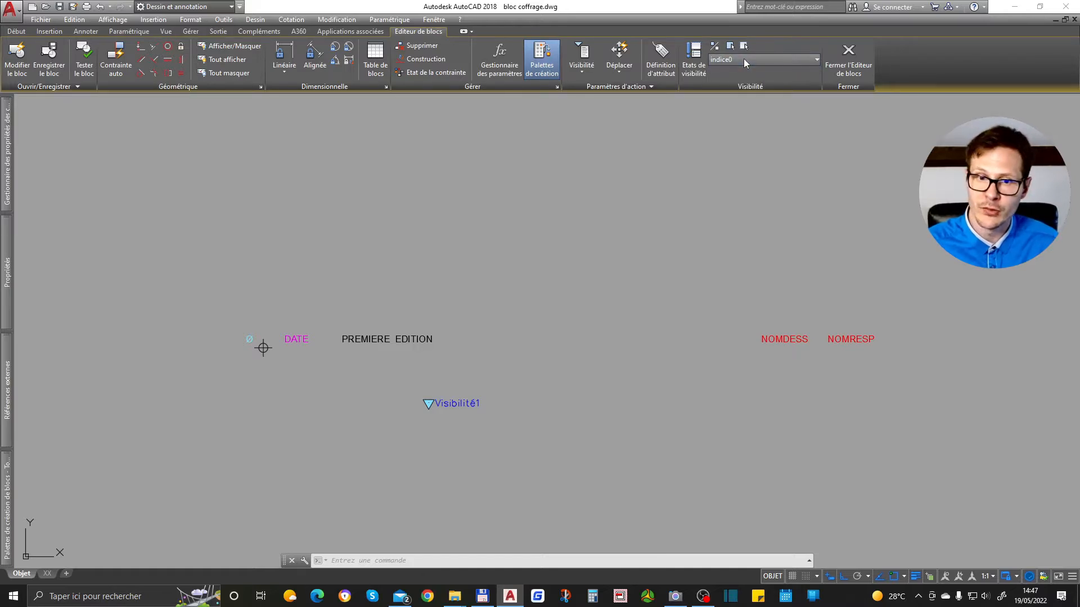
double_click(459, 402)
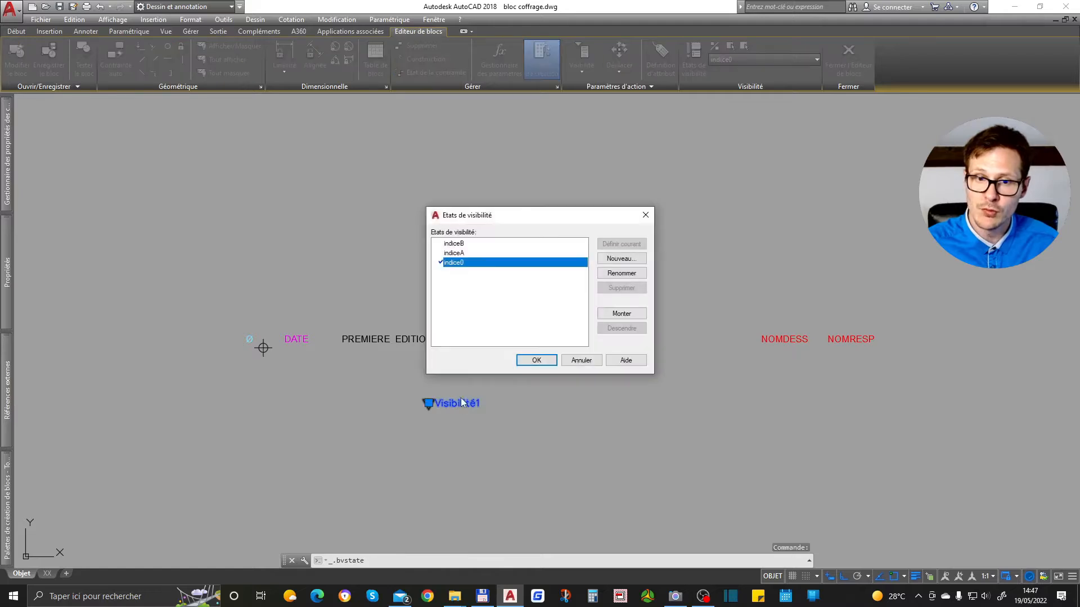
click(463, 244)
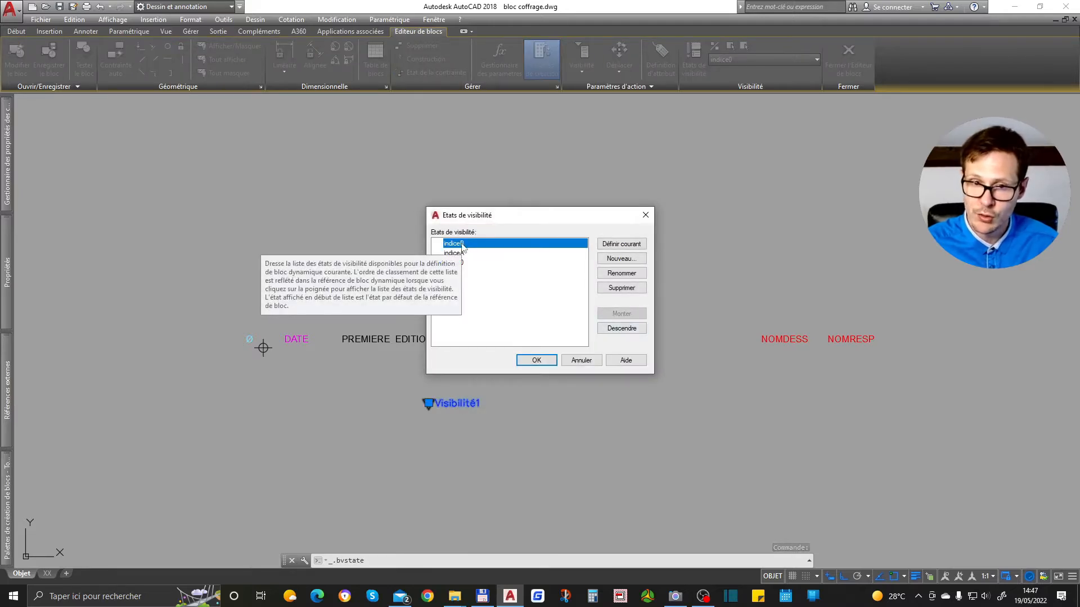
click(467, 262)
click(537, 360)
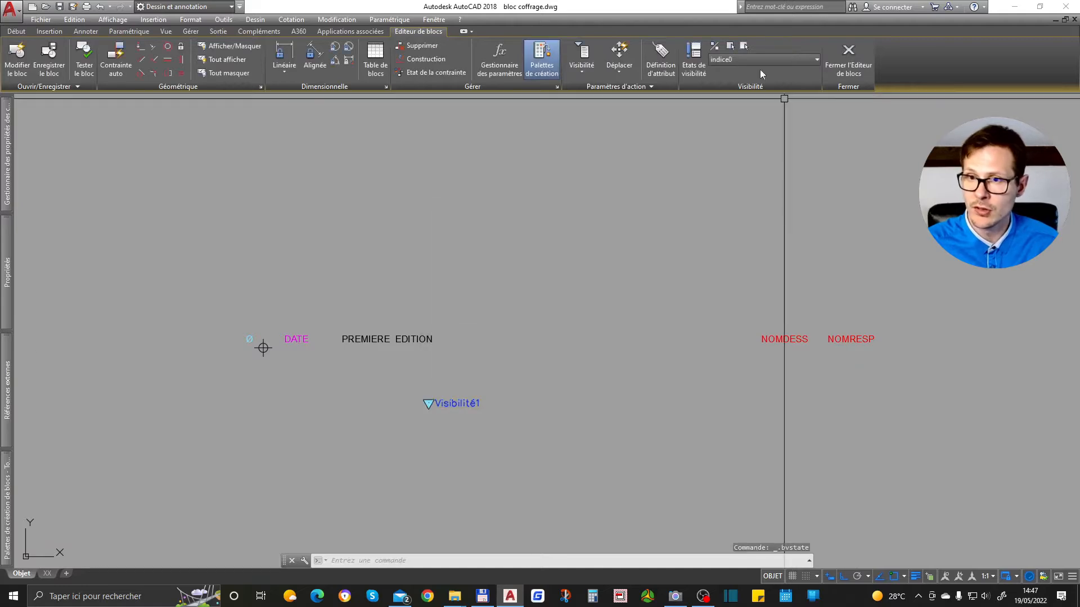
Preview the block in the indiceB state and return to the indice0 state.
click(747, 62)
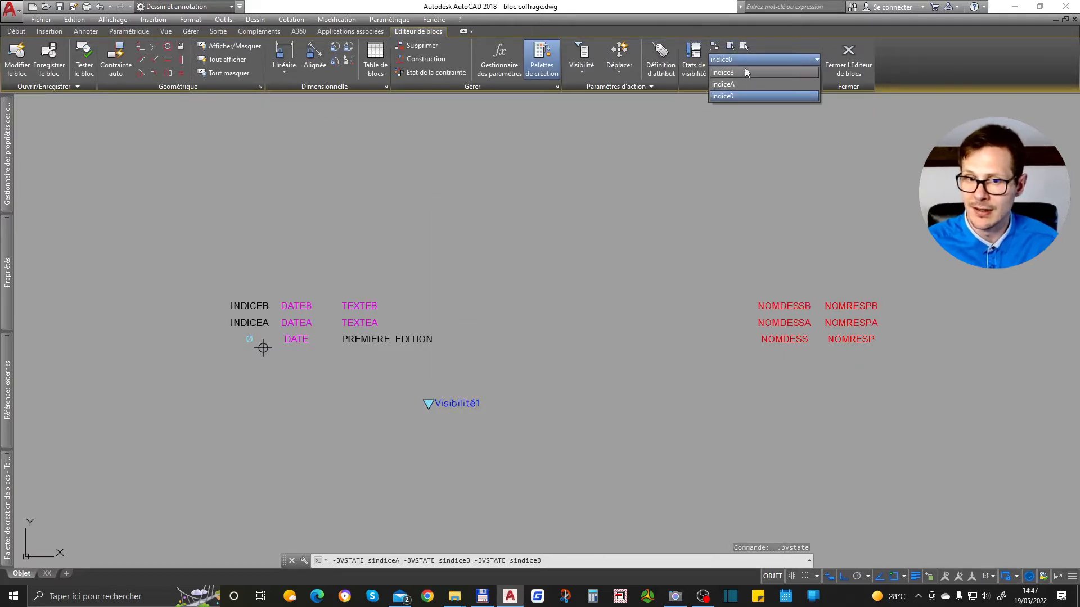
click(746, 69)
click(744, 59)
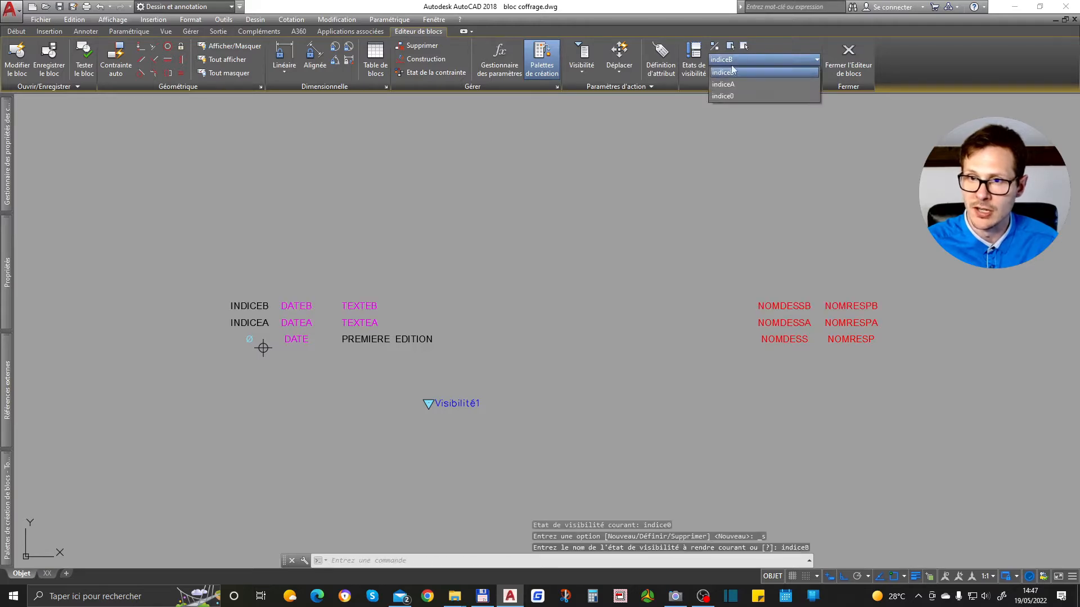
click(738, 96)
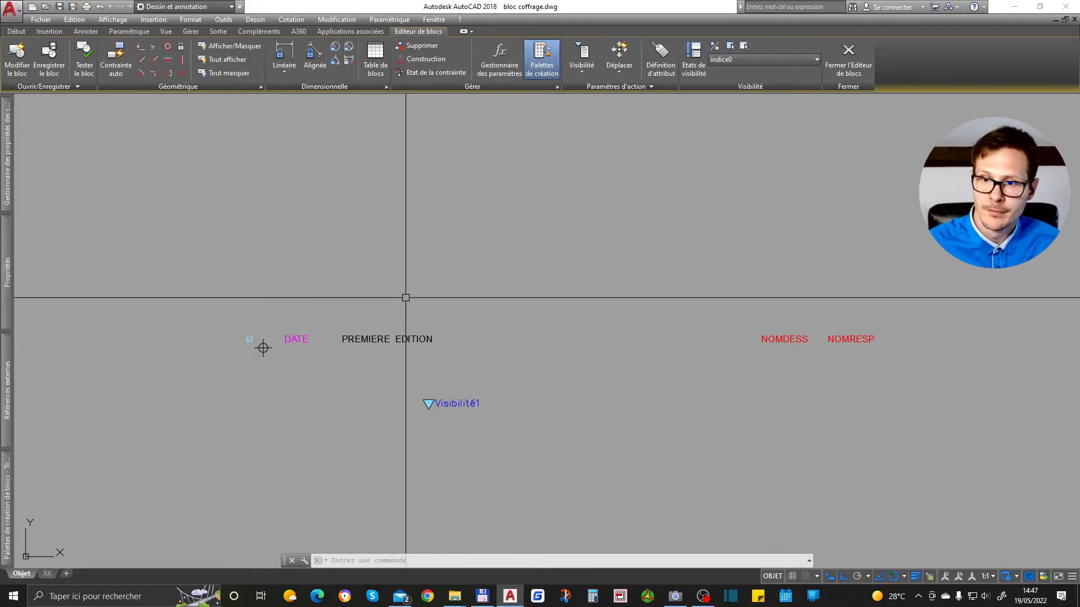
Close the block editor and save the changes to the block.
click(847, 56)
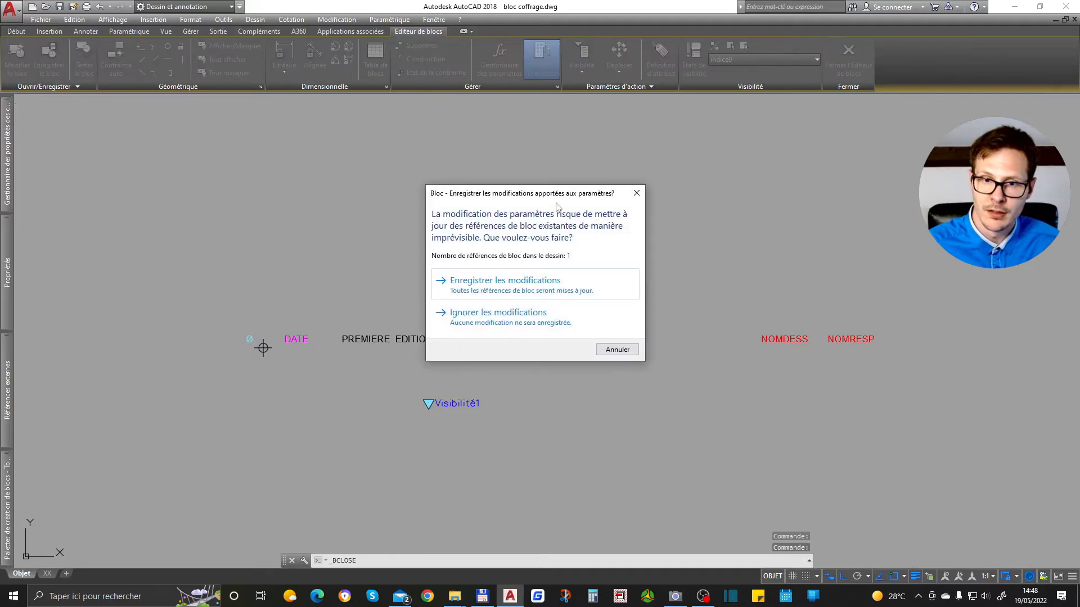
click(541, 275)
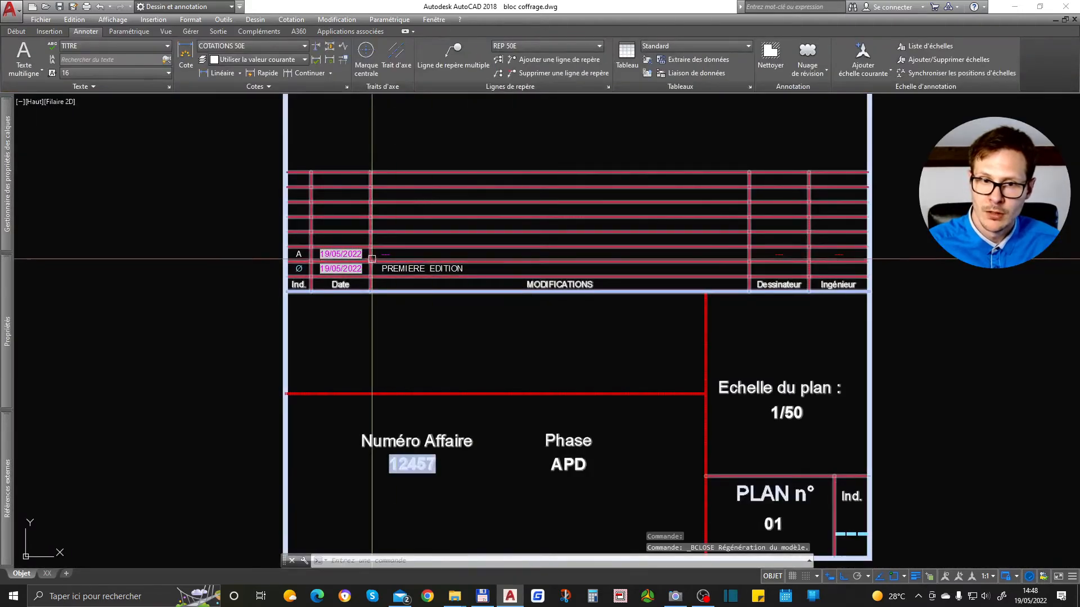
Set the revision index block in the title block to the indiceA visibility state.
click(353, 251)
click(460, 325)
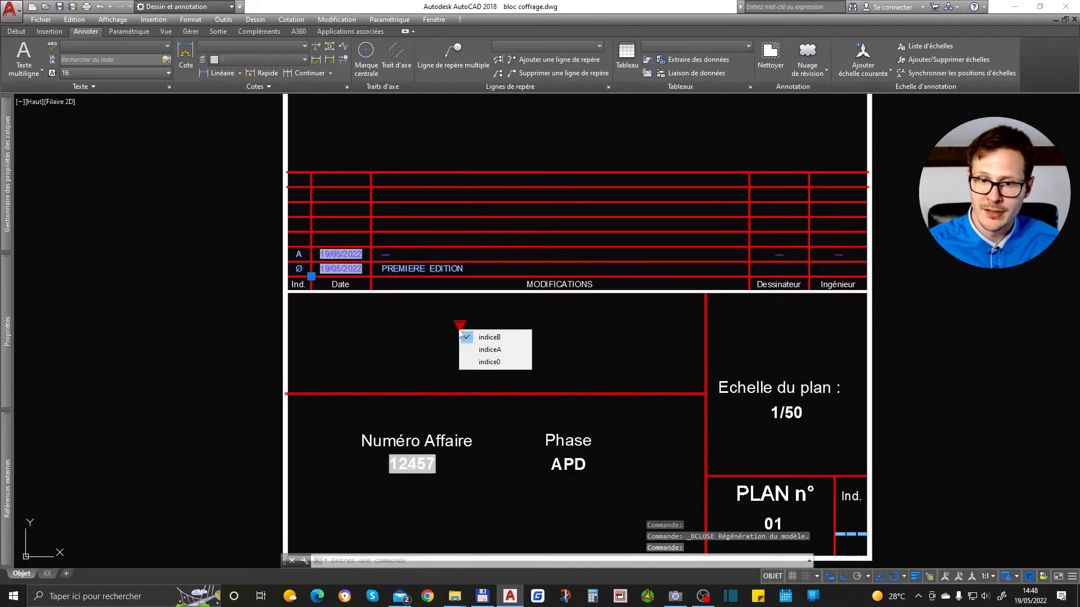
click(490, 350)
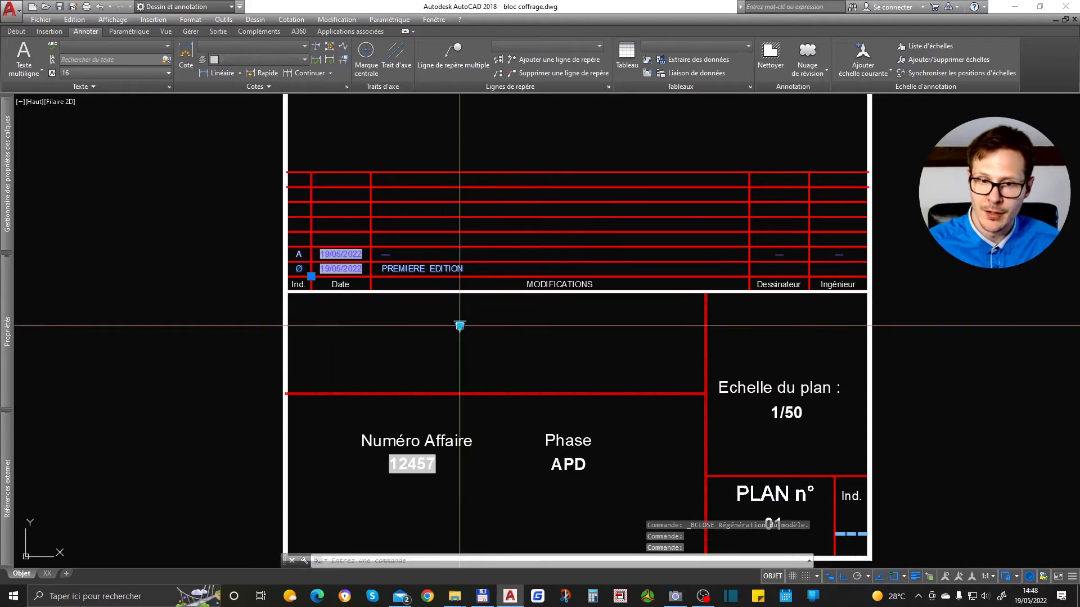
Synchronize the attributes of the revision index block in the title block with ATTSYNC.
click(460, 325)
key(Escape)
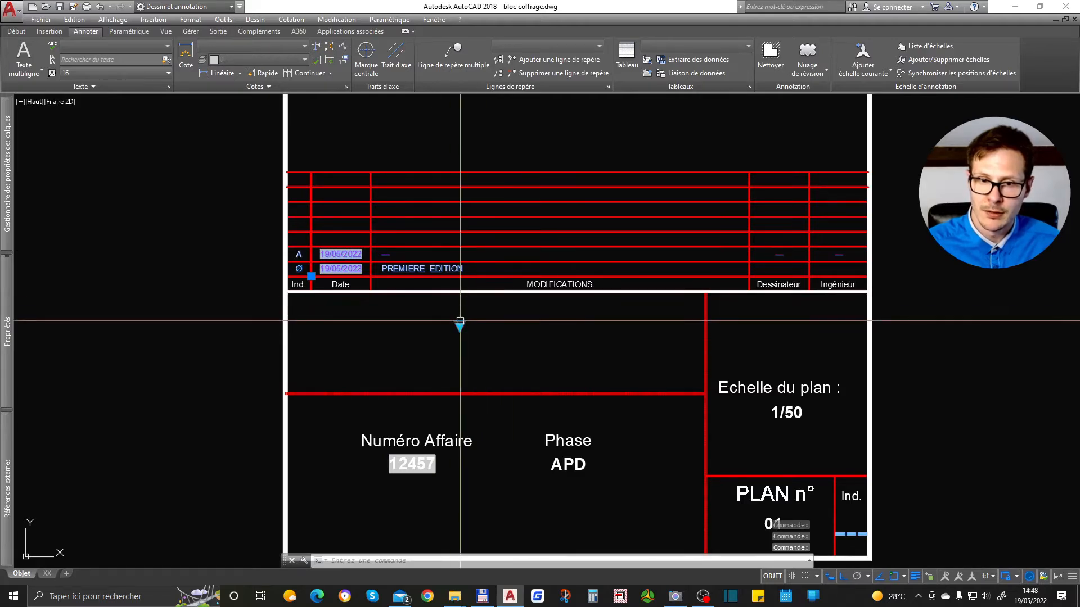
key(Escape)
text(attsync)
key(Return)
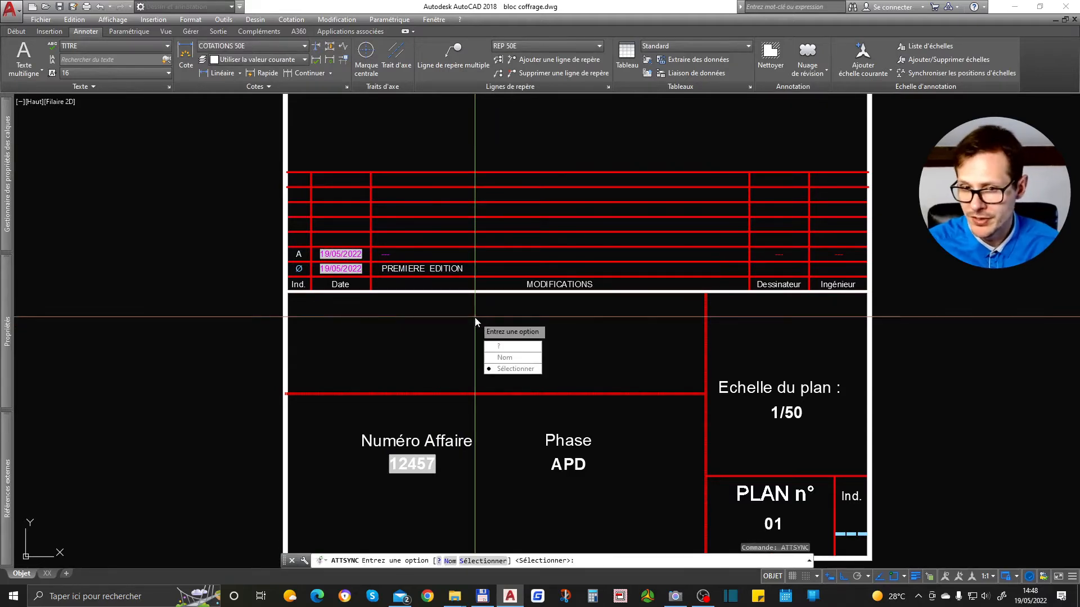
key(Return)
click(434, 286)
key(Return)
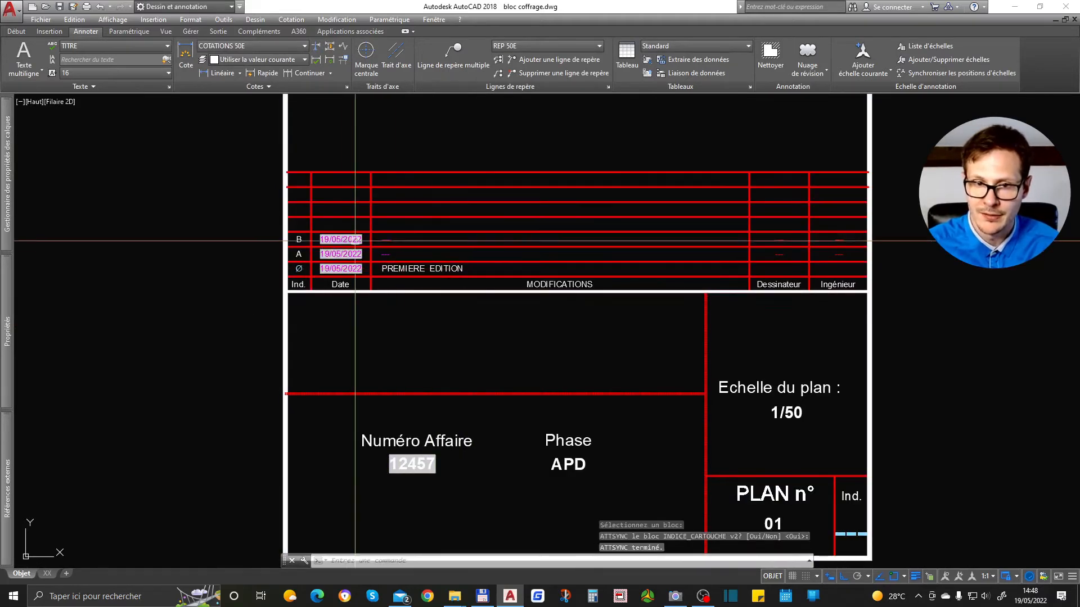
Test the revision index block's visibility states in the order indice0, indiceA and indiceB.
click(450, 290)
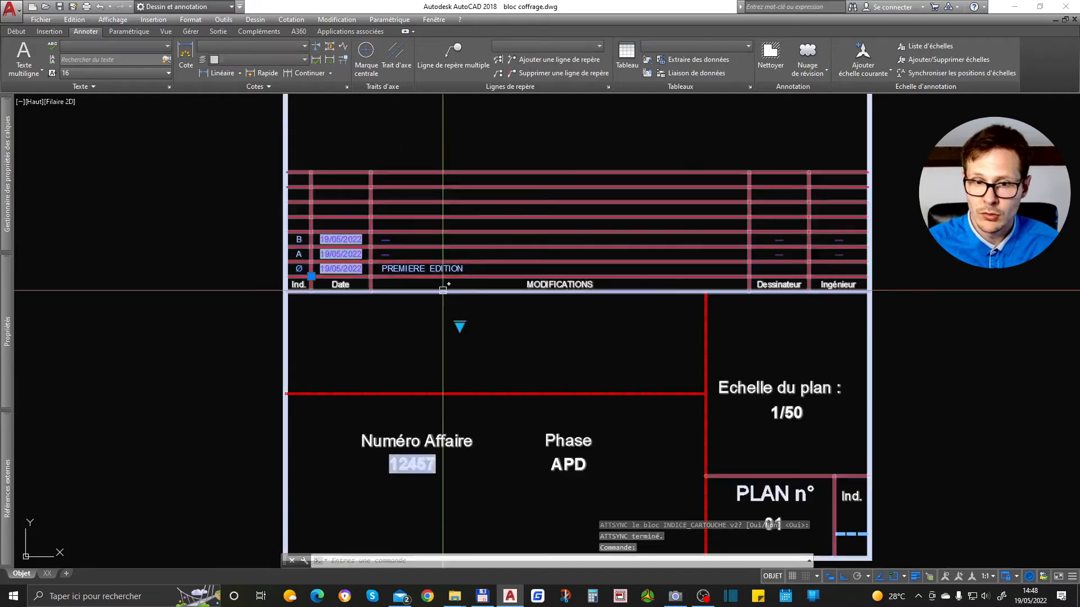
click(460, 326)
click(495, 358)
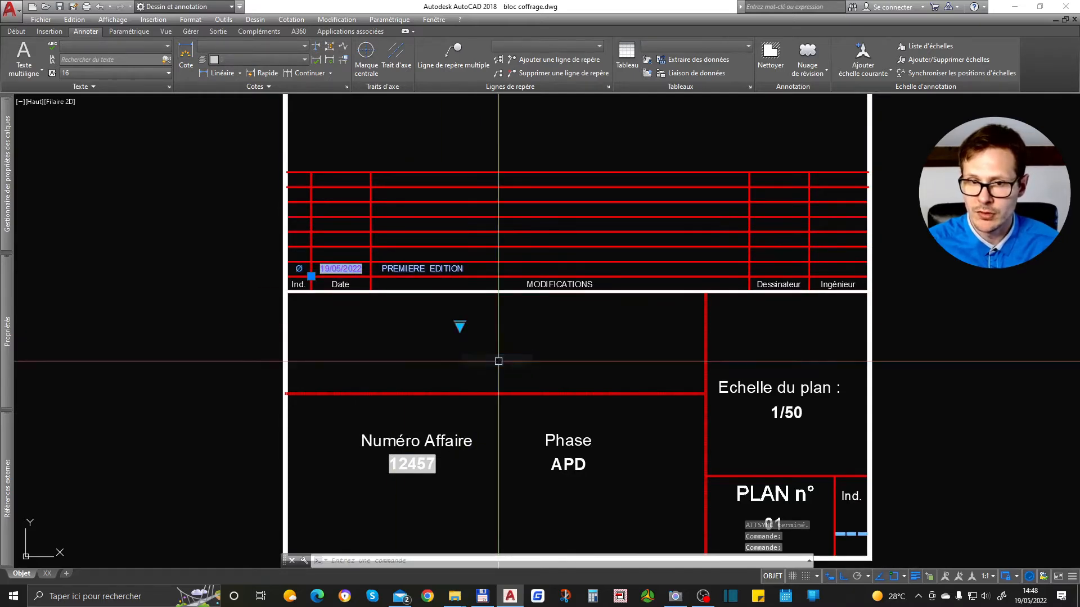
click(459, 327)
click(484, 349)
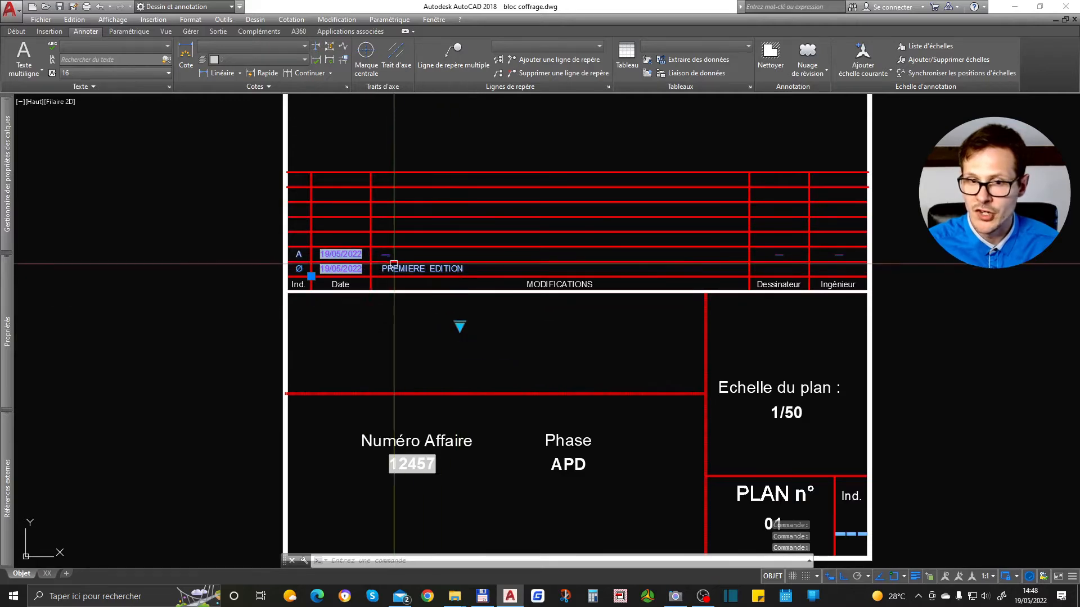
click(460, 325)
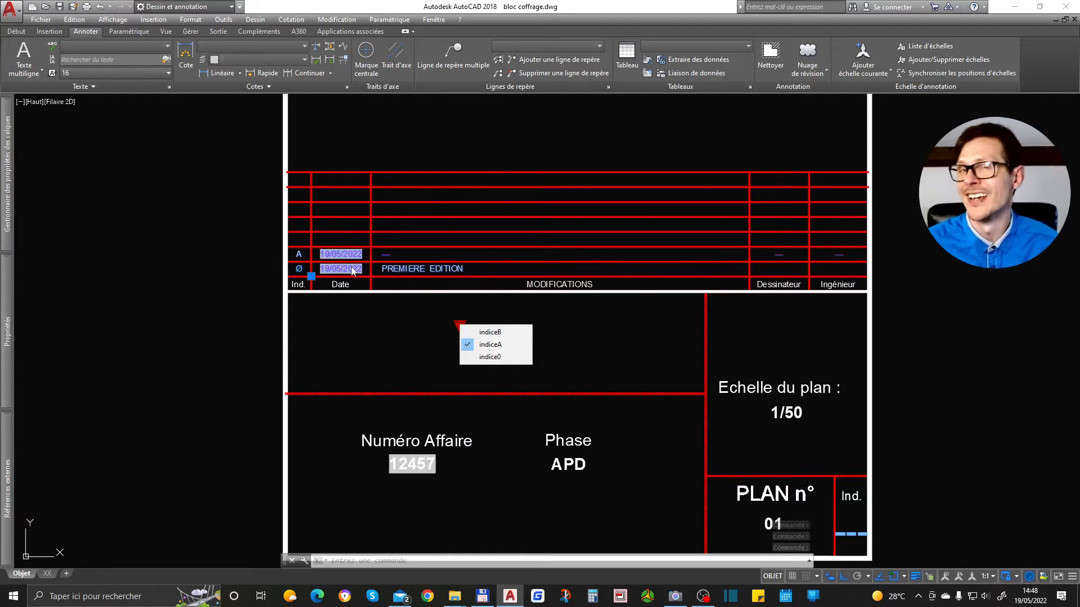
click(486, 332)
key(Escape)
Open the revision index block in the block editor.
scroll(318, 239, up, 2)
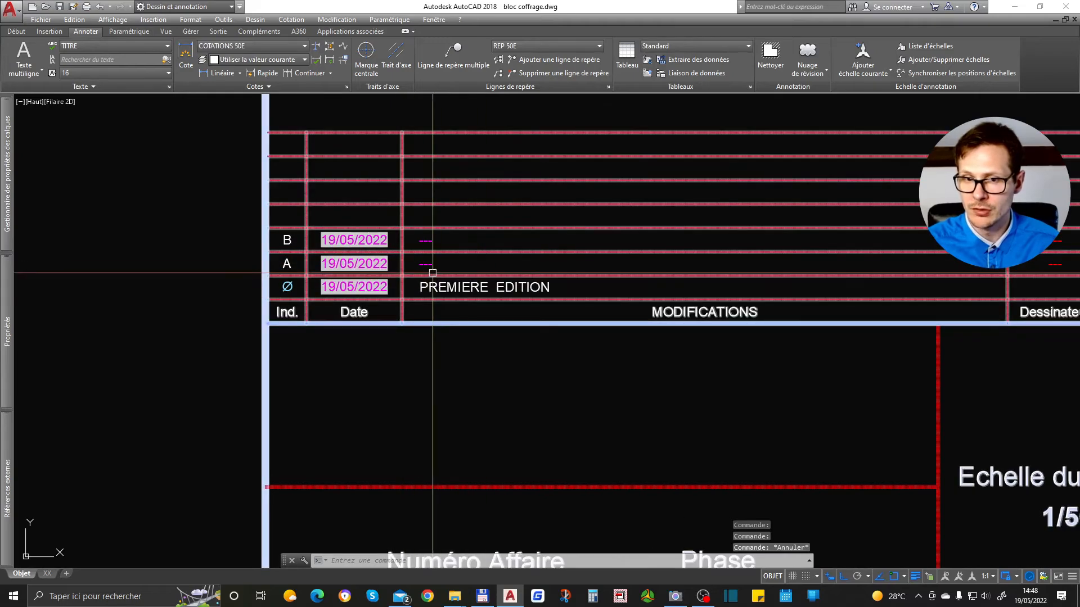
middle_drag(433, 273, 393, 299)
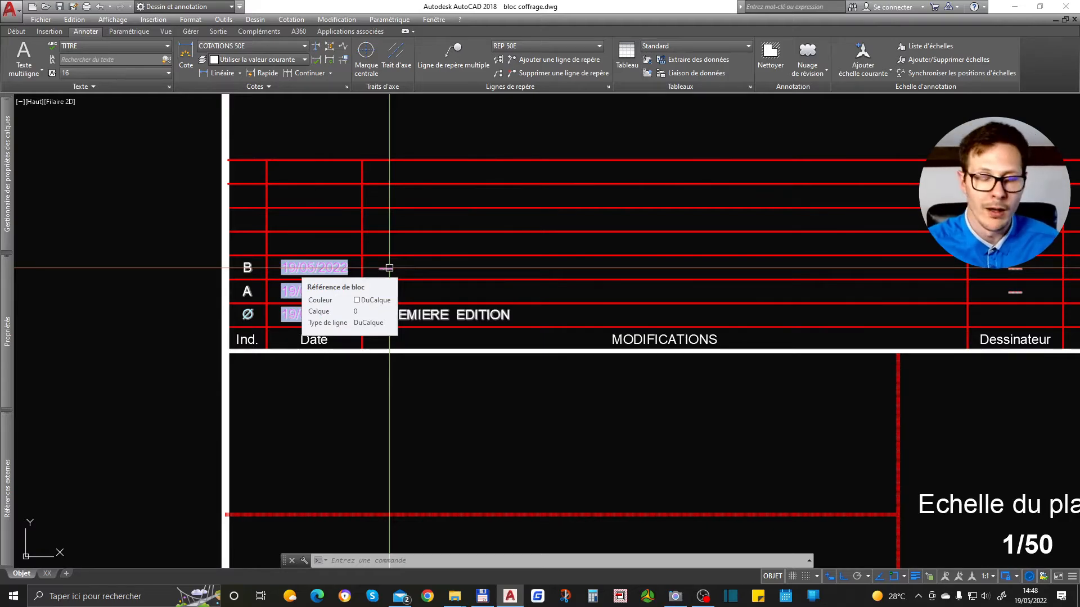
scroll(390, 268, down, 2)
scroll(875, 277, up, 2)
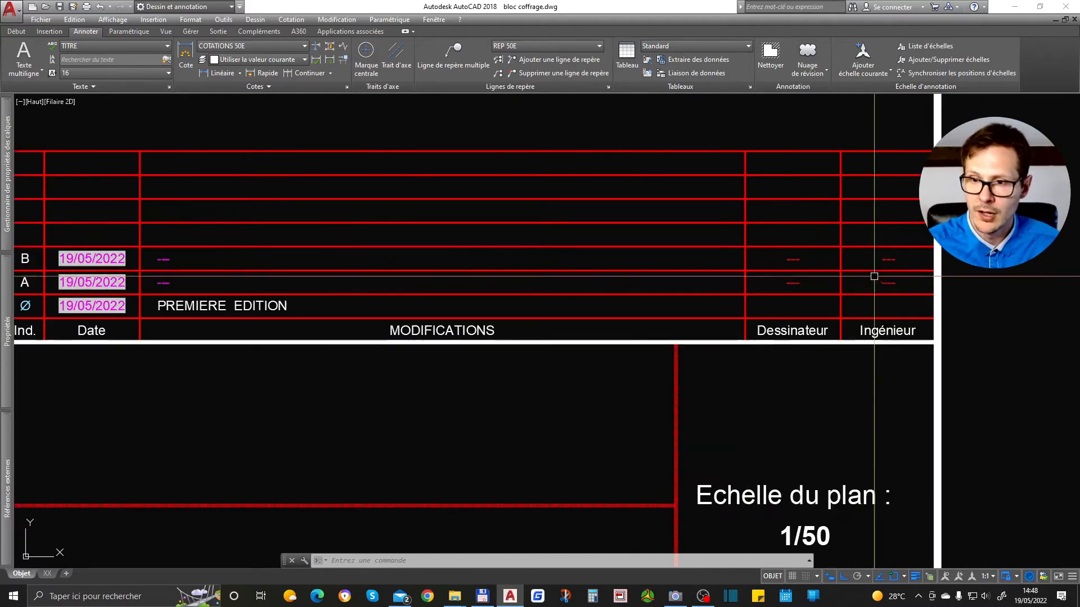
click(807, 295)
scroll(421, 339, down, 2)
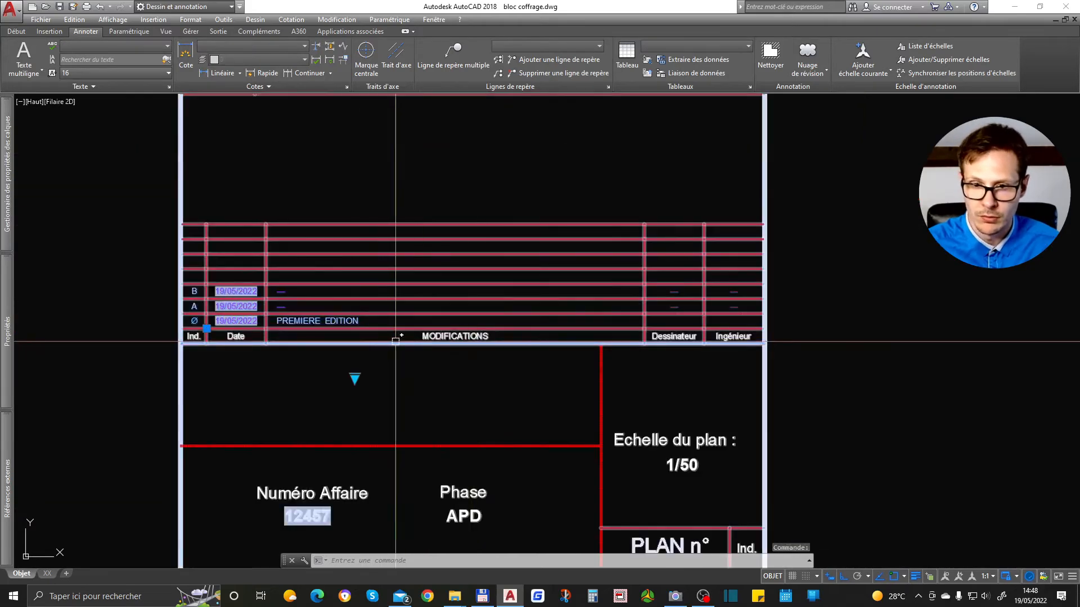
right_click(350, 376)
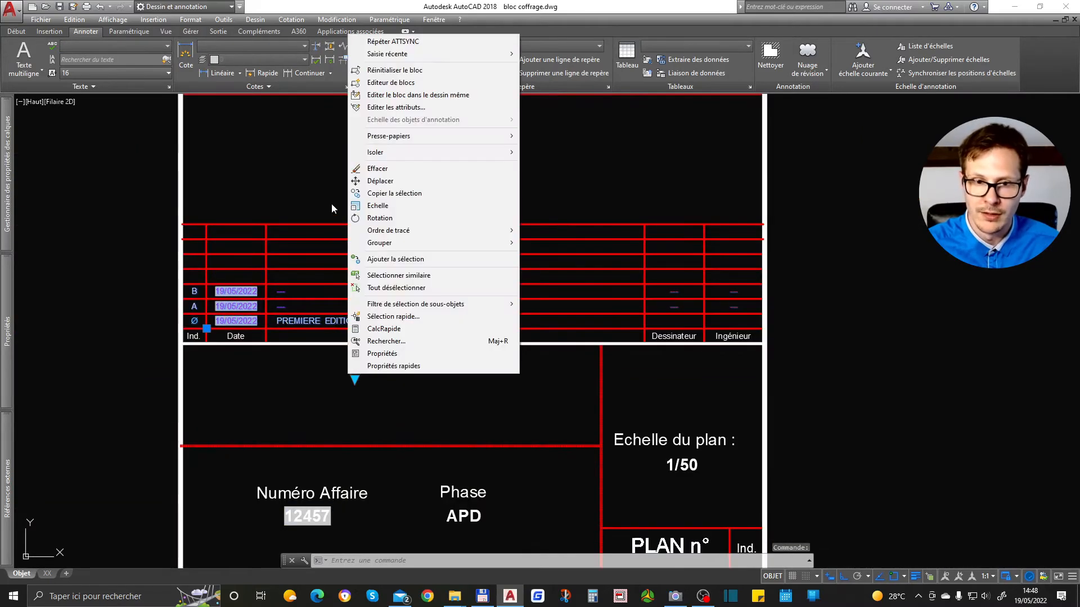
click(389, 83)
scroll(520, 202, up, 2)
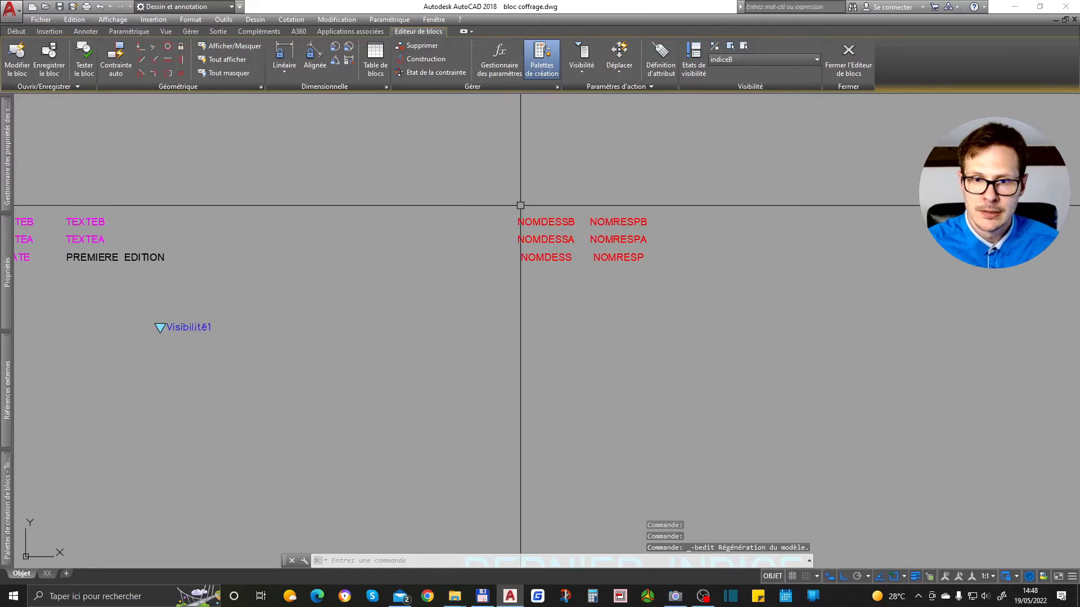
Check the NOMDESSA and NOMRESPA attribute definitions without changing them.
double_click(552, 243)
key(Return)
click(570, 243)
key(Return)
click(628, 238)
key(Return)
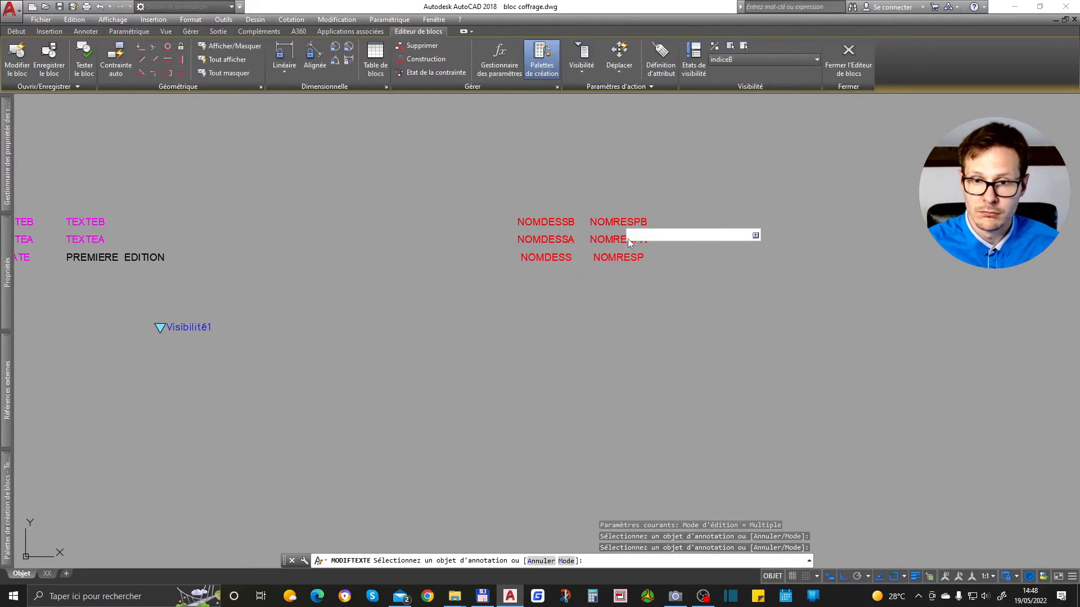
key(Escape)
Make indice0 the current visibility state, then close the block editor and save the changes.
click(744, 60)
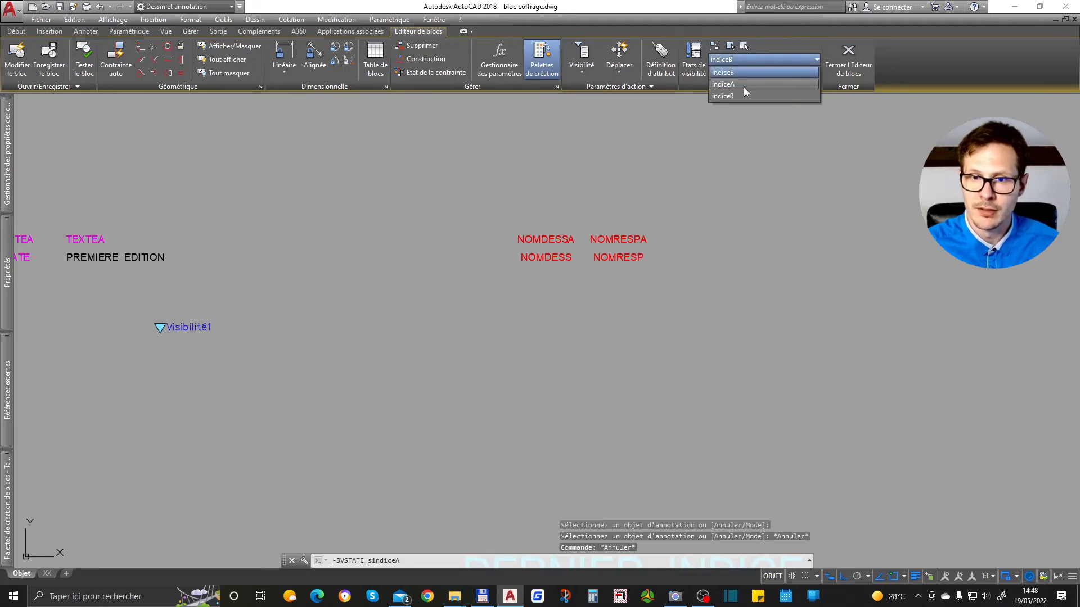
click(742, 65)
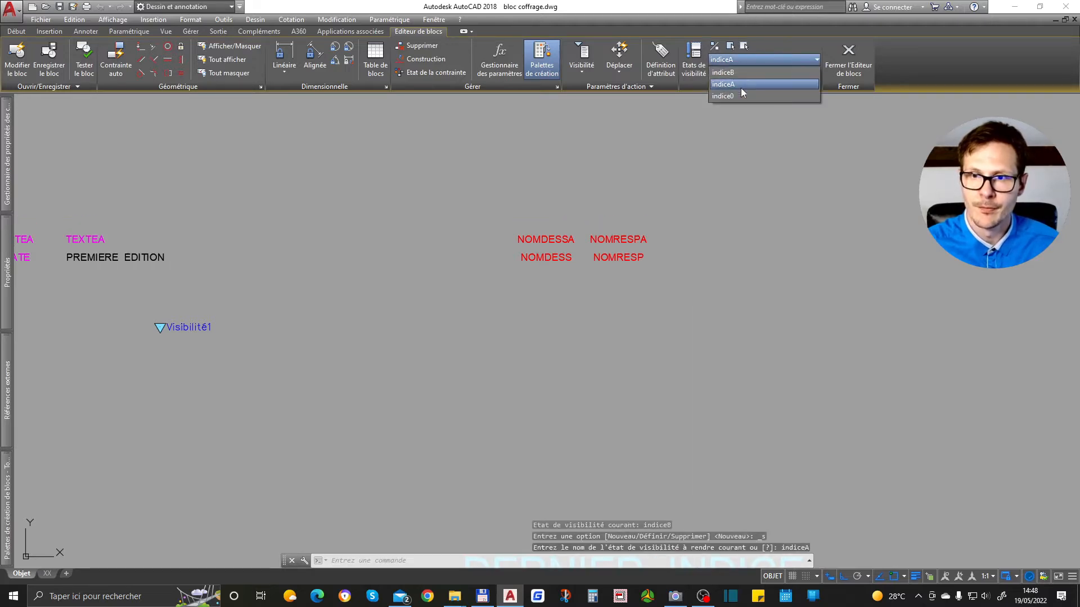
click(740, 97)
click(846, 56)
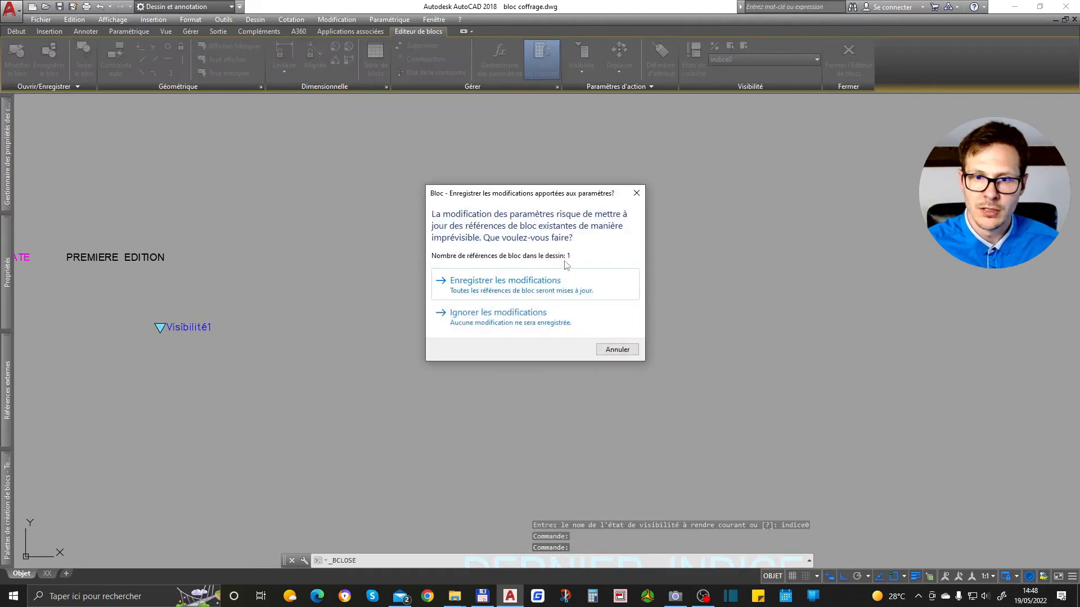
click(549, 286)
Run ATTSYNC again on the revision index block after the block edit.
text(at)
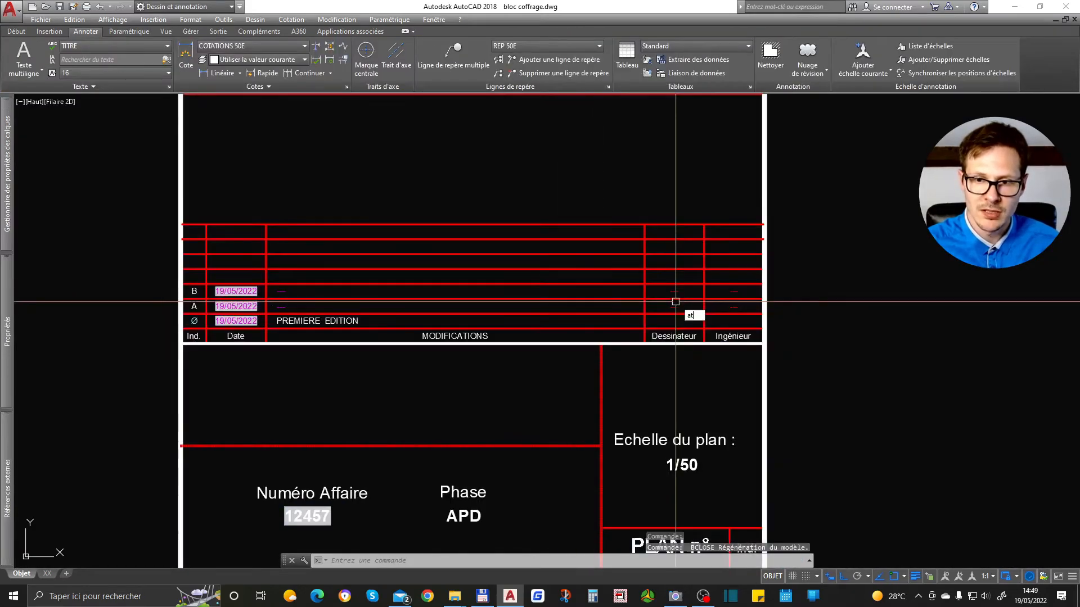
text(ts)
key(Return)
key(Return)
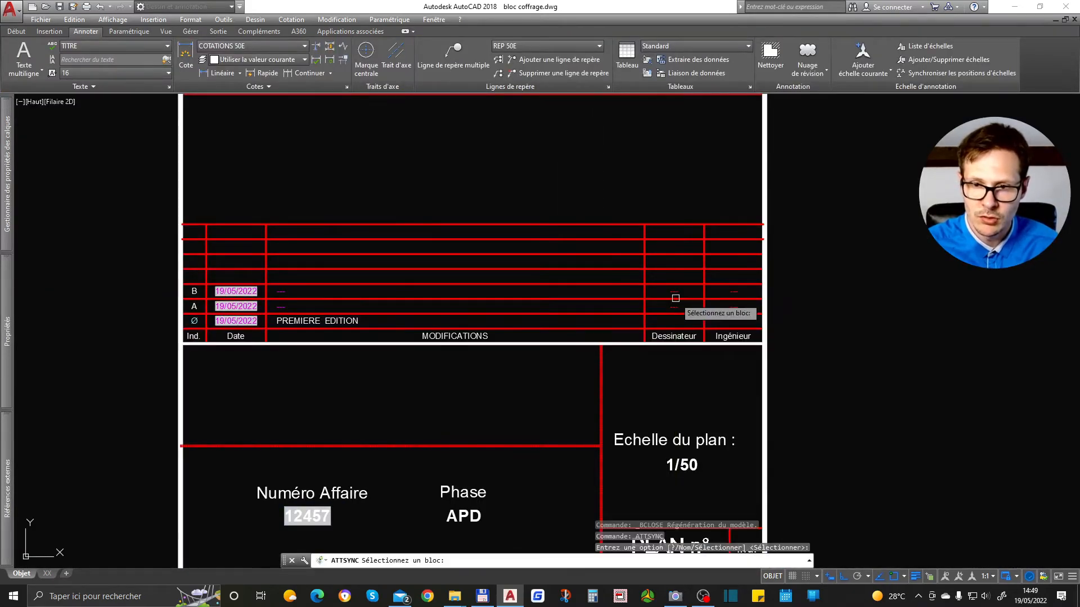
scroll(674, 298, up, 3)
click(675, 288)
key(Return)
Set the block's NOMDESS and NOMRESP attributes to --- for the first edition row.
double_click(675, 288)
key(Escape)
click(676, 287)
mouse_move(8, 315)
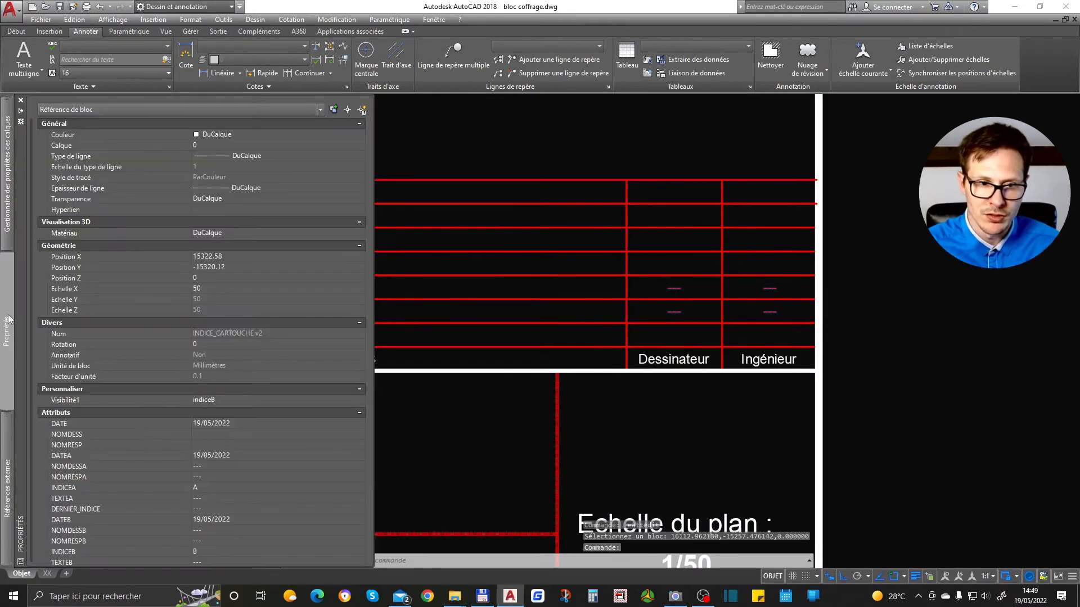
click(214, 446)
text(---)
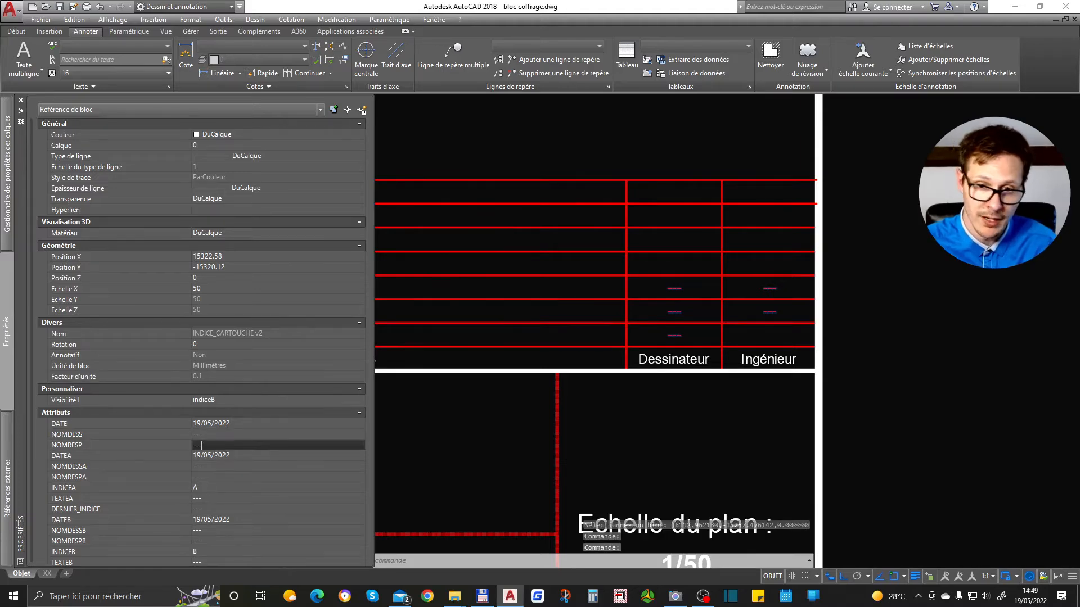
key(Return)
key(Escape)
scroll(861, 292, down, 2)
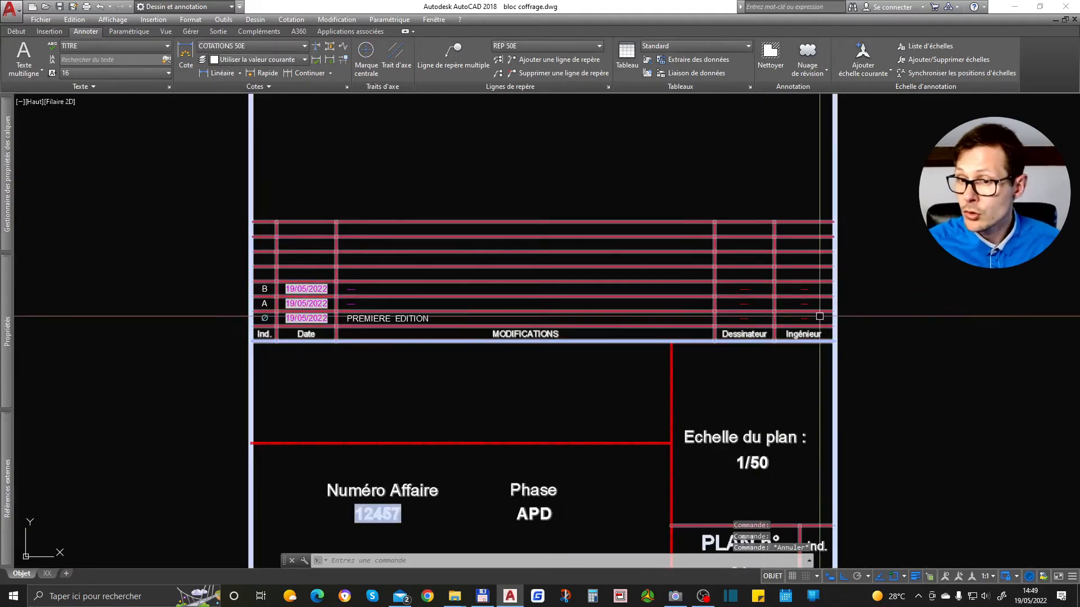
Examine the Ø, A and B revision rows across the Date, Modifications, Dessinateur and Ingénieur columns.
scroll(259, 309, up, 2)
scroll(315, 220, down, 2)
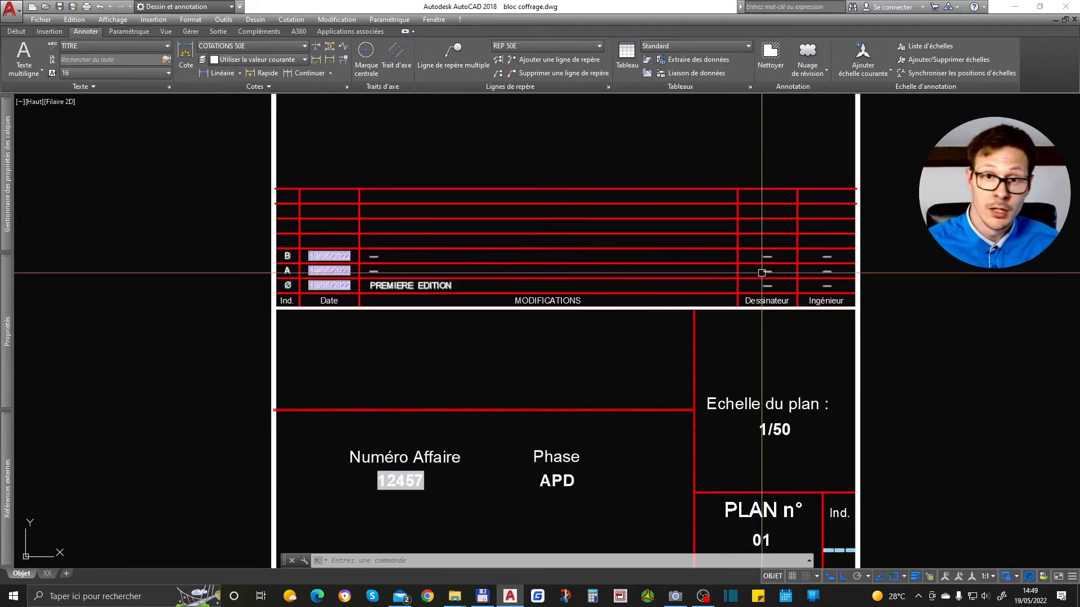
scroll(768, 271, up, 2)
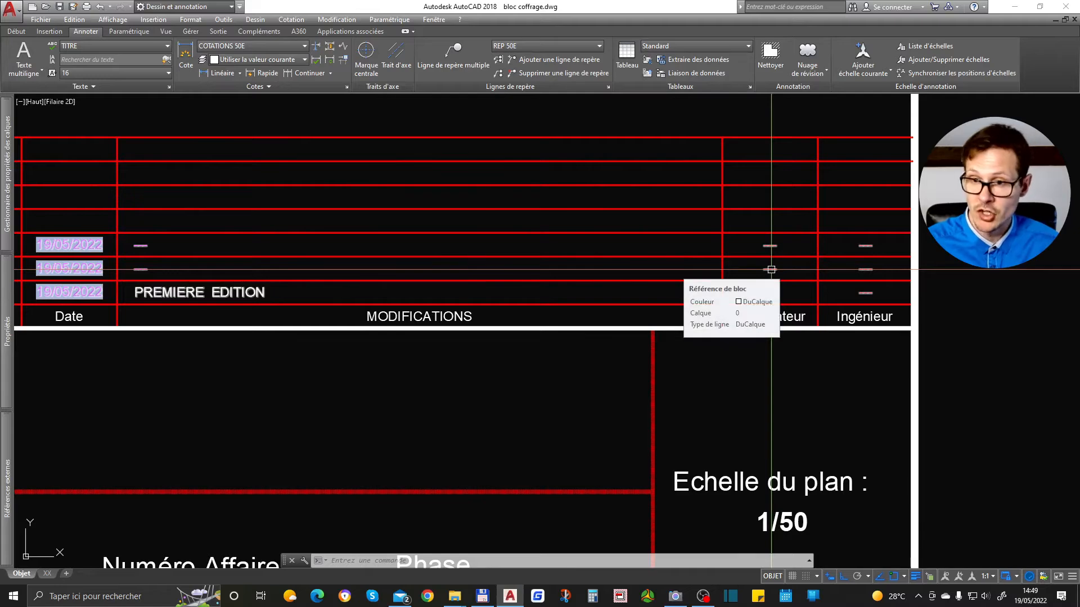
scroll(771, 270, up, 2)
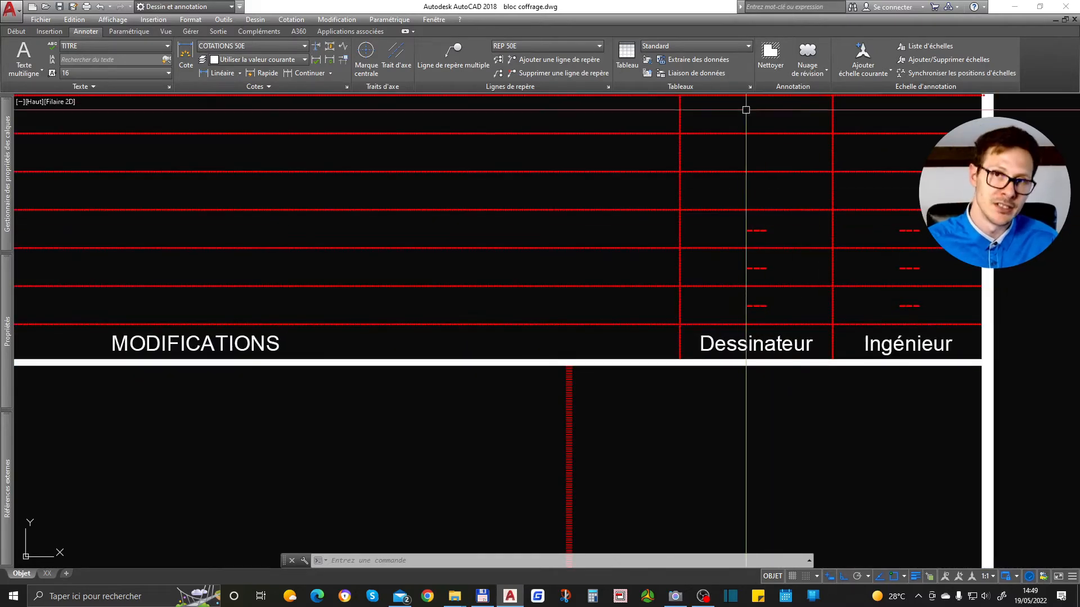
key(ctrl+a)
scroll(753, 261, down, 4)
scroll(635, 222, up, 2)
scroll(635, 222, up, 1)
scroll(506, 248, down, 2)
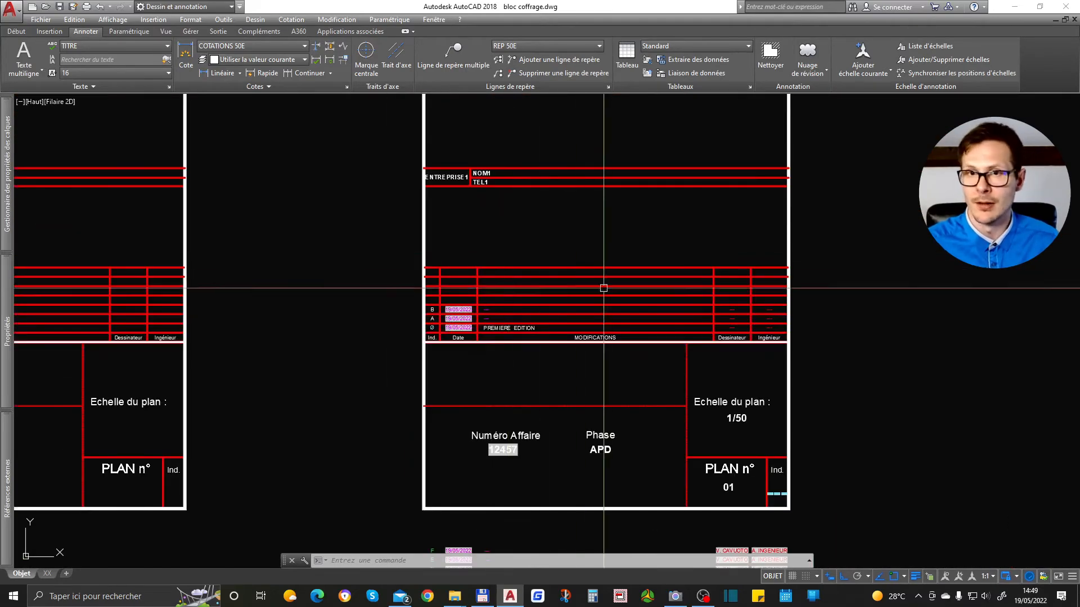
scroll(580, 307, up, 1)
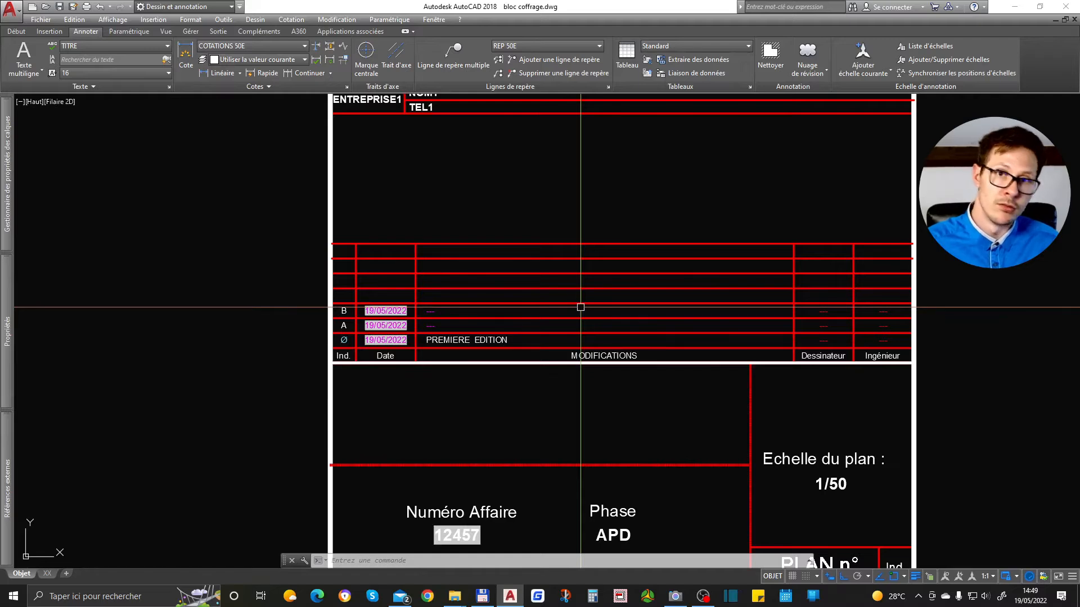
scroll(434, 365, up, 2)
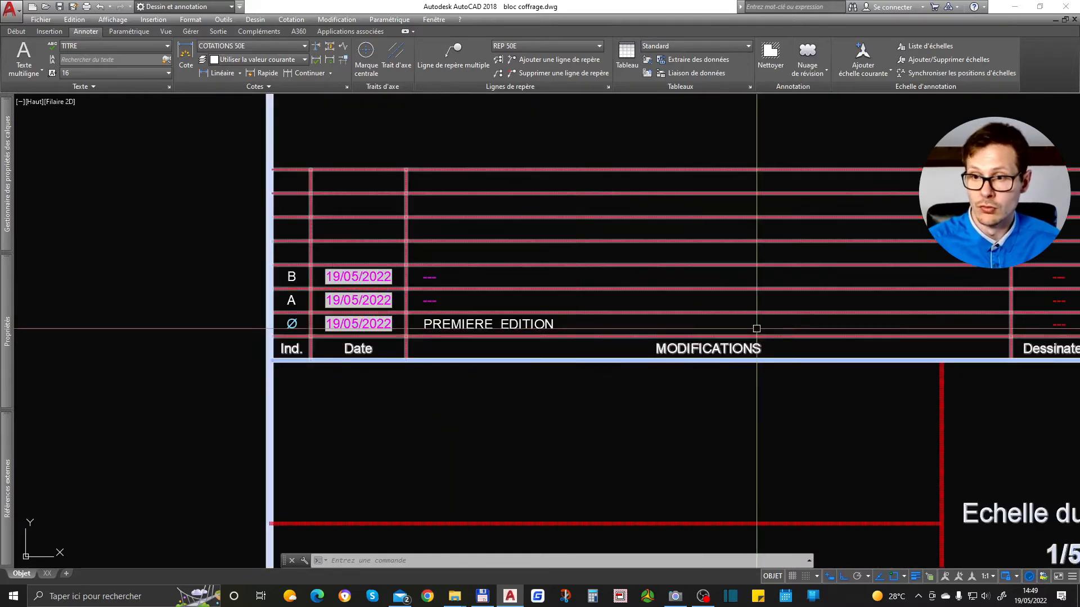
middle_drag(864, 312, 652, 310)
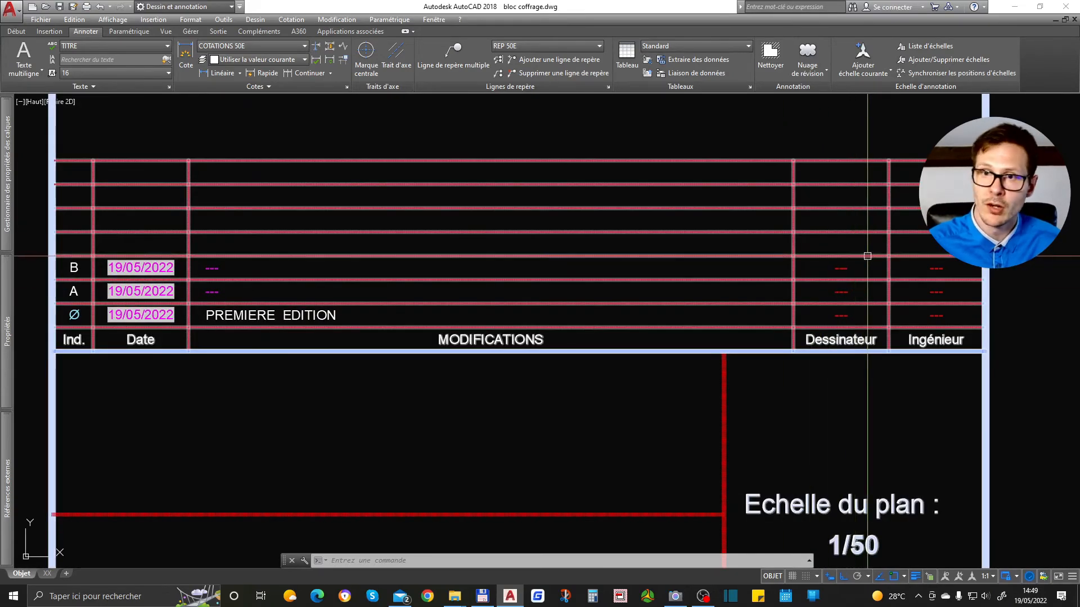
scroll(656, 337, down, 2)
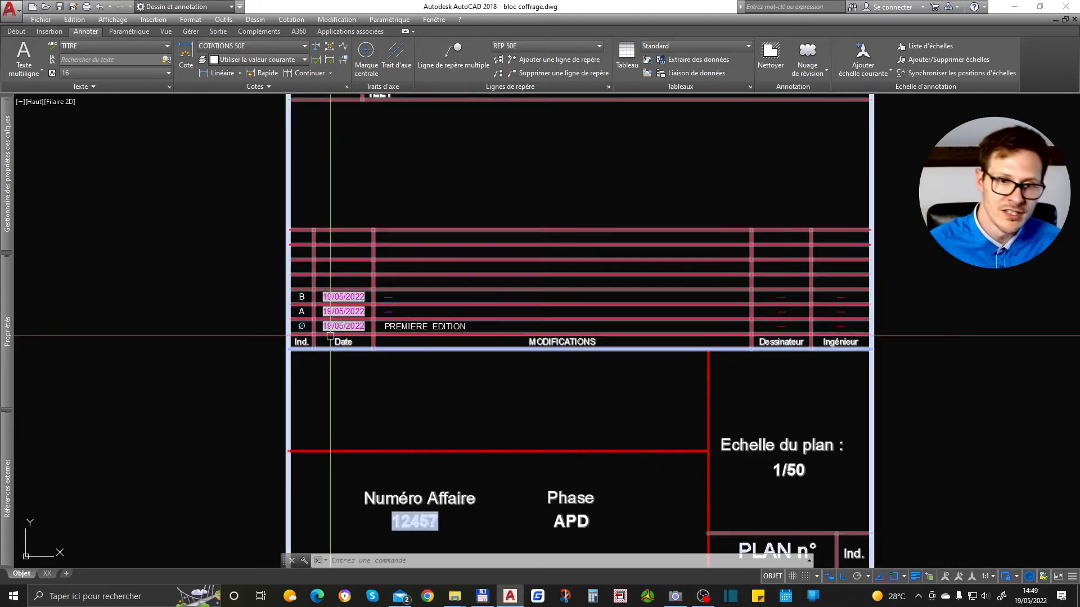
scroll(334, 315, up, 2)
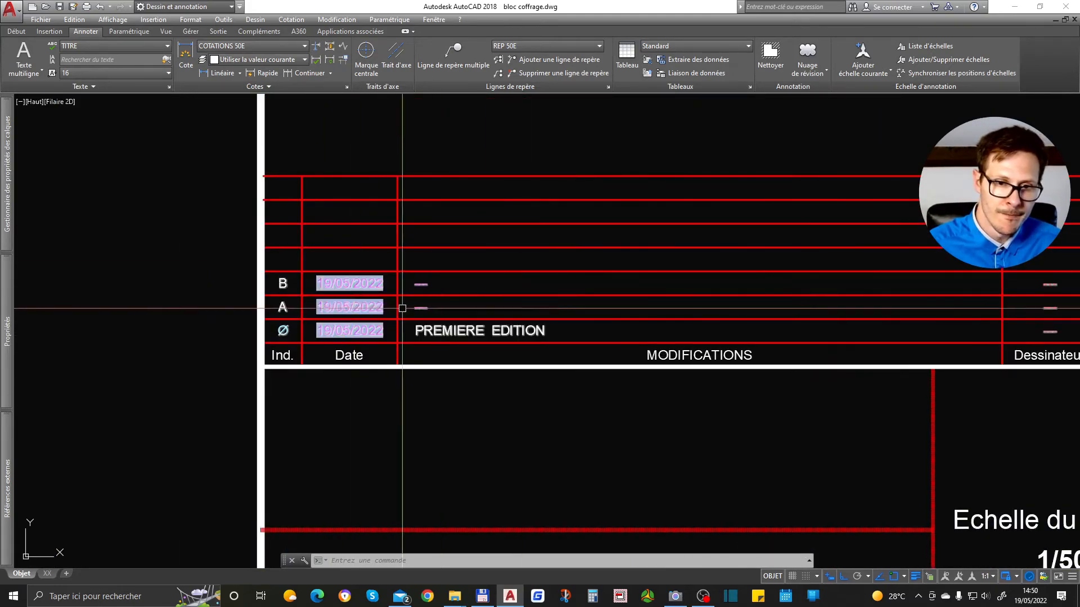
Set the revision index block to the indiceA visibility state and check the Ind. field beside the plan number.
scroll(402, 308, up, 2)
click(324, 269)
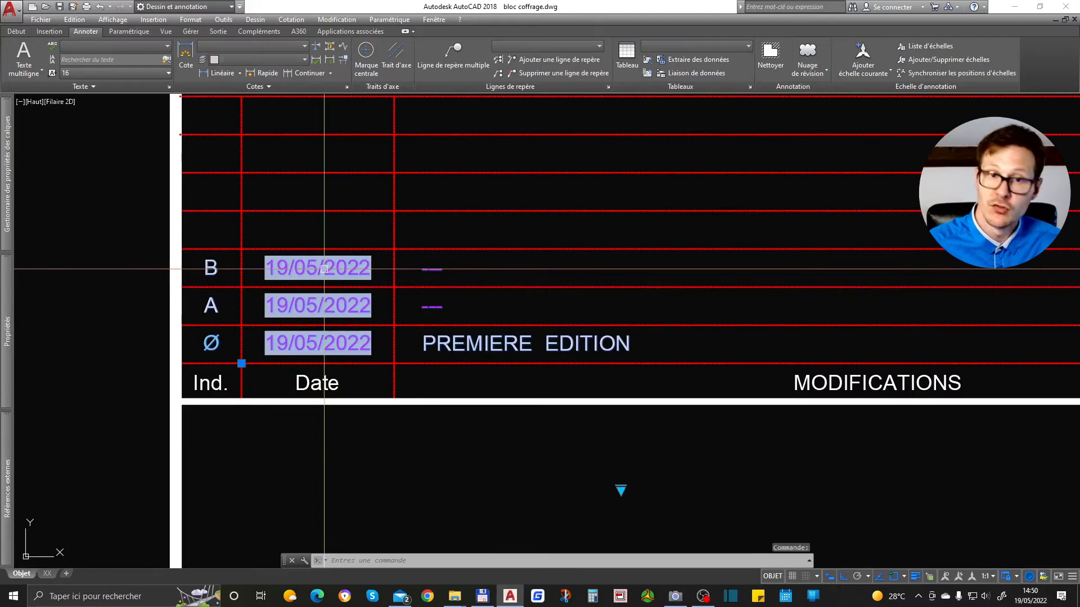
scroll(353, 268, down, 5)
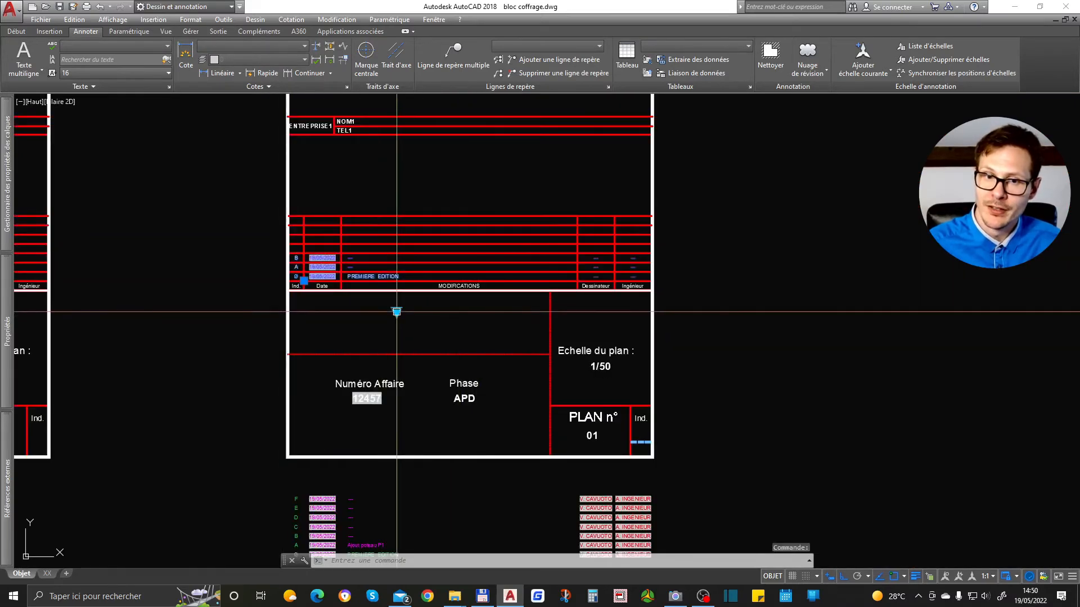
click(397, 311)
click(447, 338)
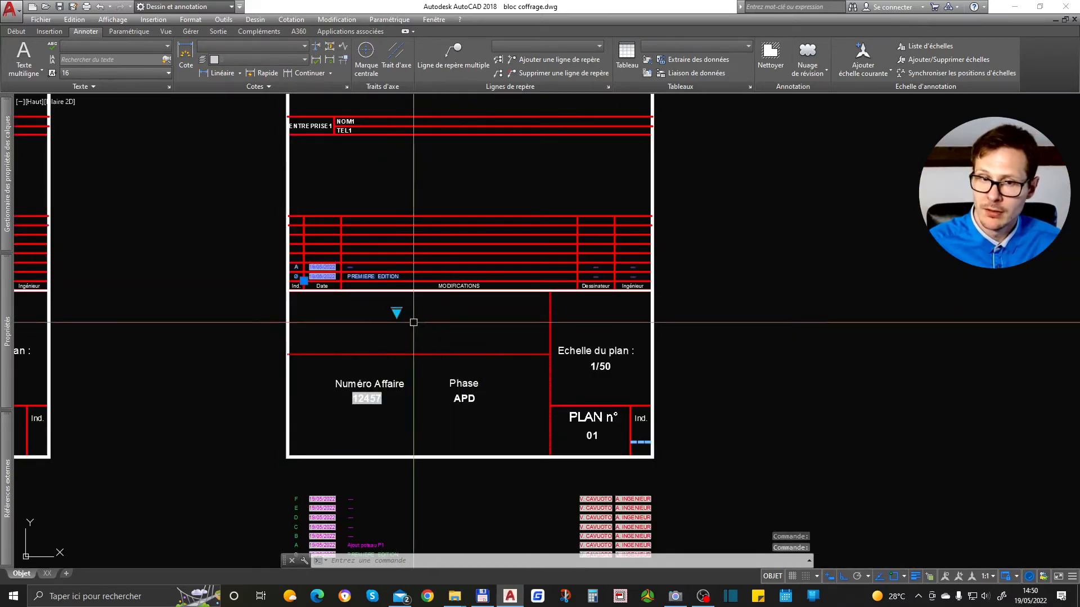
scroll(337, 291, up, 2)
scroll(321, 271, down, 4)
scroll(524, 394, up, 4)
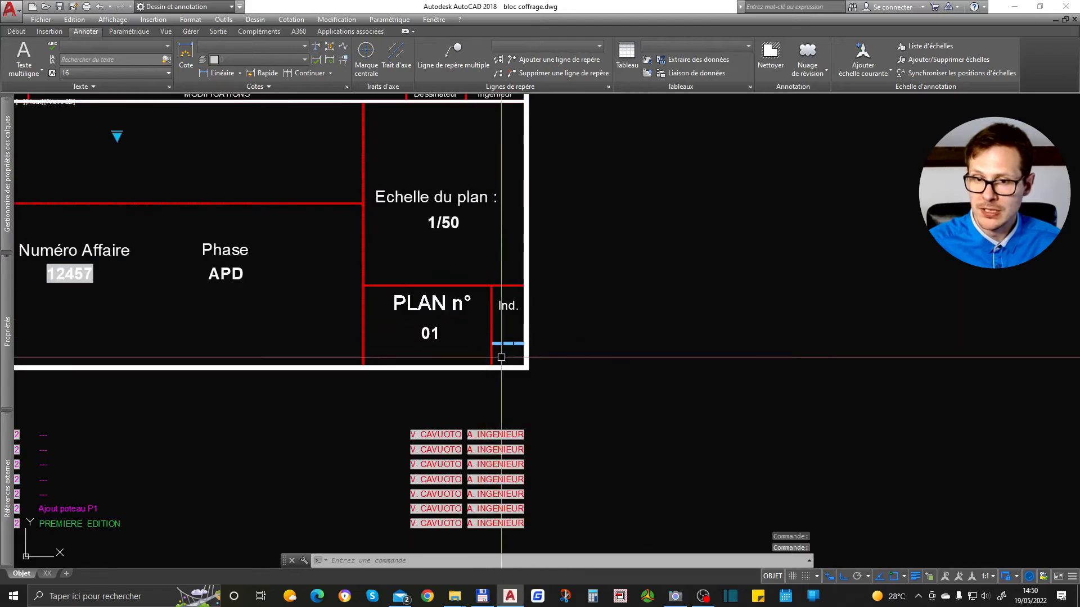
Set the revision index block to the indiceB visibility state.
middle_drag(388, 243, 662, 354)
click(386, 253)
click(386, 254)
click(390, 246)
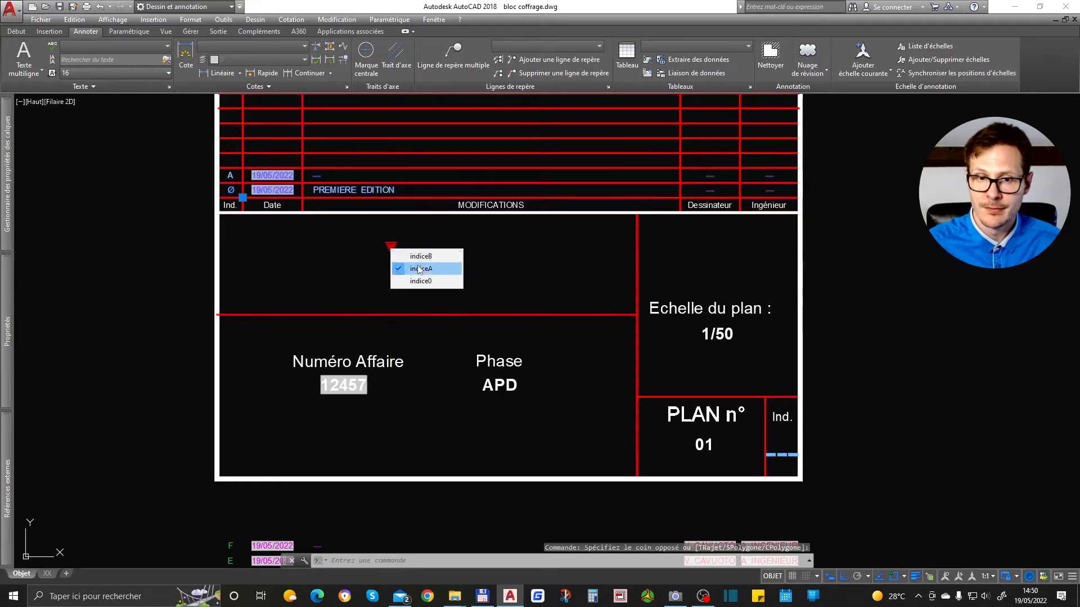
click(435, 257)
key(Escape)
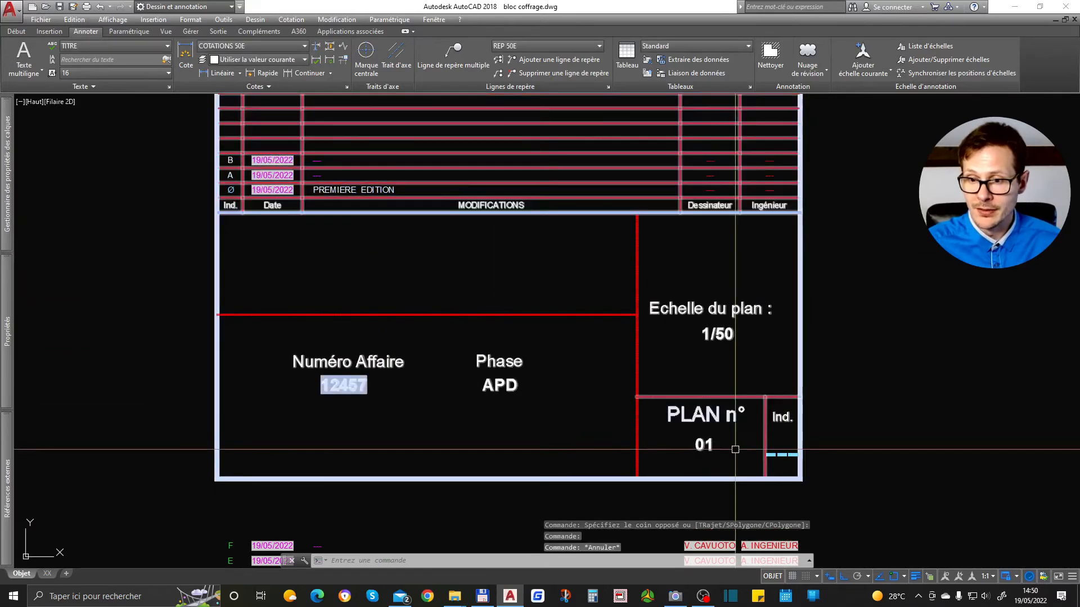
Check the DERNIER_INDICE attribute of the revision index block without changing it, and save the drawing.
double_click(774, 457)
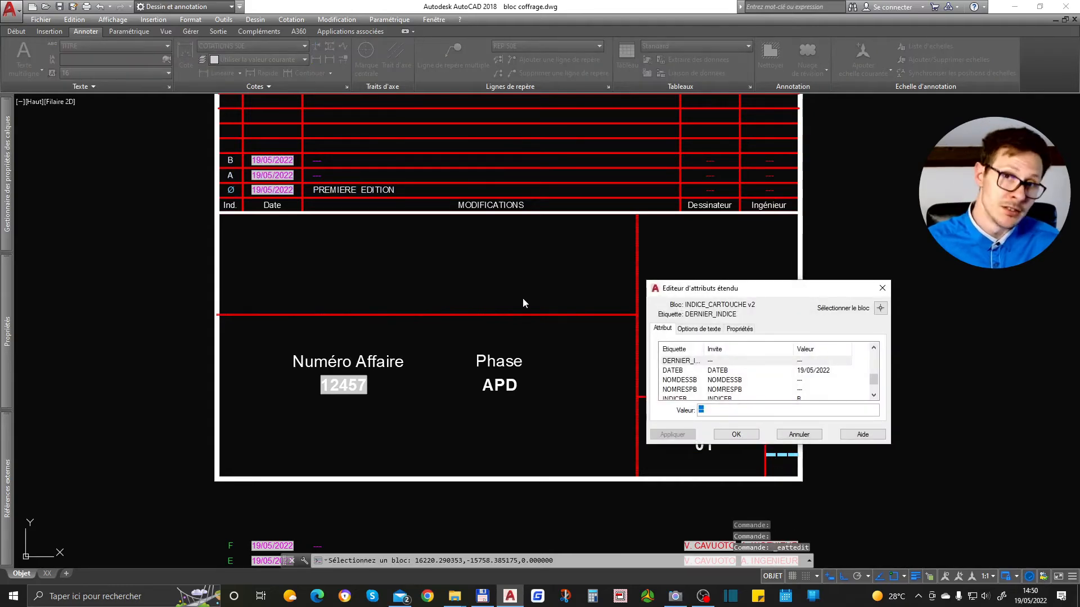
key(Escape)
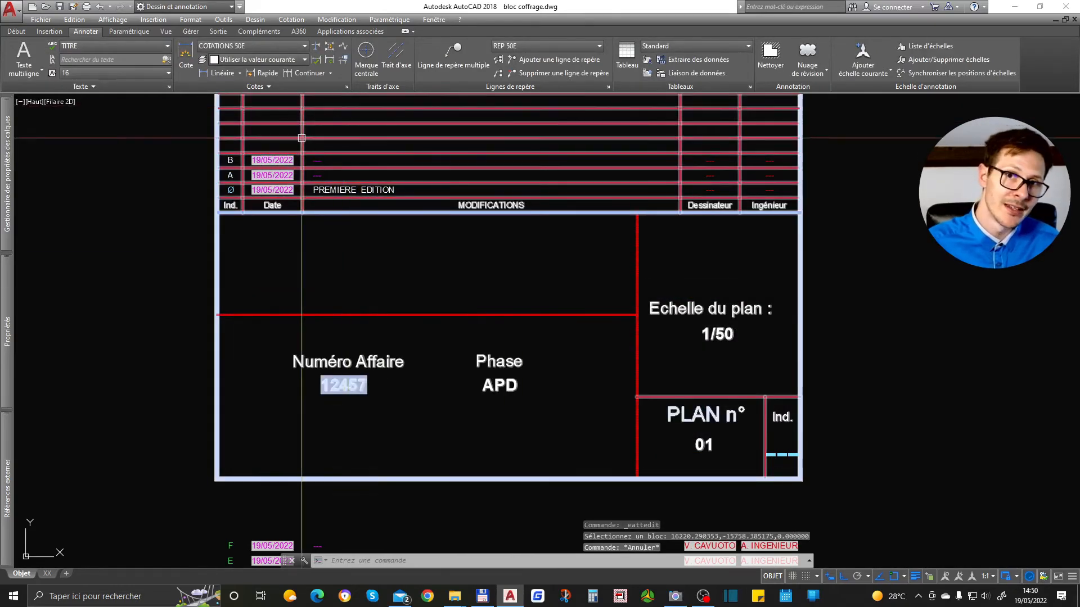
key(ctrl+s)
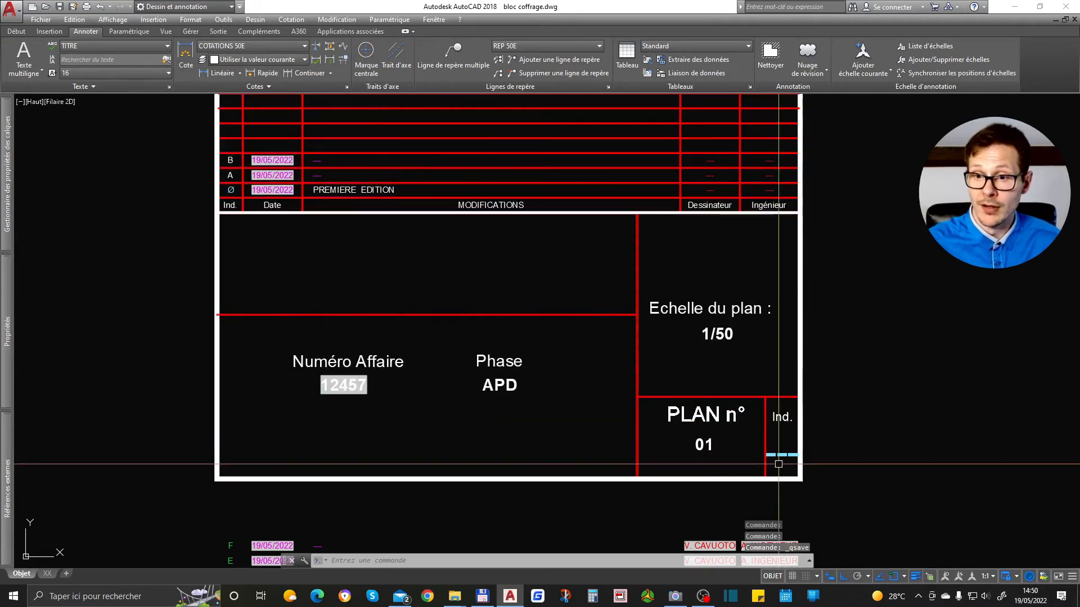
Open the revision index block in the block editor.
click(231, 162)
middle_drag(255, 144, 251, 188)
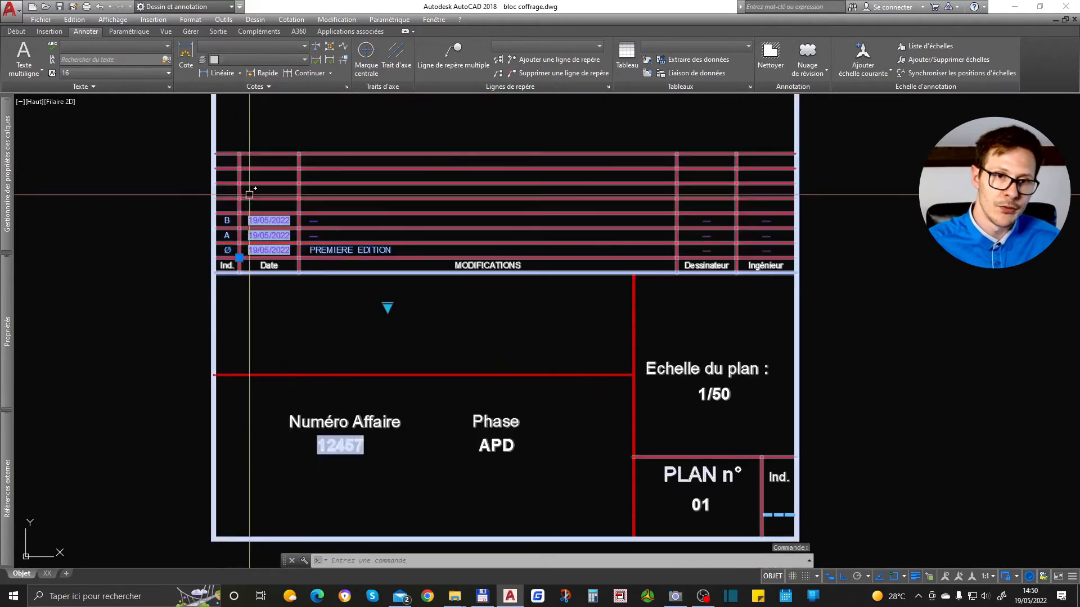
scroll(281, 213, up, 2)
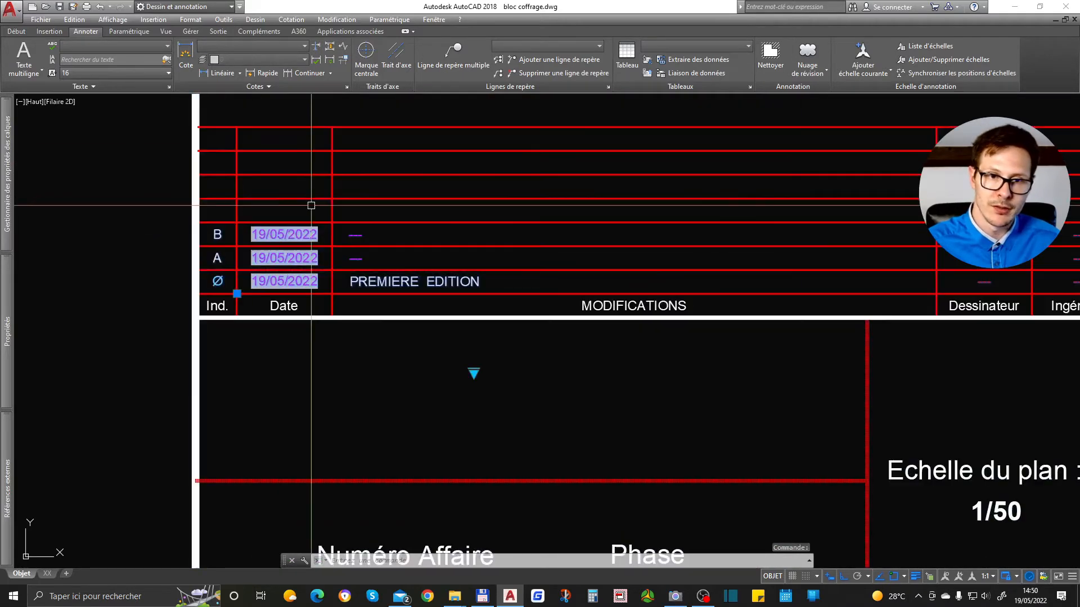
right_click(293, 229)
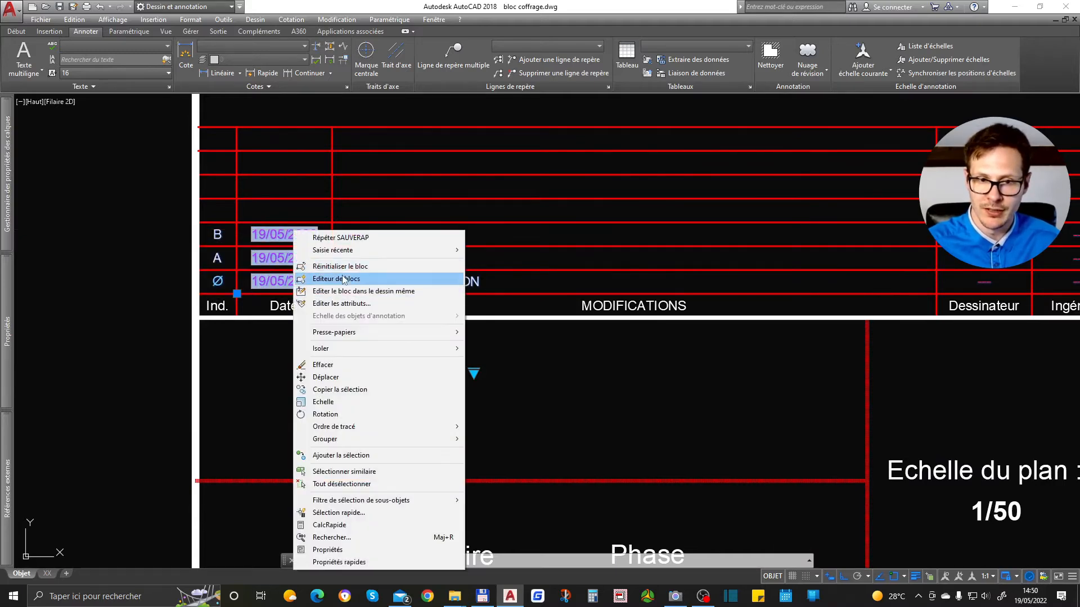
click(342, 274)
scroll(225, 125, up, 2)
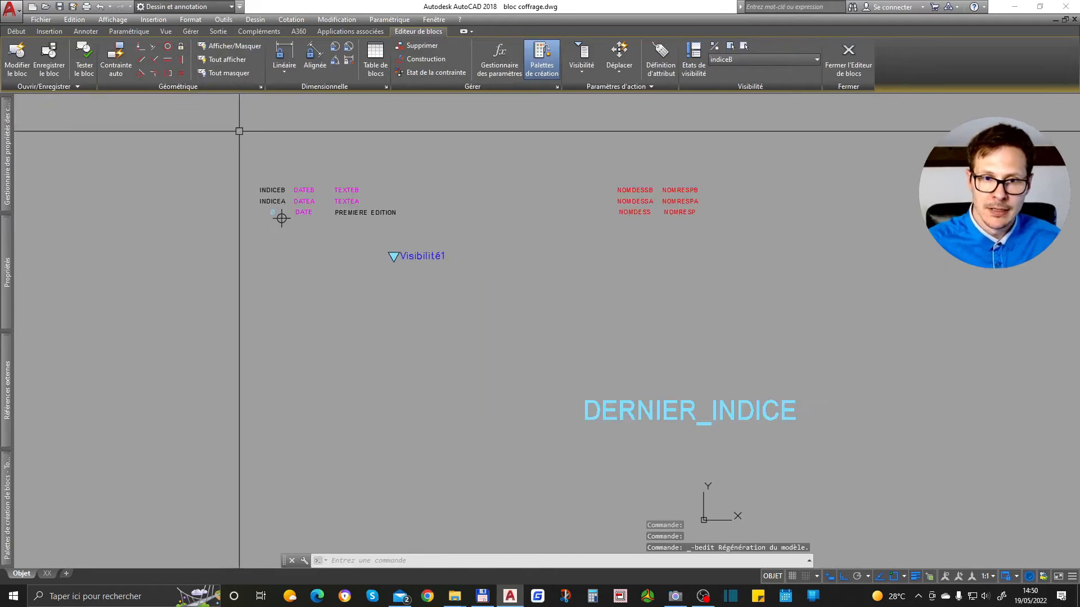
Move the Visibilité1 parameter above the attribute rows.
click(469, 246)
click(376, 316)
text(d)
key(space)
click(394, 255)
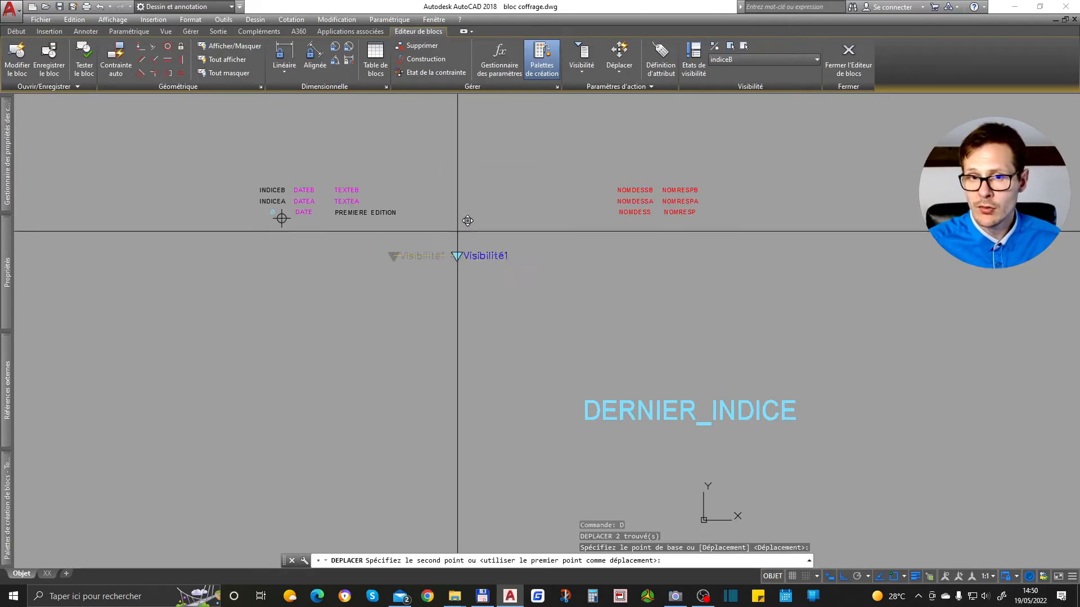
click(448, 118)
scroll(545, 202, up, 2)
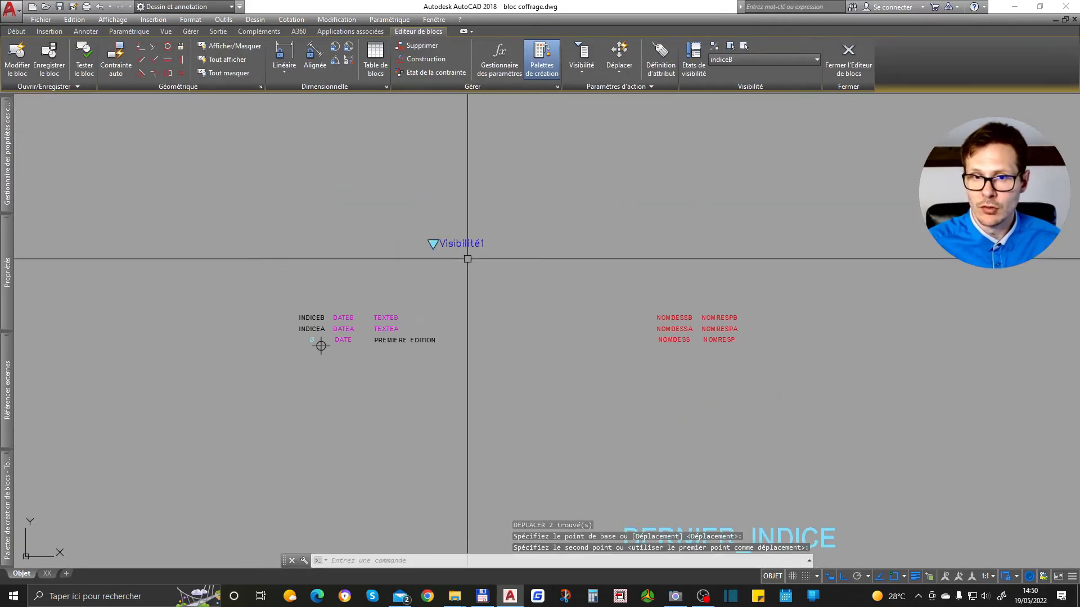
click(544, 201)
click(121, 325)
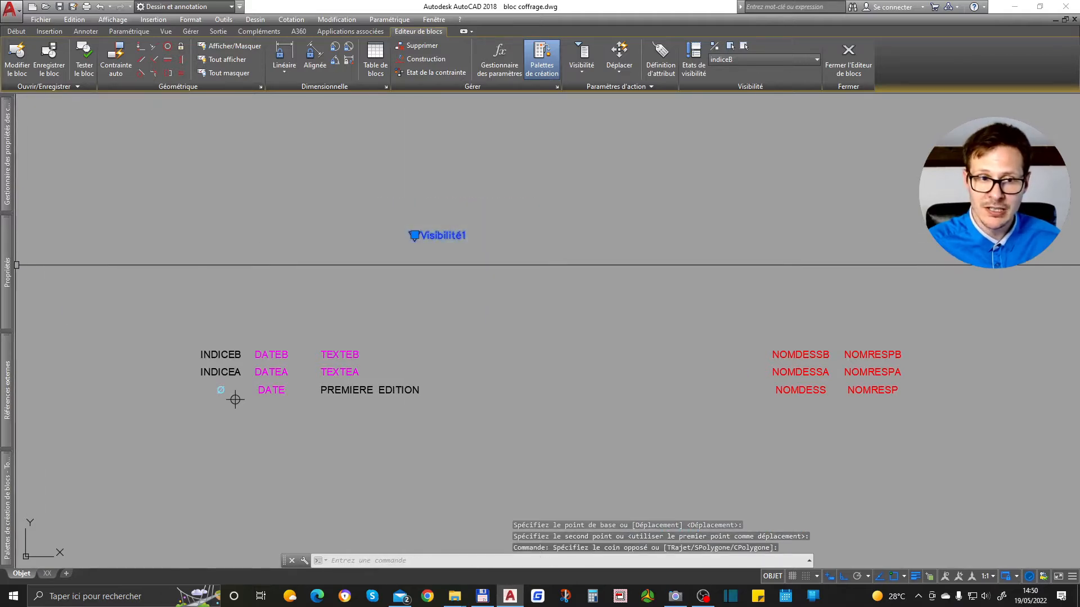
mouse_move(7, 273)
middle_drag(492, 234, 640, 219)
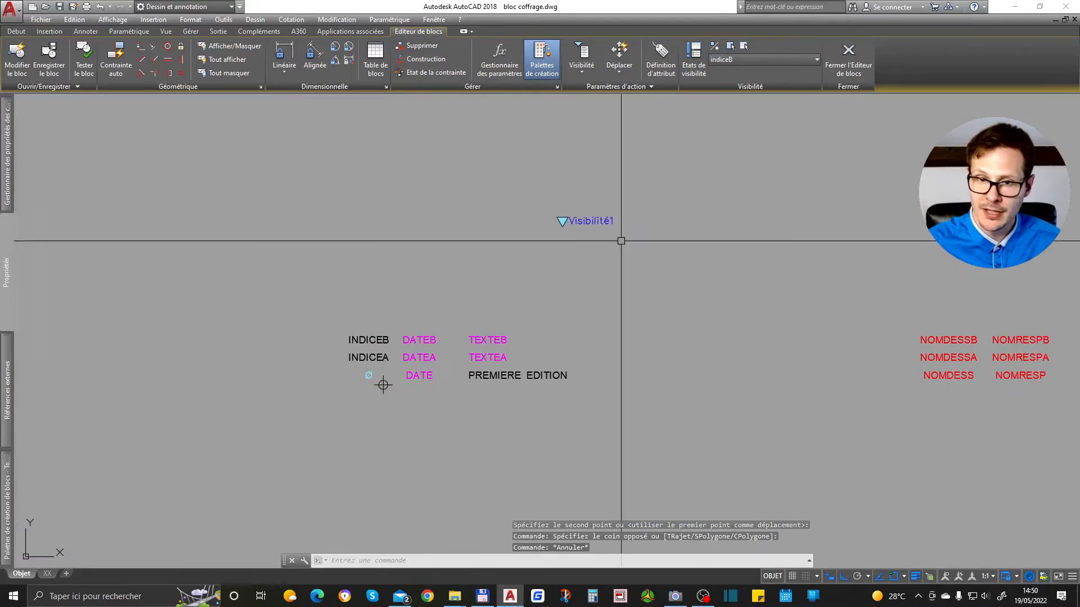
key(Escape)
Set the number of grips of the Visibilité1 parameter to 0 in its properties.
click(588, 216)
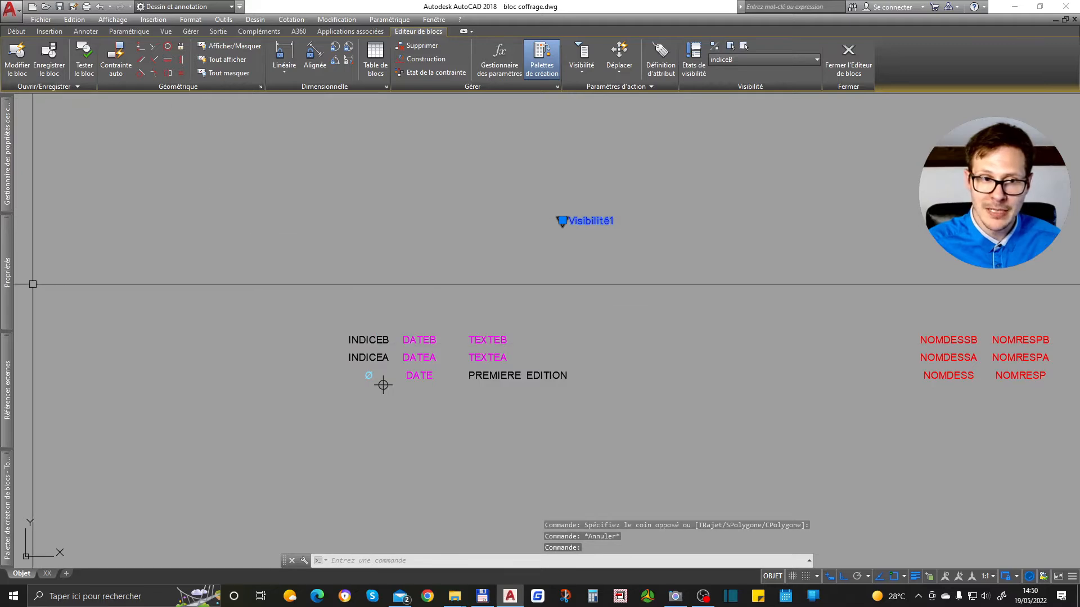
mouse_move(4, 269)
click(224, 332)
click(223, 333)
click(224, 357)
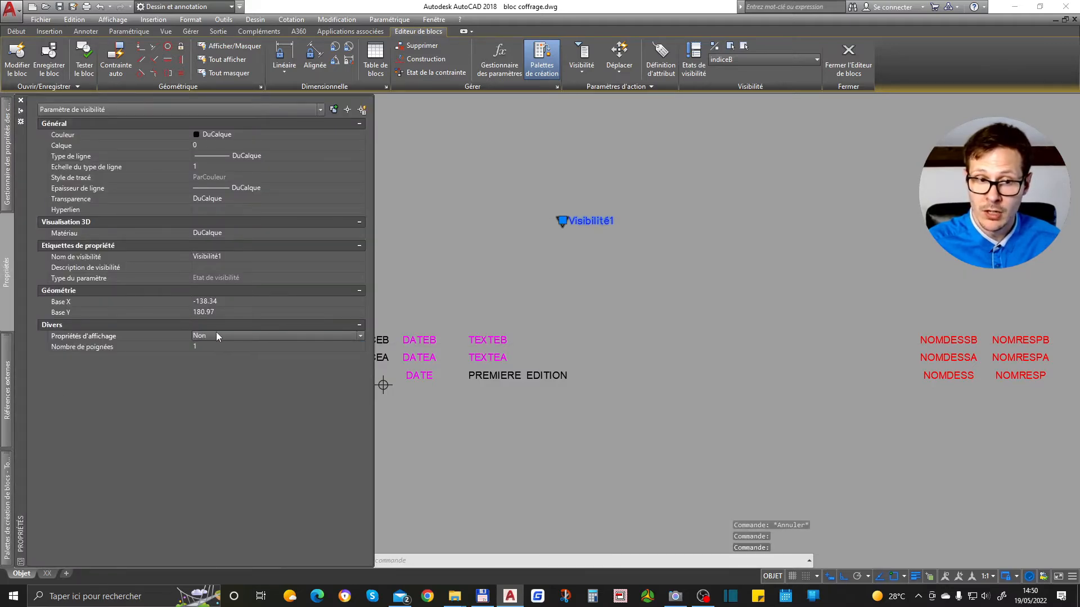
click(214, 347)
click(213, 346)
click(200, 358)
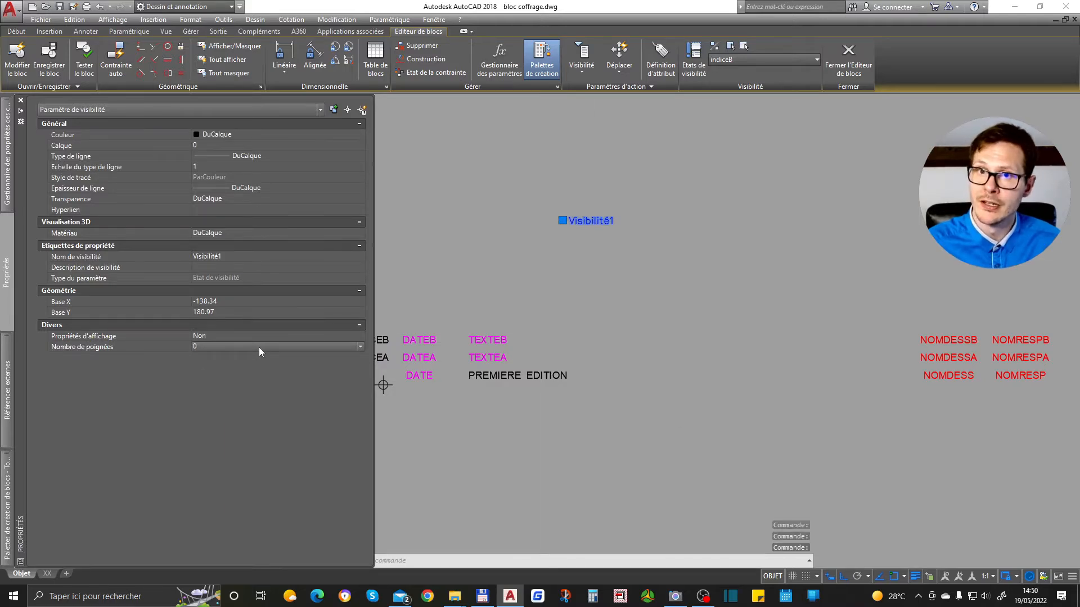
key(Escape)
key(ctrl+1)
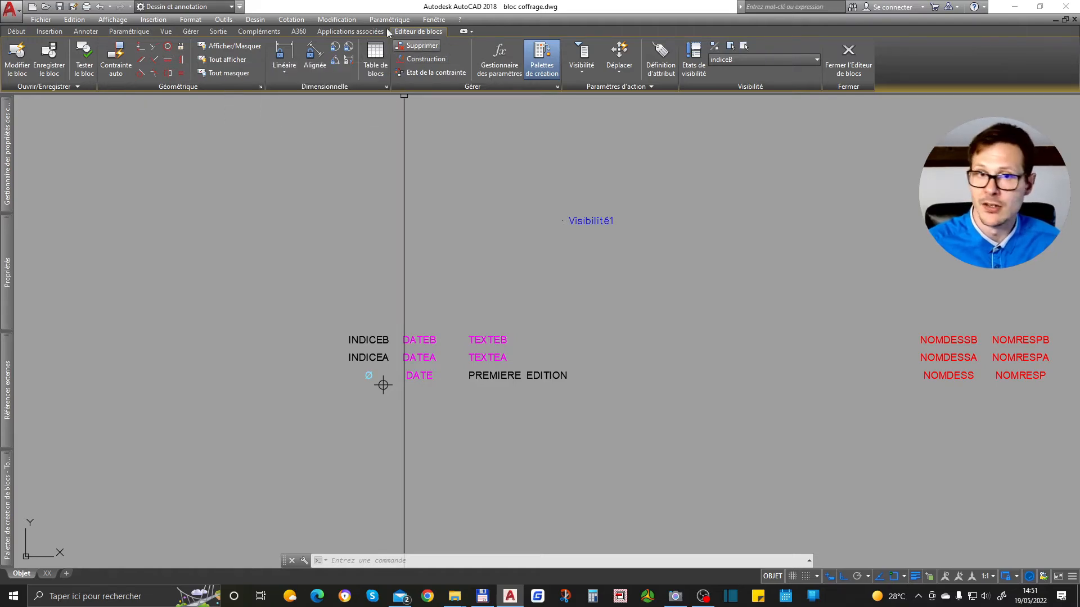
Place a block properties table with 1 grip just below the PREMIERE EDITION row.
click(386, 53)
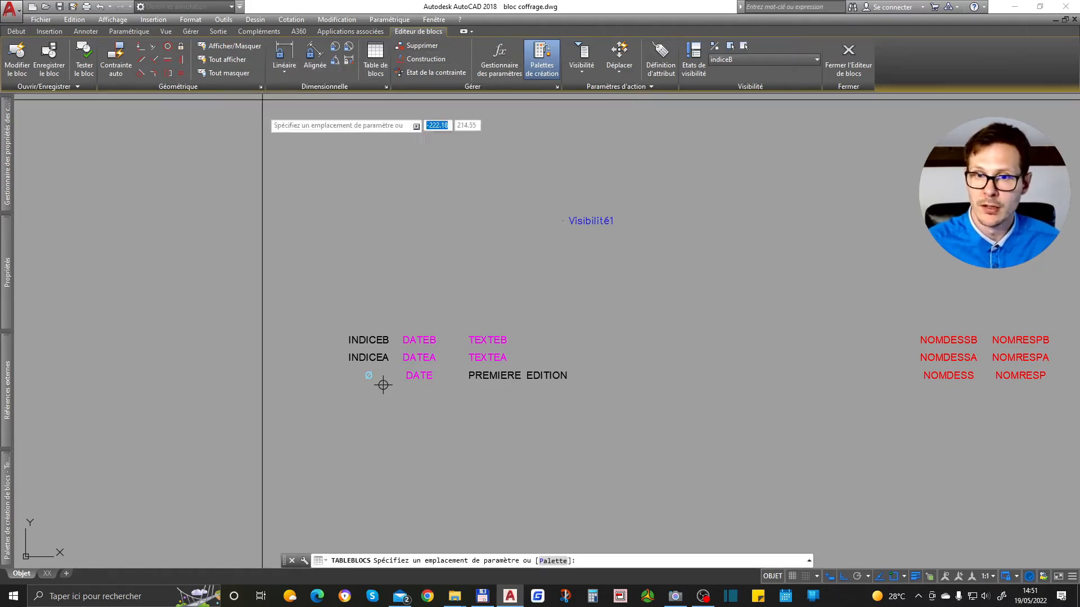
click(506, 395)
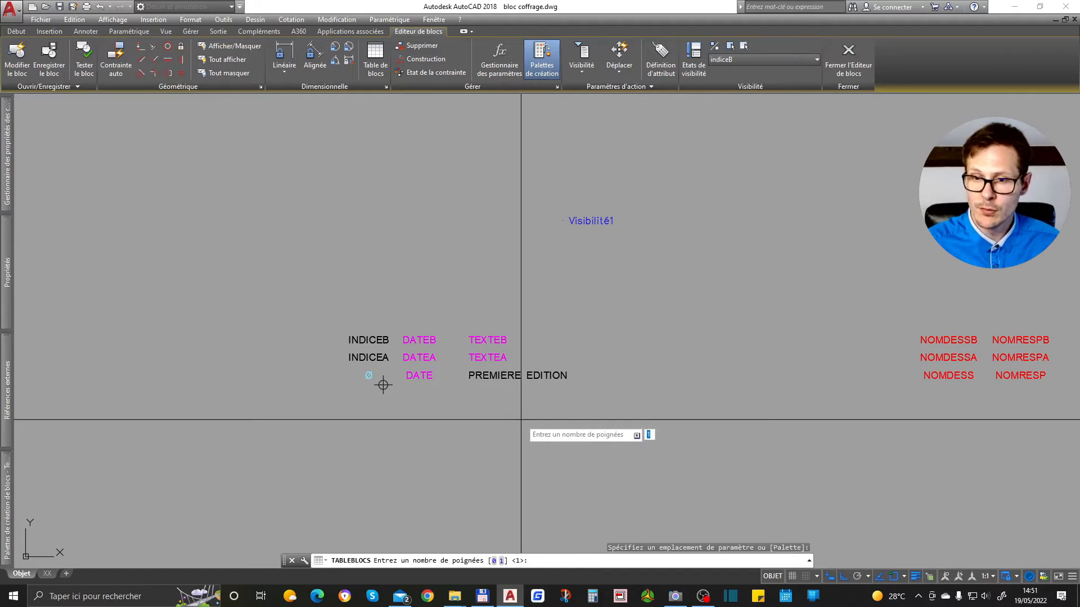
key(Return)
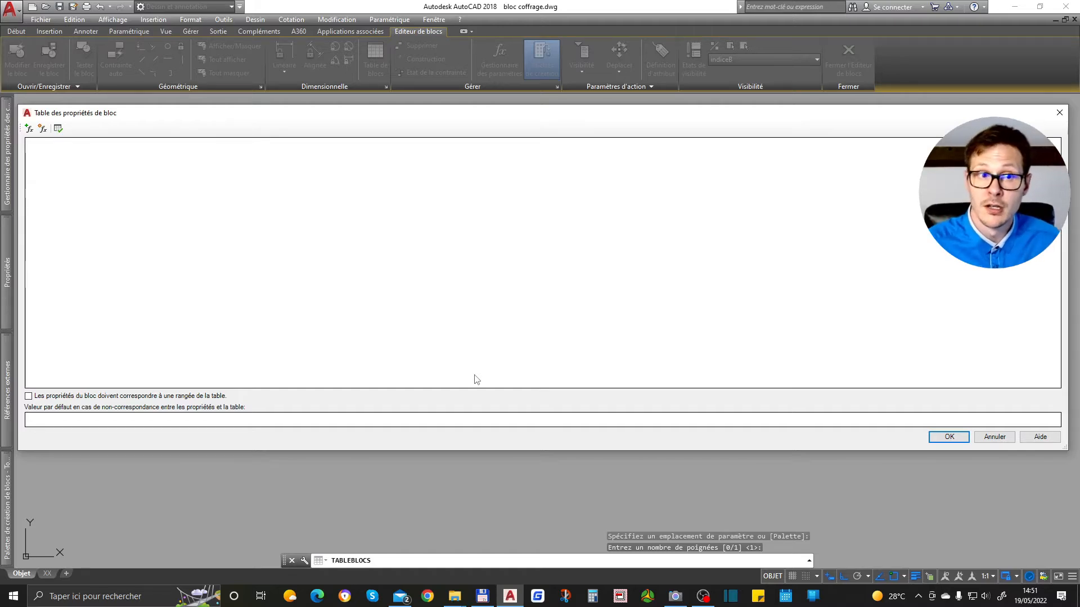
Add the Visibilité1 parameter to the block properties table and choose indice0 in its first row.
click(29, 129)
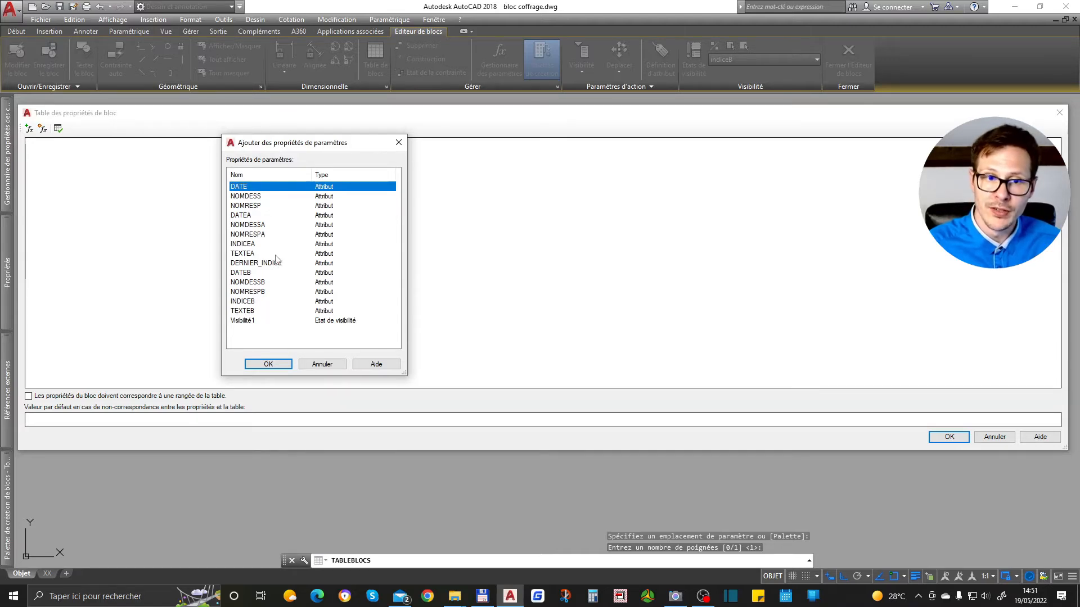
double_click(250, 321)
click(58, 158)
click(57, 159)
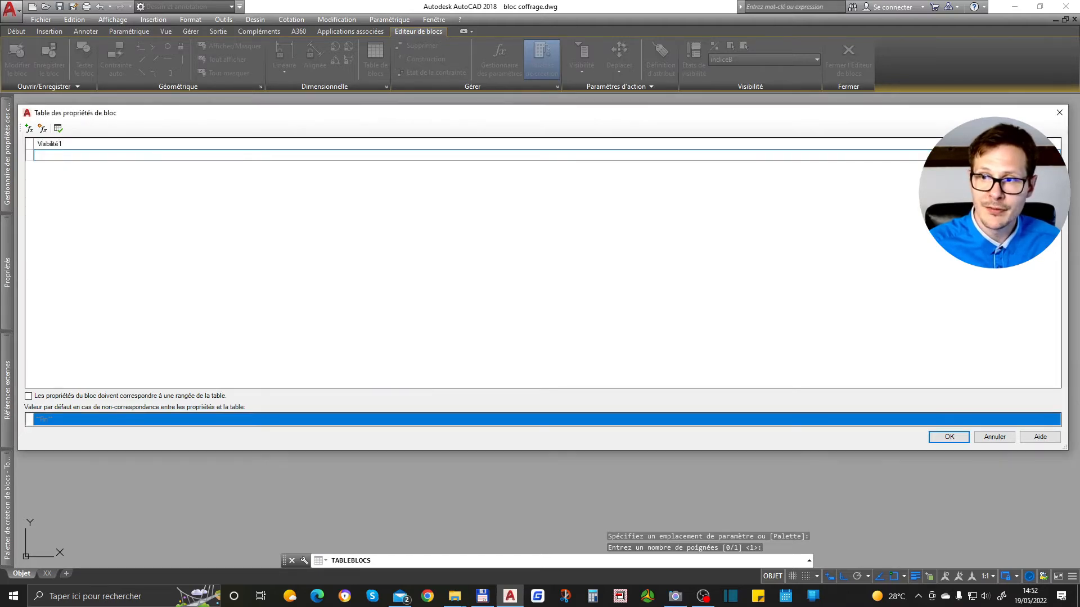
click(1055, 155)
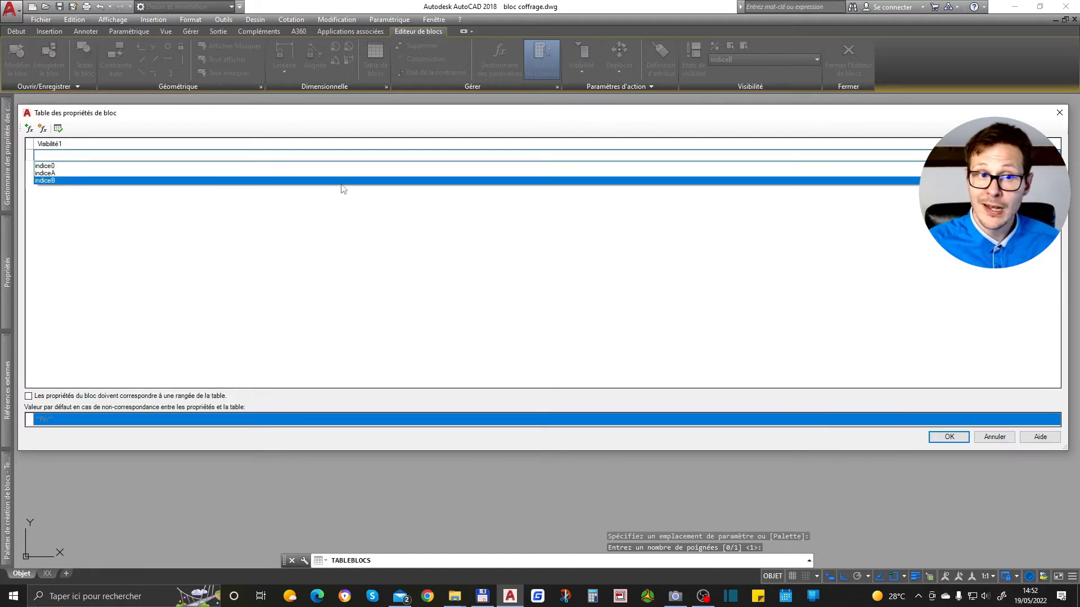
click(345, 167)
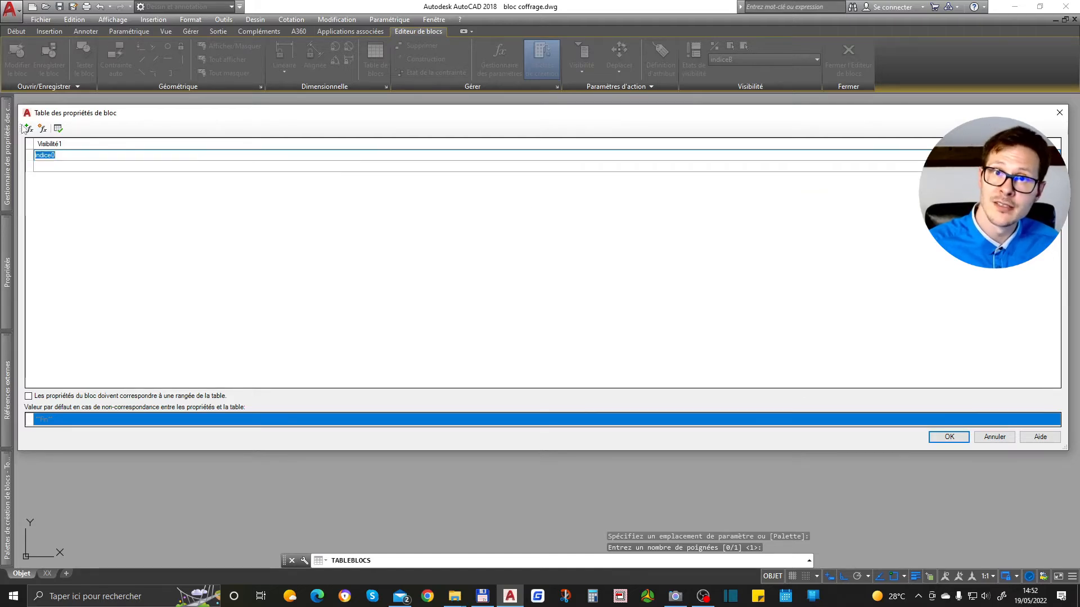
Add the DERNIER_INDICE attribute to the properties table and set it to 0 for the indice0 row.
click(41, 128)
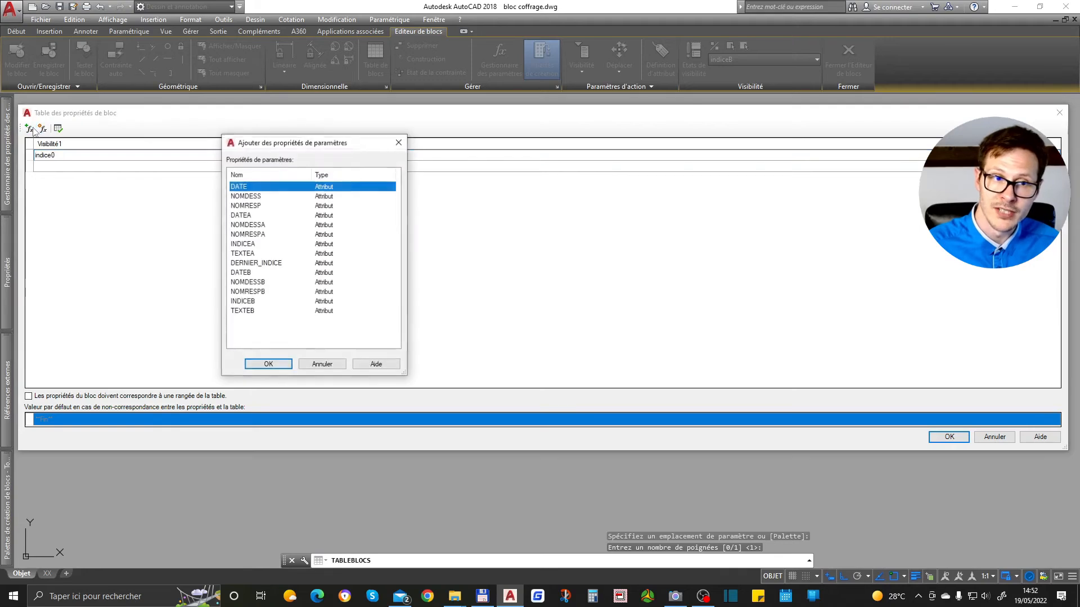
click(260, 265)
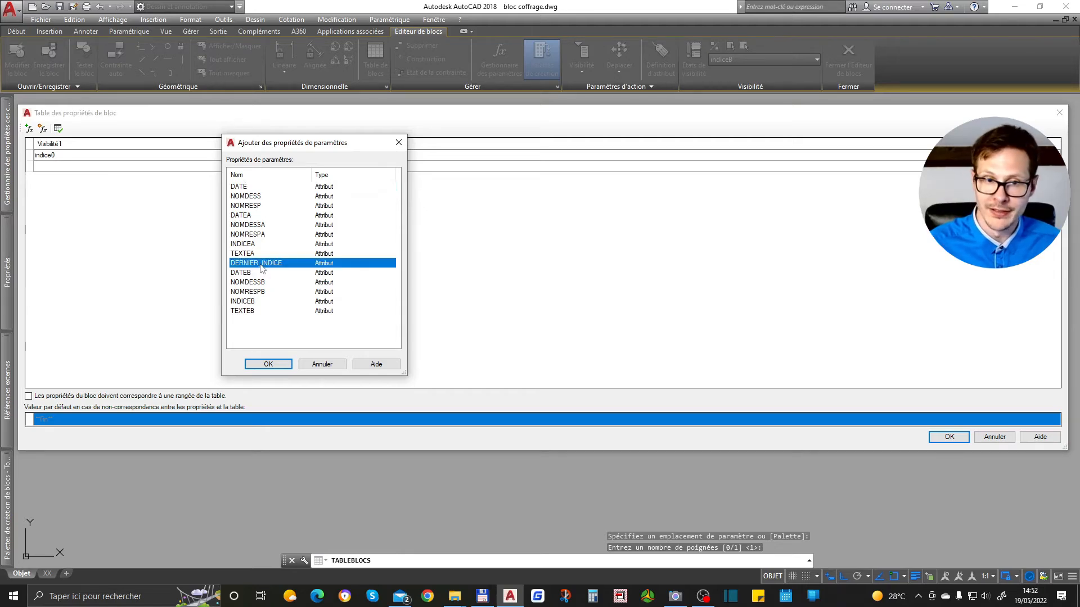
click(278, 368)
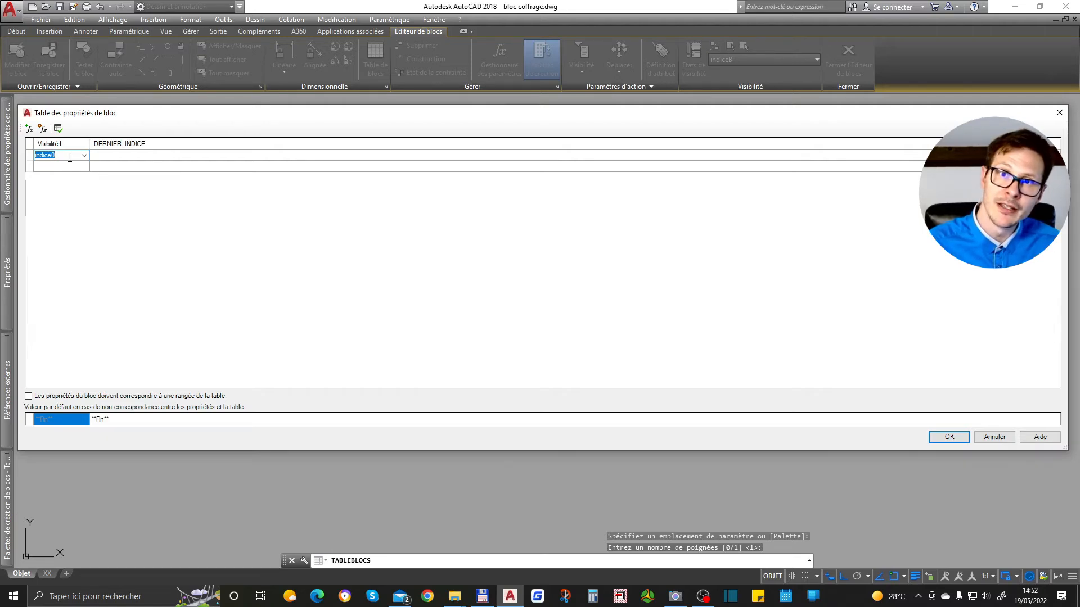
click(109, 156)
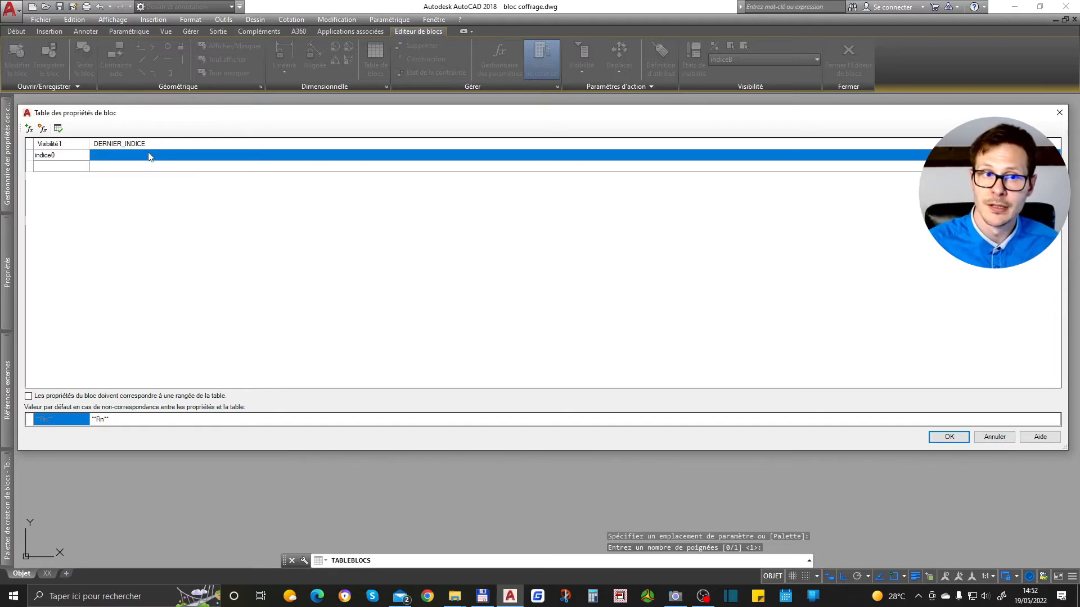
click(110, 157)
key(Return)
Add an indiceA row to the properties table with DERNIER_INDICE set to A.
click(81, 168)
click(61, 170)
click(86, 168)
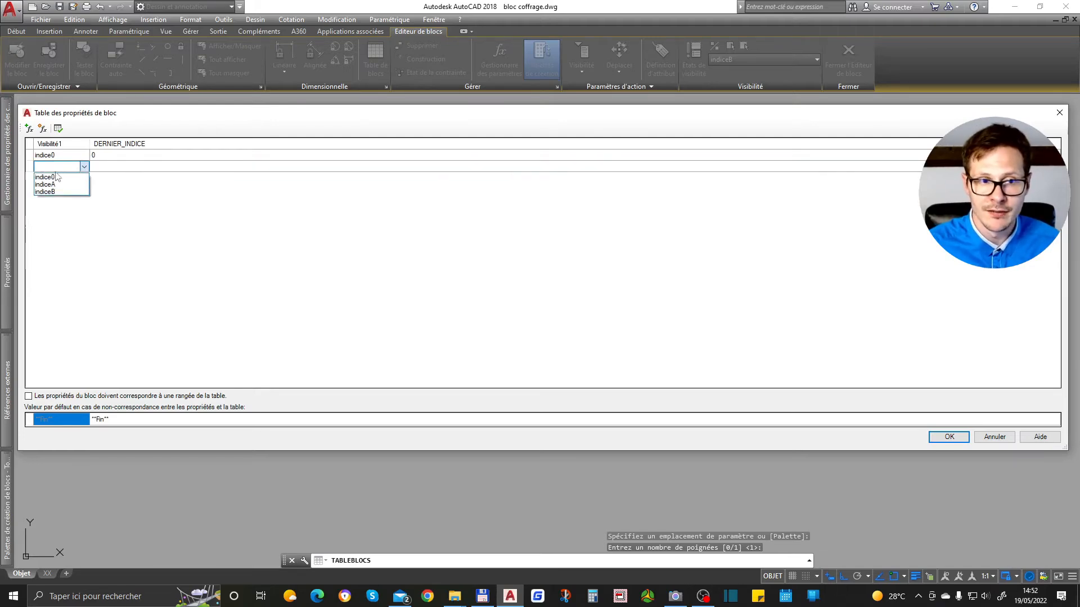
click(55, 186)
click(106, 168)
click(106, 168)
text(A)
Add an indiceB row to the properties table with DERNIER_INDICE set to B.
click(78, 180)
click(80, 179)
click(85, 178)
click(65, 206)
click(113, 179)
click(134, 179)
text(B)
Confirm the properties table and close the block editor, saving the block changes.
click(949, 437)
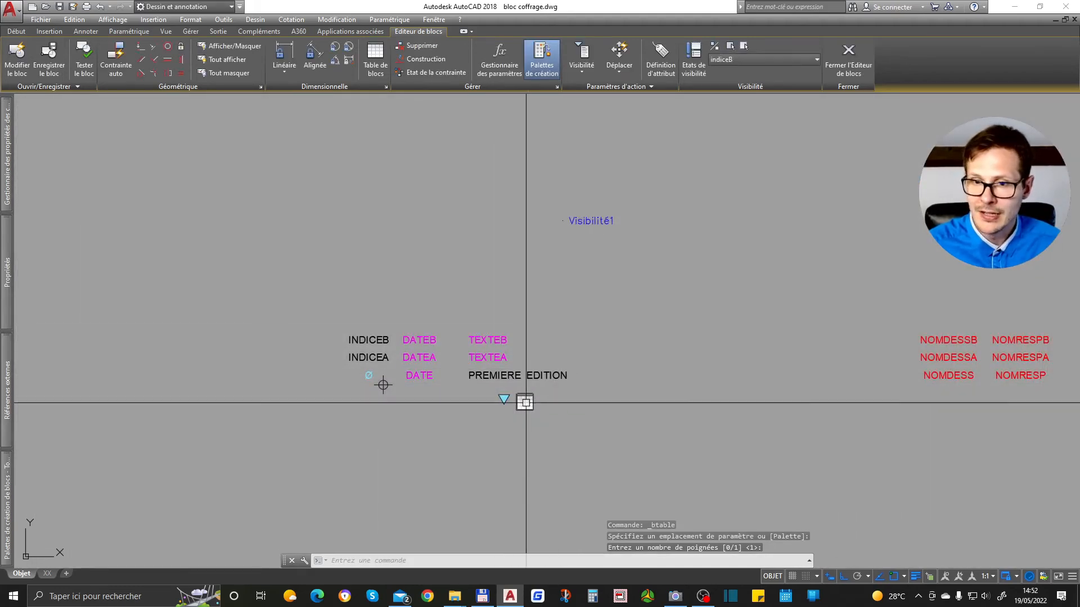
click(829, 67)
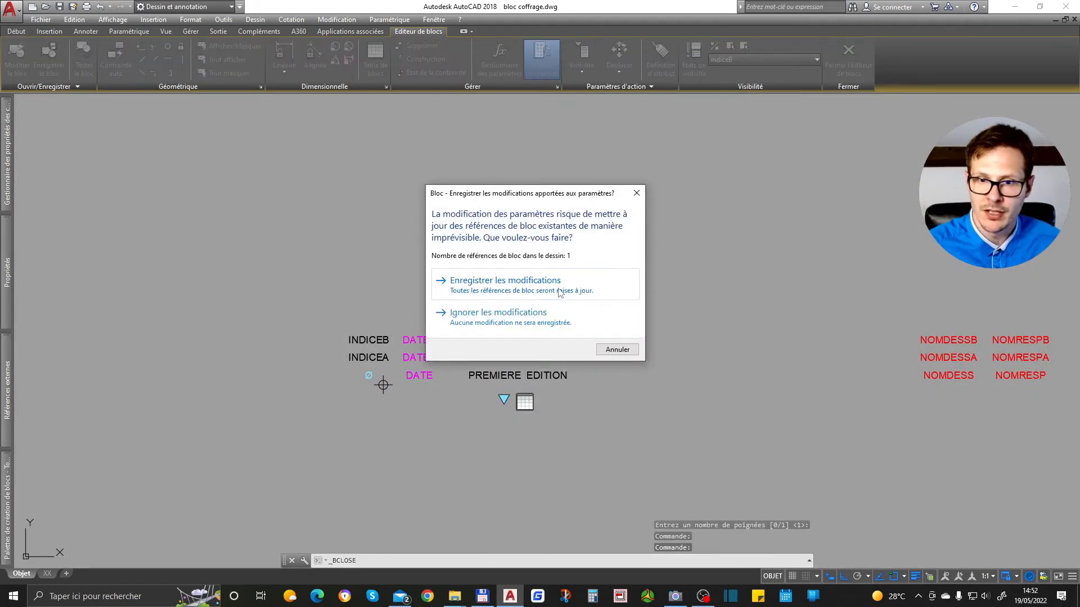
click(505, 284)
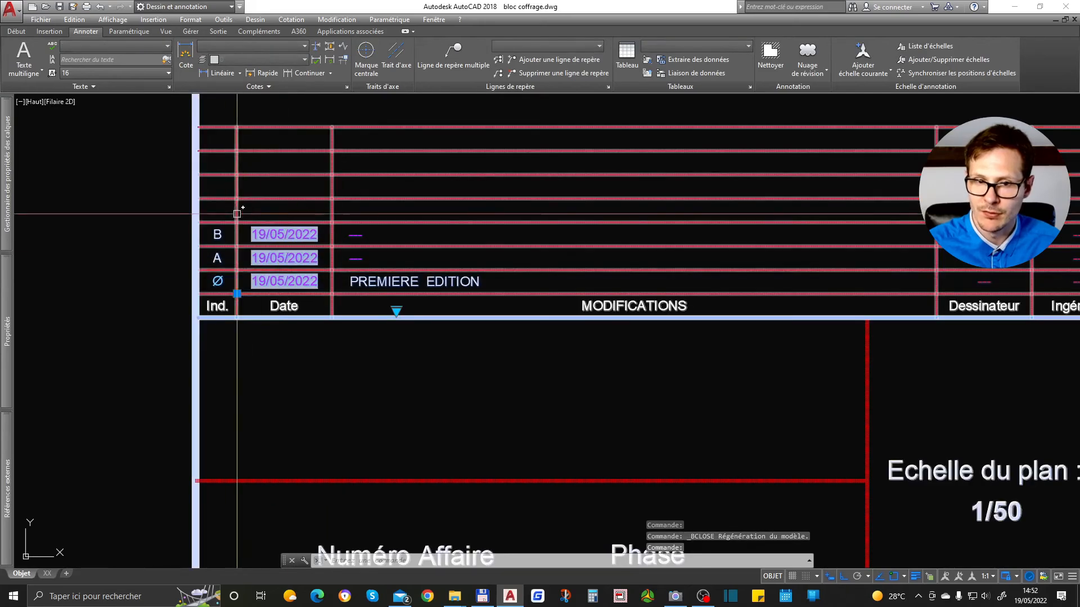
Try the indice0 entry of the revision index block's property list and undo the change.
click(397, 311)
click(430, 335)
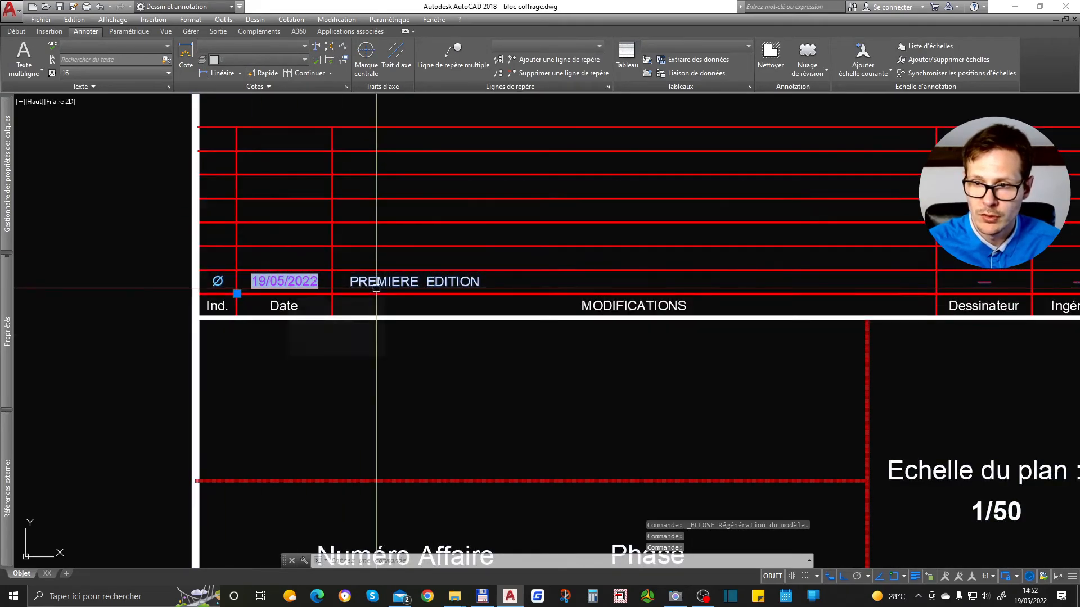
key(ctrl+z)
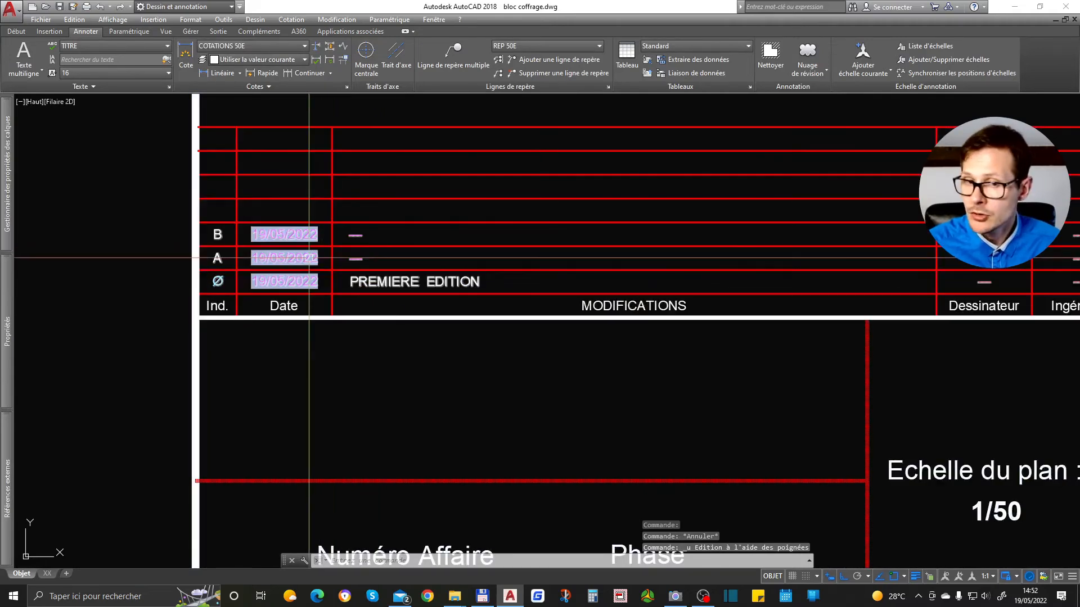
Test the indice0 visibility state of the revision index block and inspect its rows and the title block index.
click(397, 311)
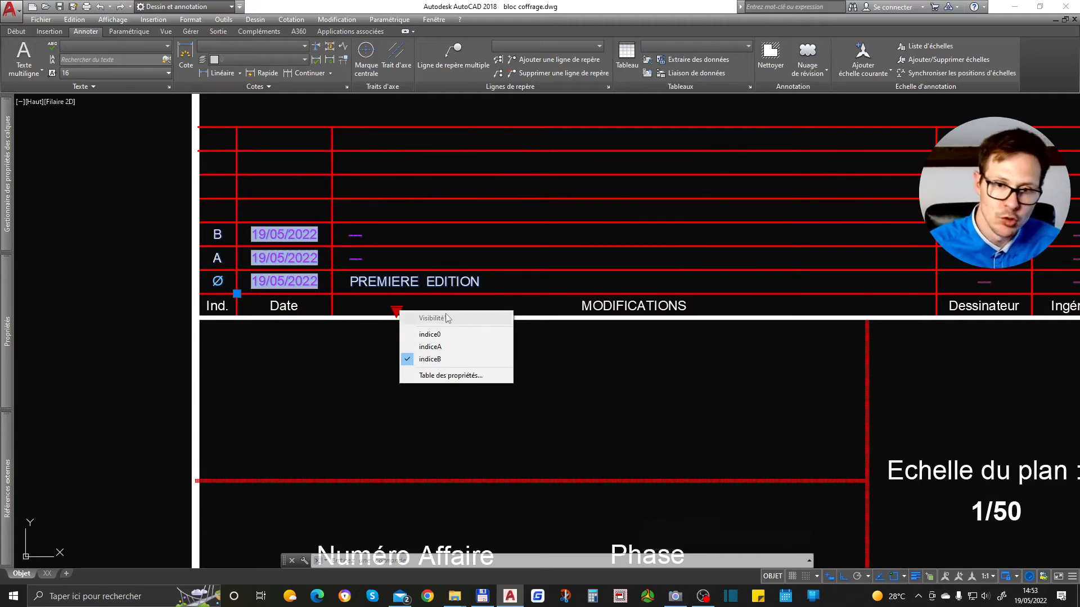
key(Escape)
scroll(446, 313, down, 2)
middle_drag(445, 313, 394, 275)
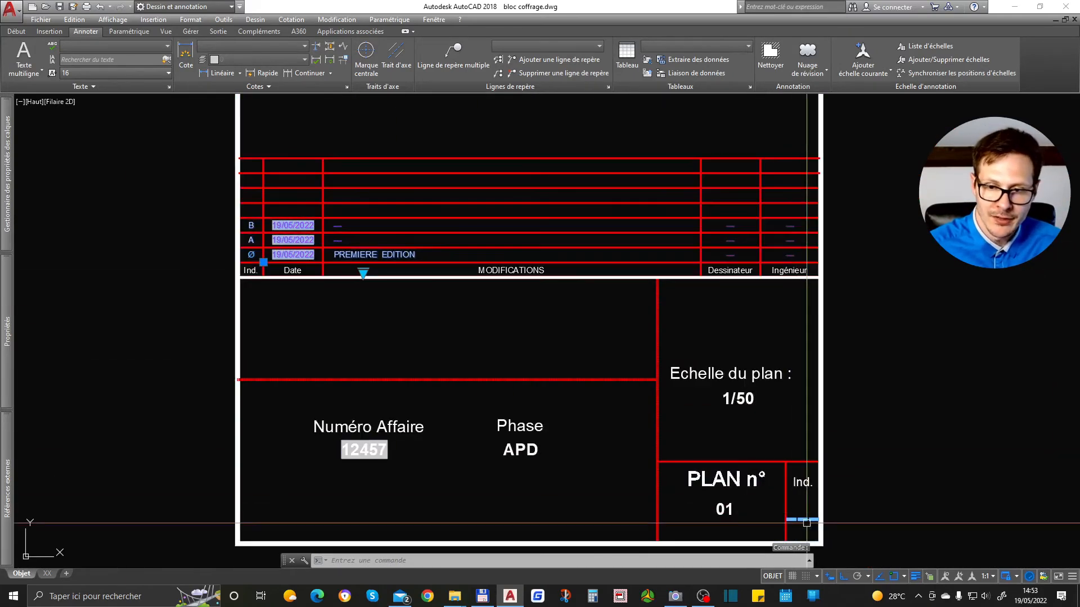
click(364, 274)
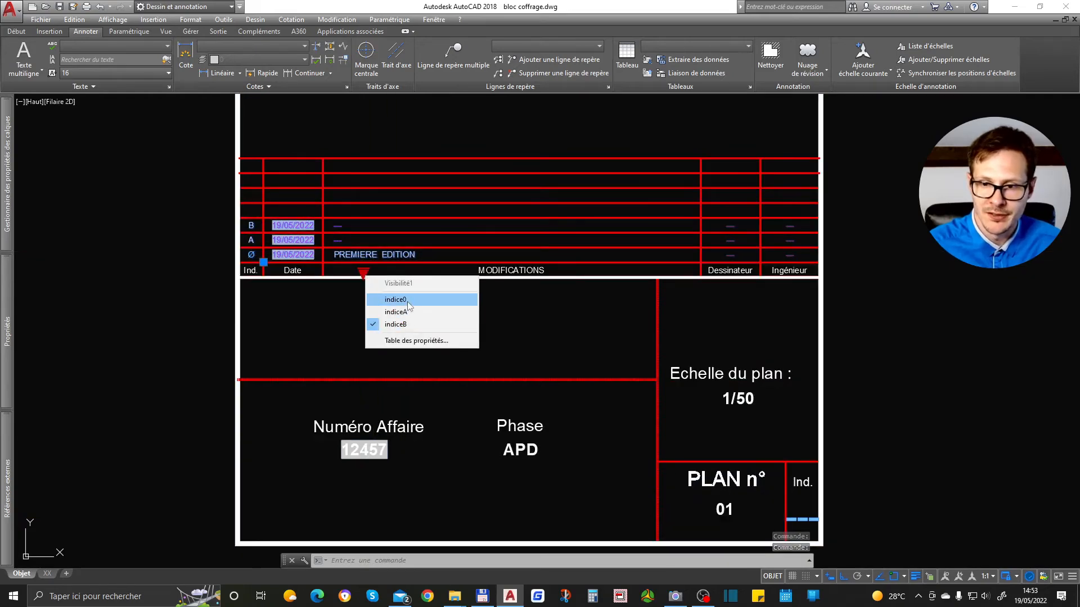
click(405, 300)
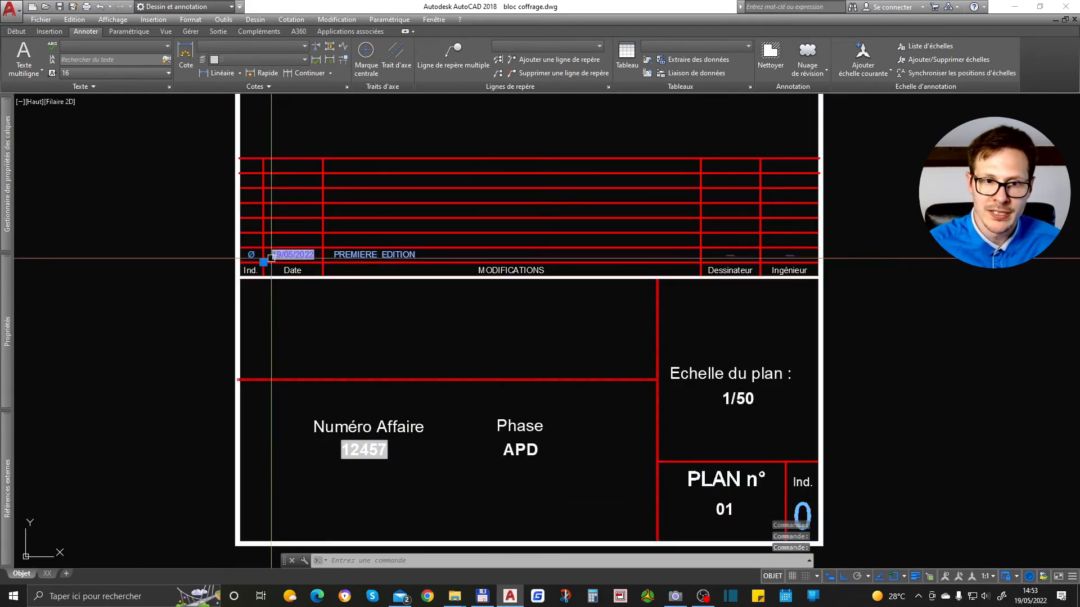
scroll(315, 254, up, 2)
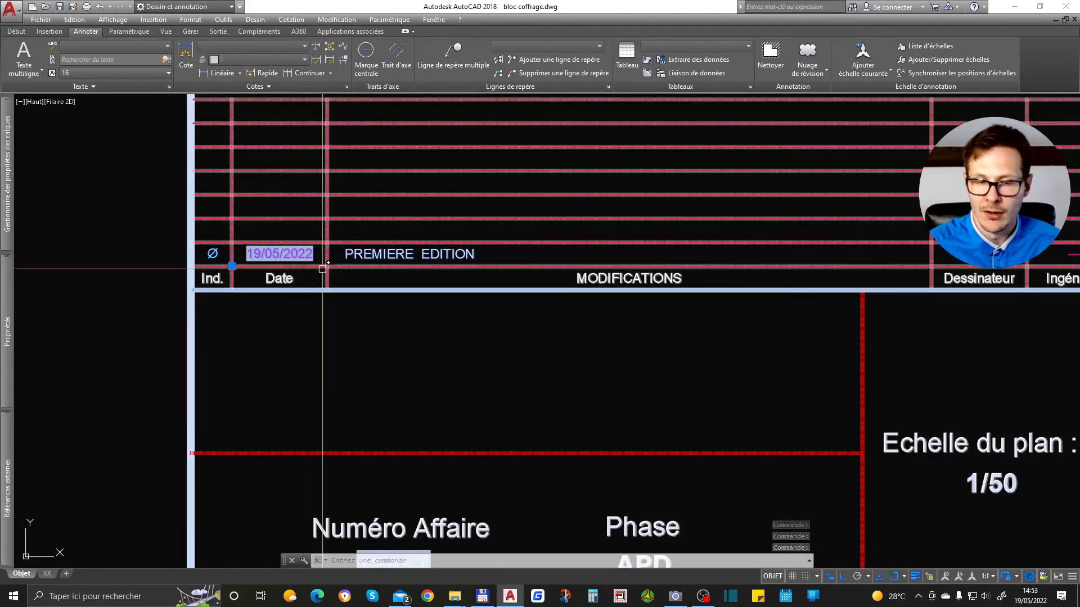
scroll(313, 253, down, 2)
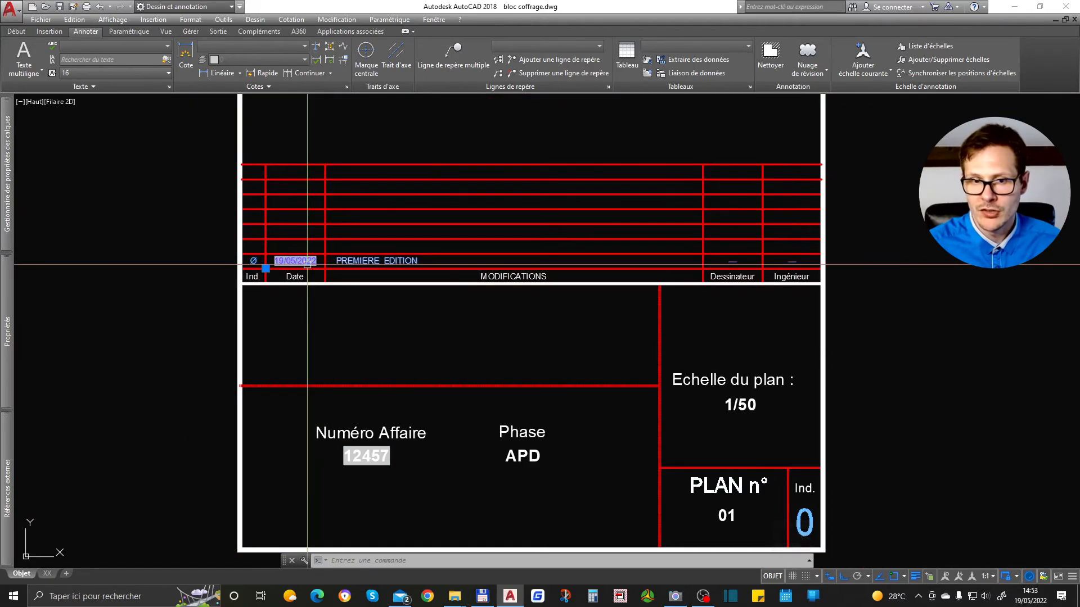
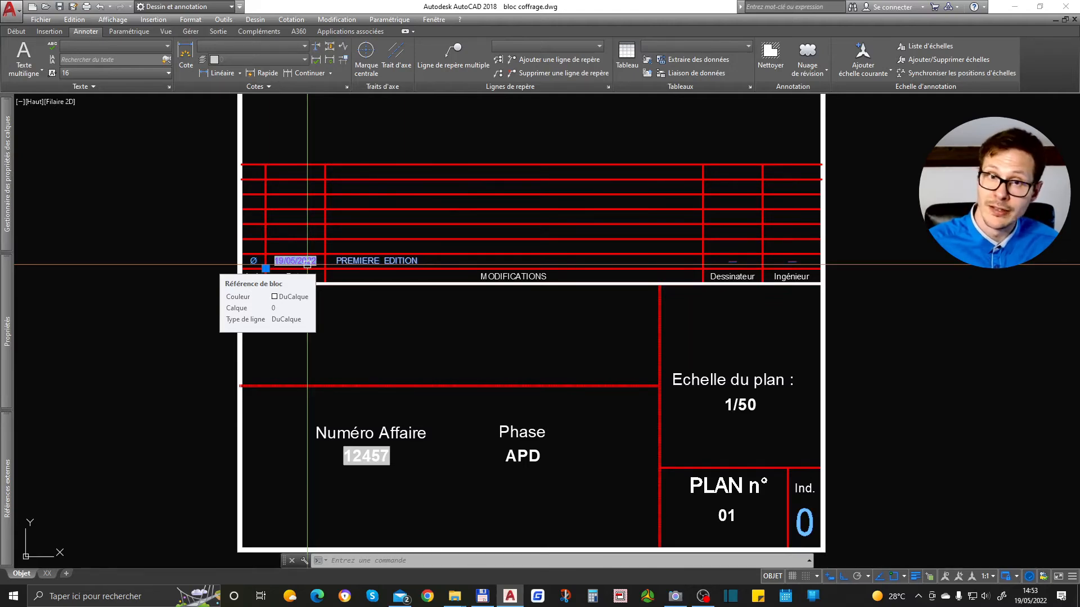
Open the revision index block in the block editor and make indiceA the current visibility state.
right_click(307, 265)
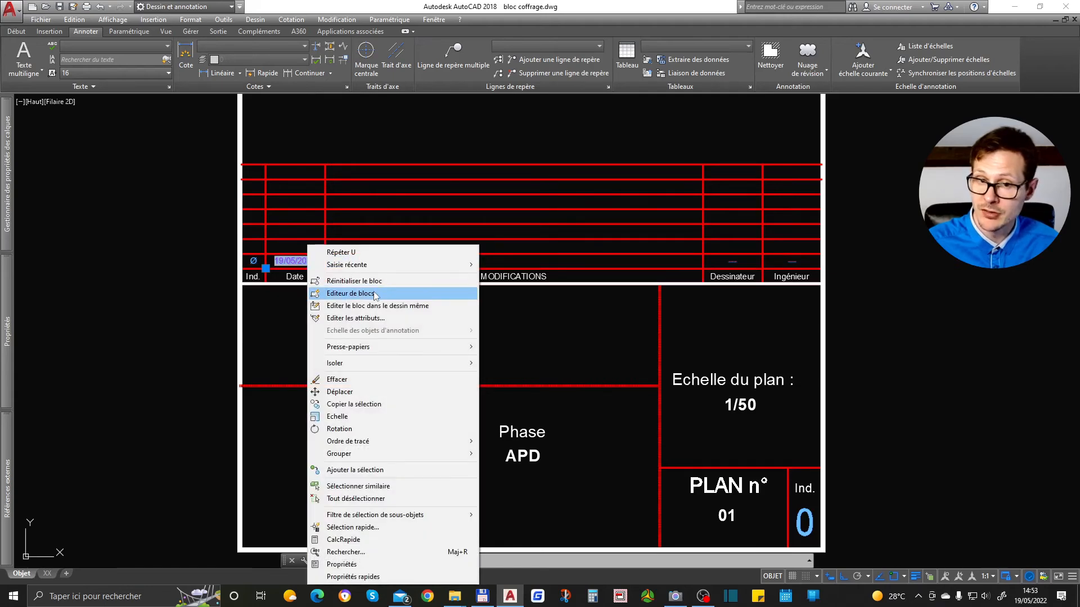
click(375, 294)
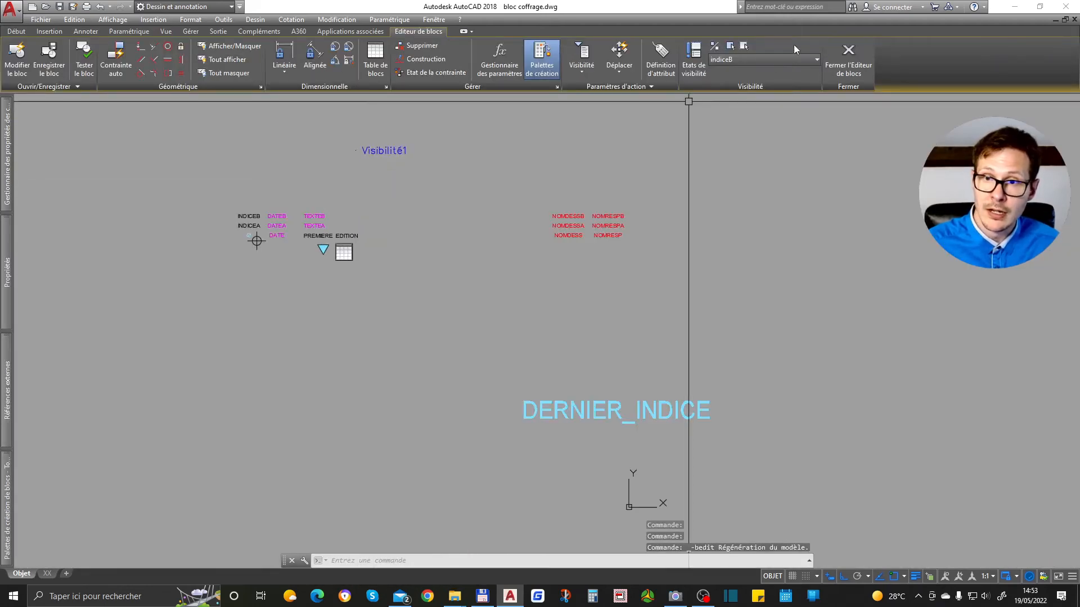
click(756, 58)
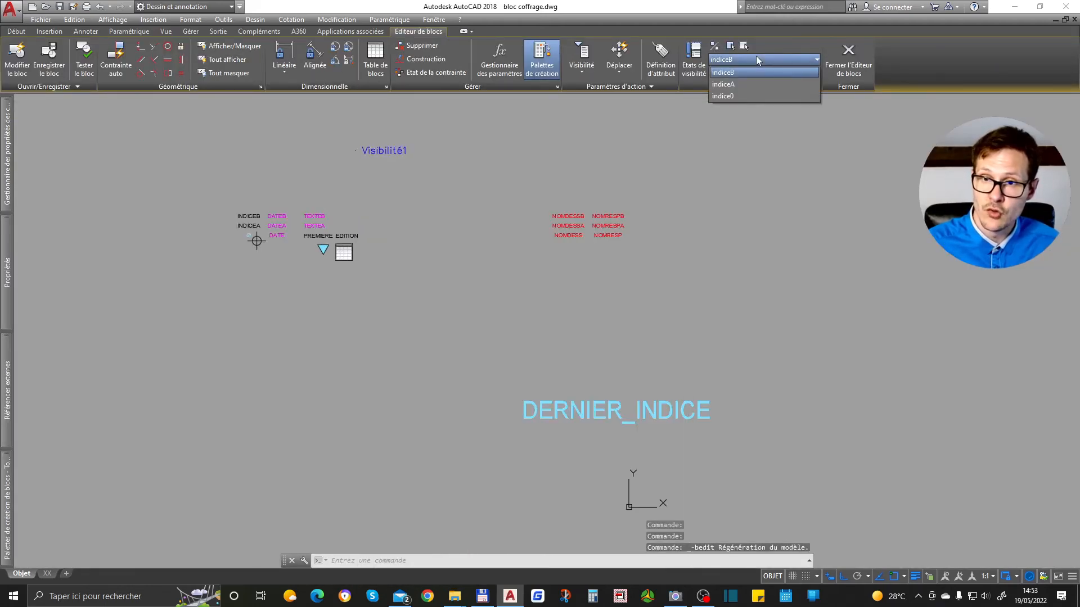
click(739, 84)
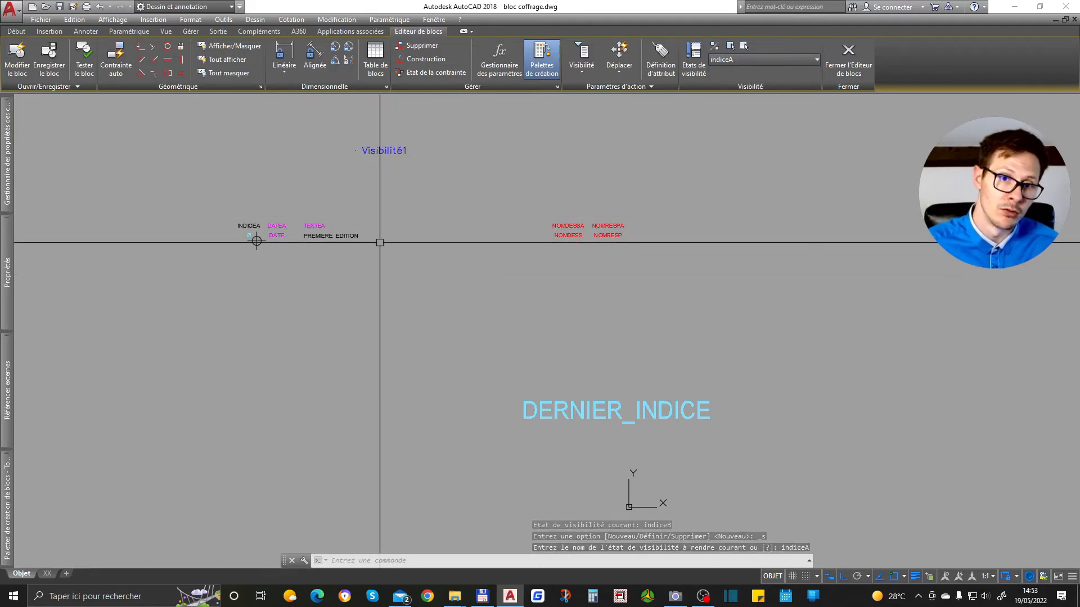
Display the hidden objects and make the visibility grip and properties table icon visible in all visibility states.
click(714, 51)
click(313, 242)
scroll(315, 242, up, 4)
click(327, 260)
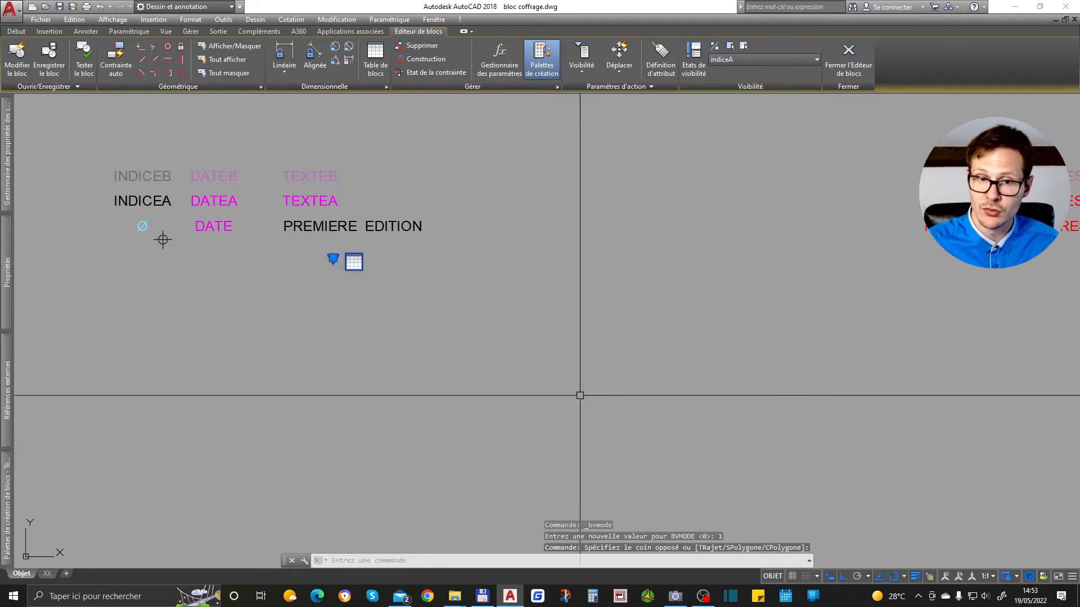
right_click(381, 269)
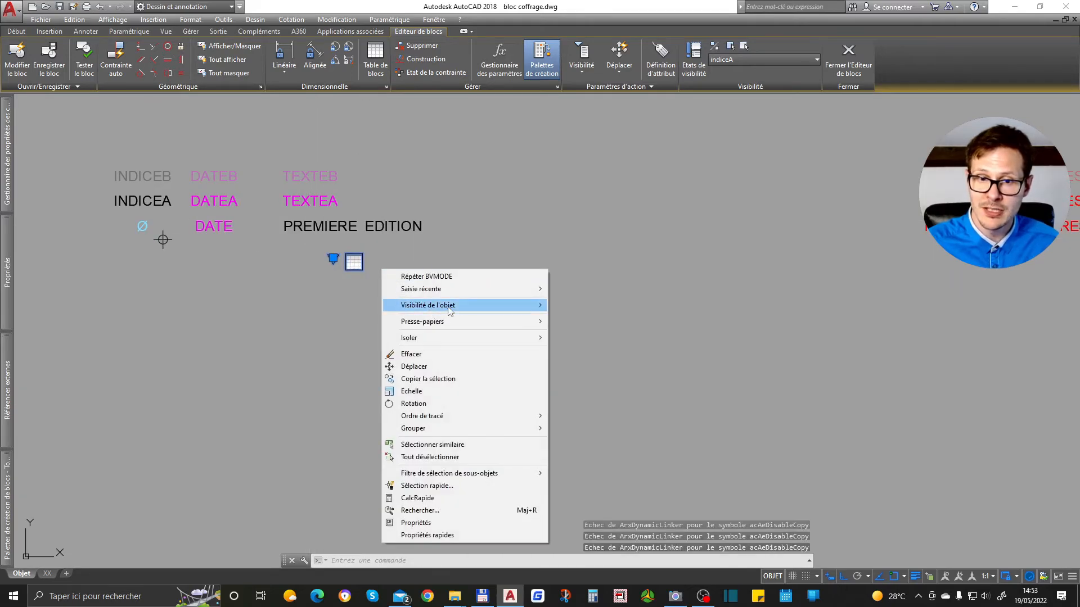
mouse_move(468, 305)
click(638, 343)
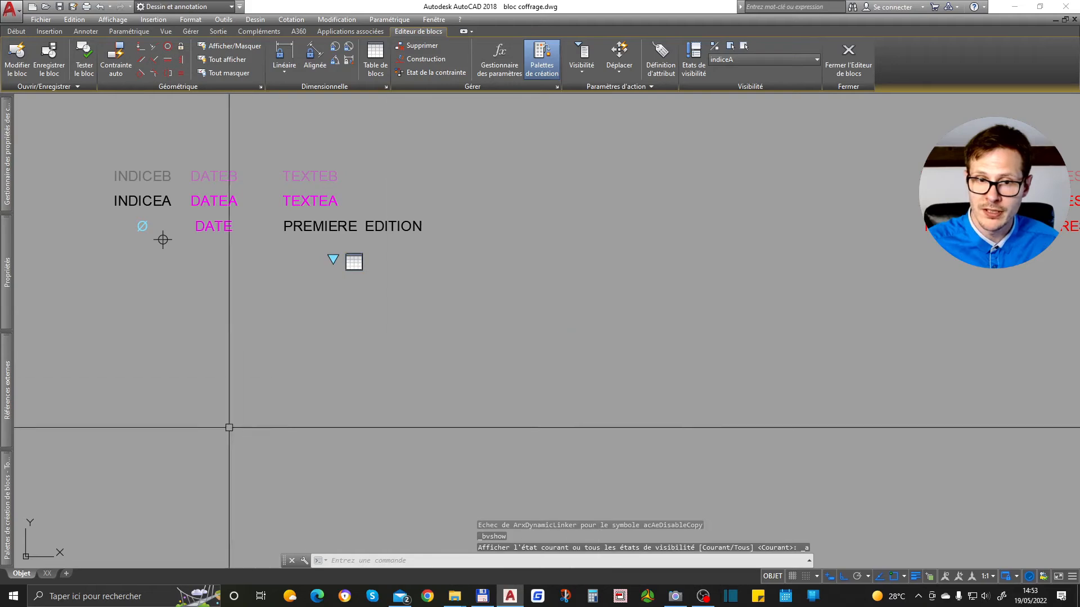
Check the indice0 state with hidden objects off, and close the block editor, saving the changes.
click(714, 46)
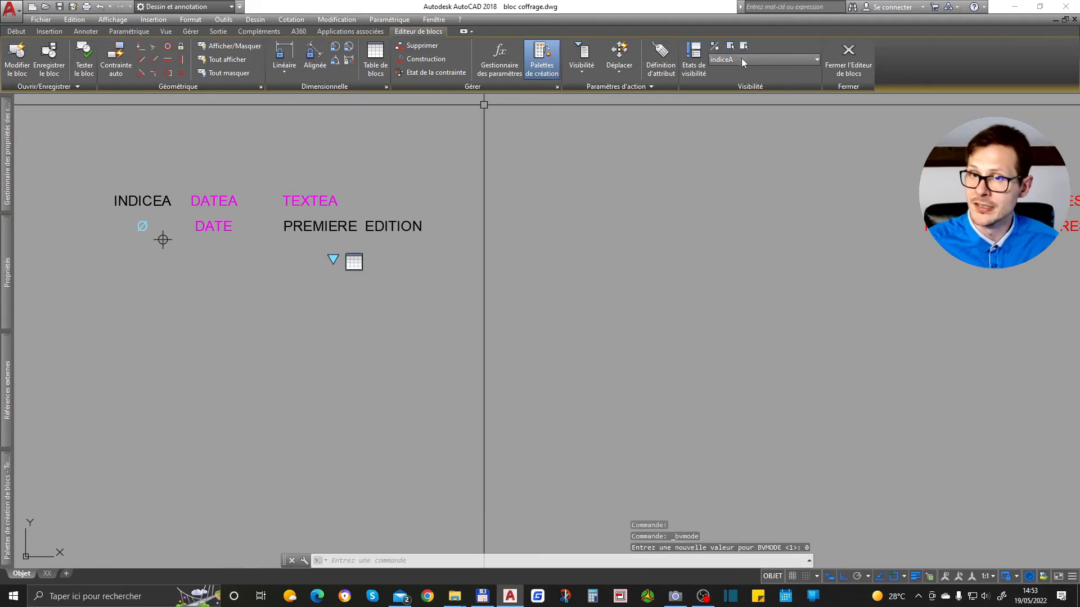
click(741, 58)
click(736, 97)
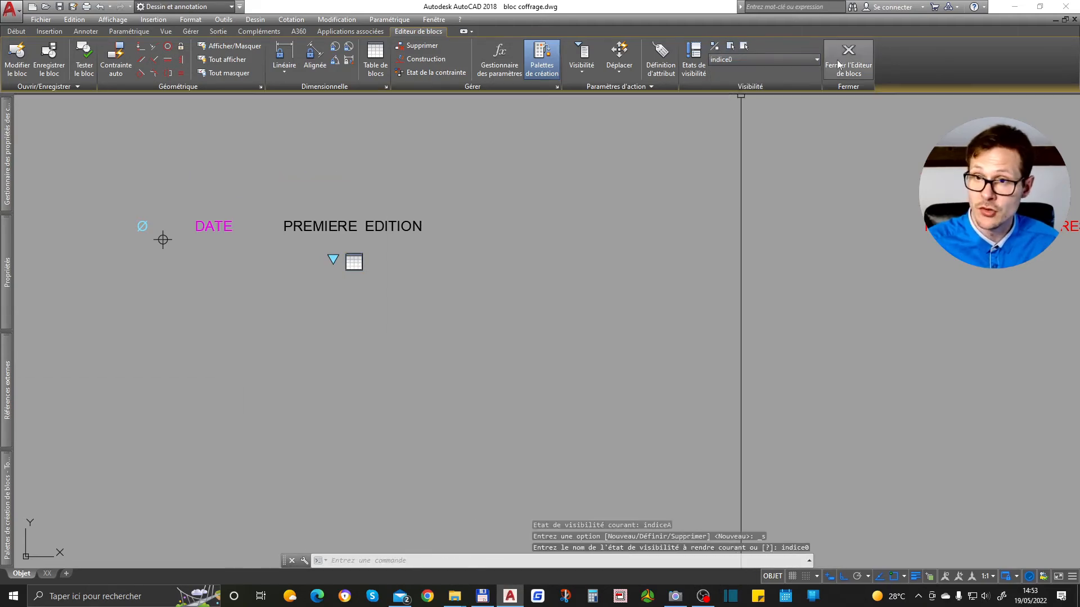
click(855, 56)
click(542, 278)
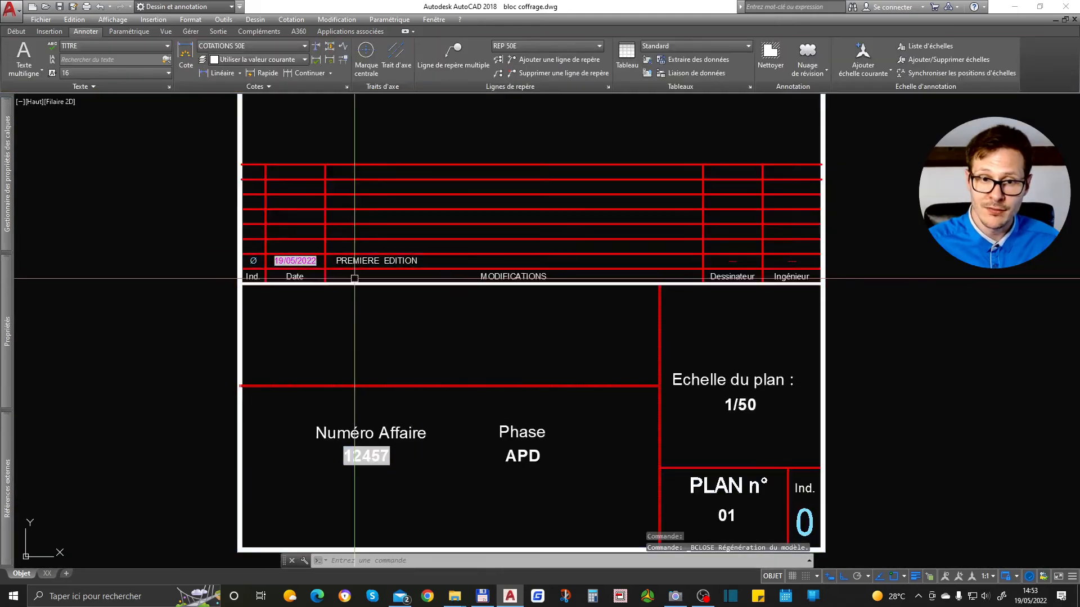
Test the revision index block by switching it through indiceB, indice0 and indiceA, leaving it on indiceA.
click(365, 279)
click(426, 332)
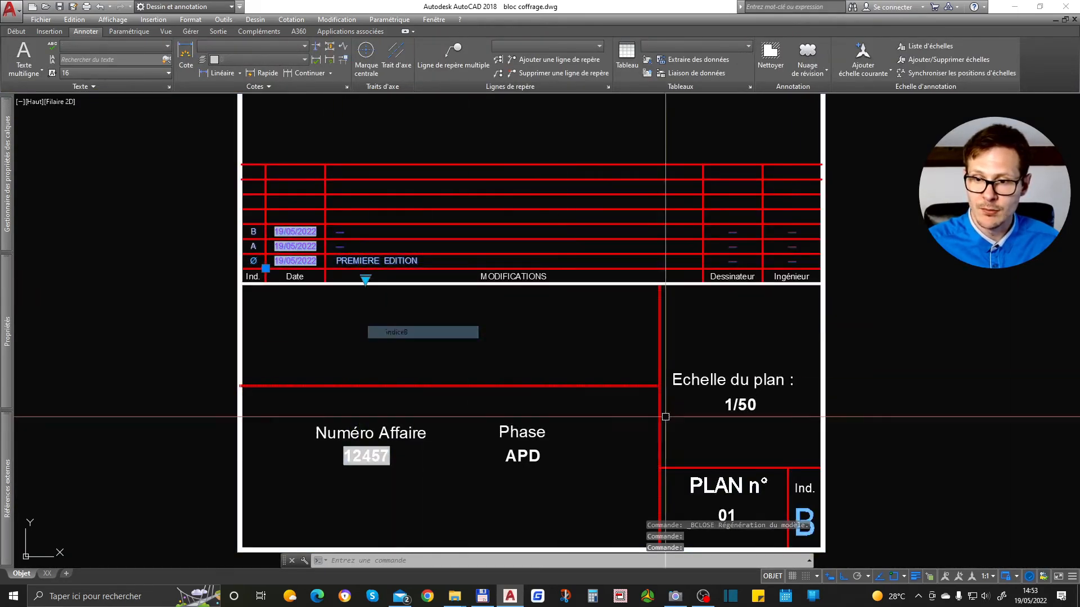
middle_drag(876, 522, 812, 449)
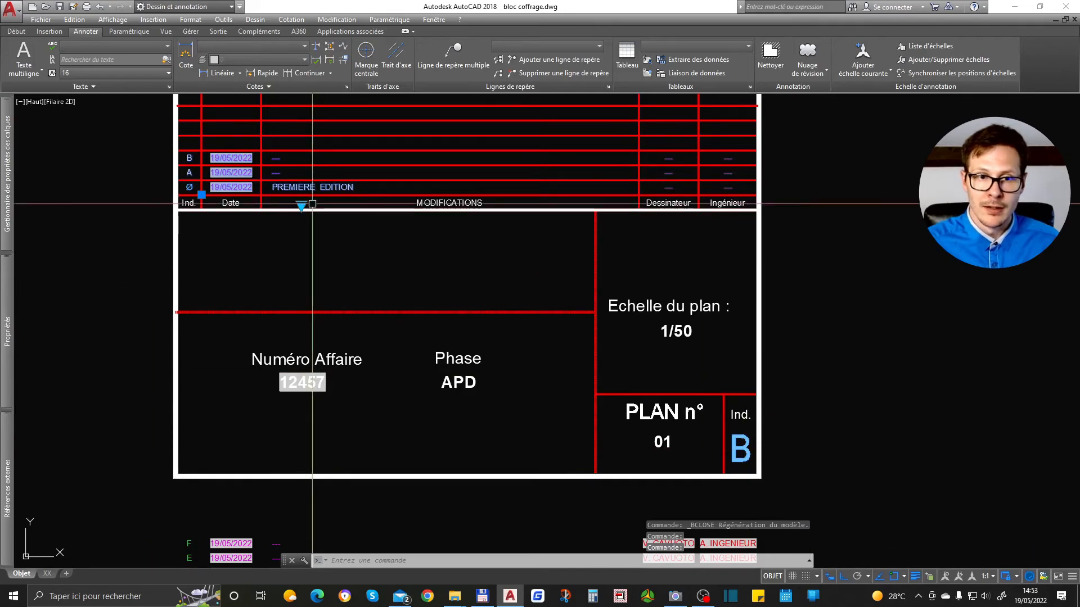
middle_drag(299, 205, 373, 316)
click(372, 315)
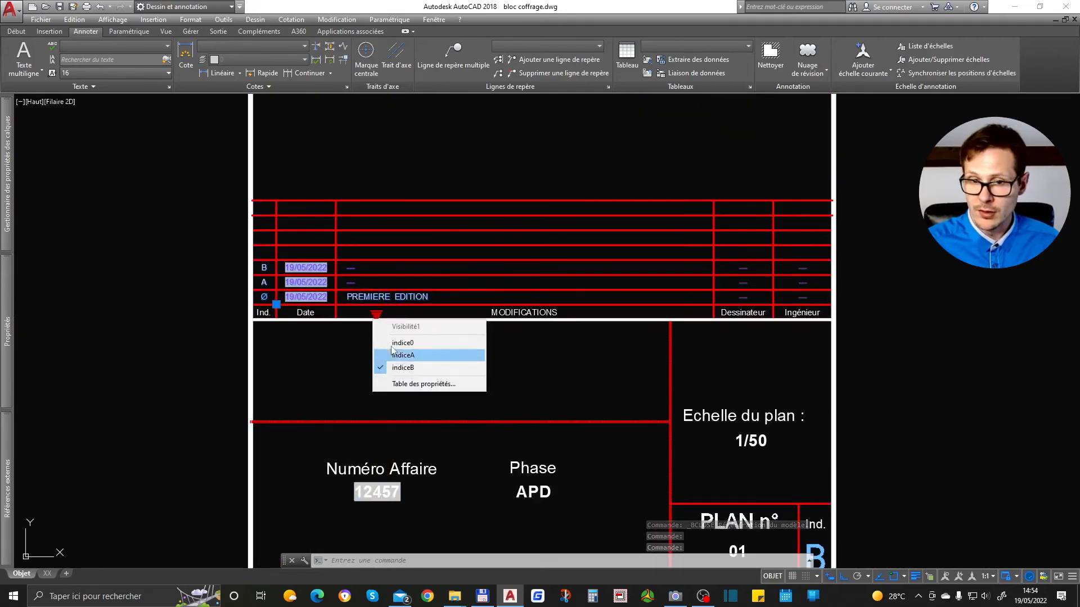
click(413, 368)
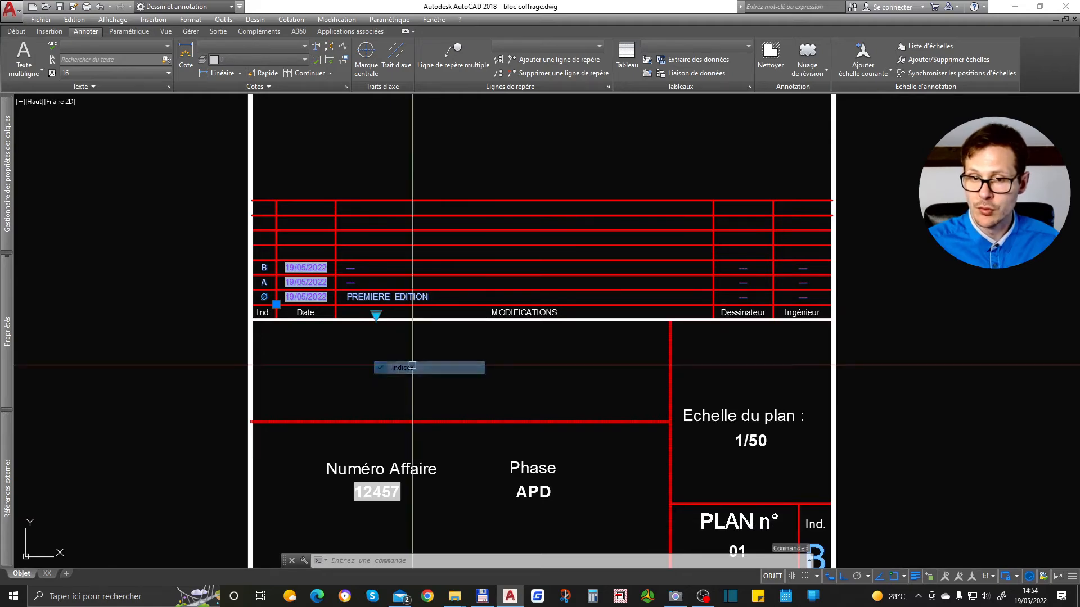
middle_drag(802, 538, 781, 464)
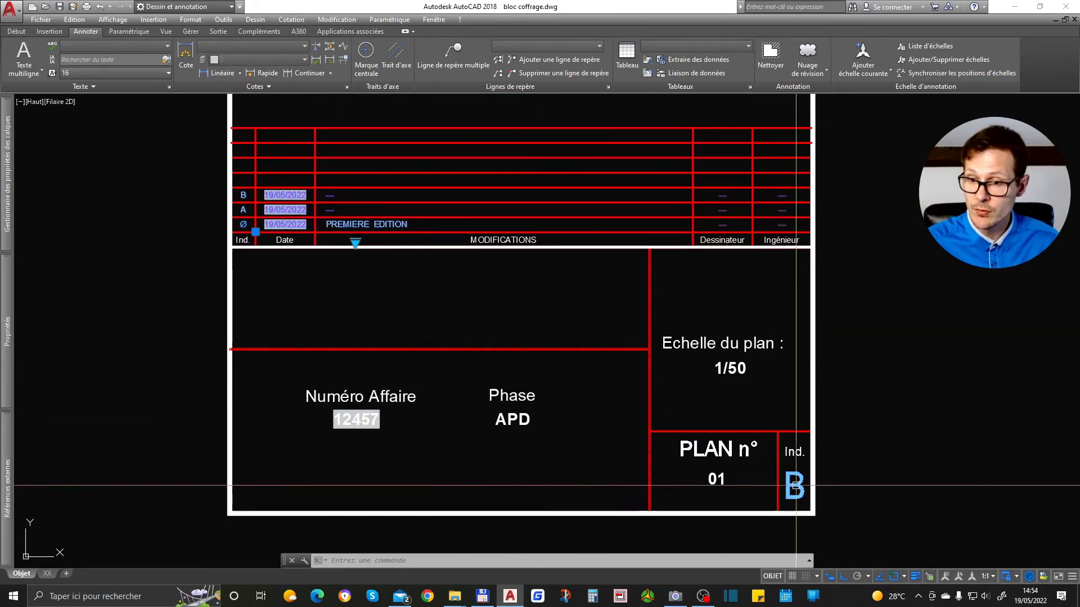
click(355, 242)
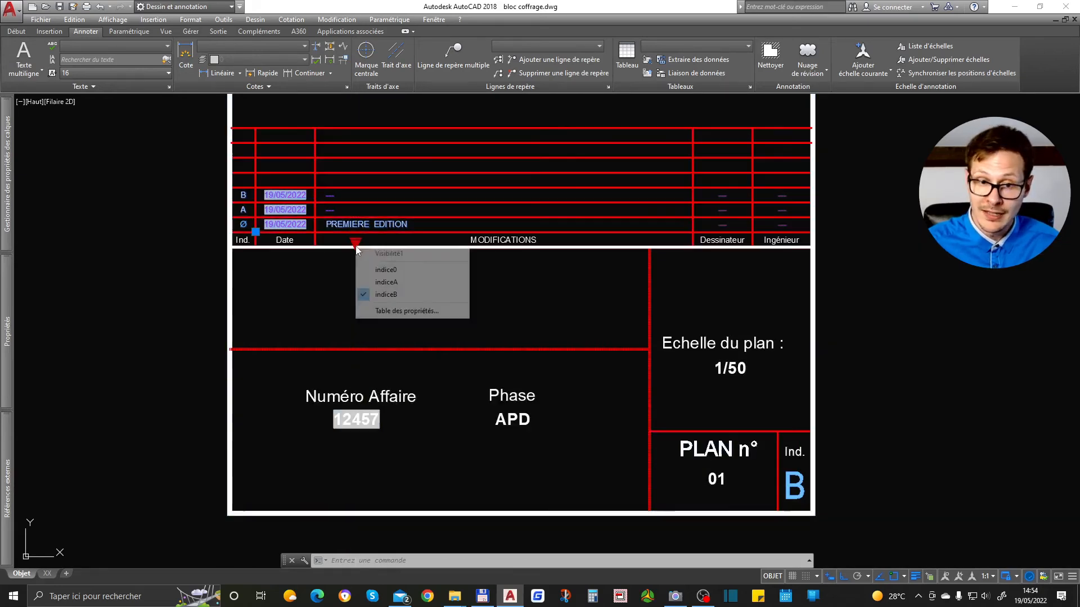
click(385, 269)
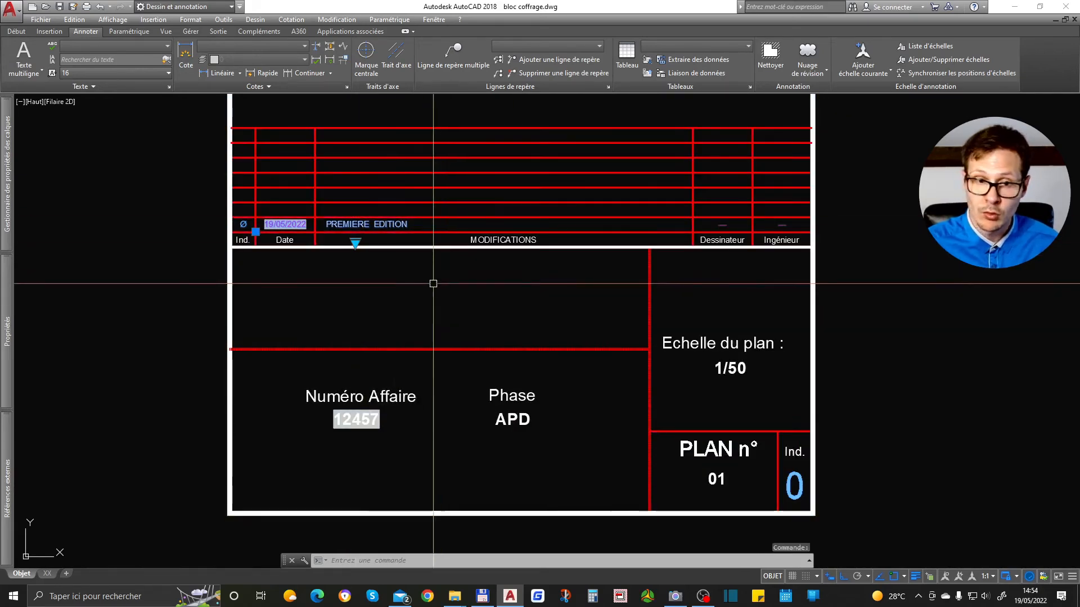
click(355, 243)
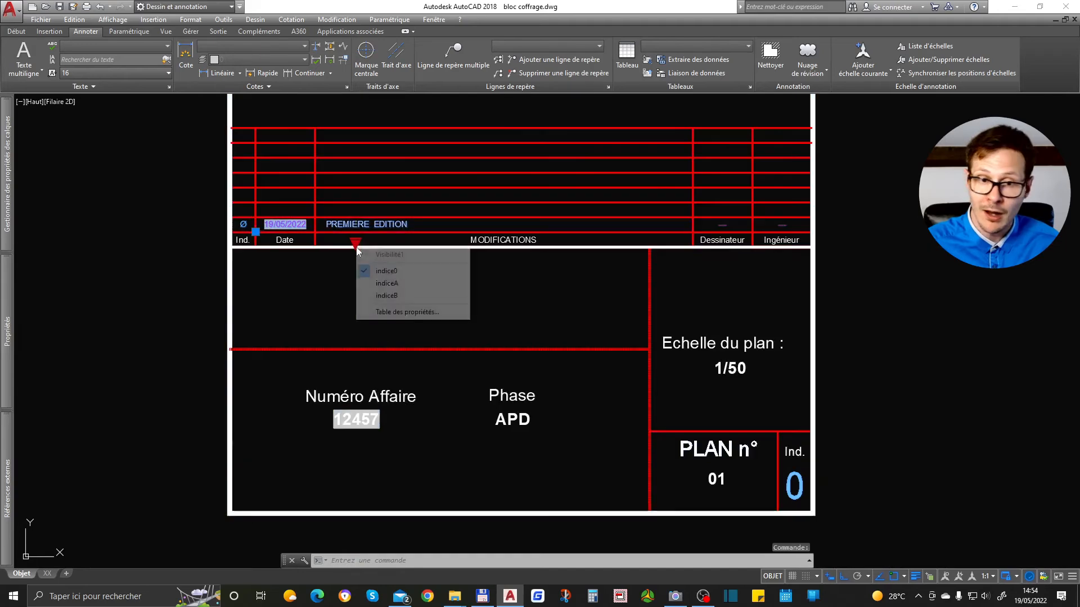
click(393, 283)
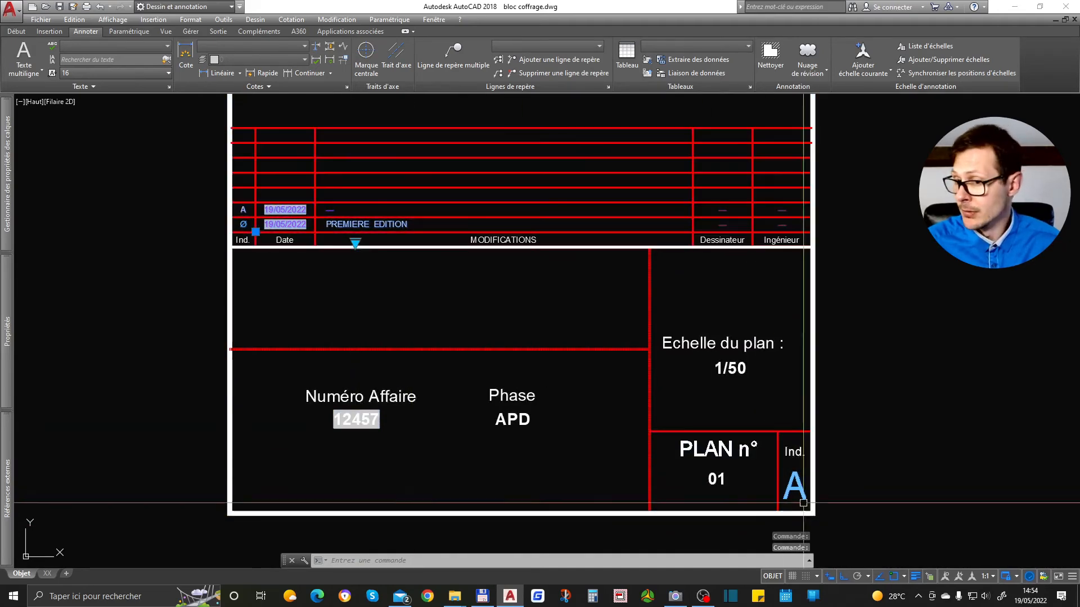
key(Escape)
scroll(287, 195, up, 4)
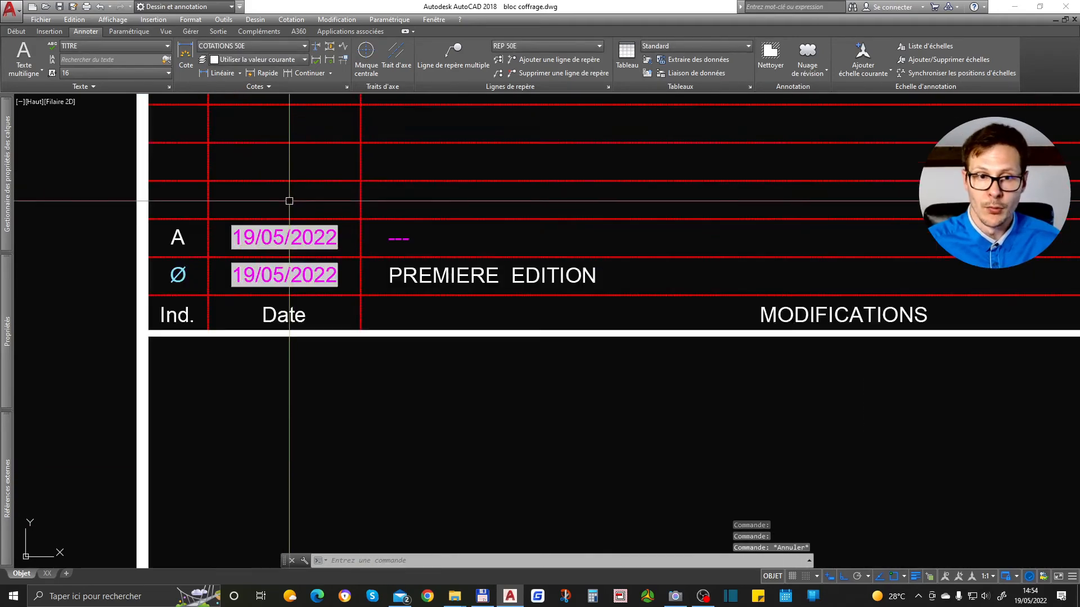
Reopen the revision index block in the block editor and display the parameters manager.
click(357, 265)
click(463, 321)
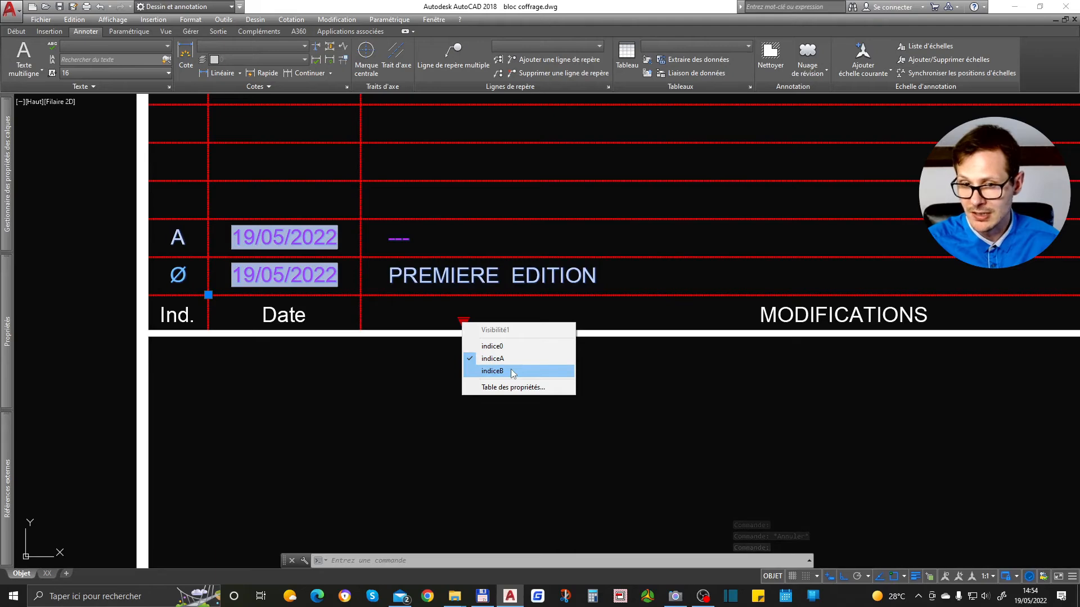
right_click(376, 221)
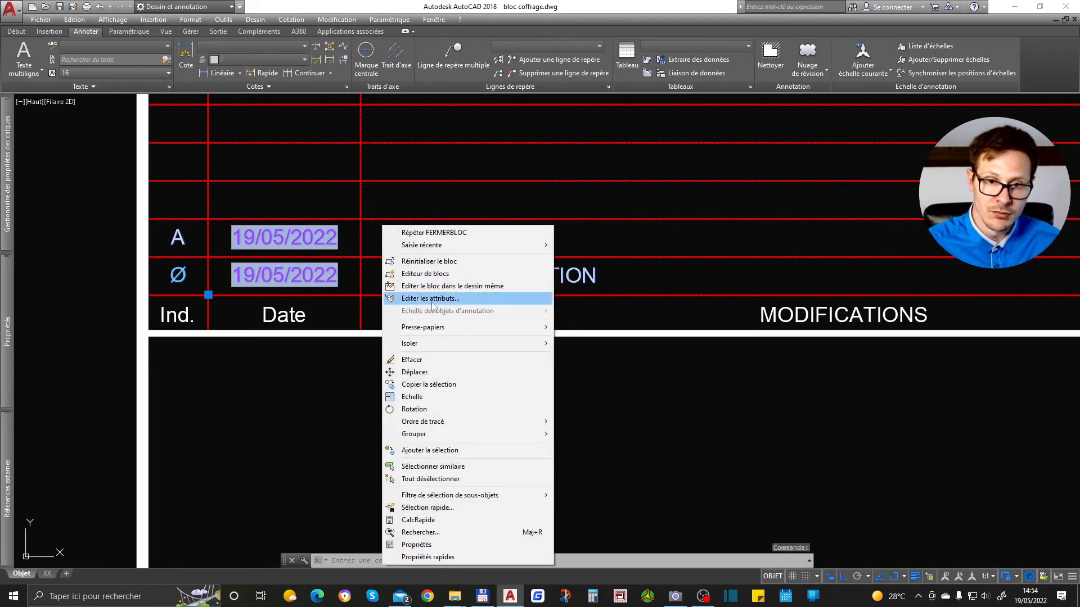
click(414, 274)
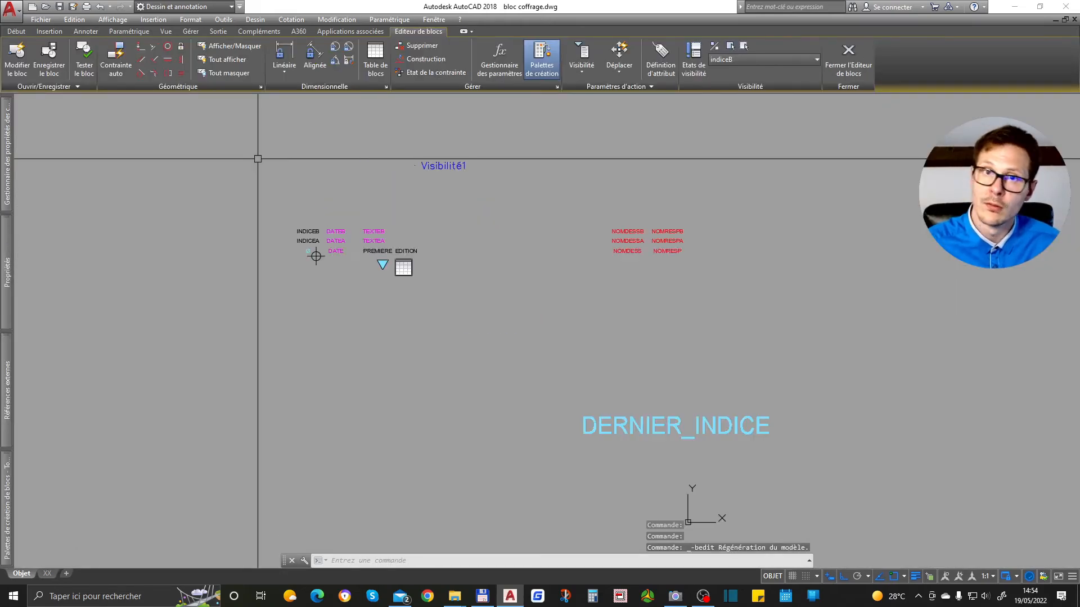
scroll(327, 247, up, 2)
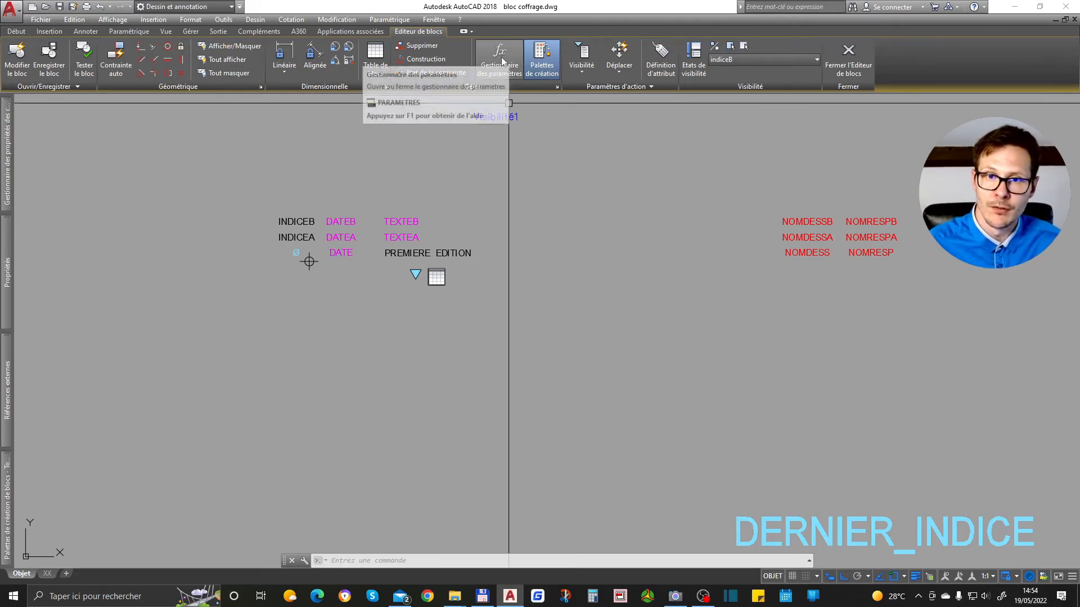
click(498, 68)
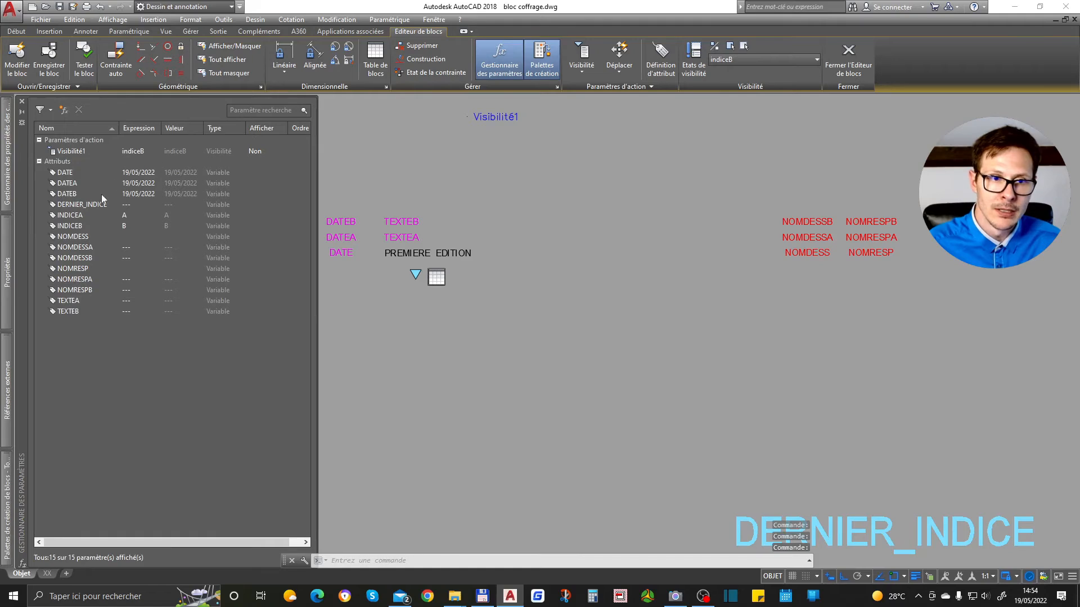
Add a user parameter to the block and set its type to Chaîne.
click(63, 109)
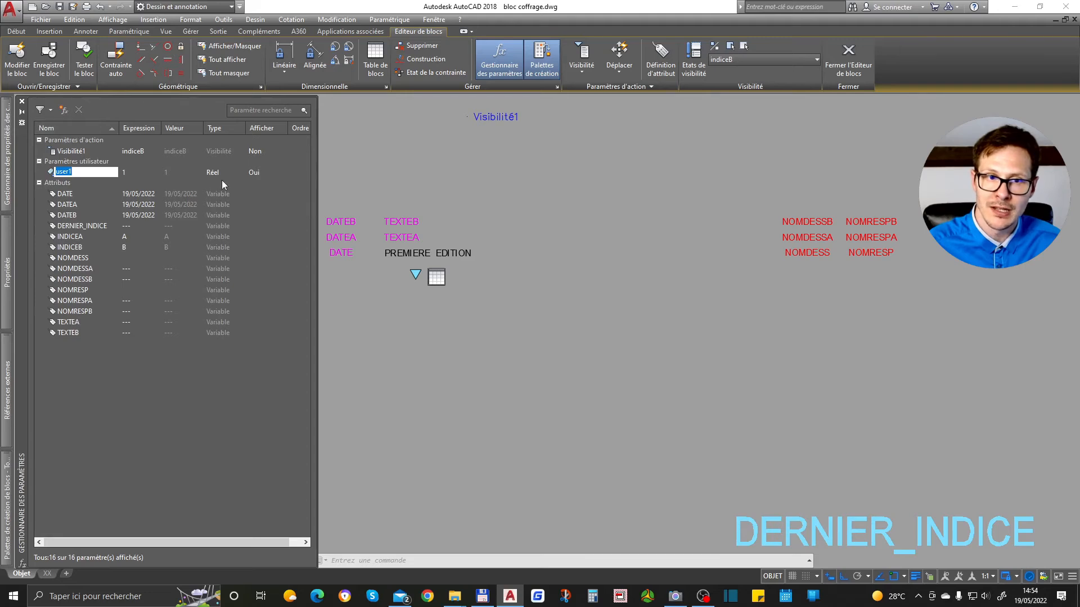
click(221, 180)
click(228, 175)
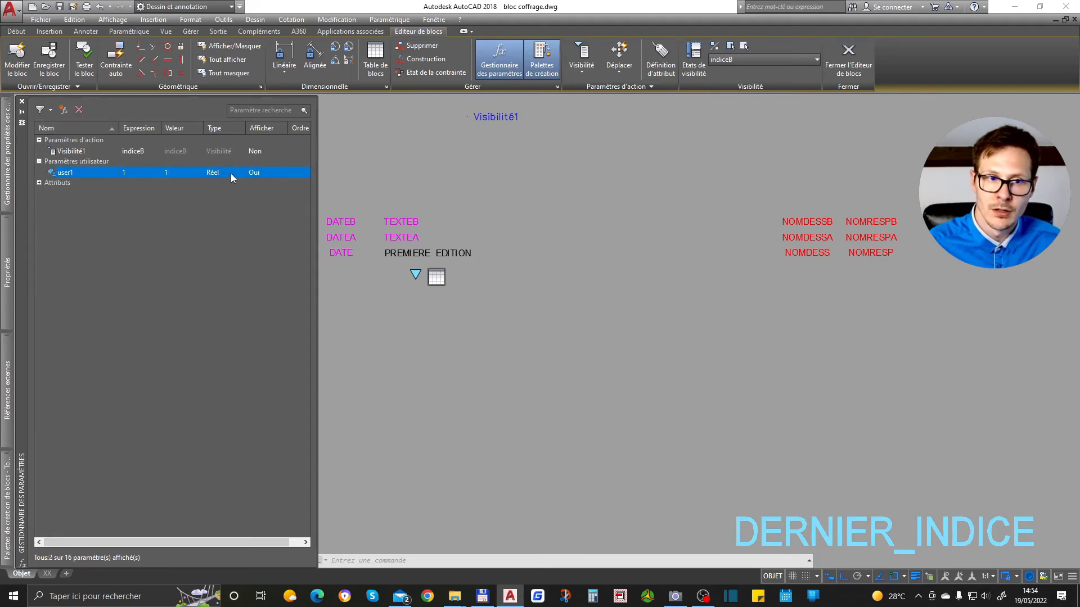
click(231, 178)
click(239, 172)
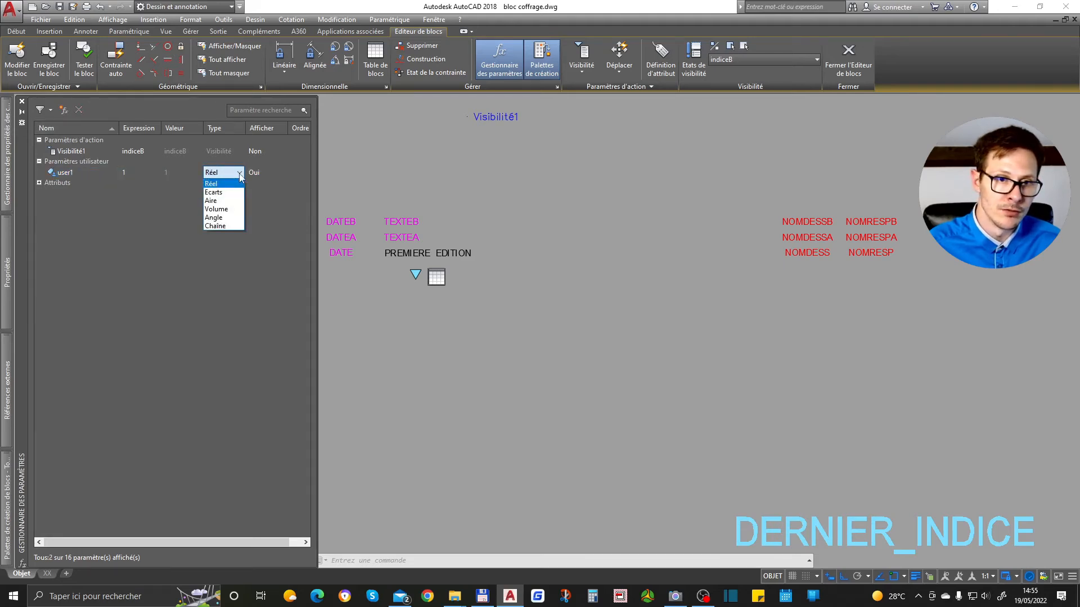
click(216, 226)
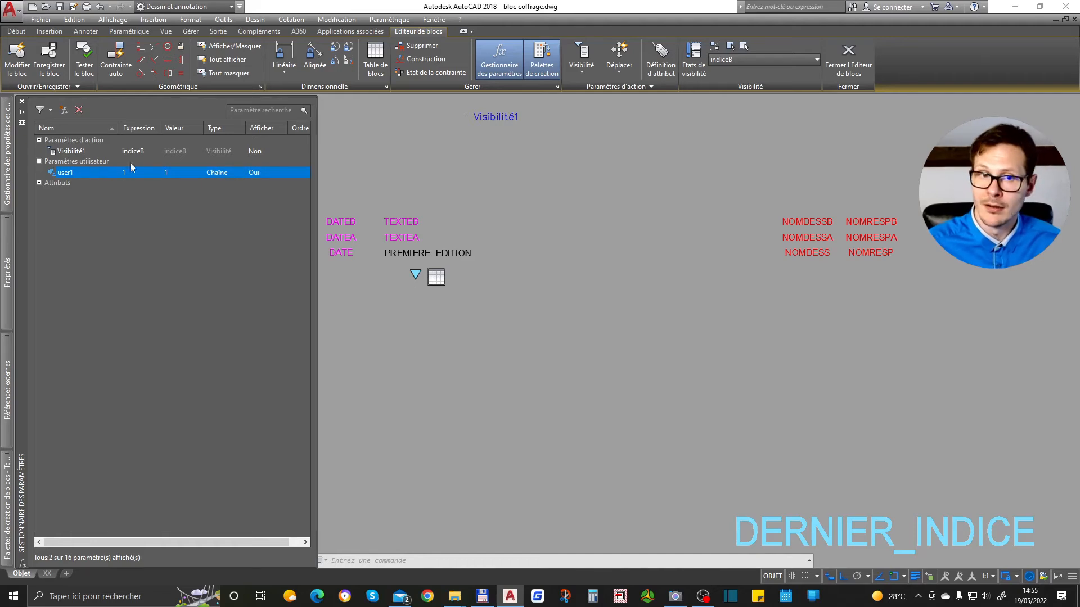
Rename the user parameter INDICE_EN_COURS, keeping its expression at 1.
click(76, 172)
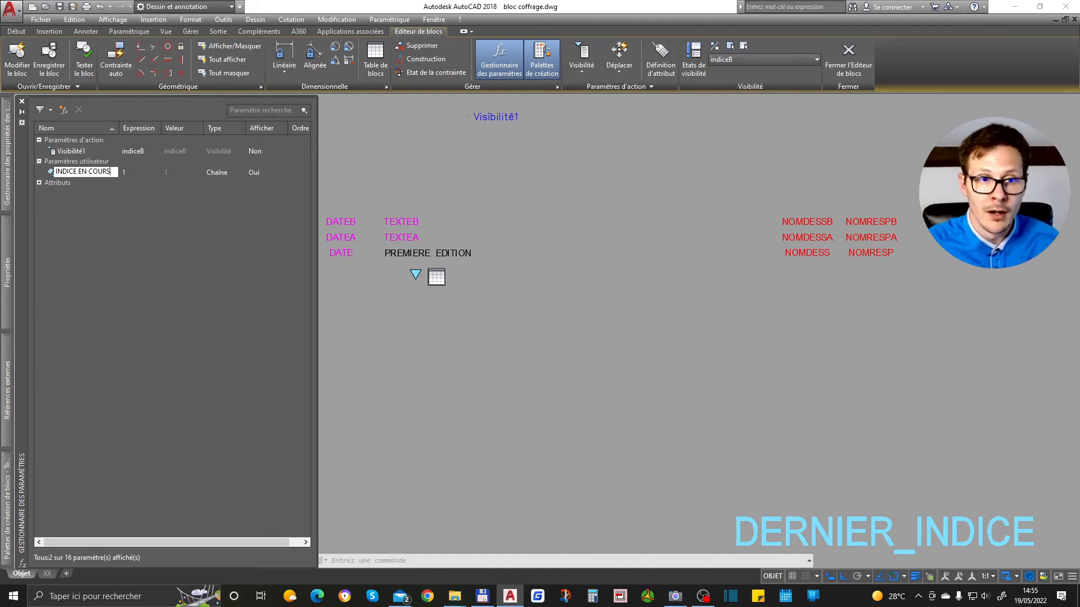
key(Return)
click(606, 307)
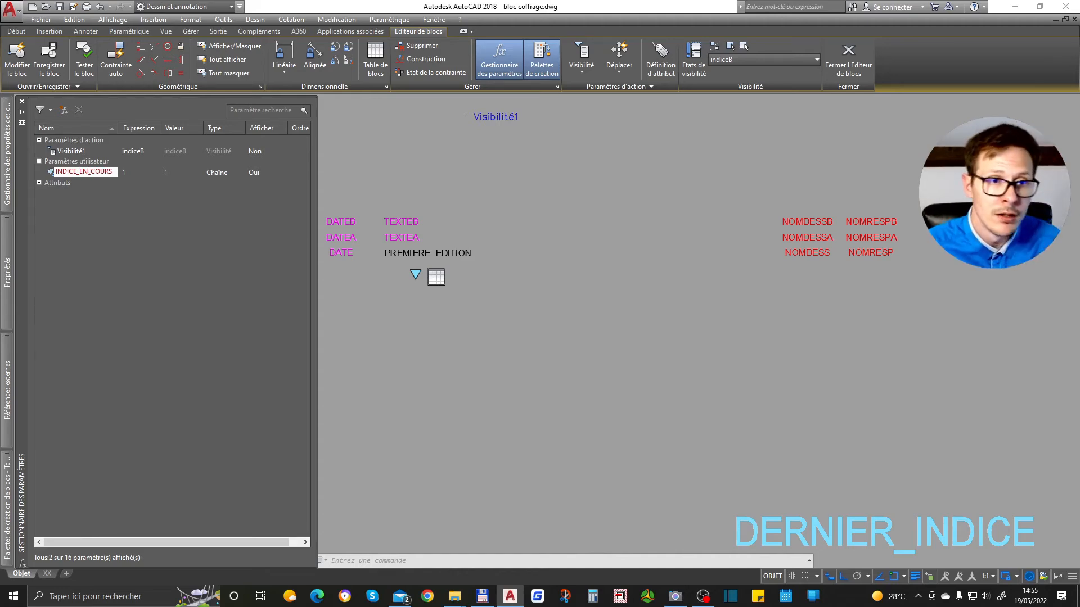
key(Return)
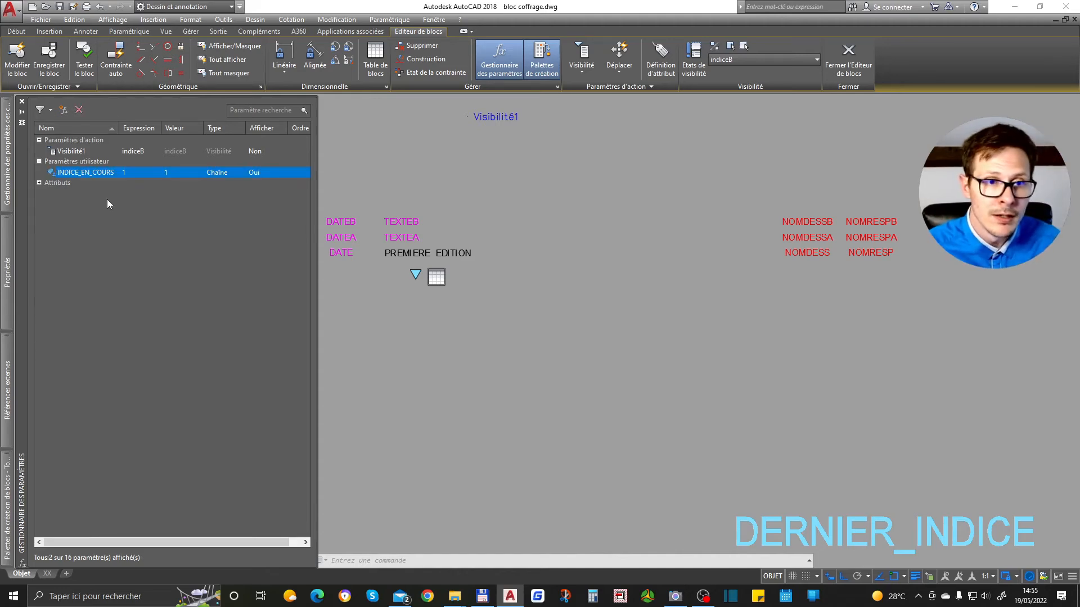
click(134, 172)
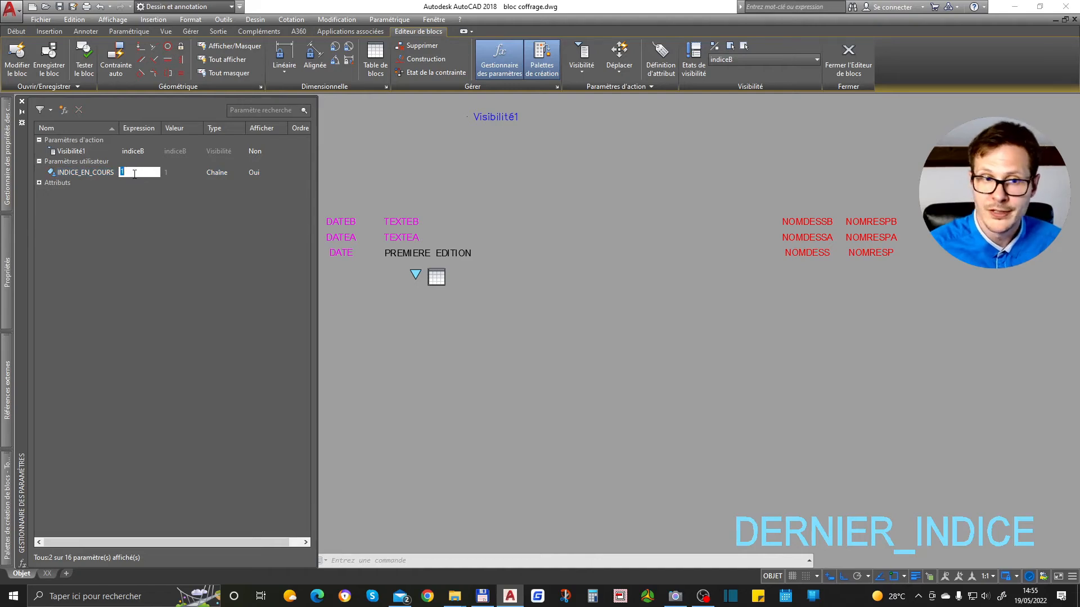
key(Return)
click(506, 217)
click(508, 218)
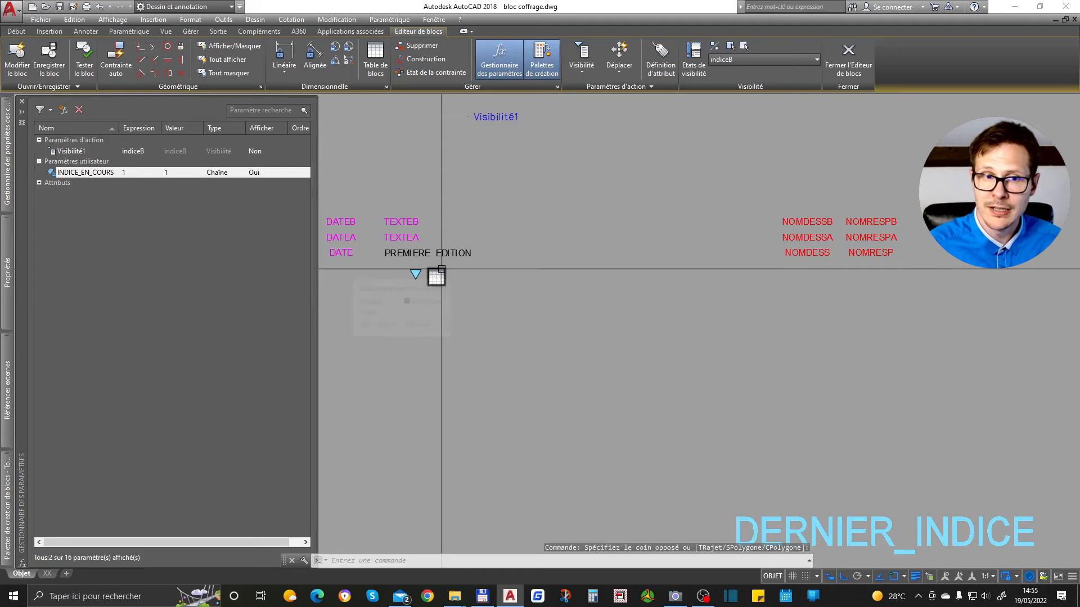
Add the INDICE_EN_COURS parameter to the block properties table as its first column and widen that column.
click(491, 56)
double_click(436, 274)
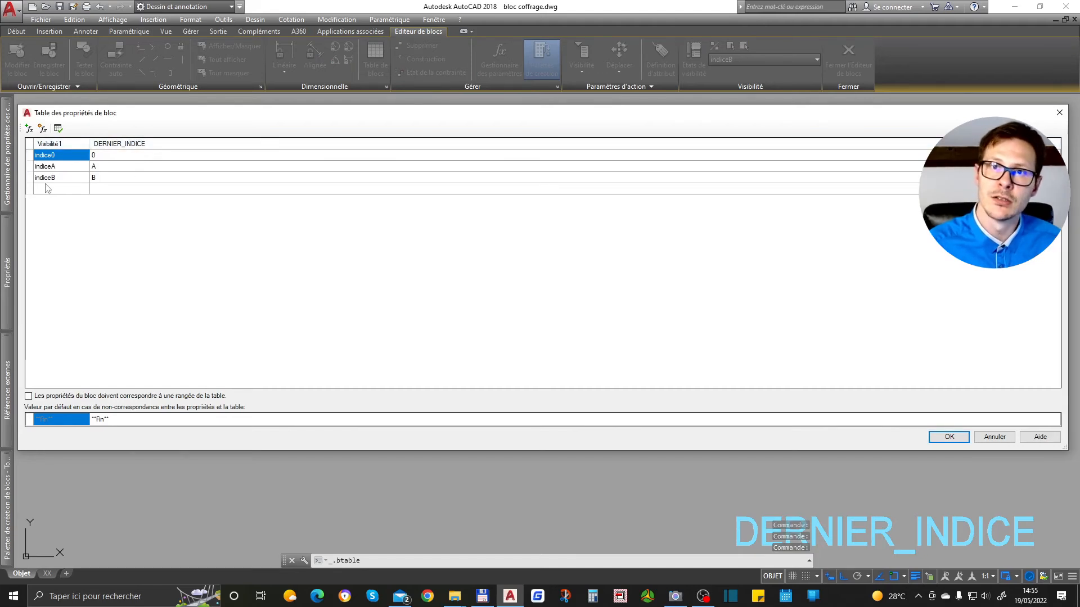
click(29, 129)
double_click(273, 311)
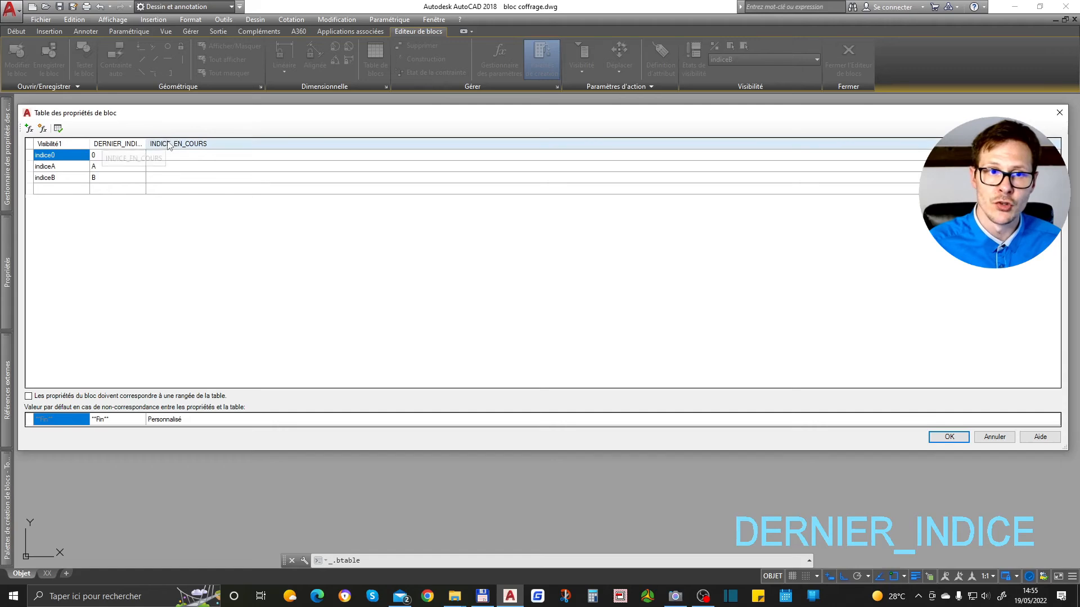
drag(170, 146, 58, 145)
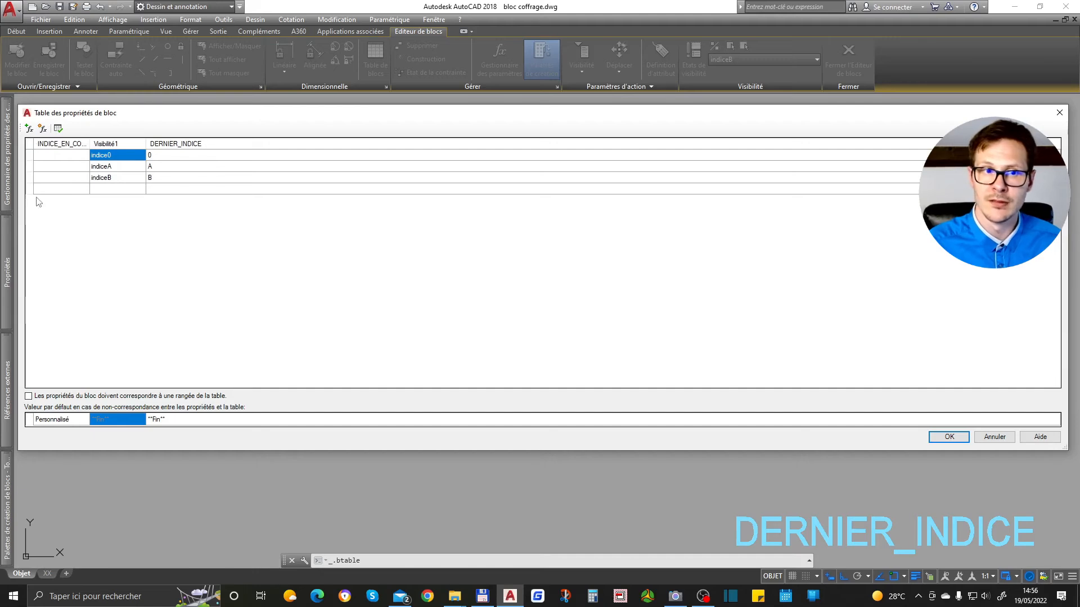
drag(90, 144, 144, 144)
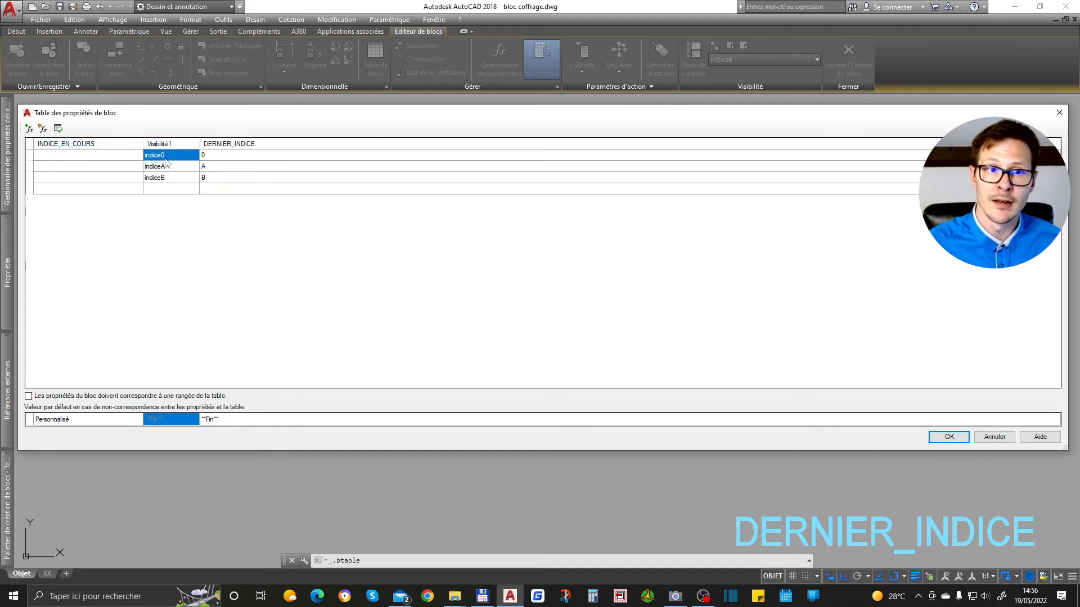
Enter Indice 0 as the INDICE_EN_COURS value of the indice0 row.
click(74, 156)
click(86, 154)
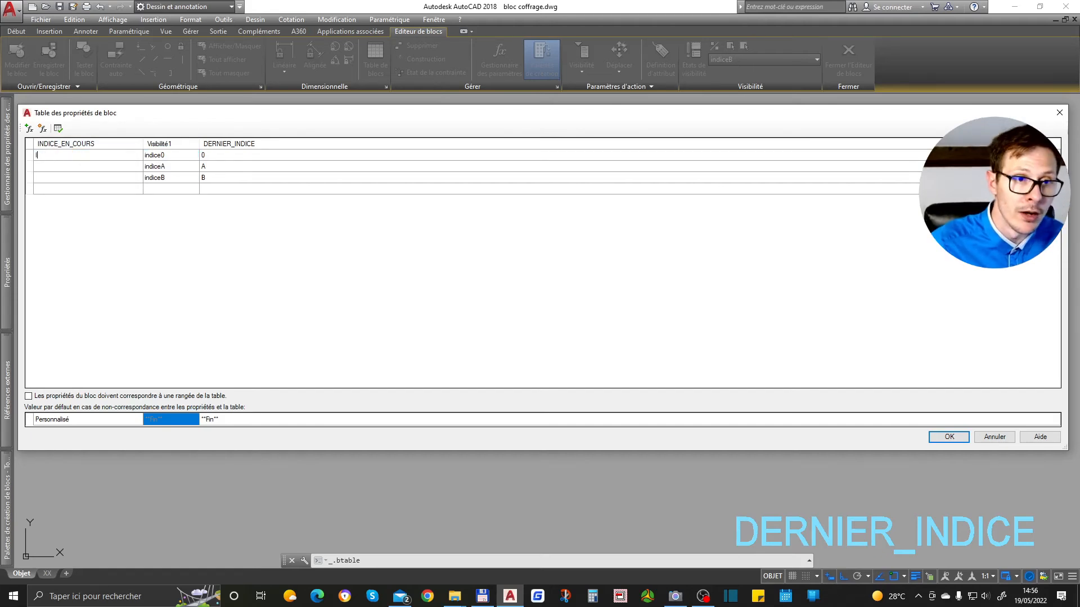
text(Indce)
key(BackSpace)
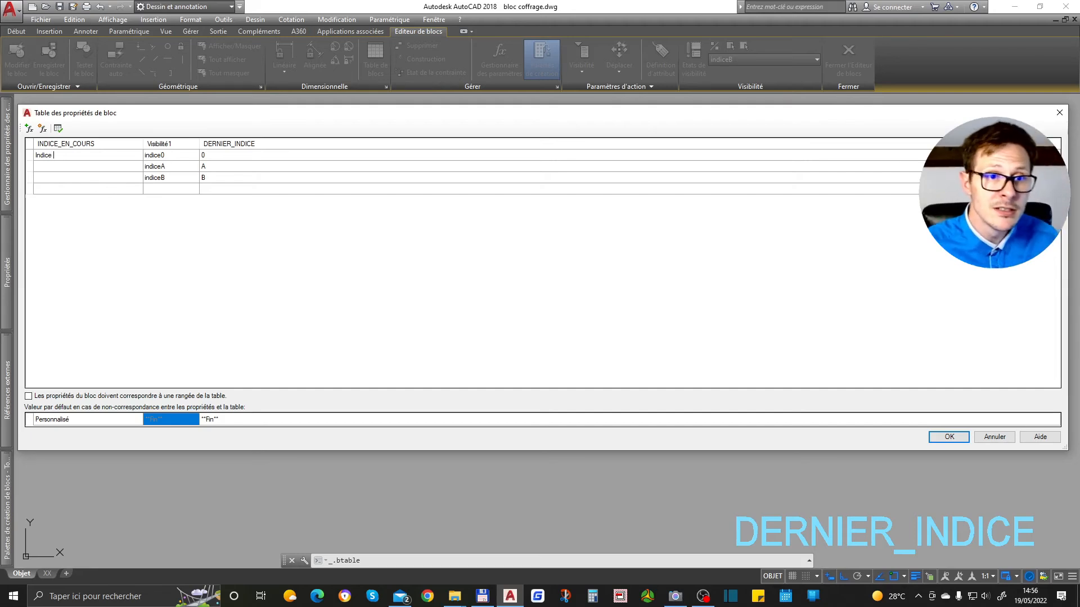
key(Return)
click(74, 156)
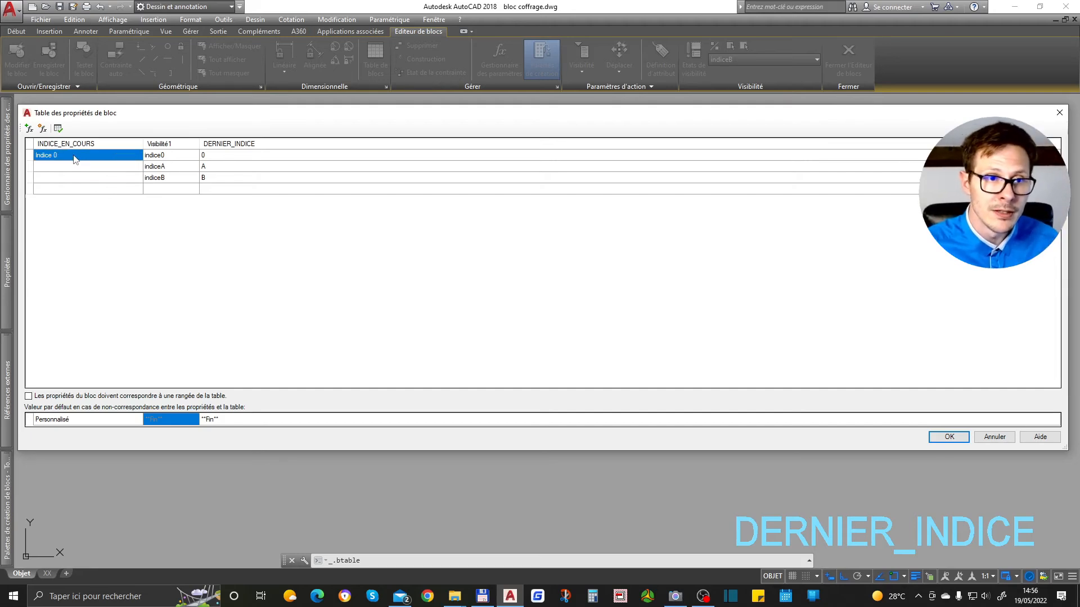
Enter Indice A and Indice B as the INDICE_EN_COURS values of the indiceA and indiceB rows.
click(60, 168)
click(60, 168)
text(I)
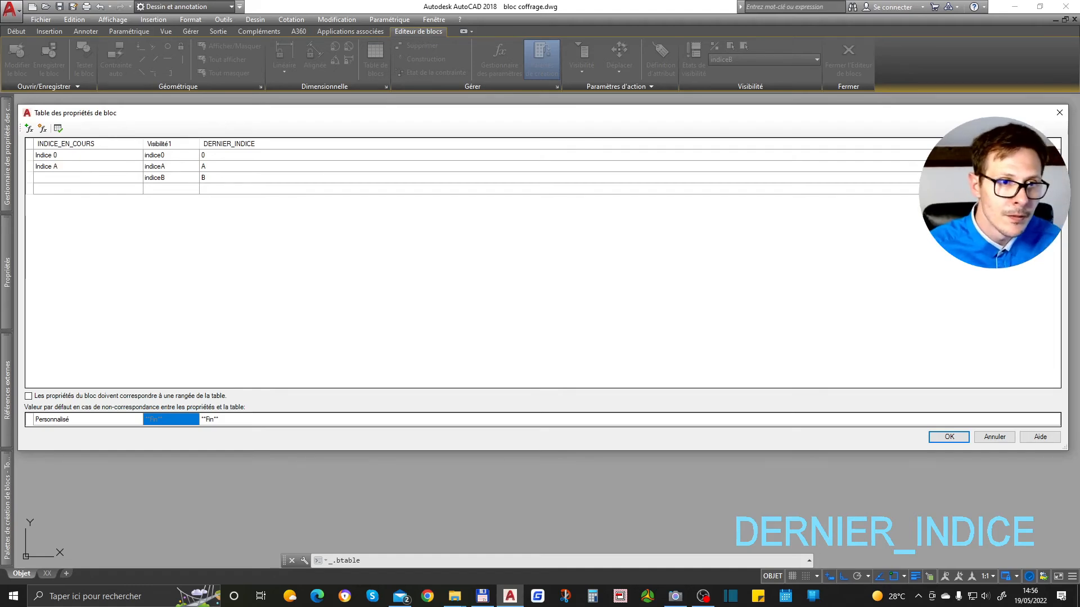
text(ndice A)
key(Return)
click(72, 168)
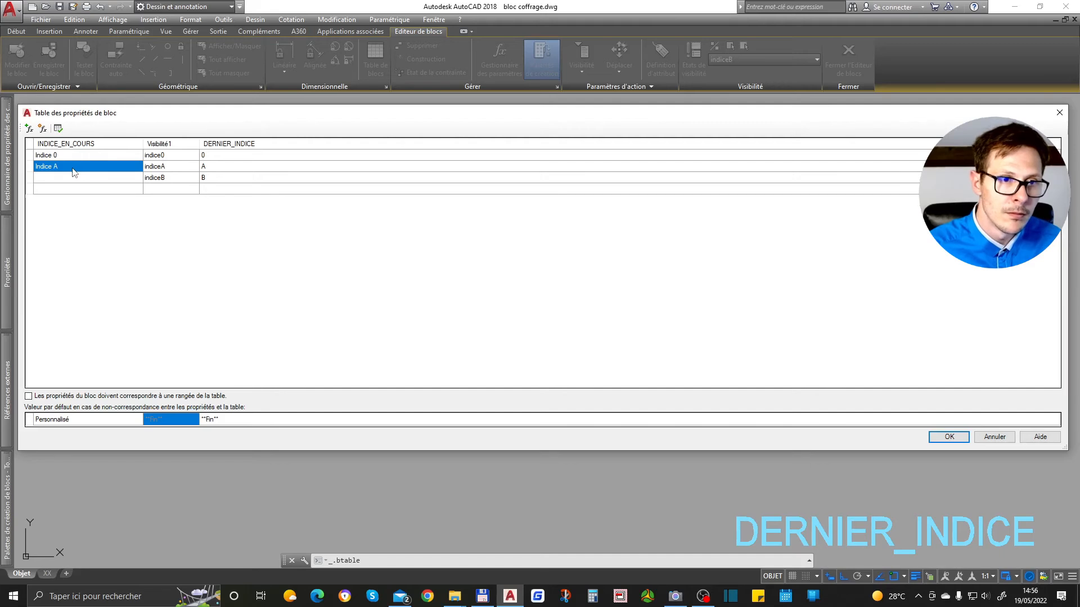
click(61, 179)
text(Indice A)
click(74, 179)
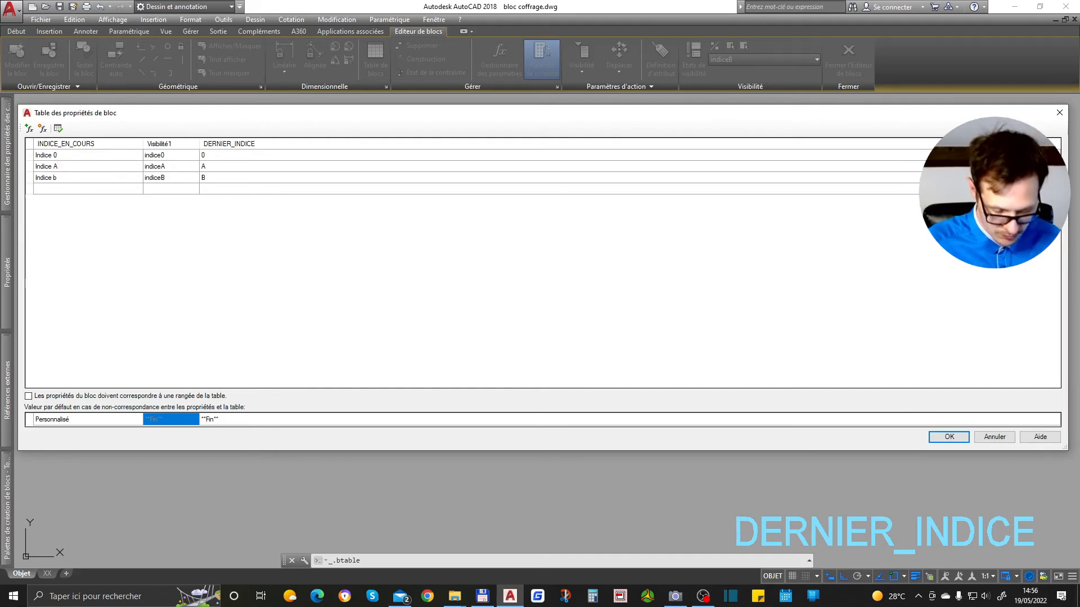
Accept the block properties table and close the block editor, saving the changes.
click(948, 437)
click(848, 61)
click(523, 286)
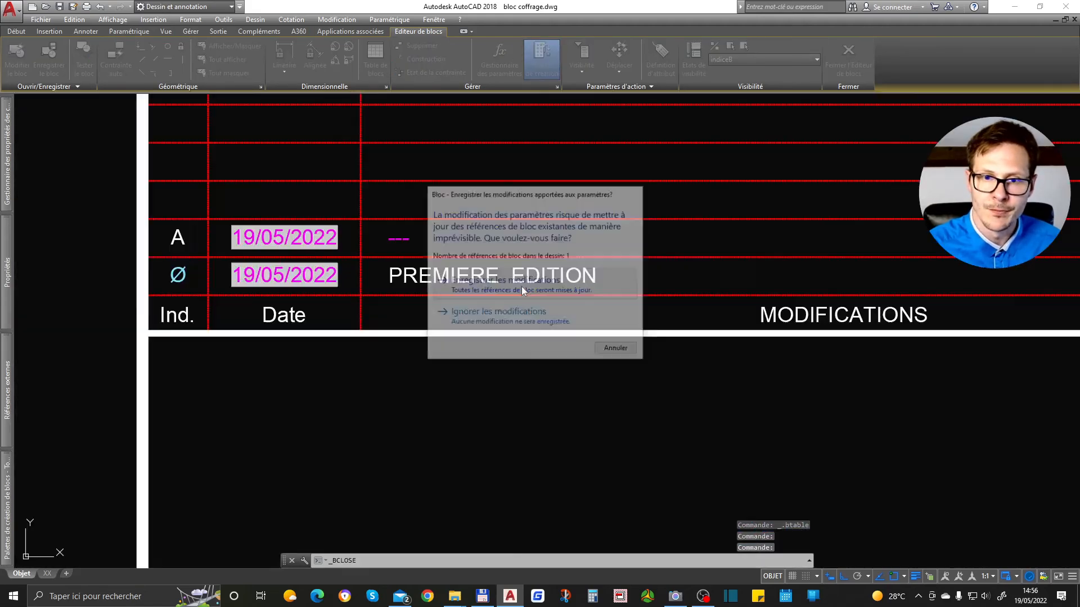
Test the revision index block by switching it to Indice 0 and Indice B, checking the Ind. cell beside the plan number.
scroll(382, 276, down, 4)
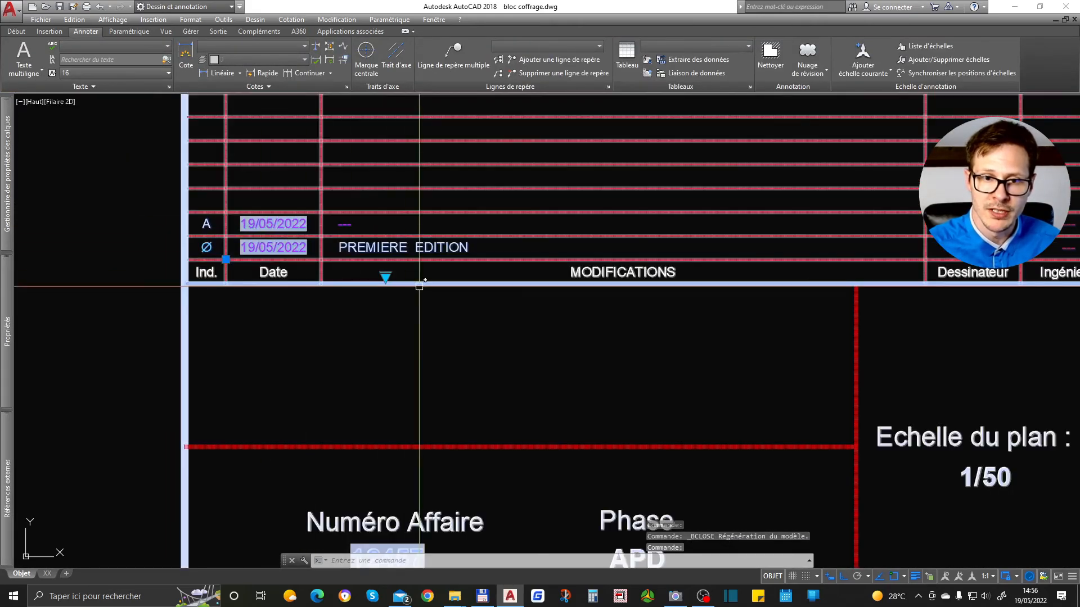
click(385, 275)
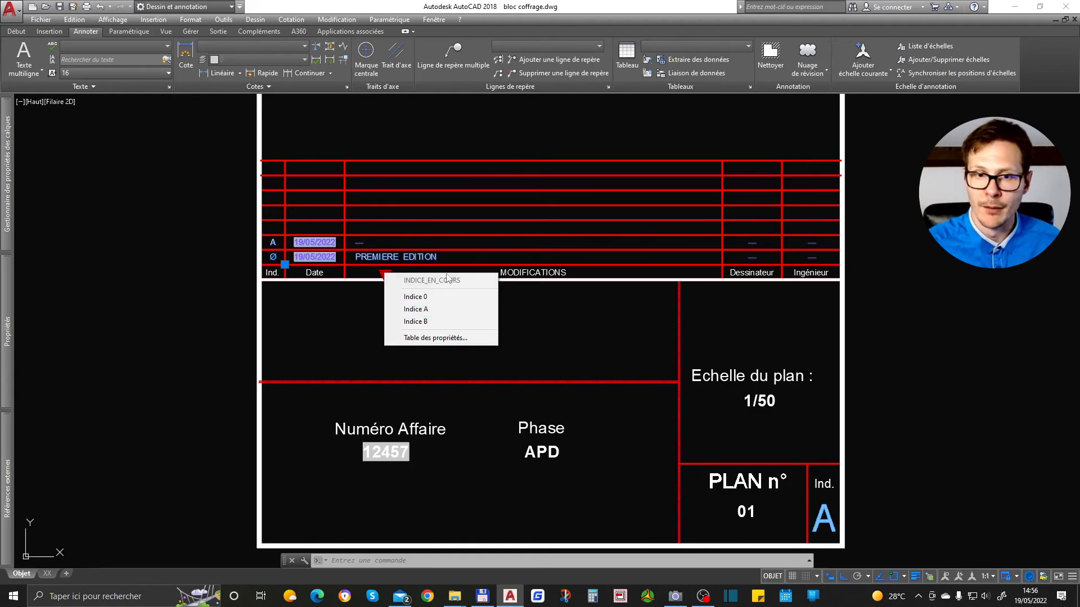
click(424, 296)
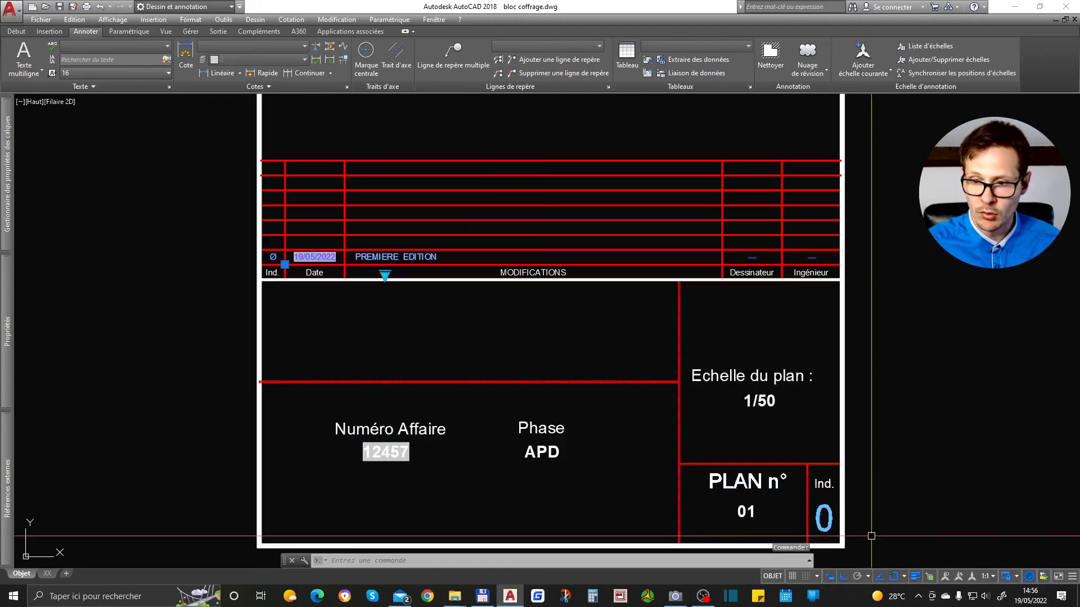
click(384, 275)
click(449, 324)
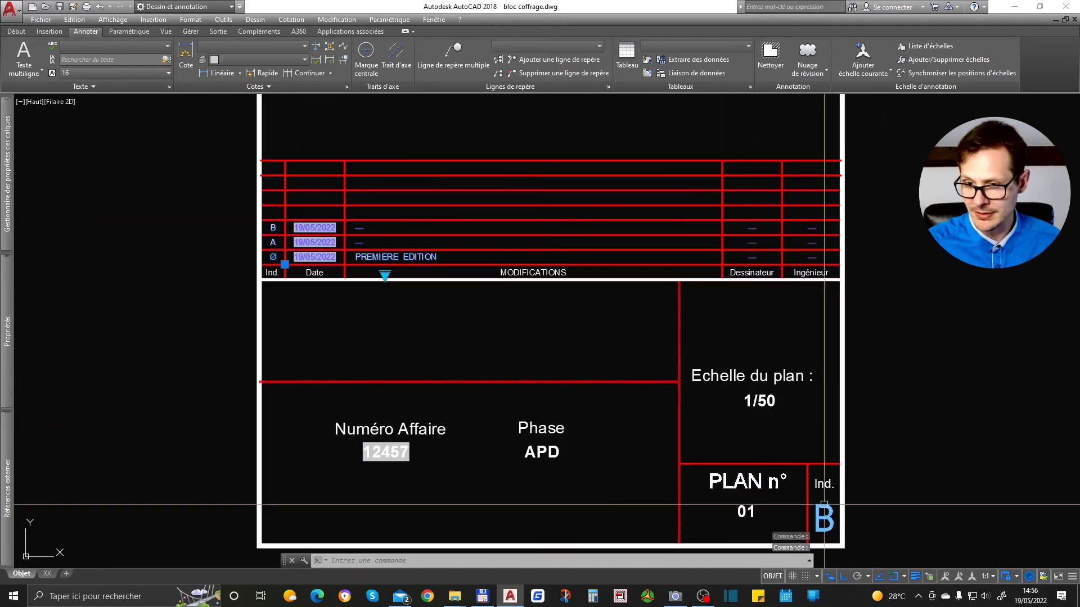
key(Escape)
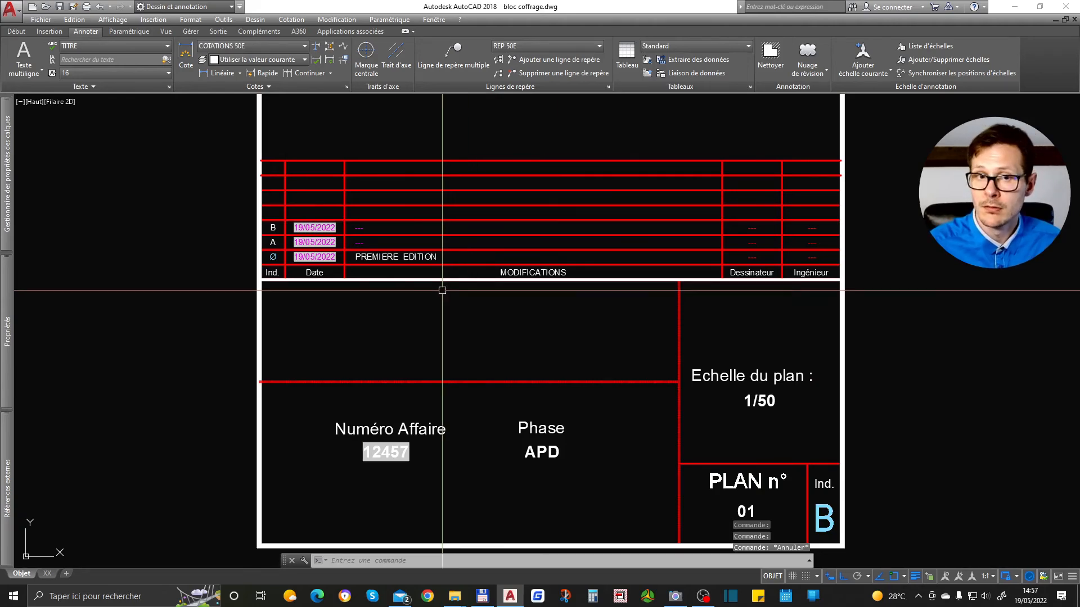
middle_drag(709, 446, 473, 276)
scroll(646, 369, up, 4)
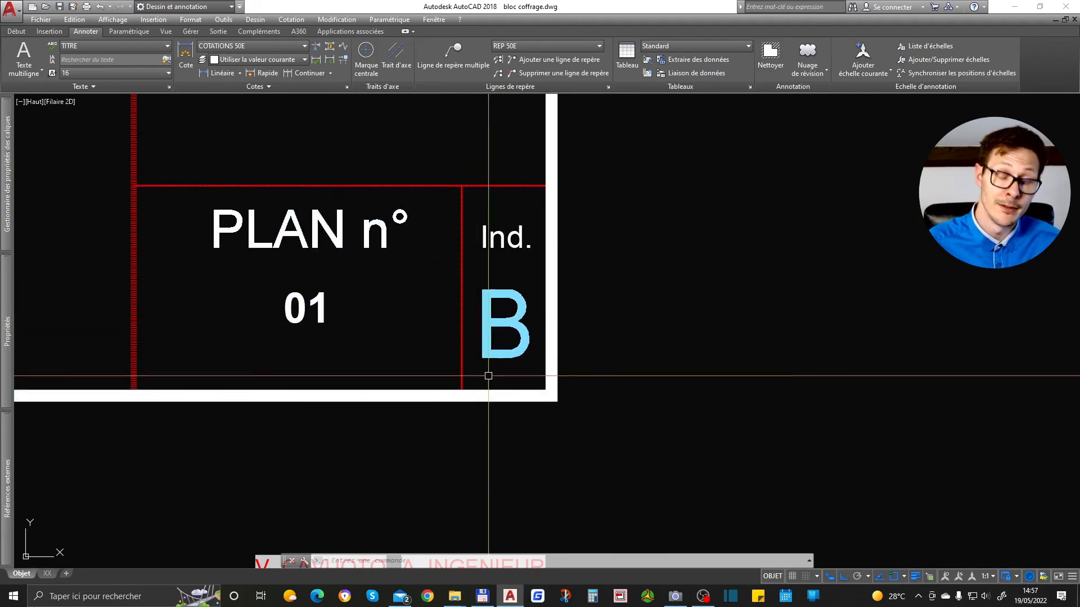
scroll(605, 467, down, 4)
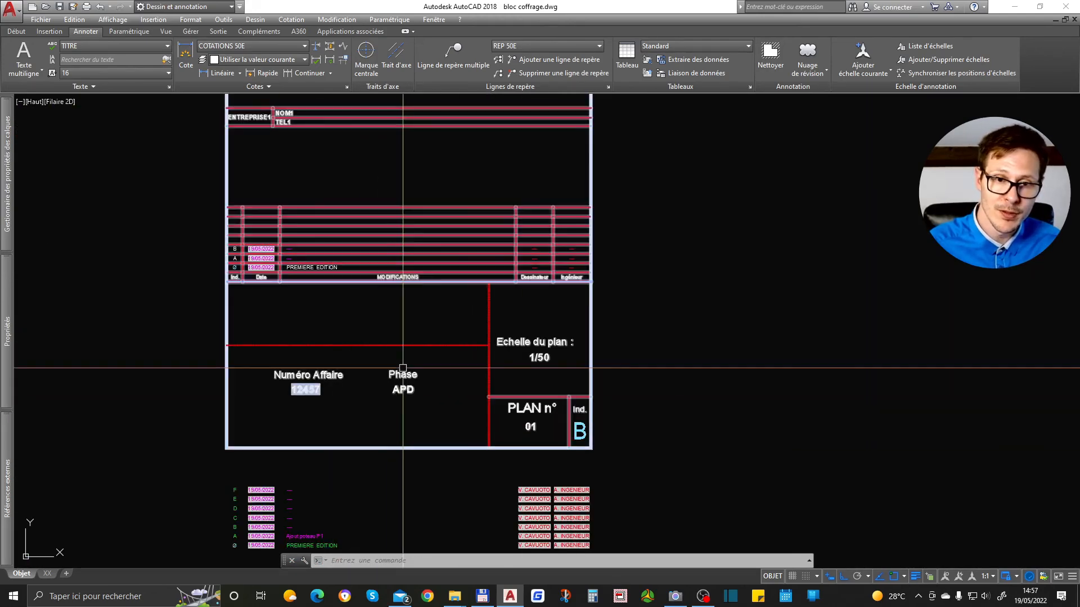
Delete the old revision list block with indices Ø to F below the title block.
scroll(424, 307, down, 4)
click(327, 356)
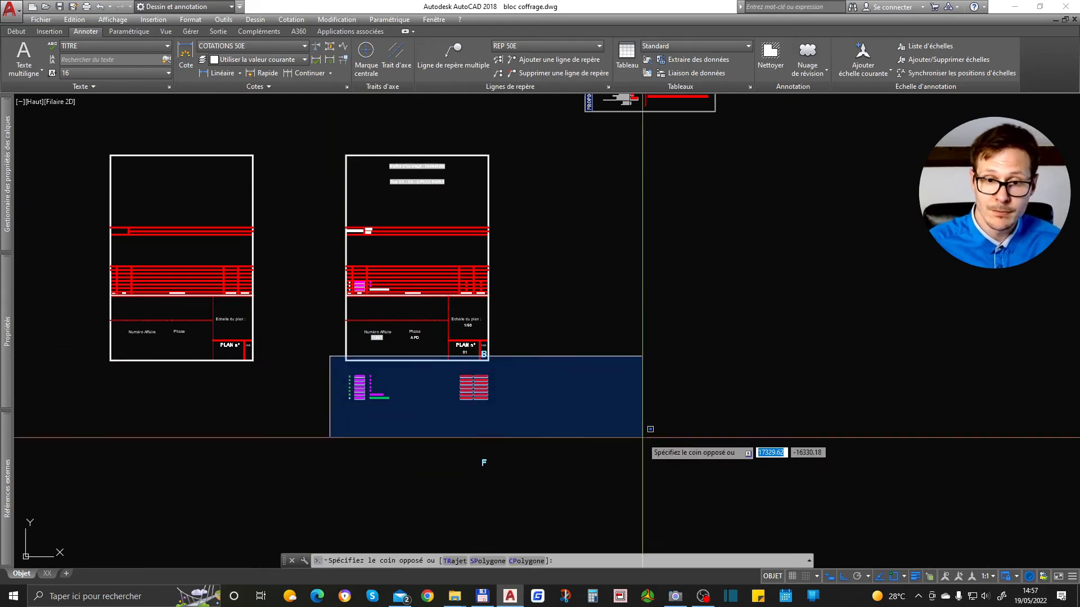
click(646, 438)
key(Delete)
Inspect the revision index block of the existing RDC - COFFRAGE title block, and clear the selection.
scroll(472, 392, down, 8)
scroll(552, 314, up, 8)
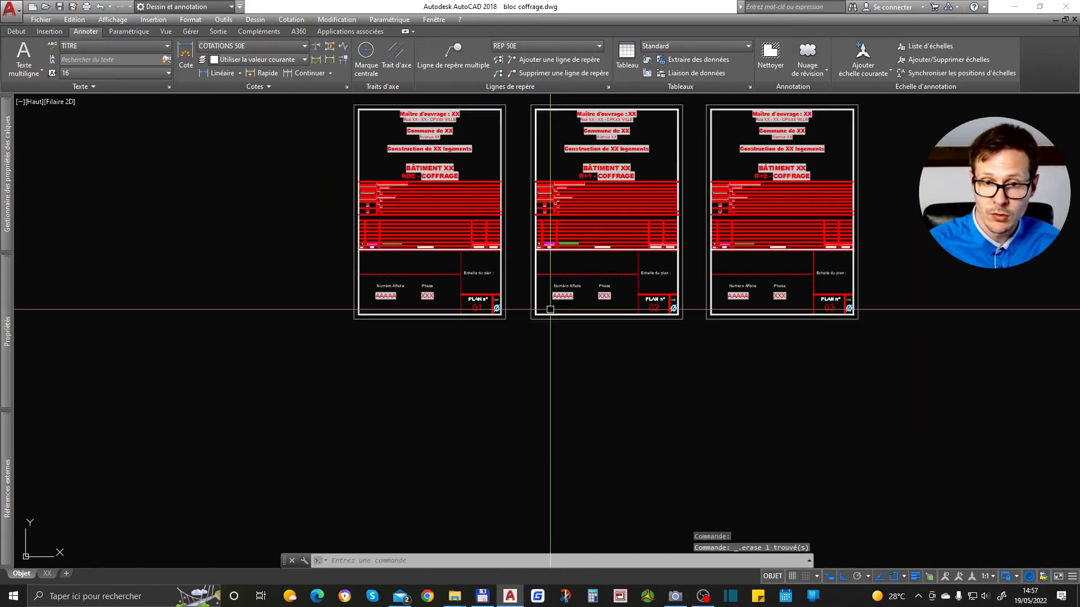
scroll(383, 205, up, 4)
scroll(366, 283, up, 4)
click(399, 291)
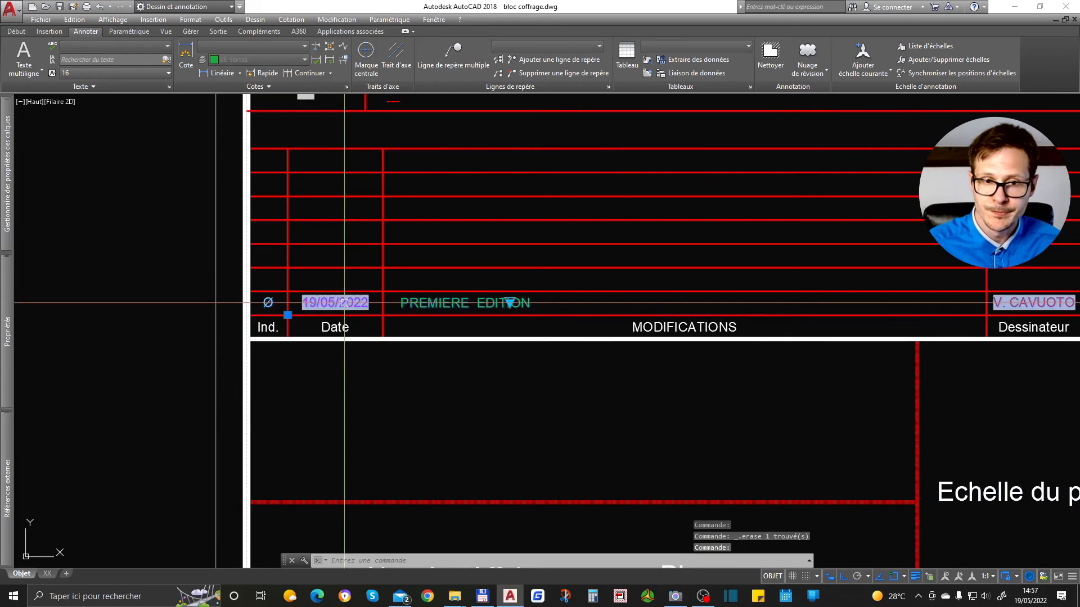
scroll(397, 292, down, 4)
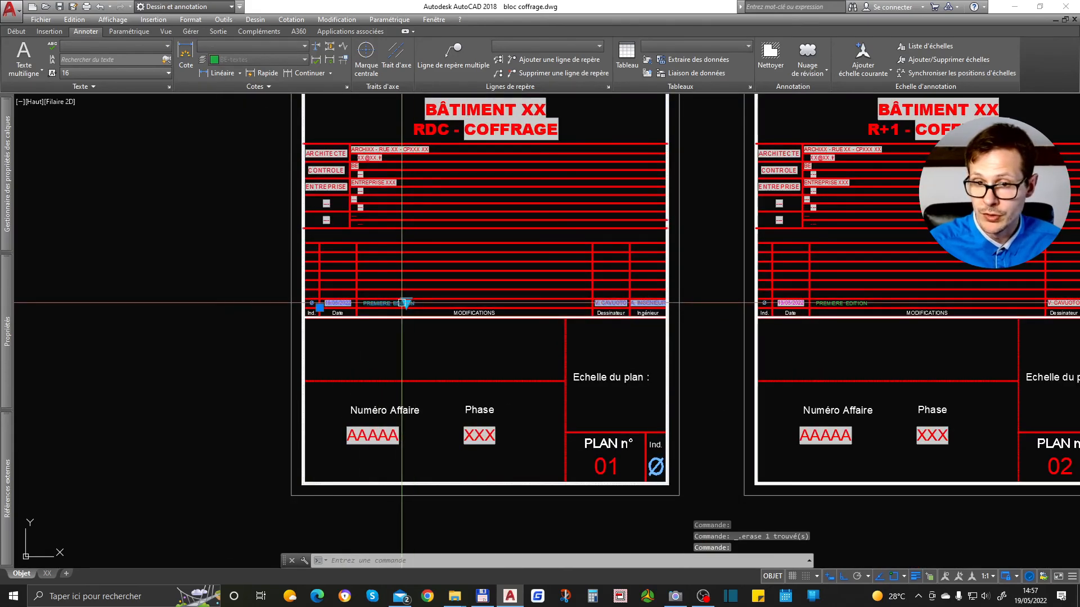
key(Escape)
key(Escape)
key(Escape)
Compare the new title block and its revision index block with the three existing COFFRAGE title blocks.
scroll(526, 422, down, 6)
scroll(624, 365, up, 7)
scroll(432, 260, up, 2)
click(440, 252)
scroll(451, 298, down, 4)
scroll(539, 246, down, 8)
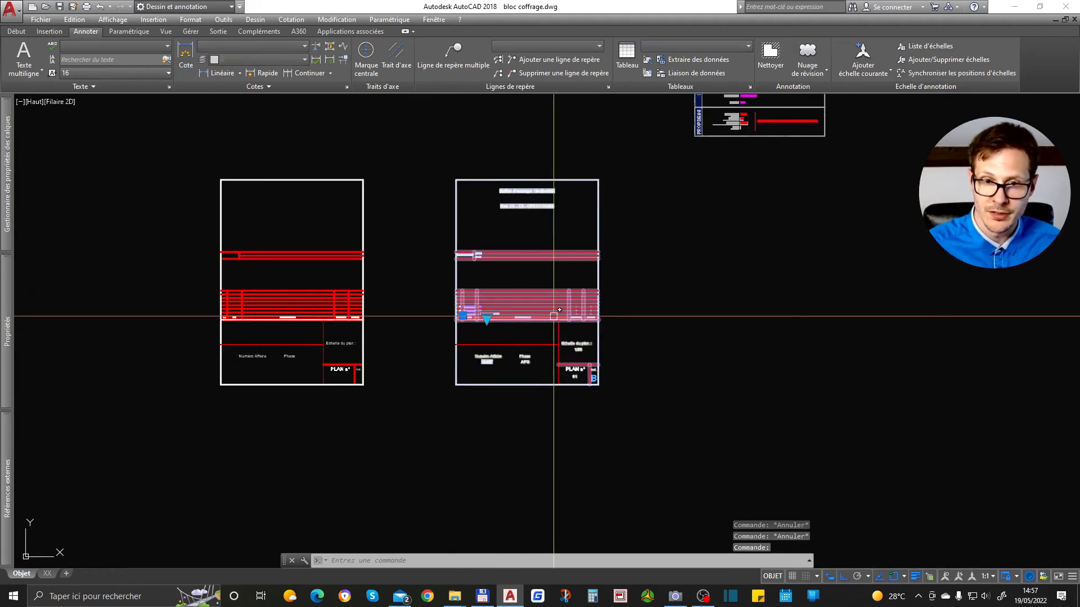
key(Escape)
scroll(632, 230, up, 4)
click(511, 169)
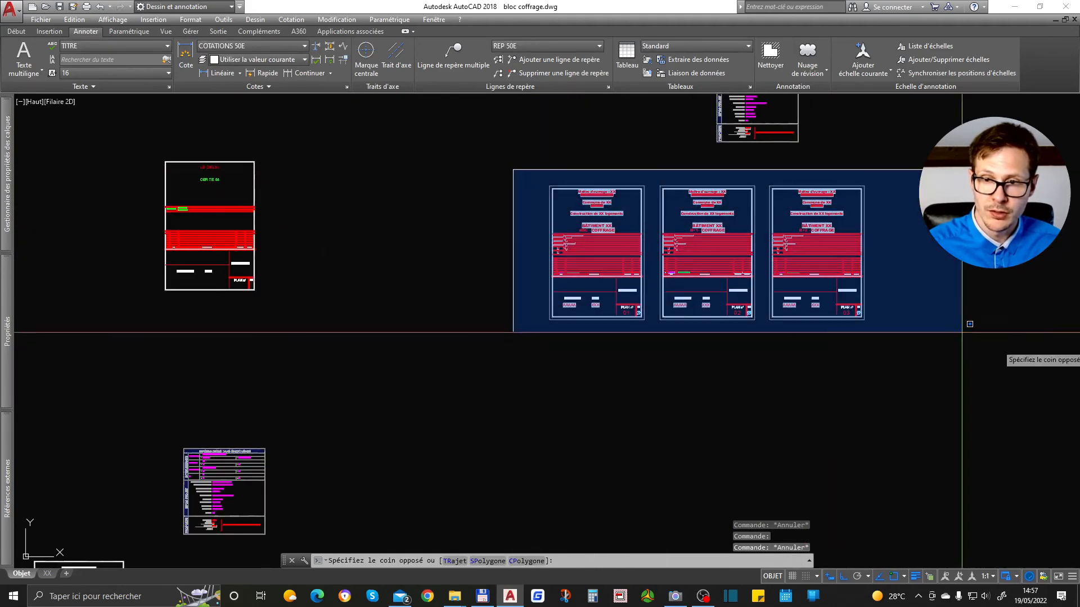
click(877, 337)
key(Escape)
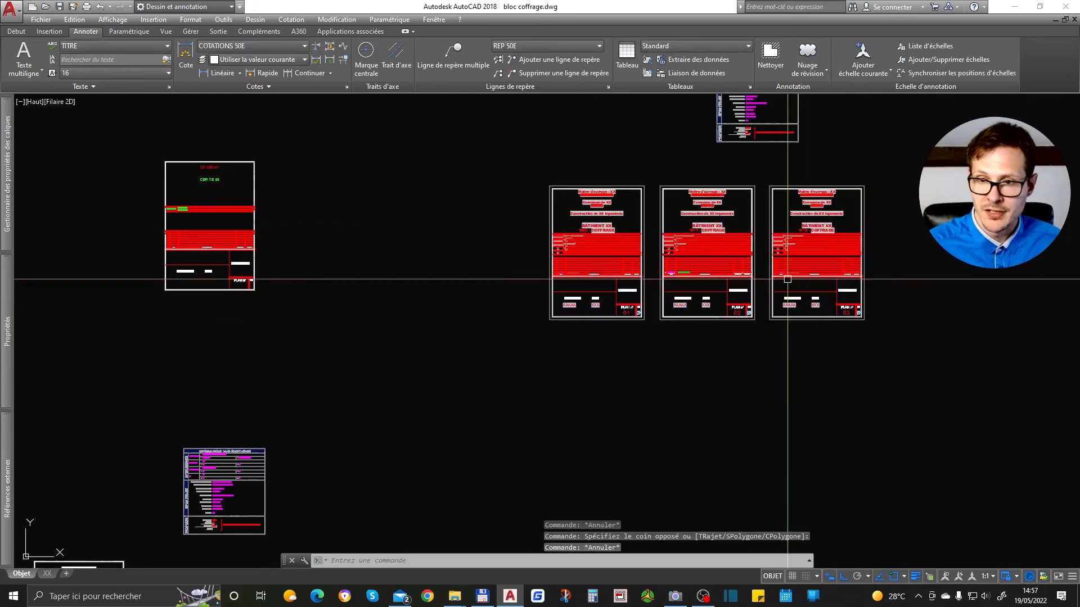
middle_drag(786, 277, 761, 347)
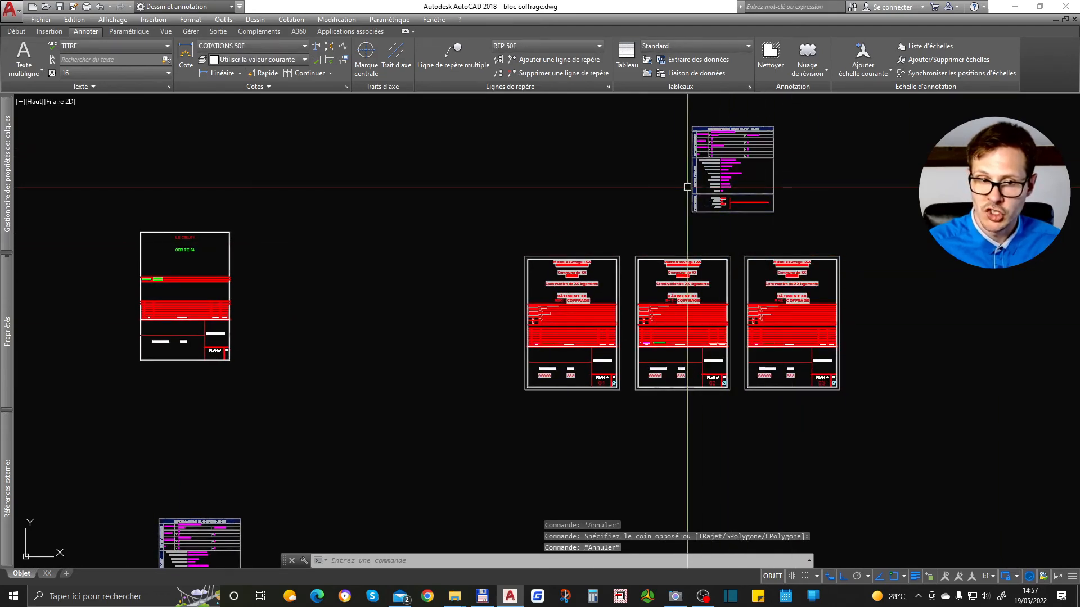
scroll(687, 189, down, 3)
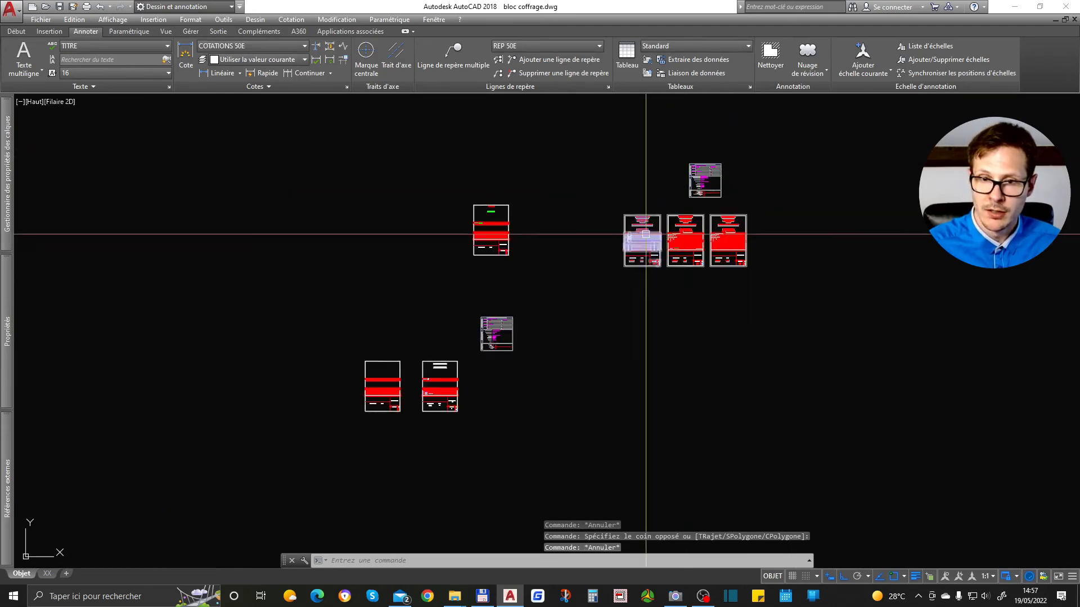
click(340, 304)
key(Escape)
scroll(478, 225, up, 2)
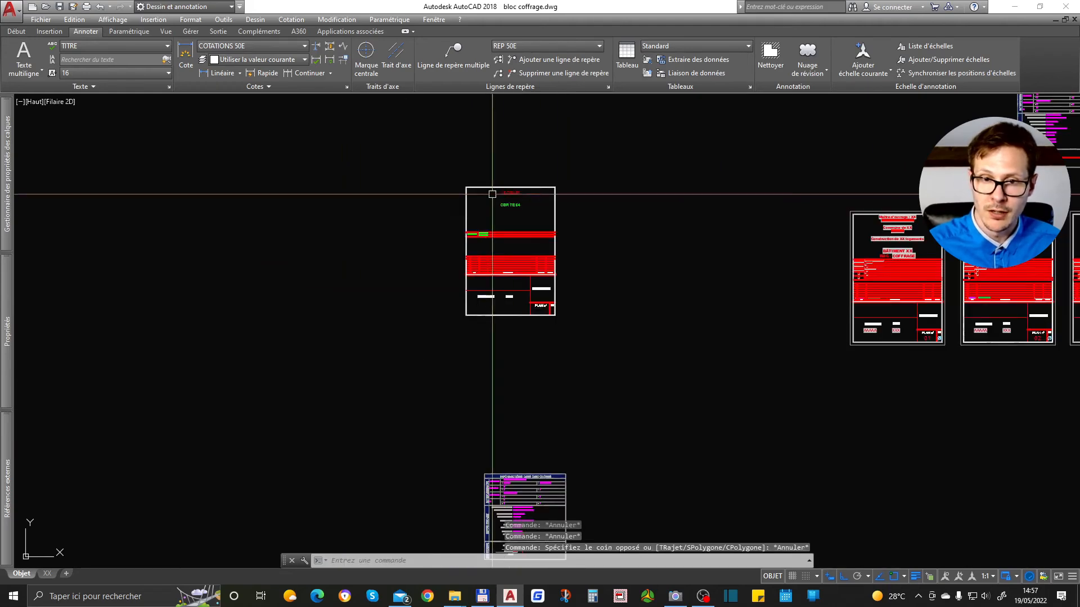
click(506, 217)
scroll(505, 219, down, 2)
scroll(398, 381, up, 5)
click(296, 222)
click(530, 480)
middle_drag(530, 481, 386, 433)
key(Escape)
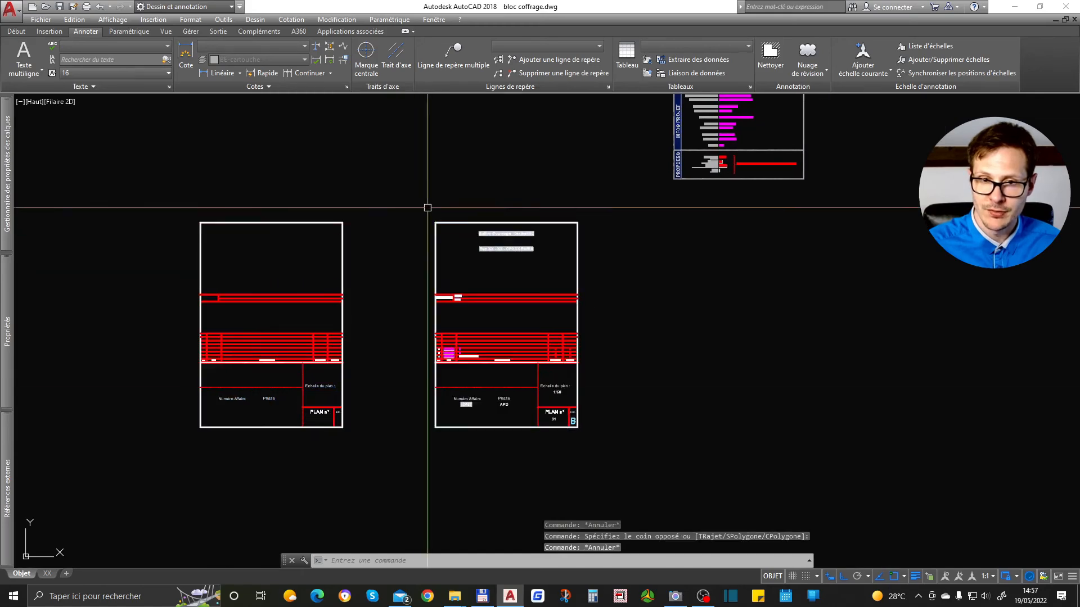
Inspect the filled-in title block's client, ENTREPRISE1 and revision rows, and clear the selection.
click(518, 229)
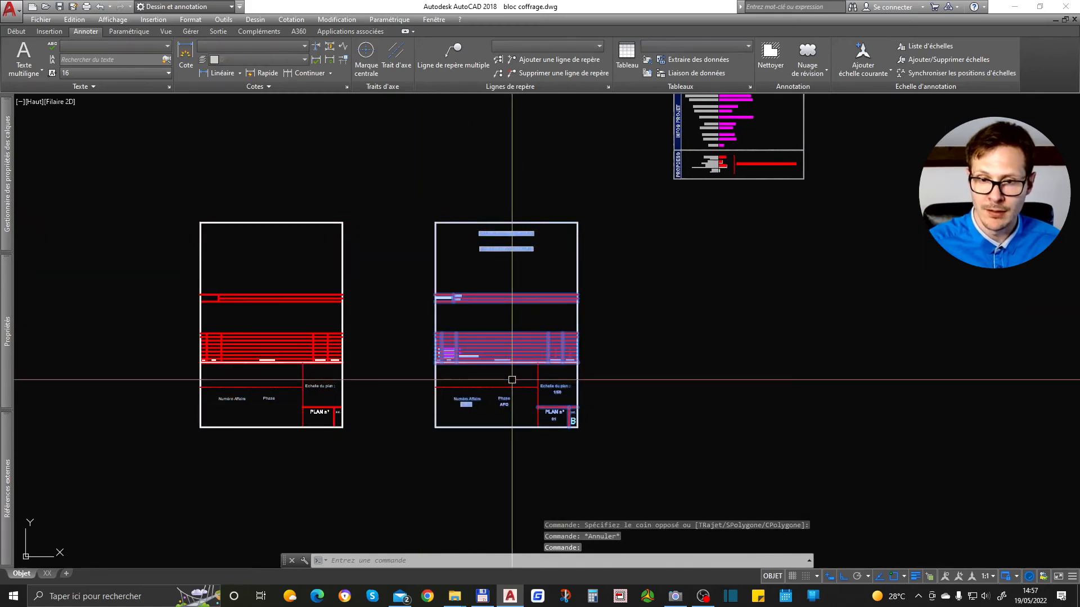
scroll(505, 360, up, 2)
scroll(487, 330, down, 2)
scroll(478, 129, up, 4)
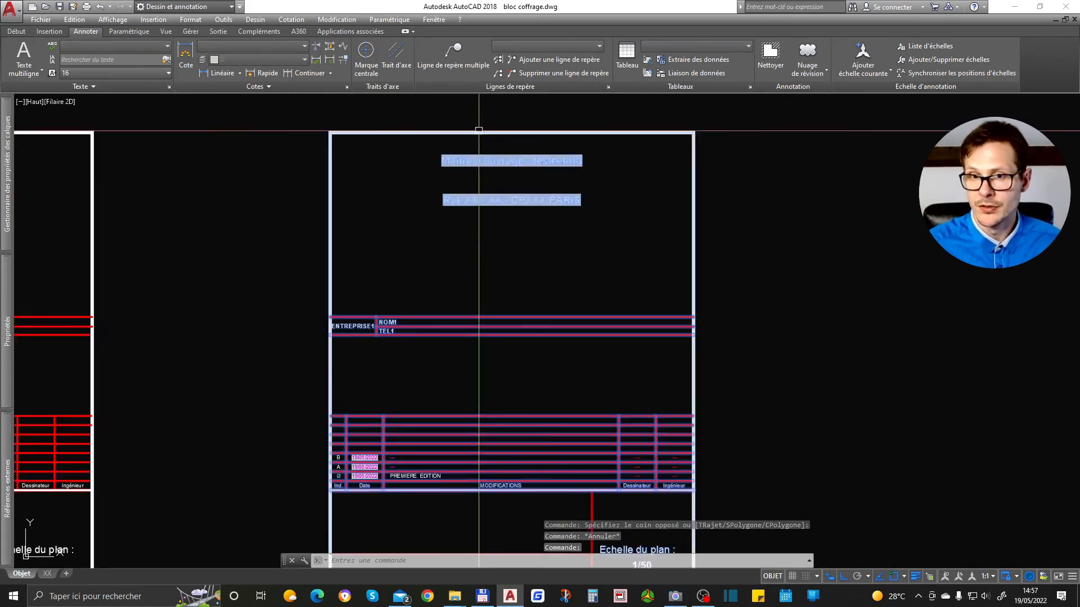
scroll(542, 189, down, 6)
key(Escape)
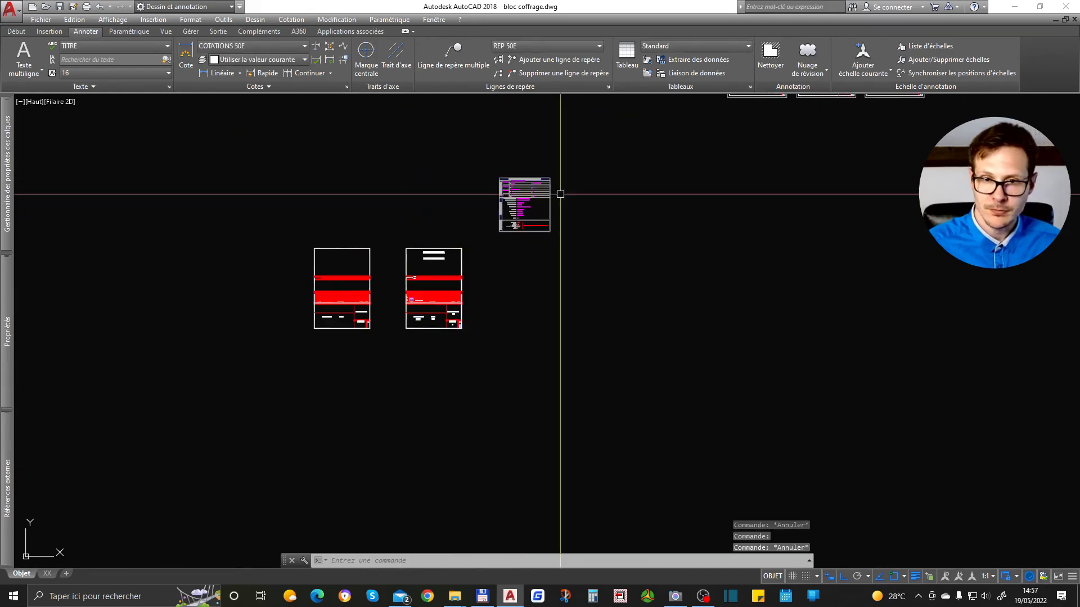
Check the INDICE_EN_COURS choices of the new title block's revision index block, picking Indice B and clearing the selection.
scroll(557, 193, up, 2)
scroll(232, 478, up, 6)
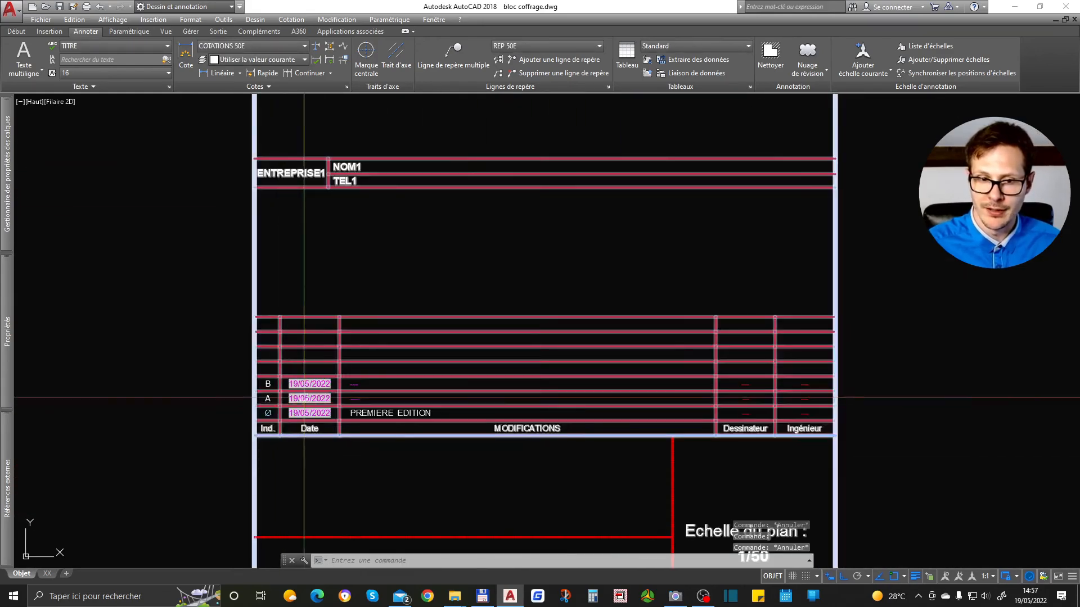
scroll(306, 393, up, 2)
click(319, 402)
scroll(347, 394, down, 4)
click(377, 348)
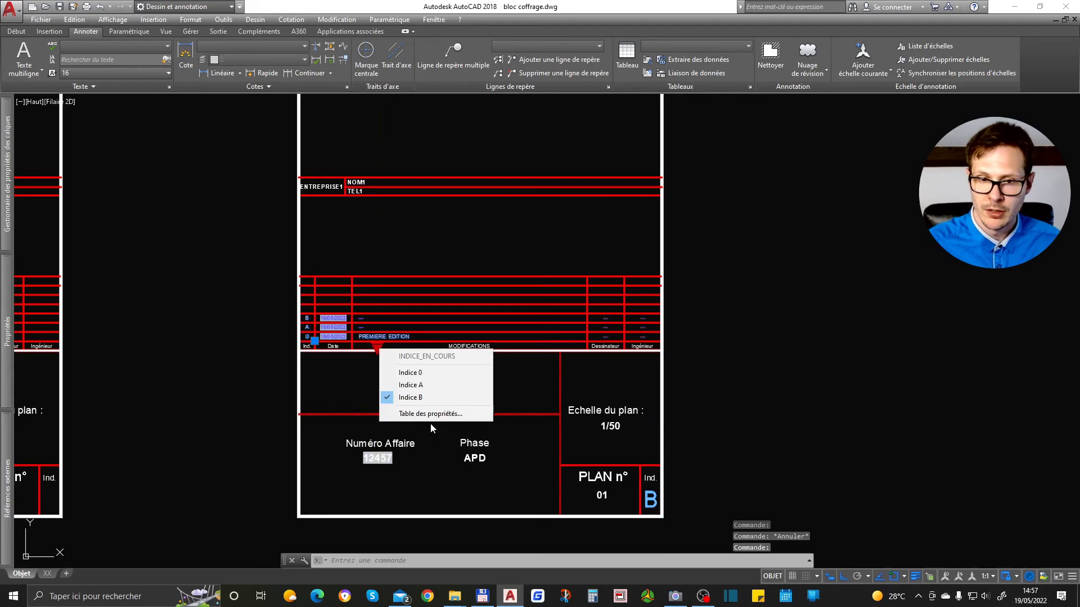
click(453, 397)
scroll(579, 315, down, 5)
key(Escape)
Examine the choices offered for PROJETEUR and INGÉNIEUR in the INFORMATIONS DANS CARTOUCHES table.
scroll(508, 244, up, 3)
scroll(508, 244, up, 8)
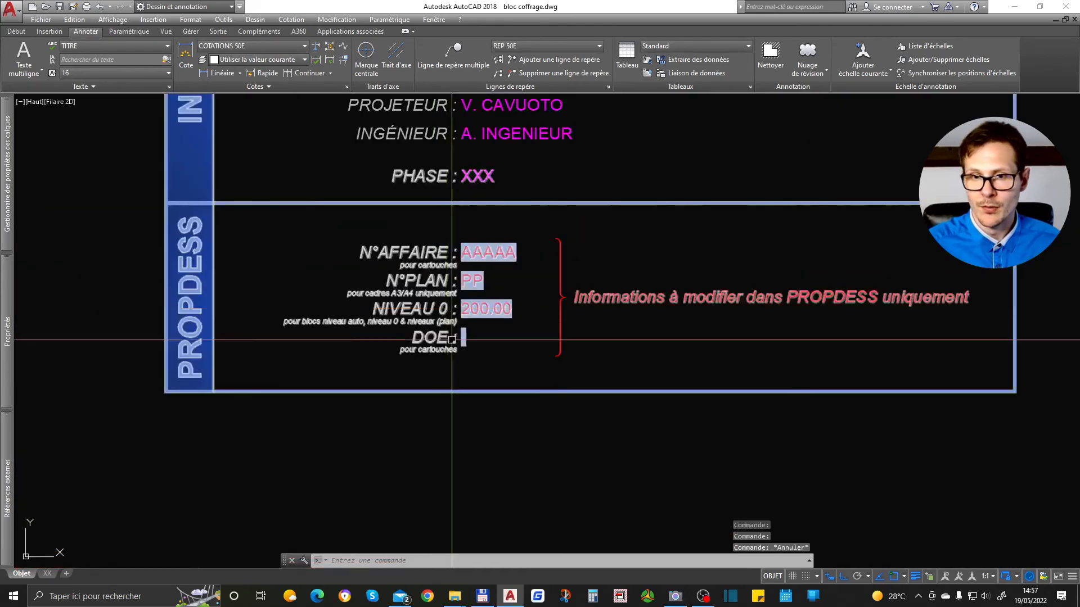
scroll(439, 371, down, 3)
click(438, 380)
scroll(439, 377, down, 3)
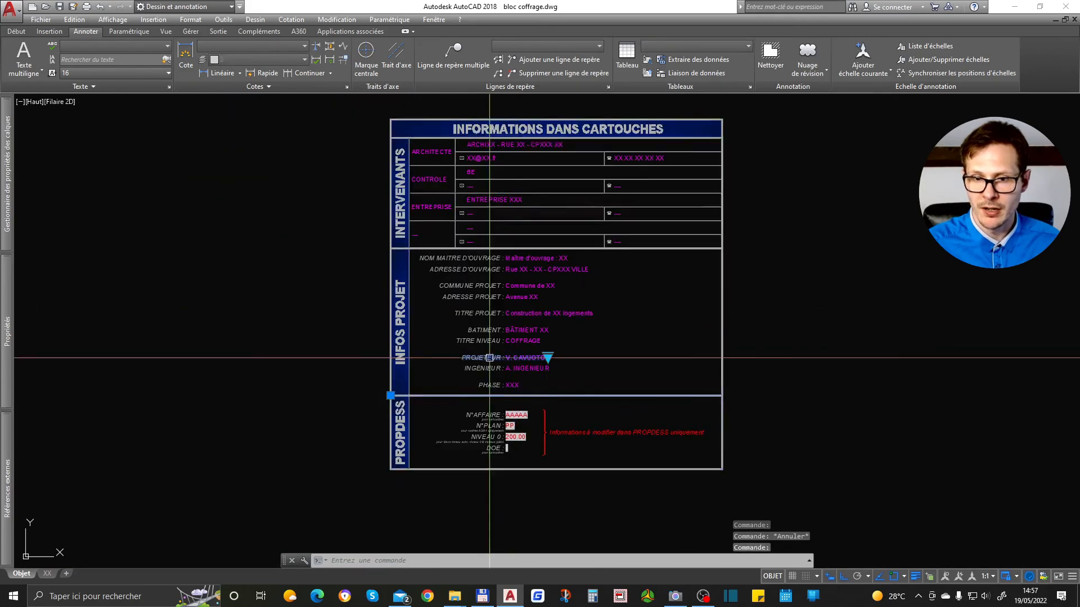
click(548, 357)
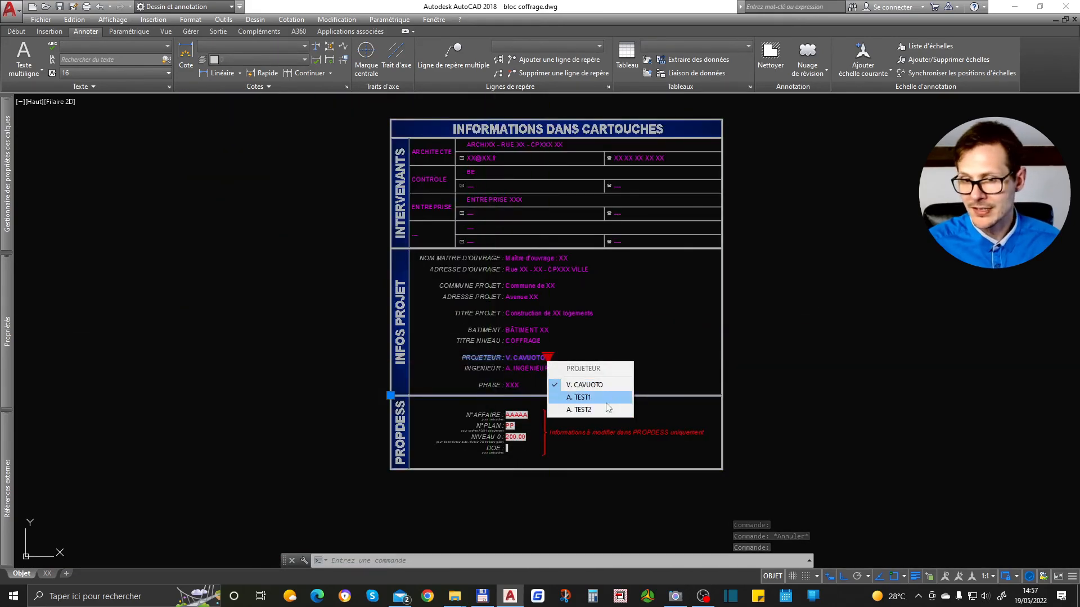
key(Escape)
click(540, 368)
click(549, 367)
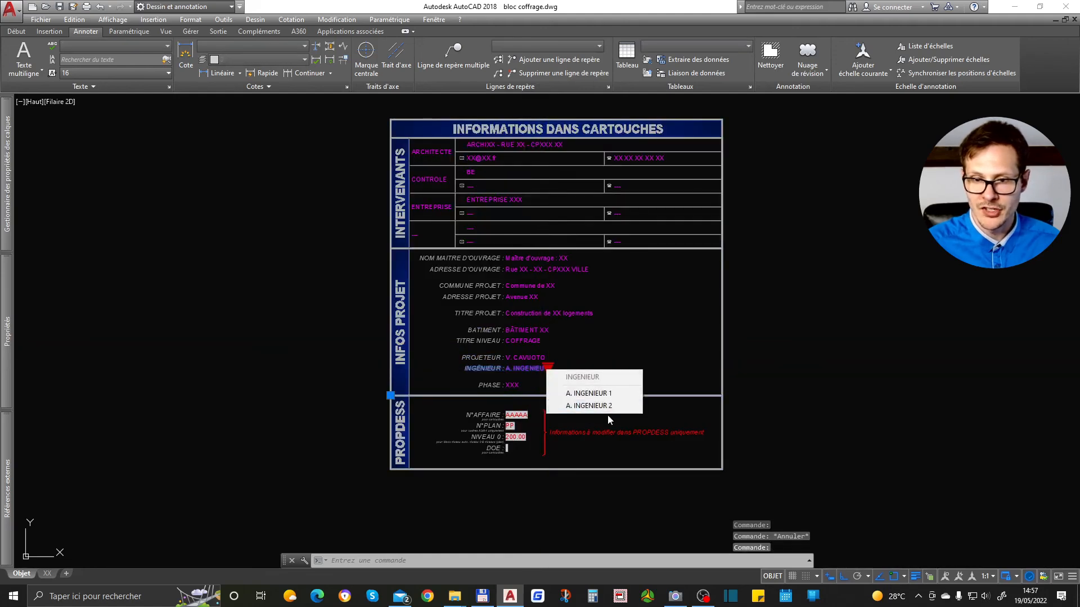
key(Escape)
Review the PROJETEUR choices in the INFOS PROJET section again, keep the current draughtsman and clear the selection.
click(547, 369)
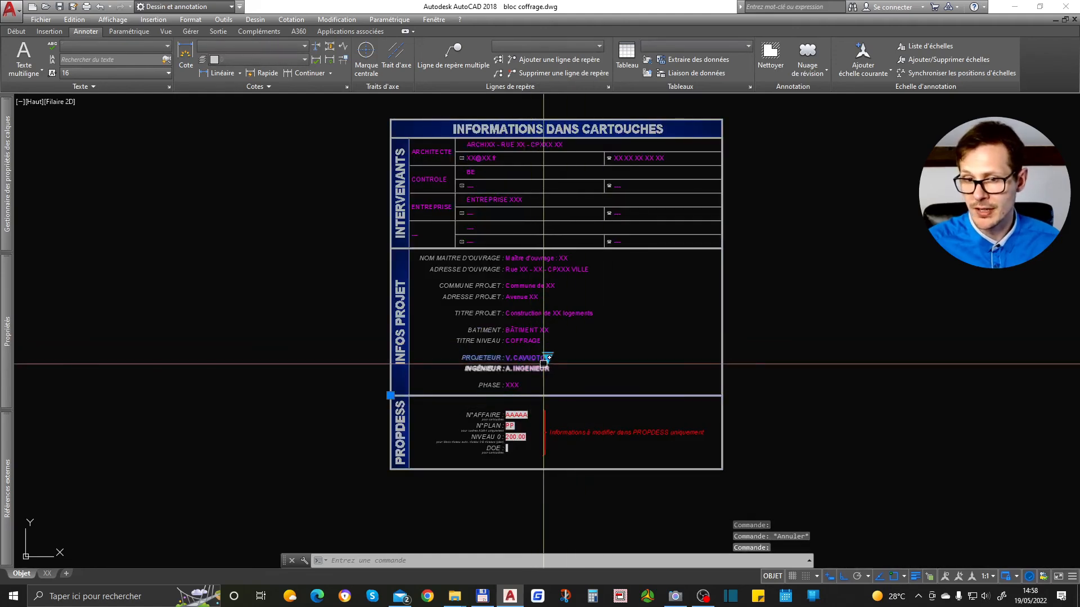
key(Escape)
click(526, 358)
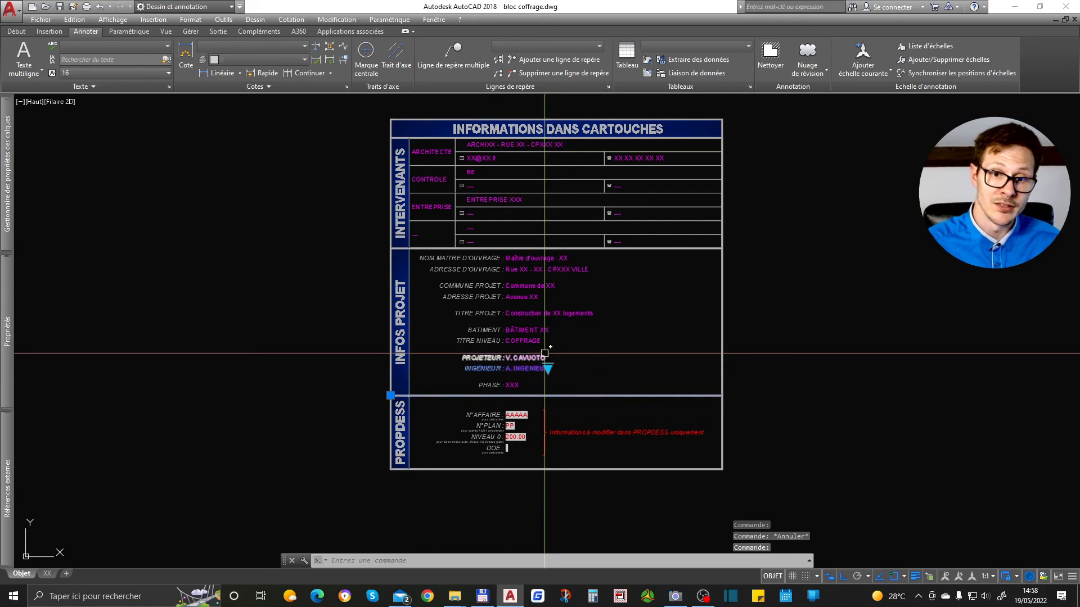
click(548, 356)
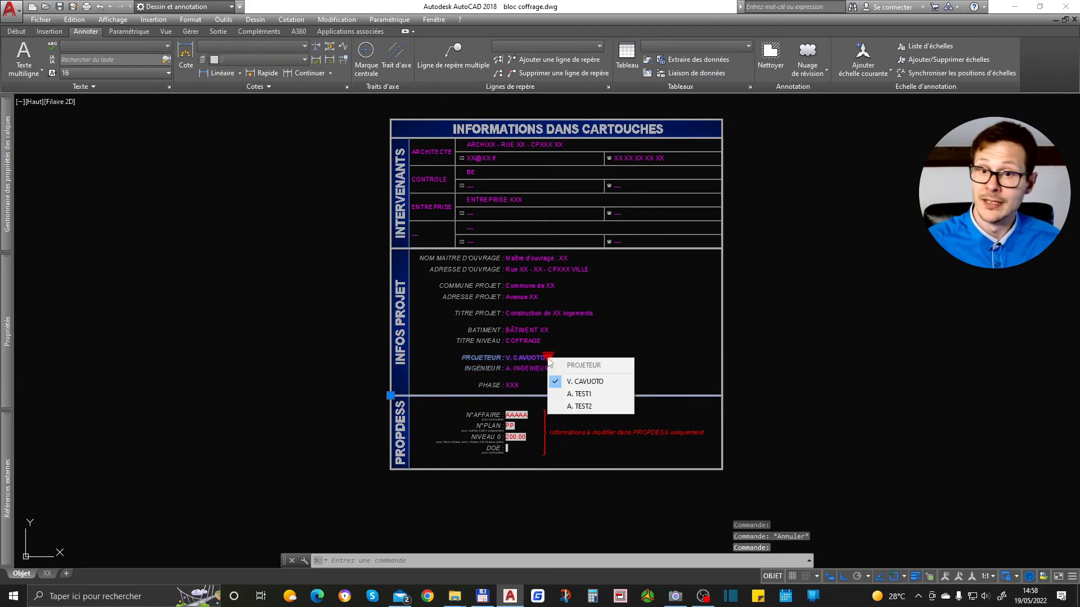
click(609, 382)
key(Escape)
key(Escape)
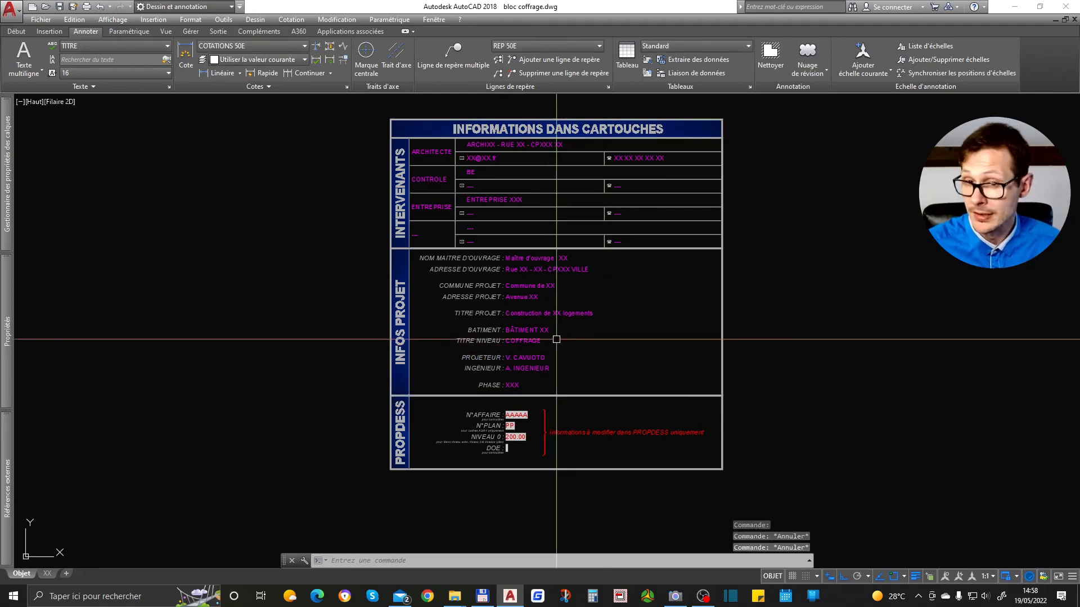
key(Escape)
click(536, 355)
click(547, 357)
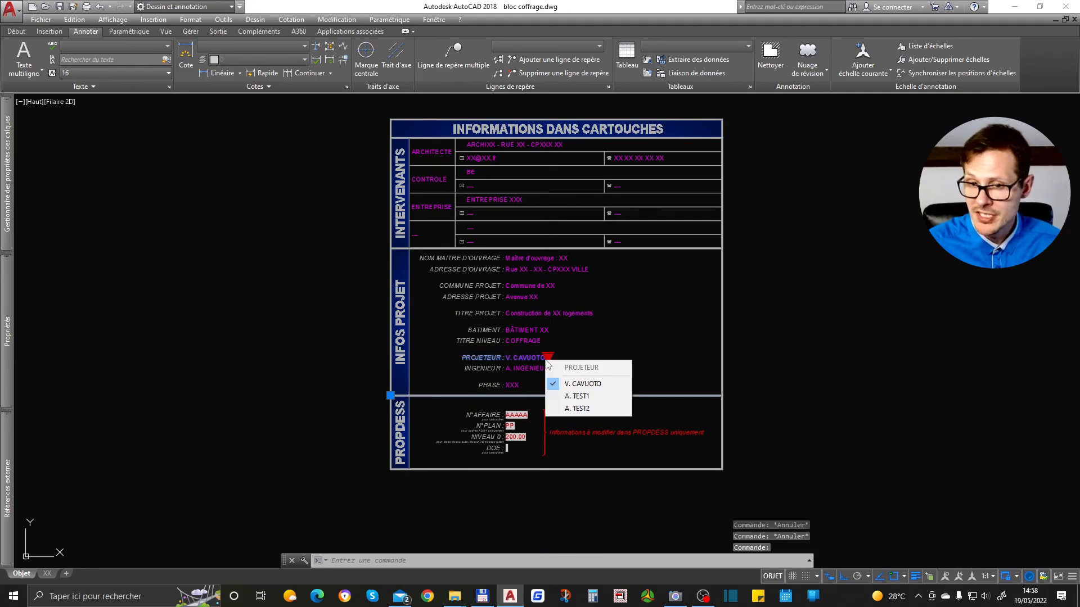
key(Escape)
key(Escape)
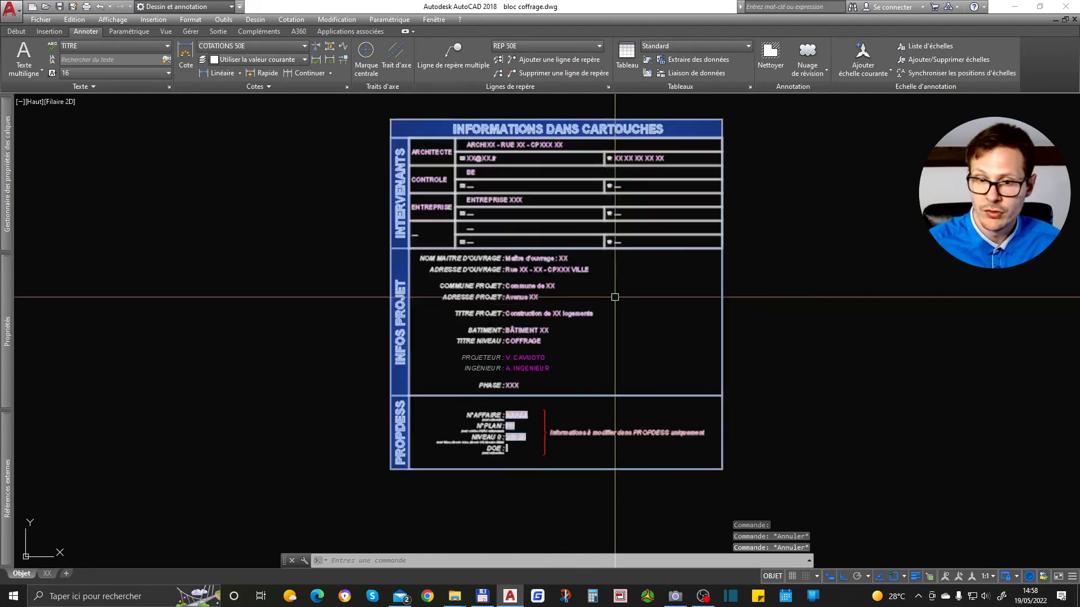
Examine the Indice choices of the revision index block in the RDC - COFFRAGE title block.
scroll(586, 307, down, 6)
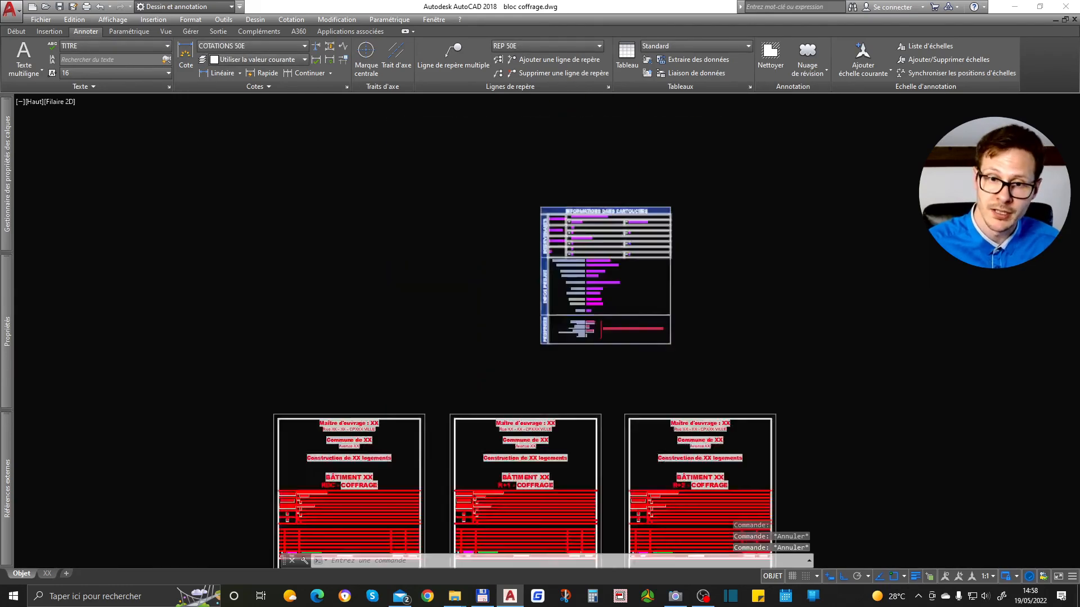
scroll(509, 405, up, 5)
scroll(369, 349, up, 6)
click(418, 309)
scroll(404, 307, down, 4)
click(436, 306)
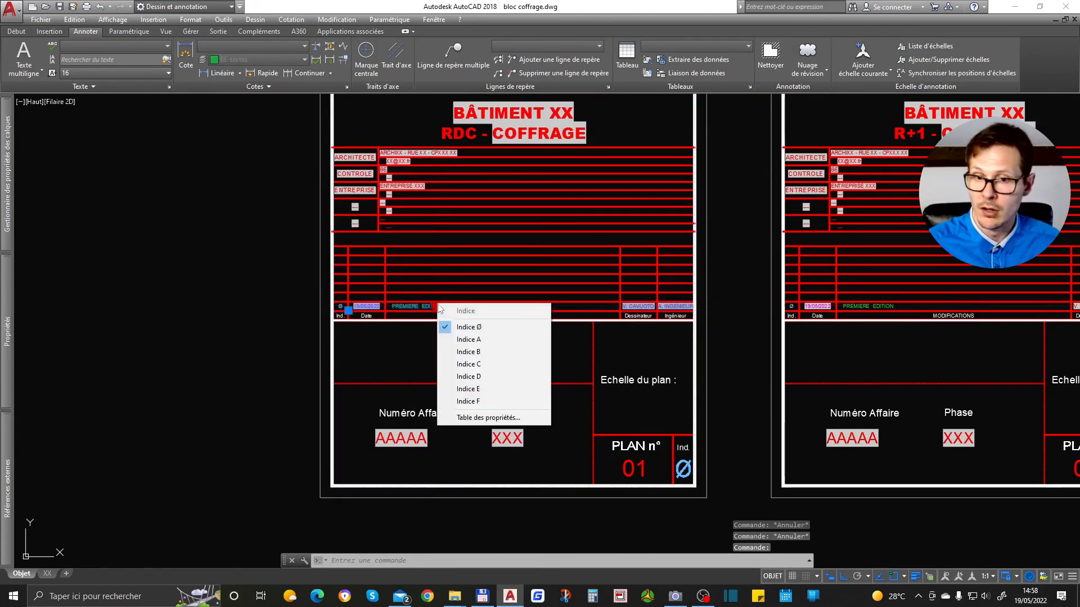
key(Escape)
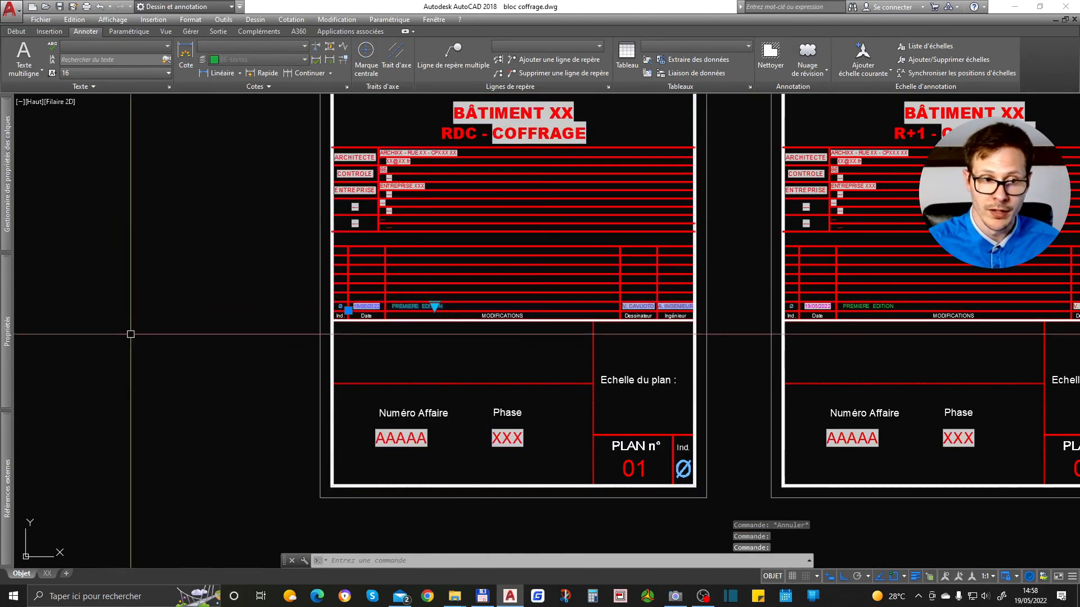
Examine how Indice maps to DERNIER_INDICE in the RDC - COFFRAGE revision block's properties table, then close it and clear the selection.
mouse_move(5, 339)
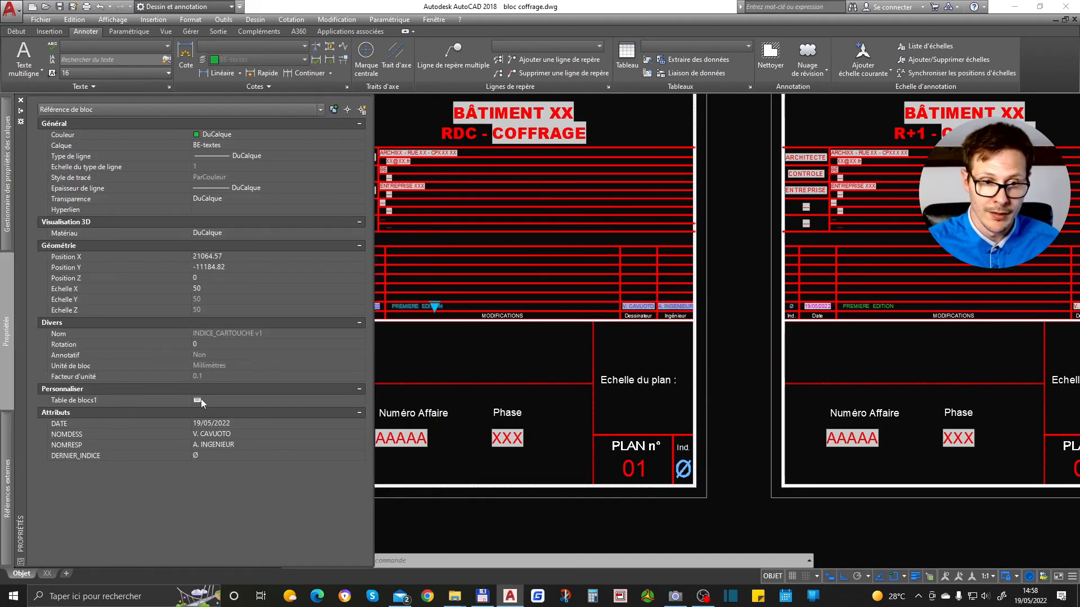
click(198, 401)
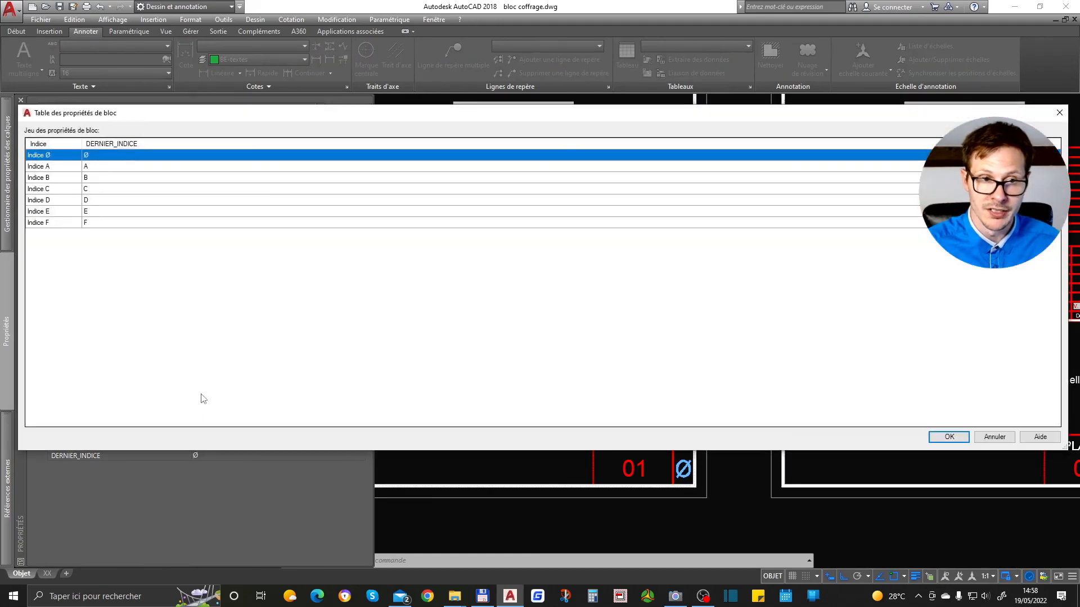
click(90, 189)
key(Return)
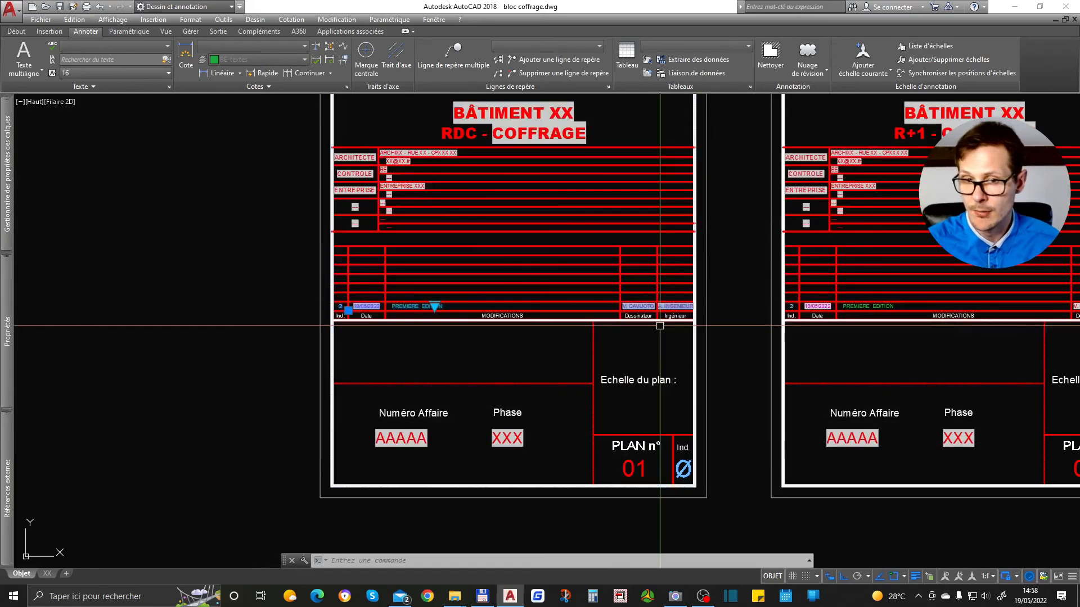
key(Escape)
key(Escape)
Compare the new title block's revision rows with the Ind. cell beside its plan number, and clear the selection.
scroll(634, 241, down, 5)
scroll(381, 405, up, 3)
scroll(381, 405, down, 3)
scroll(330, 442, up, 8)
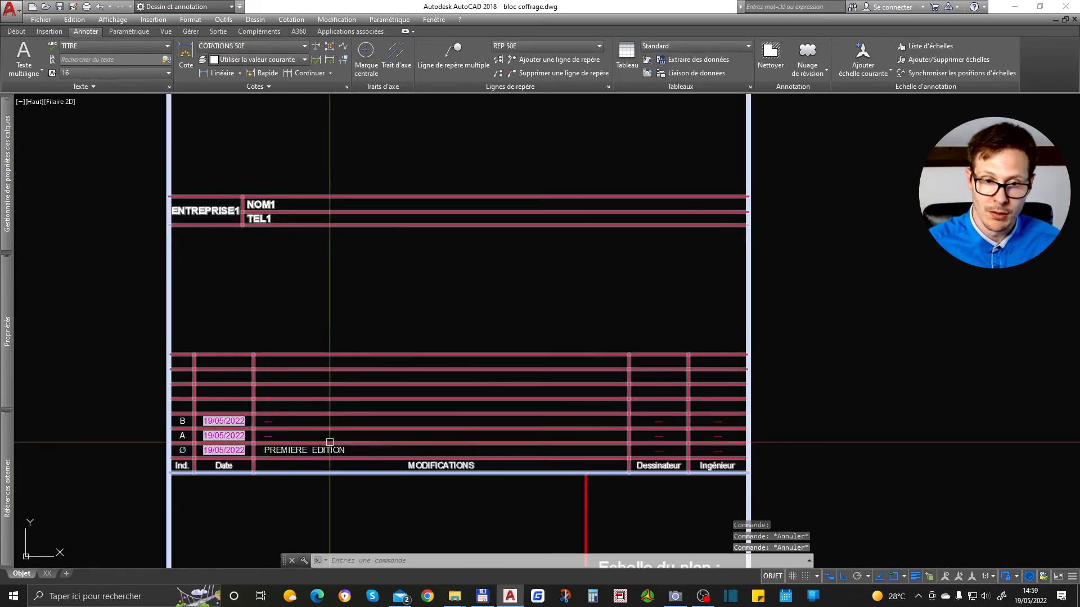
click(275, 437)
scroll(362, 380, down, 2)
scroll(365, 383, up, 2)
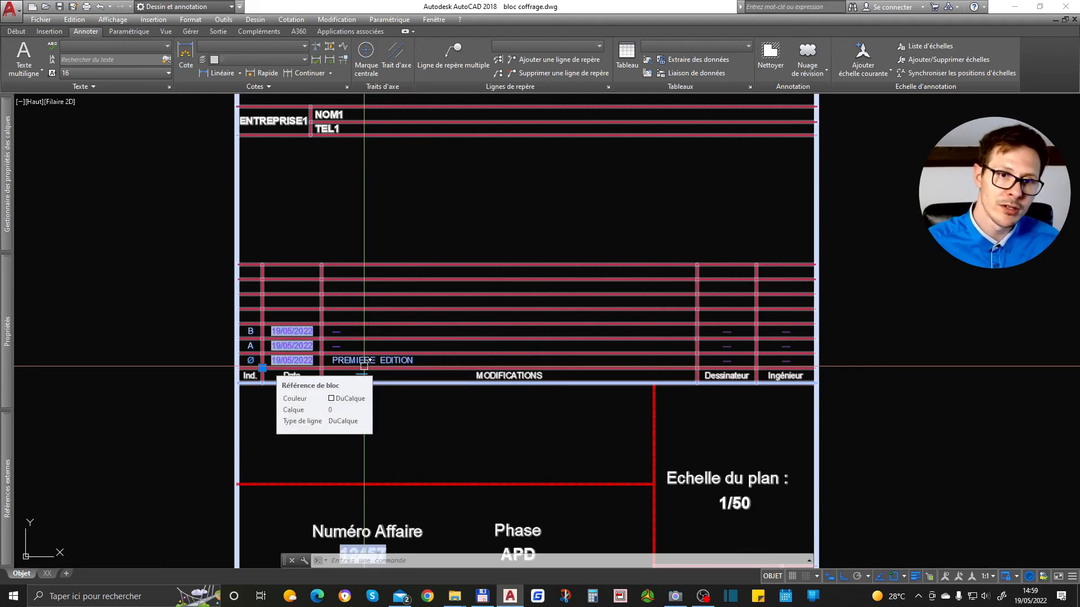
scroll(369, 253, down, 2)
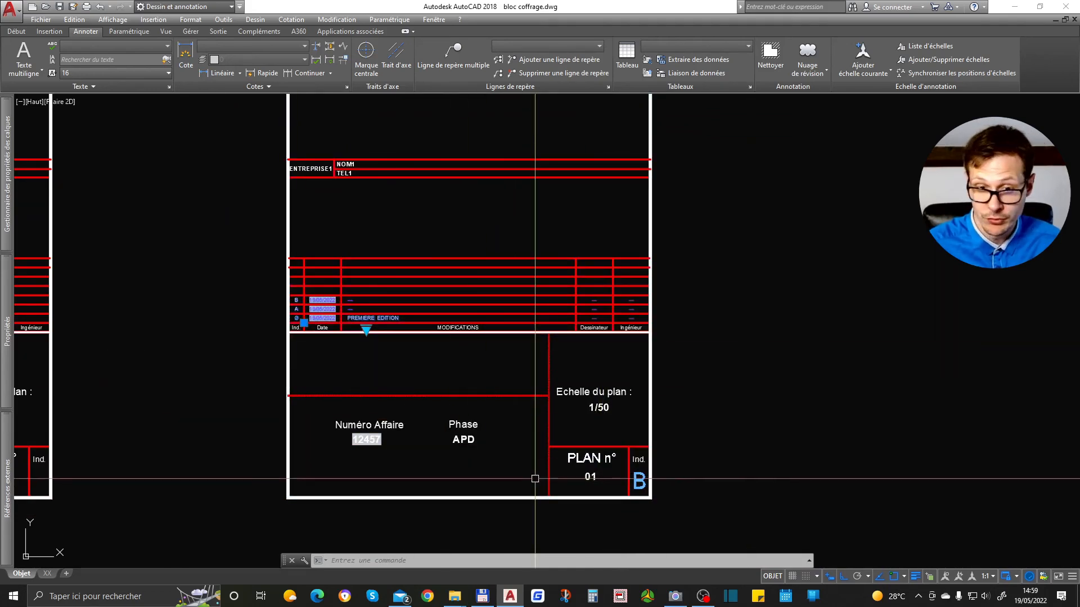
key(Escape)
scroll(520, 433, down, 1)
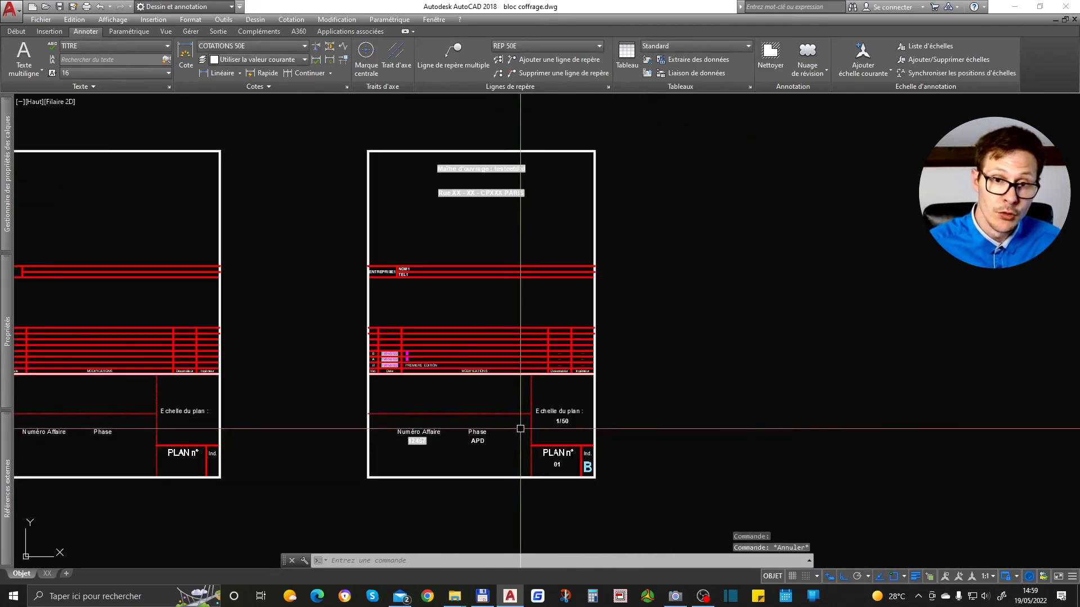